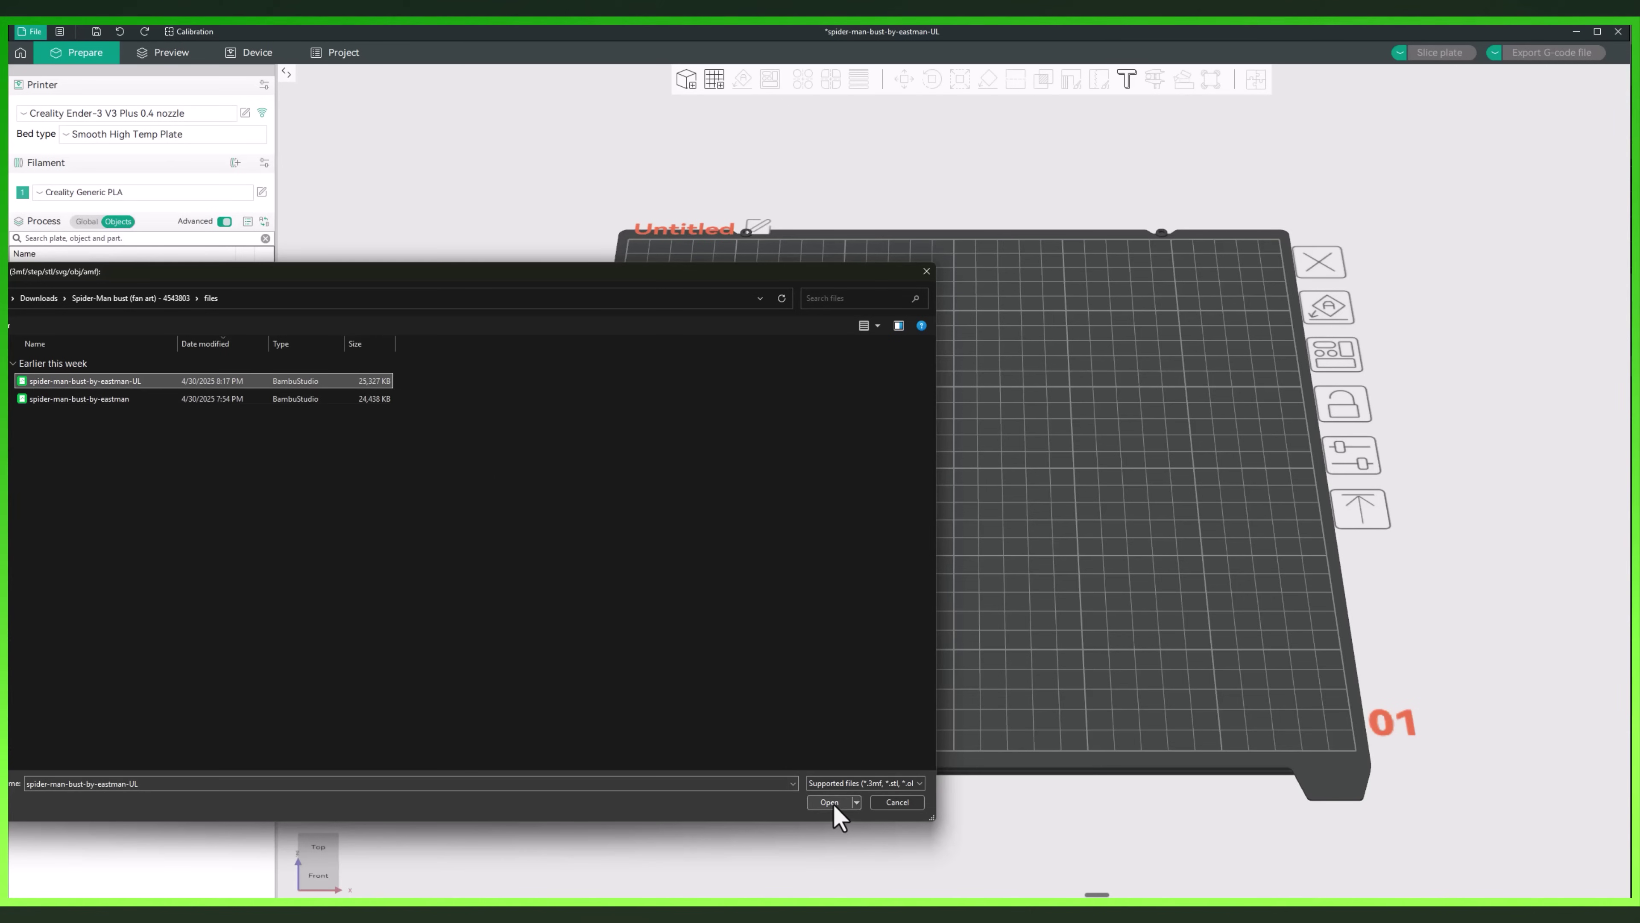
Load and rotate the bust, then inspect the sliced preview from layer 1 up to layer 37's supports
left_click(831, 803)
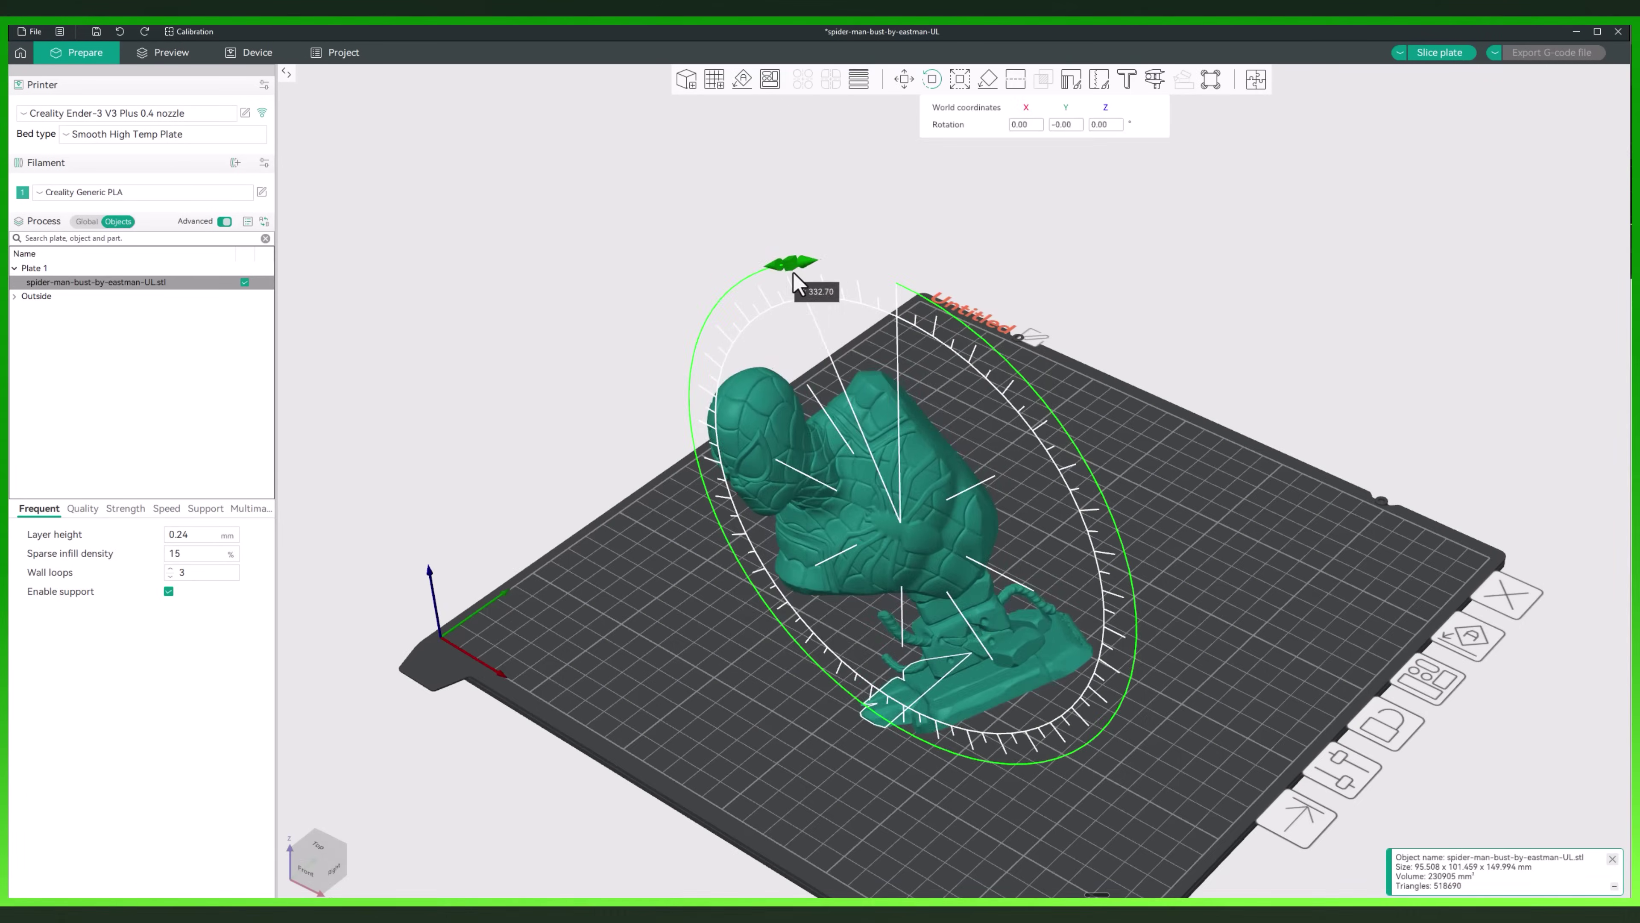
left_click_drag(799, 282, 612, 271)
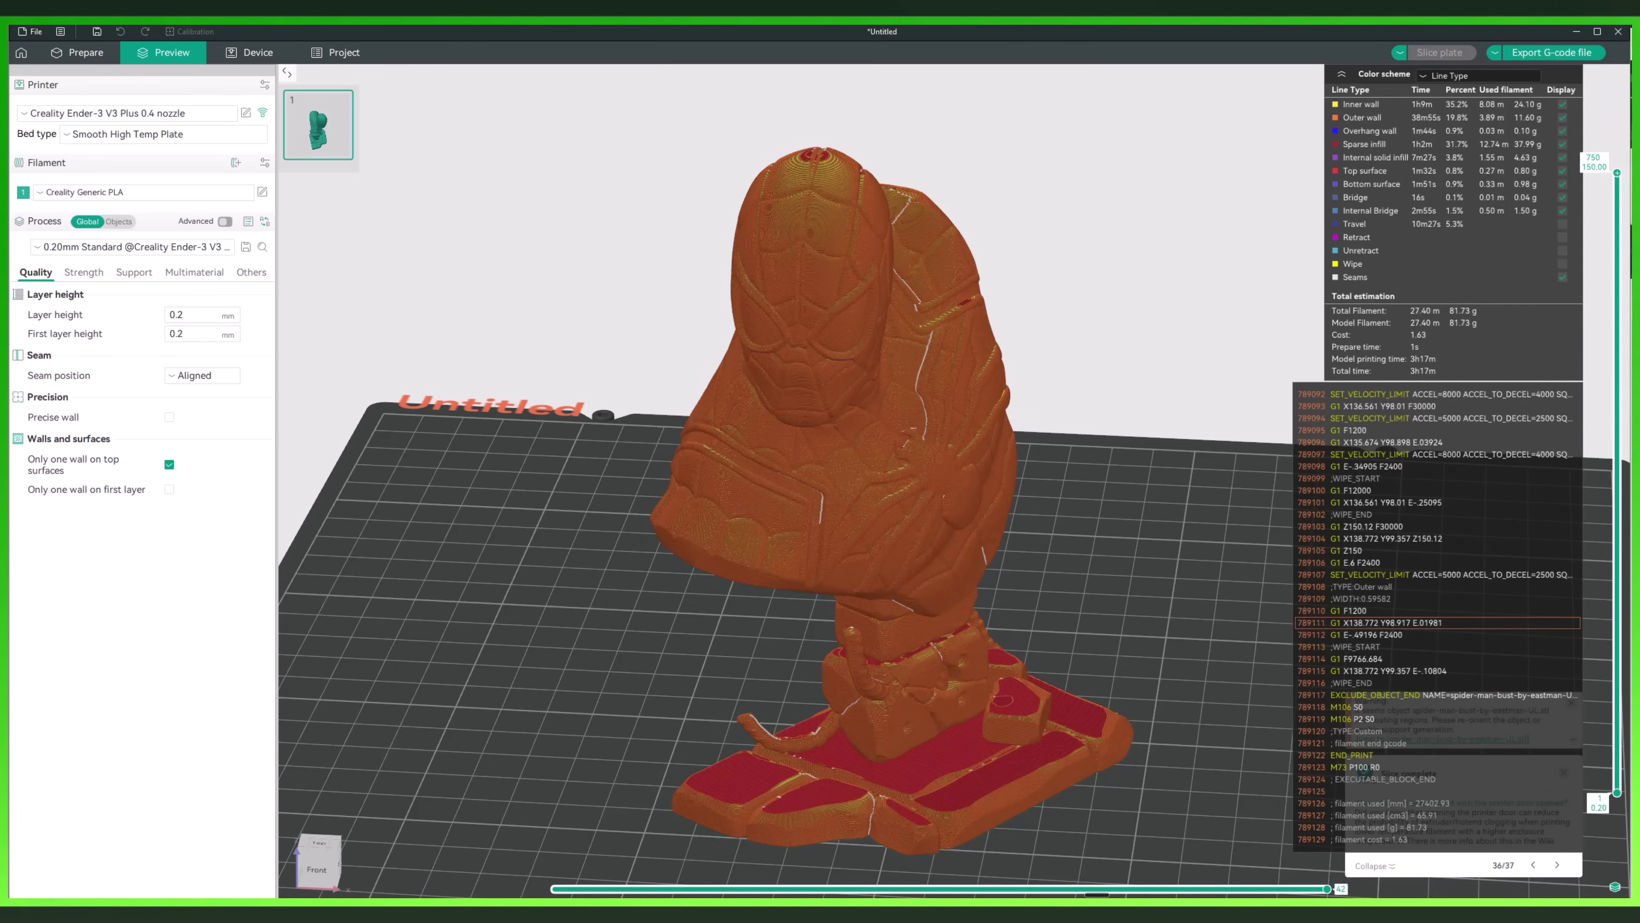
left_click_drag(1616, 173, 1616, 790)
scroll(1161, 672, "up", 5)
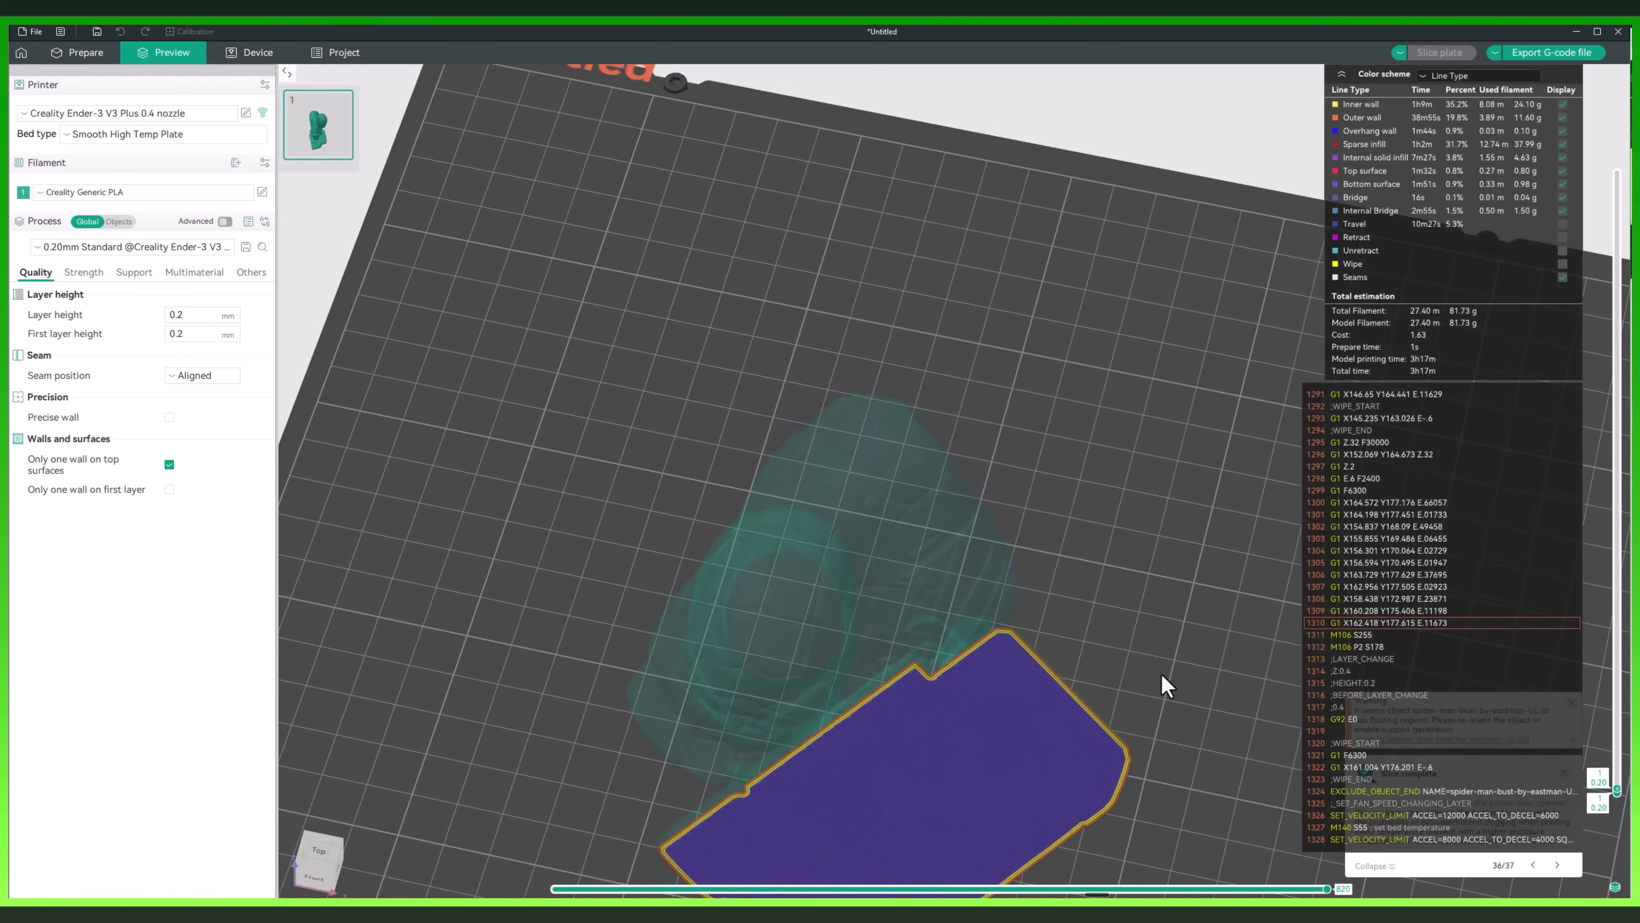
scroll(1105, 420, "down", 5)
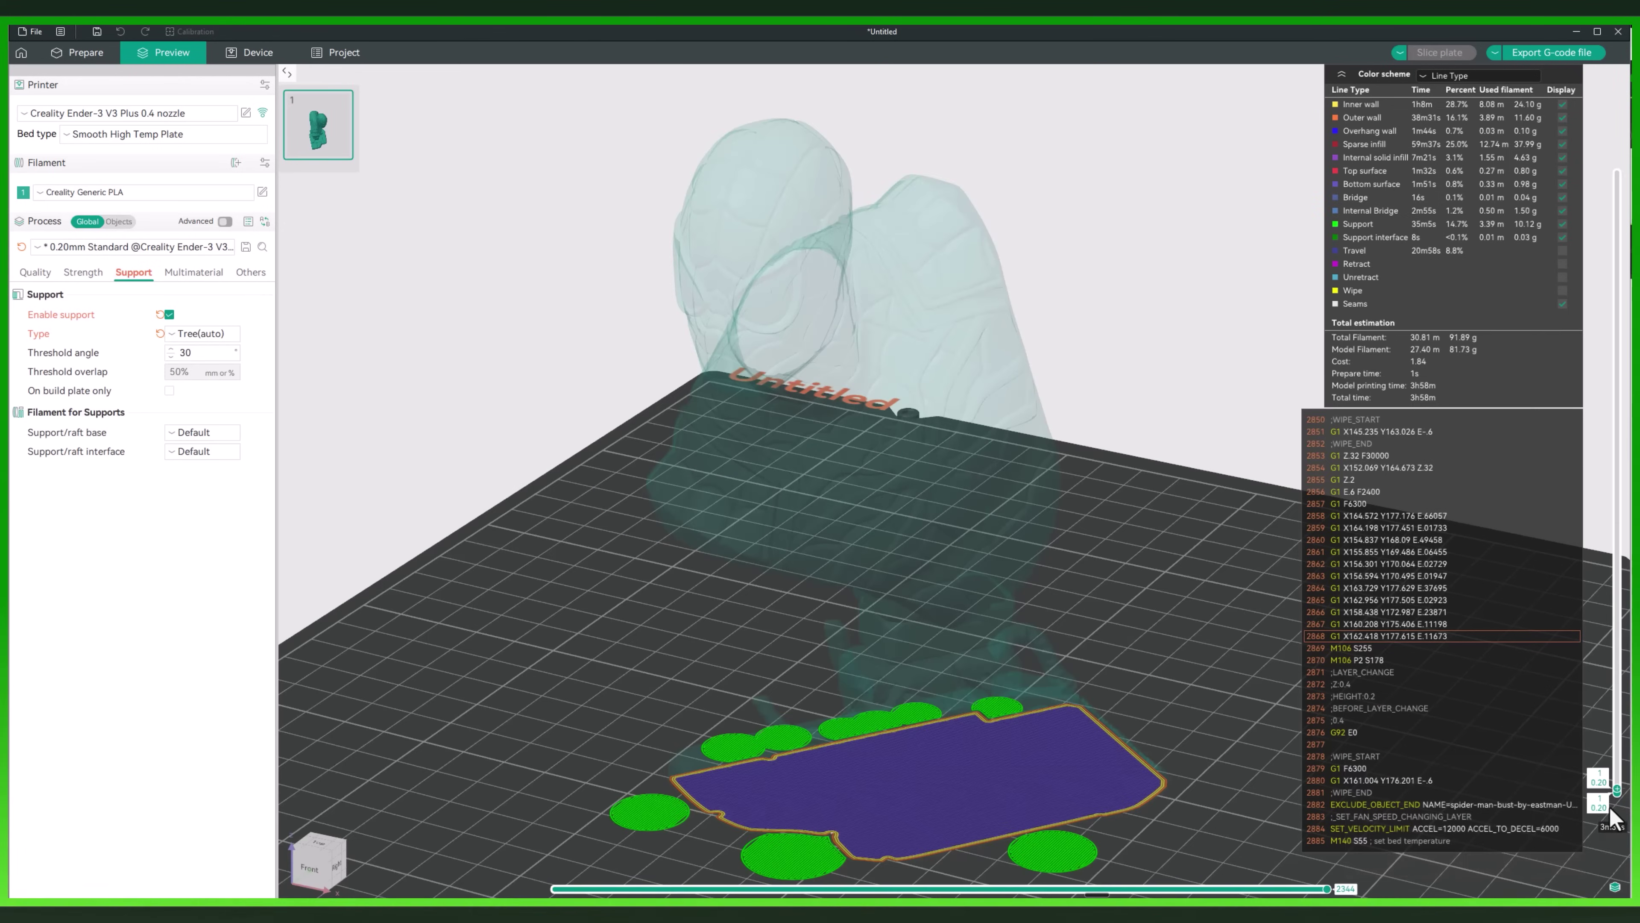
left_click_drag(1616, 789, 1572, 532)
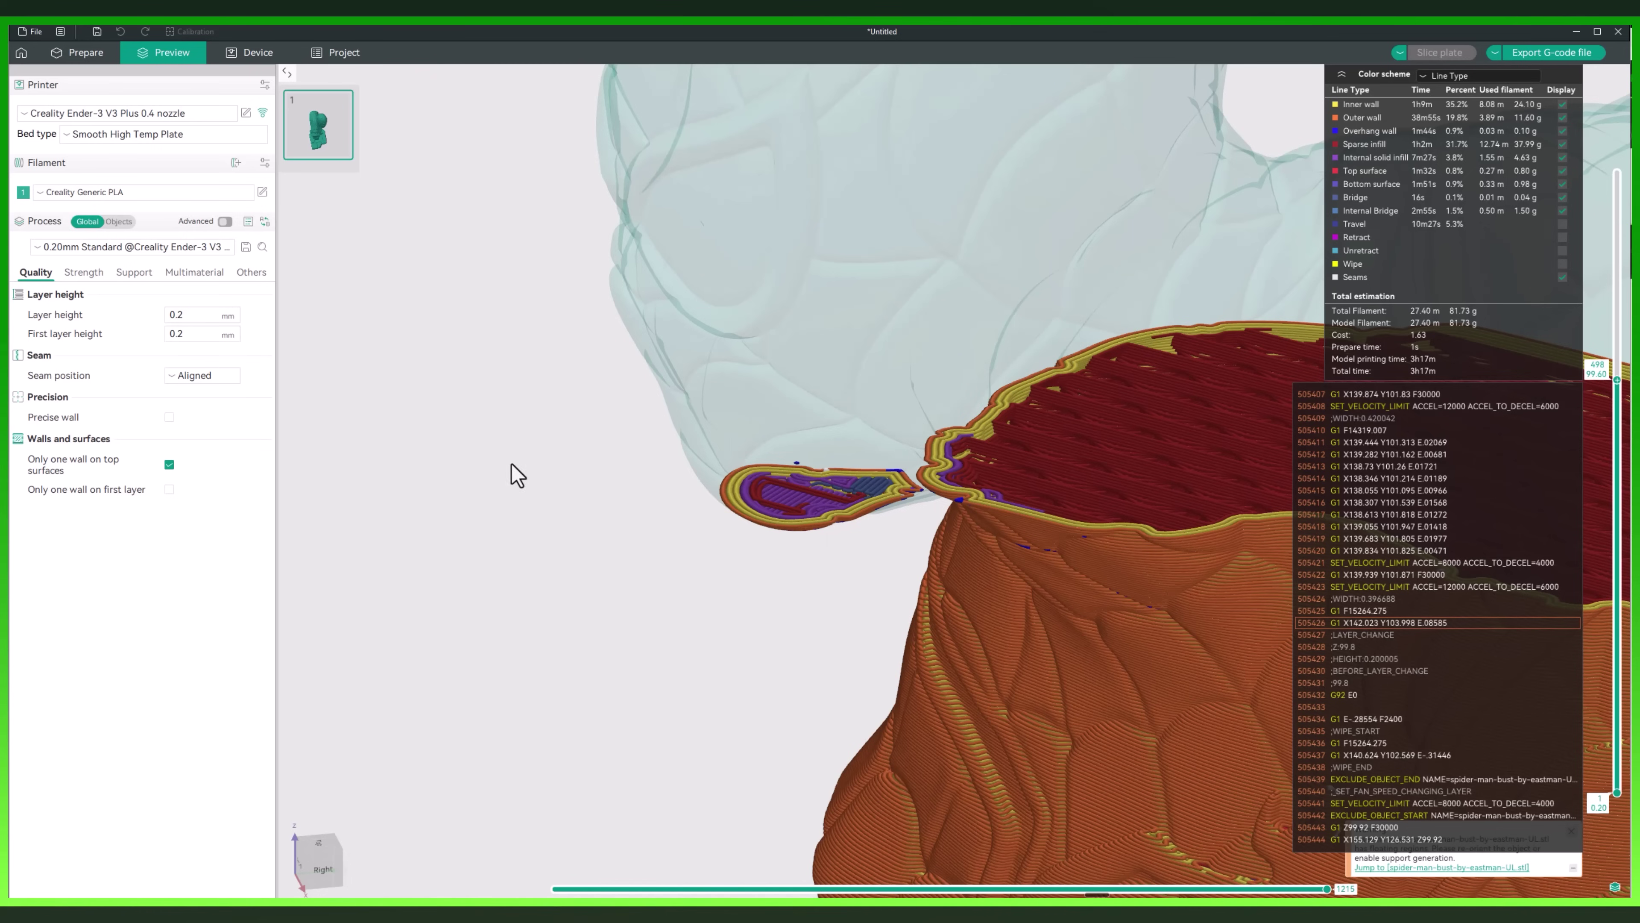
left_click_drag(623, 620, 470, 611)
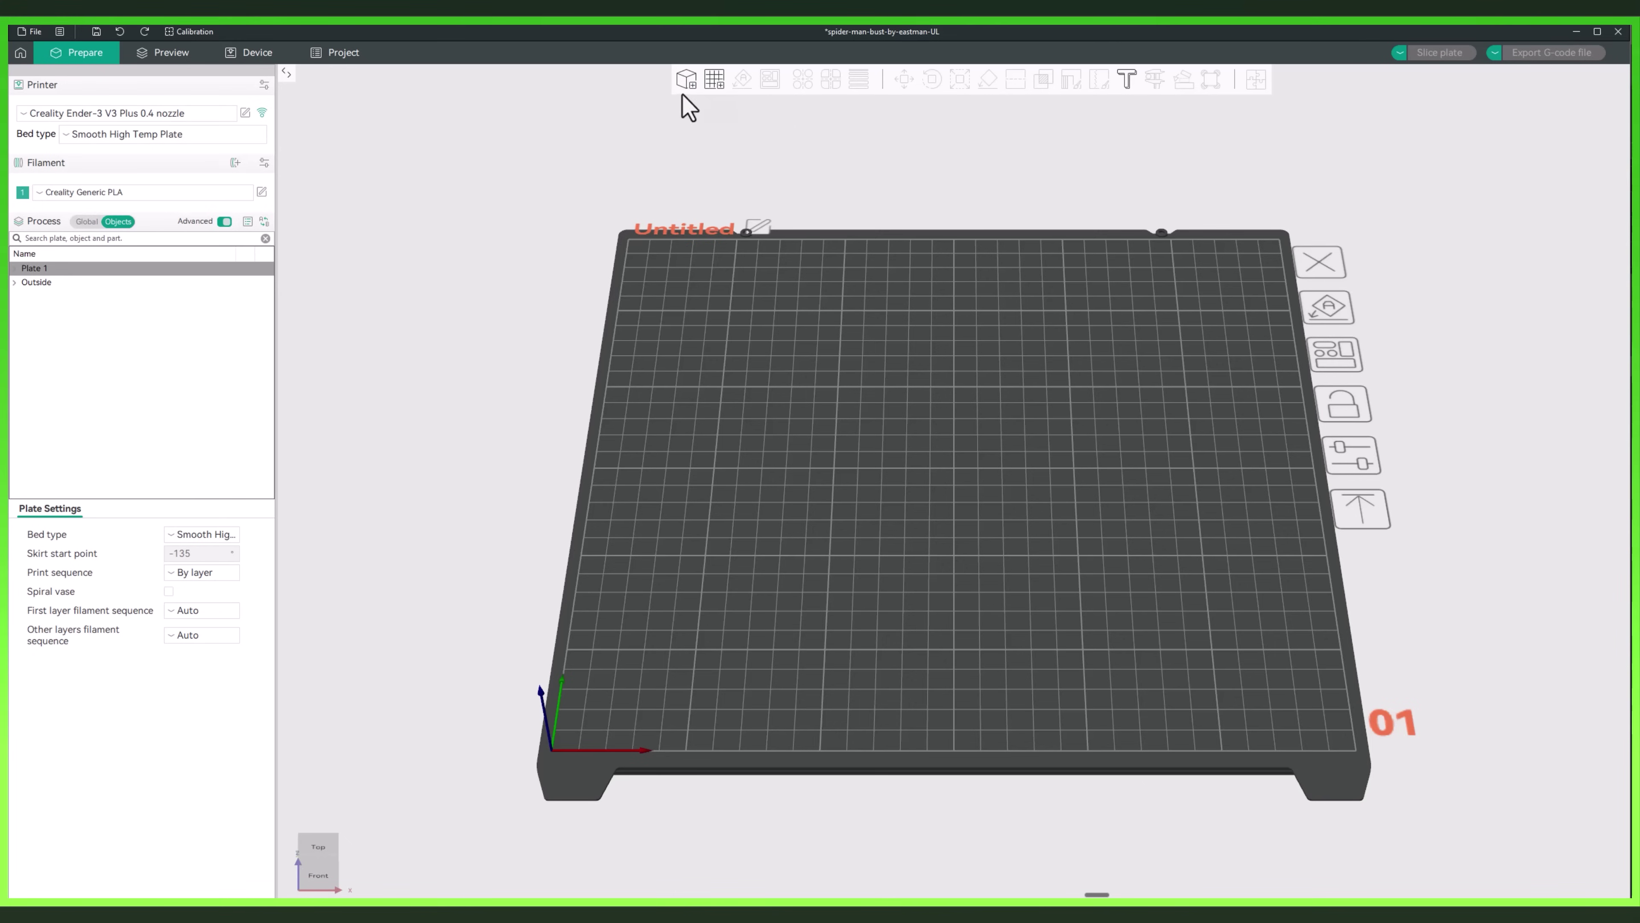
Add spider-man-bust-by-eastman-UL to the plate through the Add file picker
left_click(686, 80)
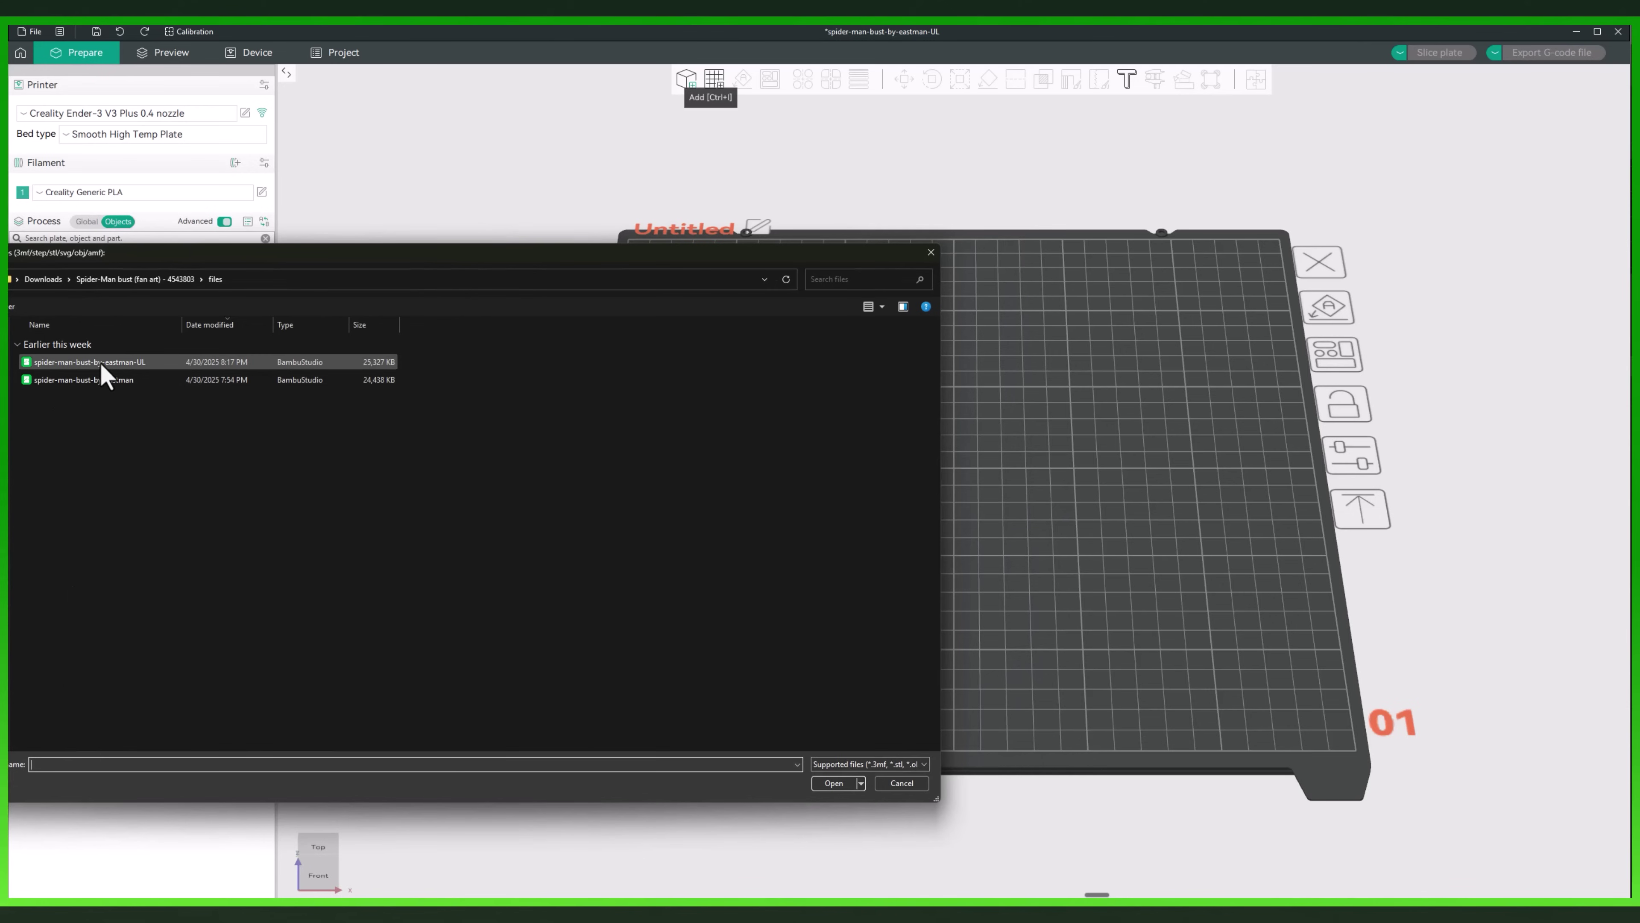
left_click(100, 362)
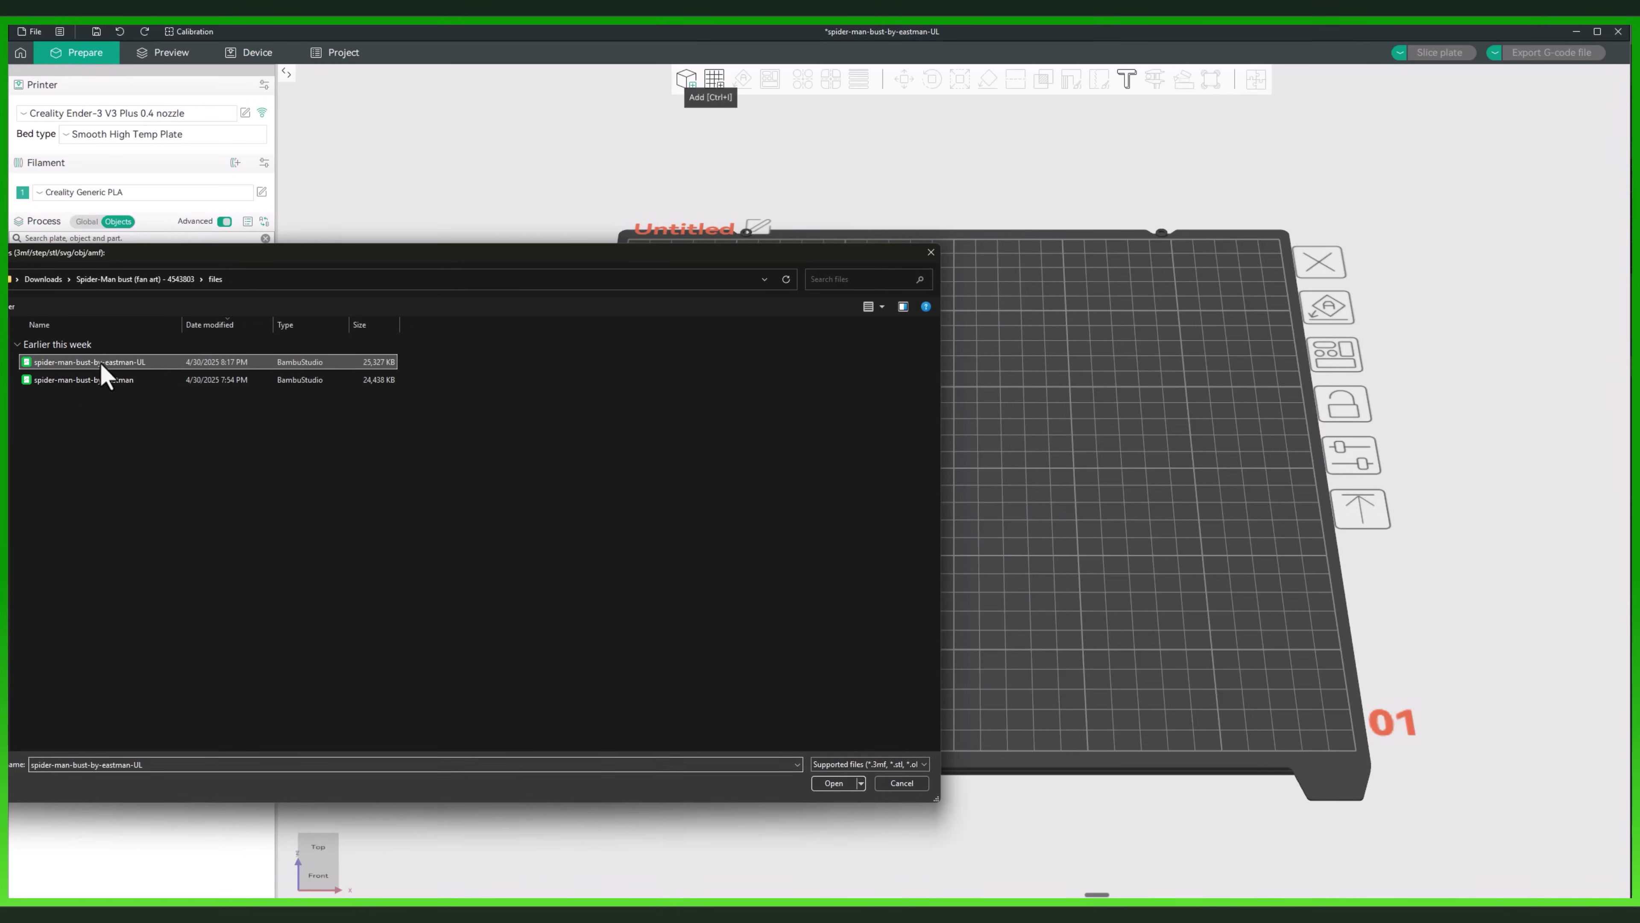
left_click(833, 783)
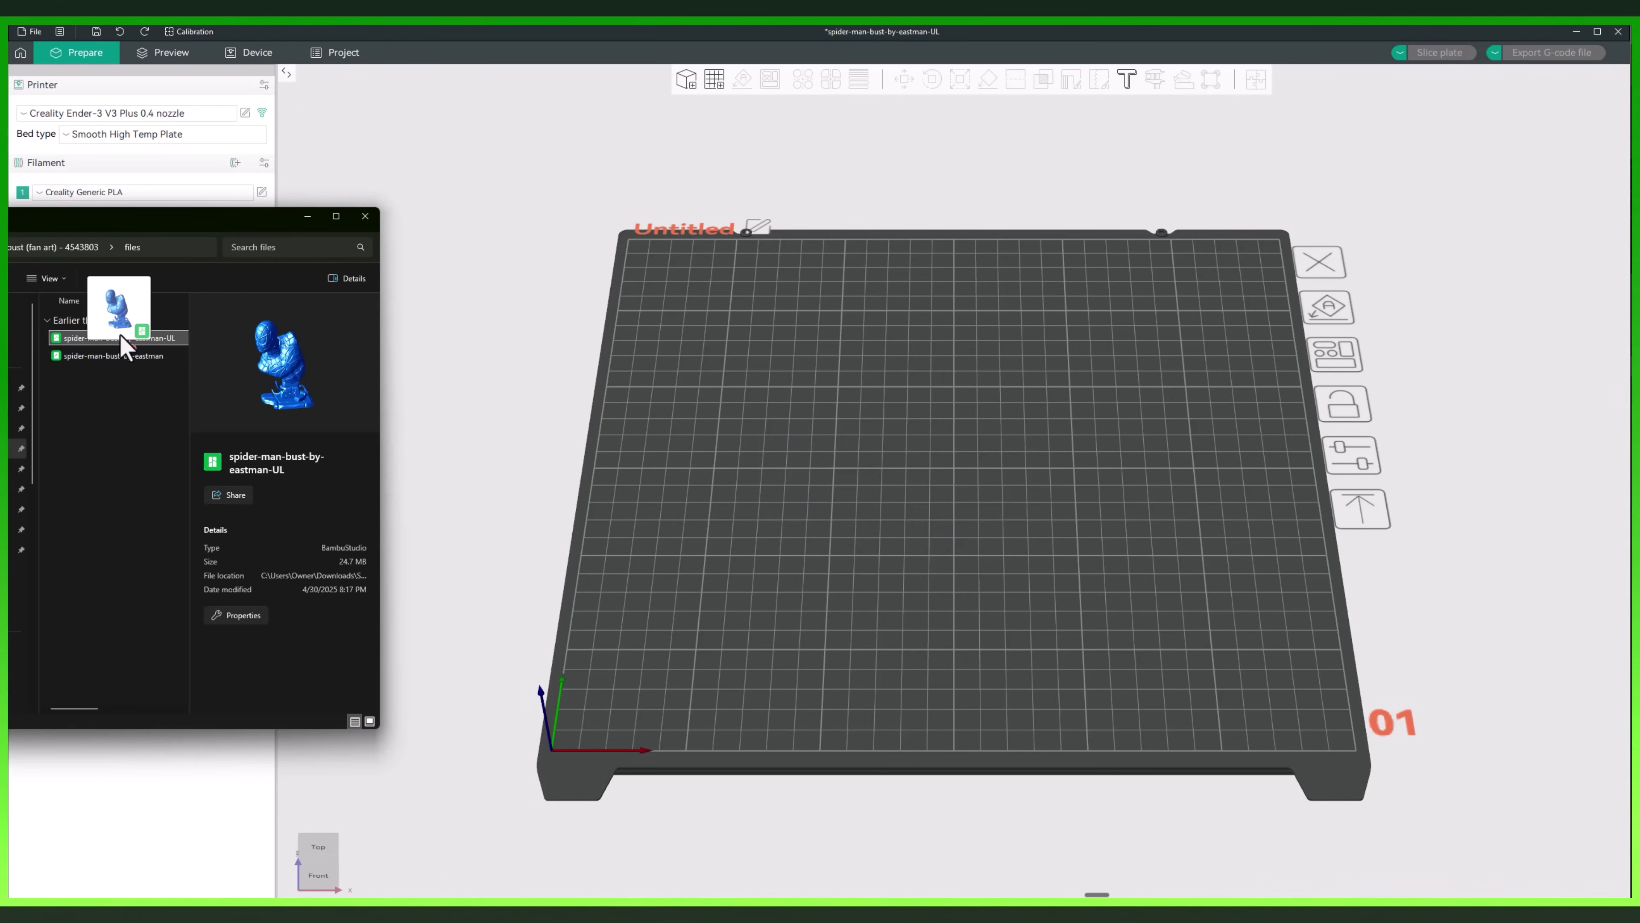
Drop the bust in from Explorer, delete it from the plate, and open the File menu
left_click_drag(733, 370, 1019, 420)
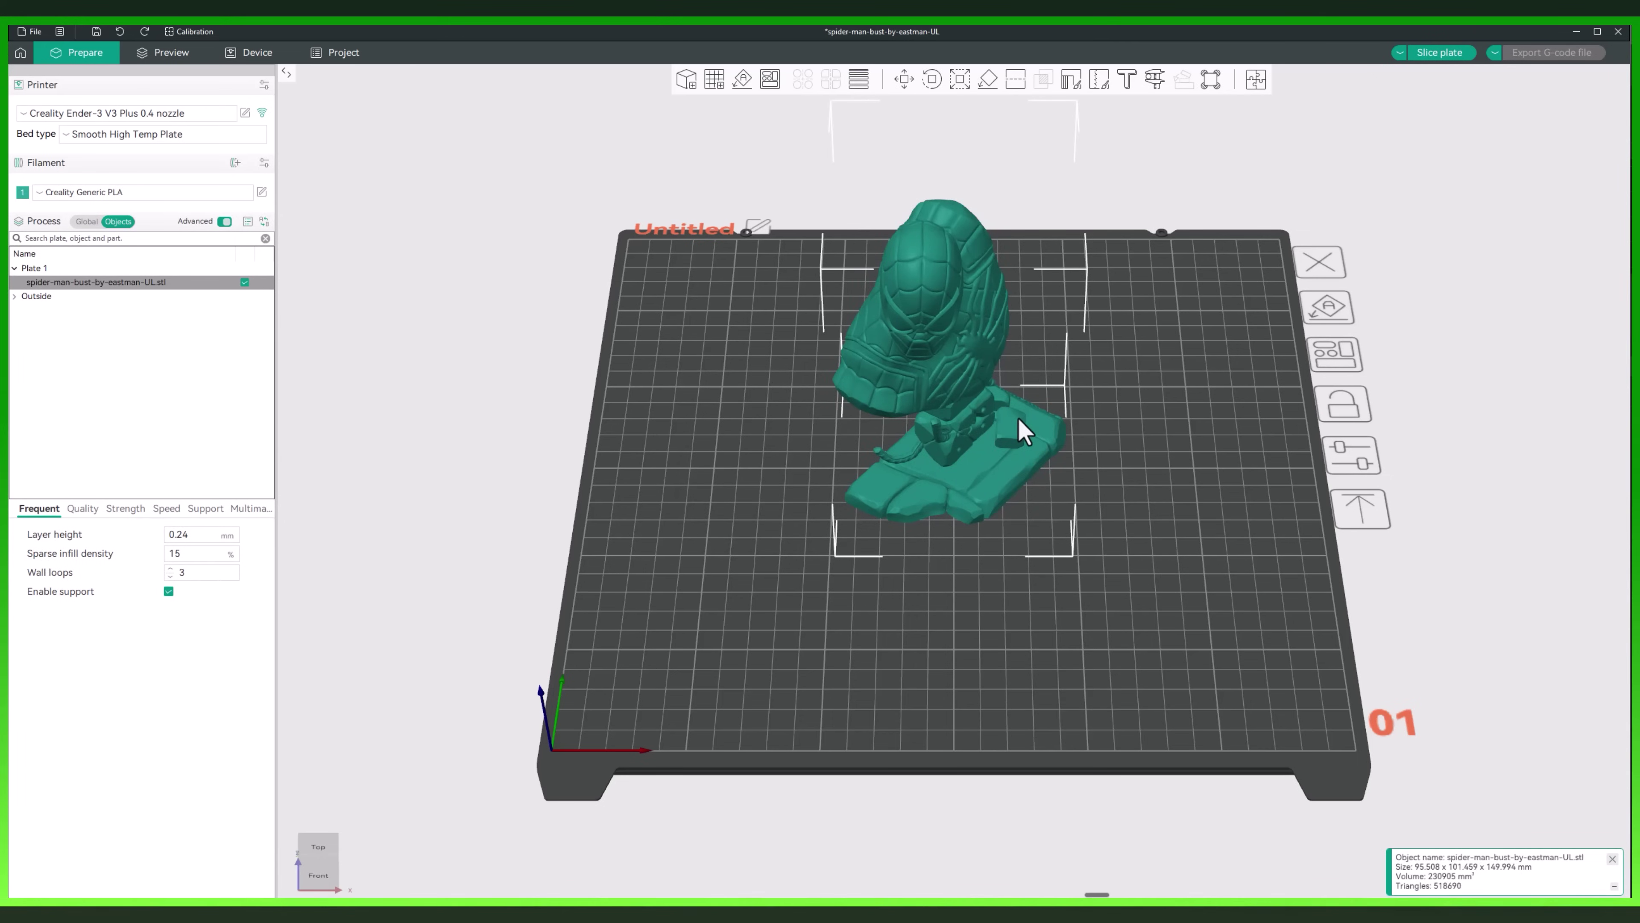
key("Delete")
left_click(30, 32)
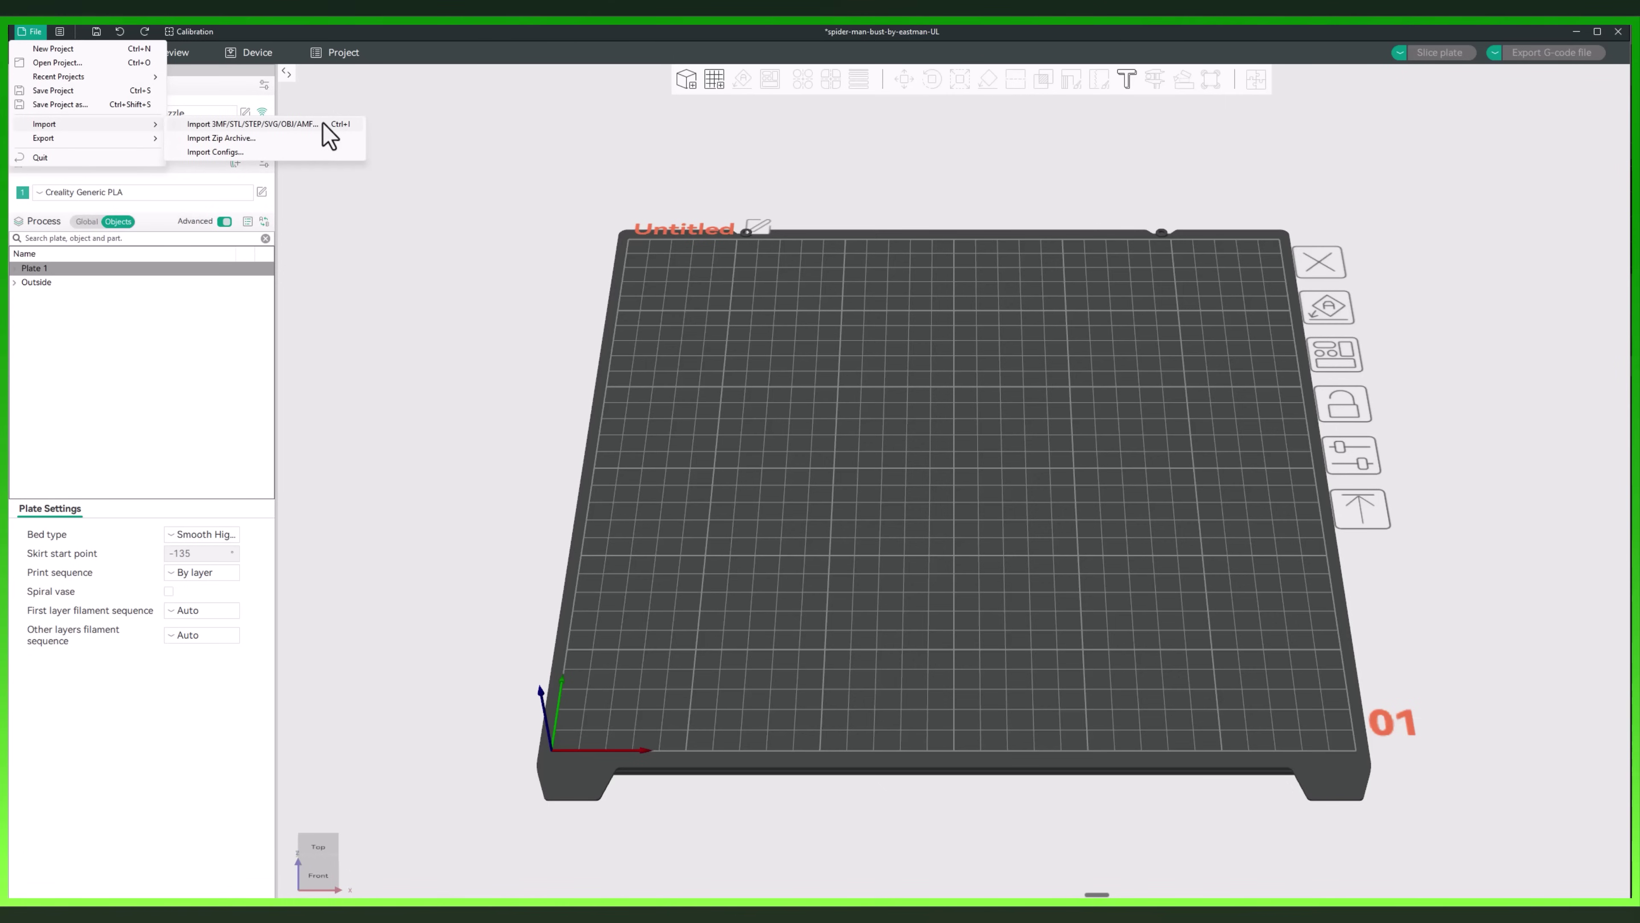
Import spider-man-bust-by-eastman-UL via Import 3MF/STL/STEP/SVG/OBJ/AMF onto Plate 1
left_click(291, 125)
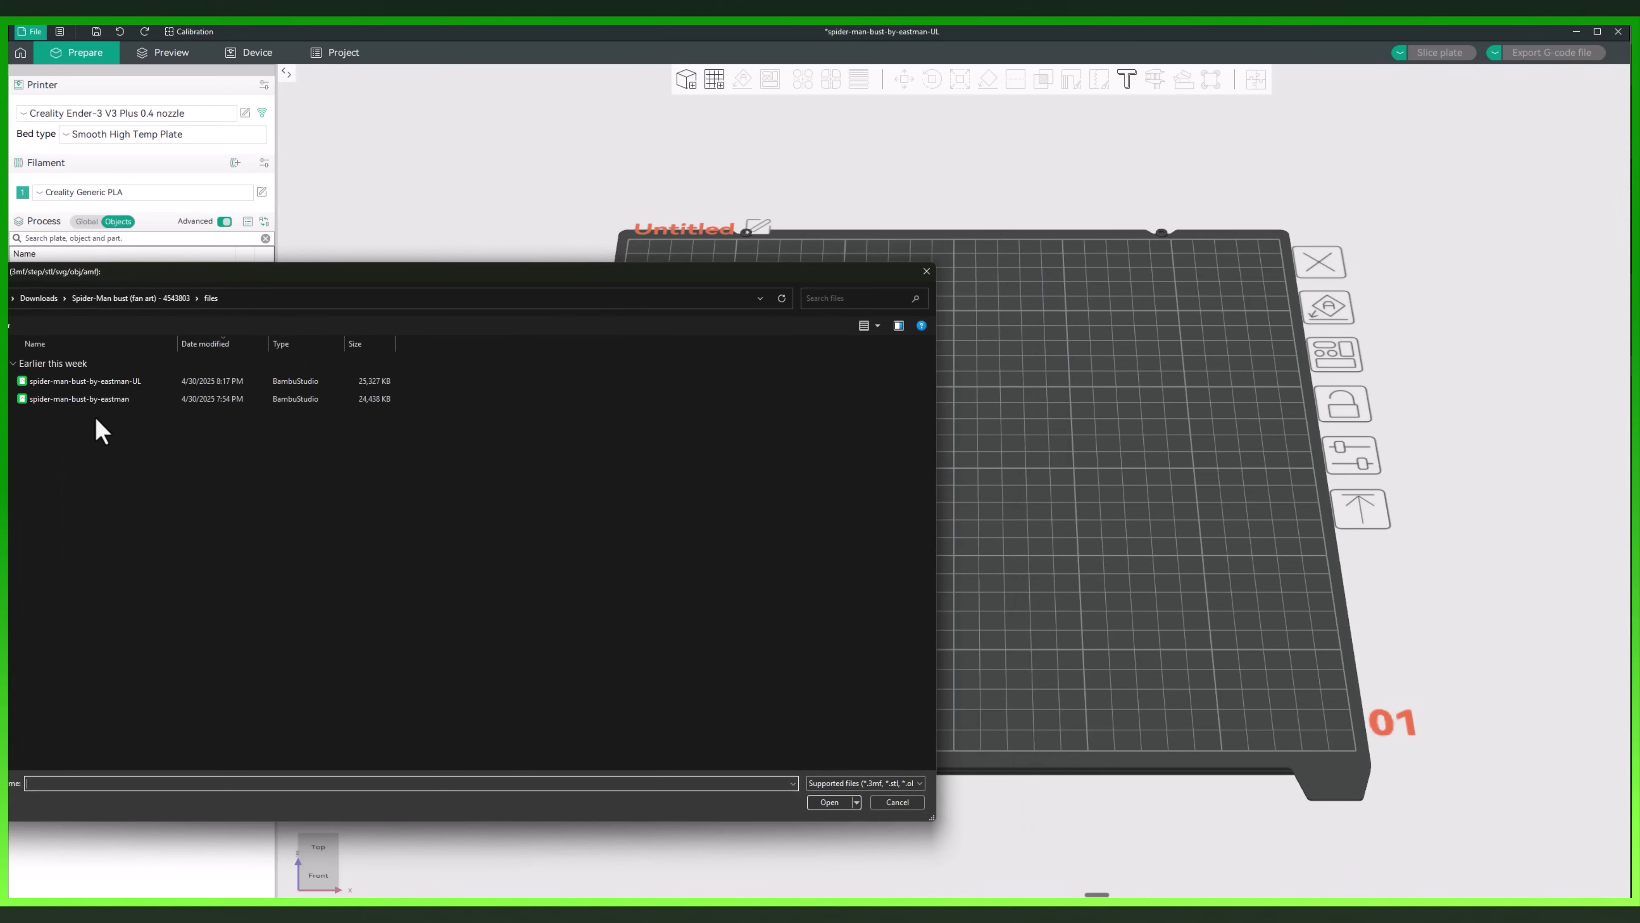
left_click(81, 380)
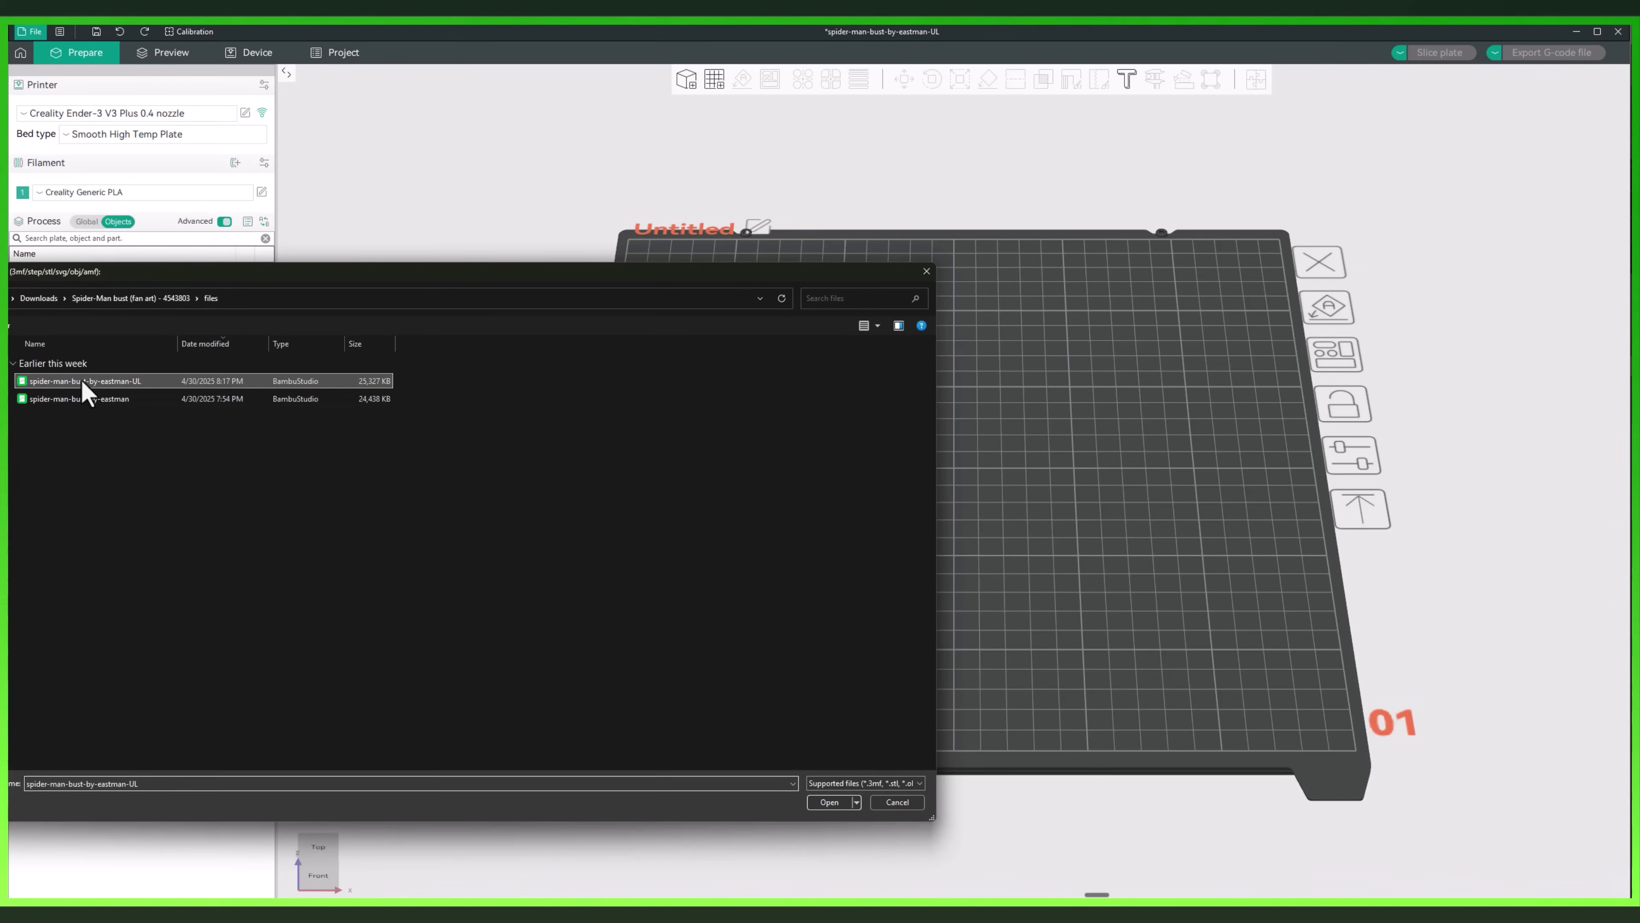
left_click(831, 803)
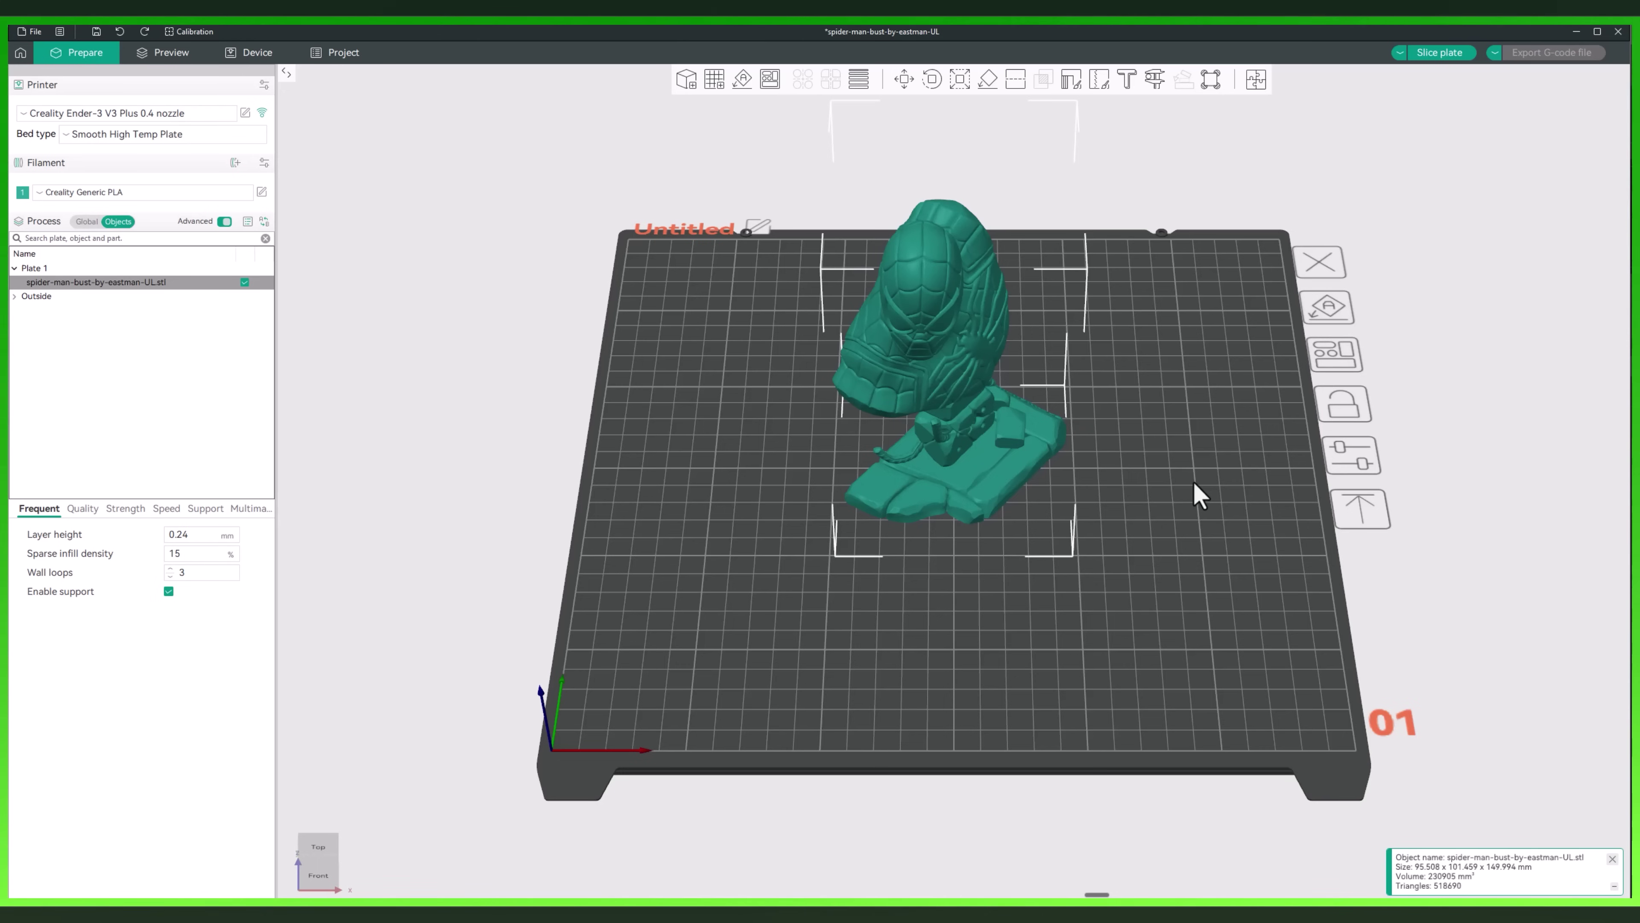
middle_click_drag(1203, 478, 1185, 489)
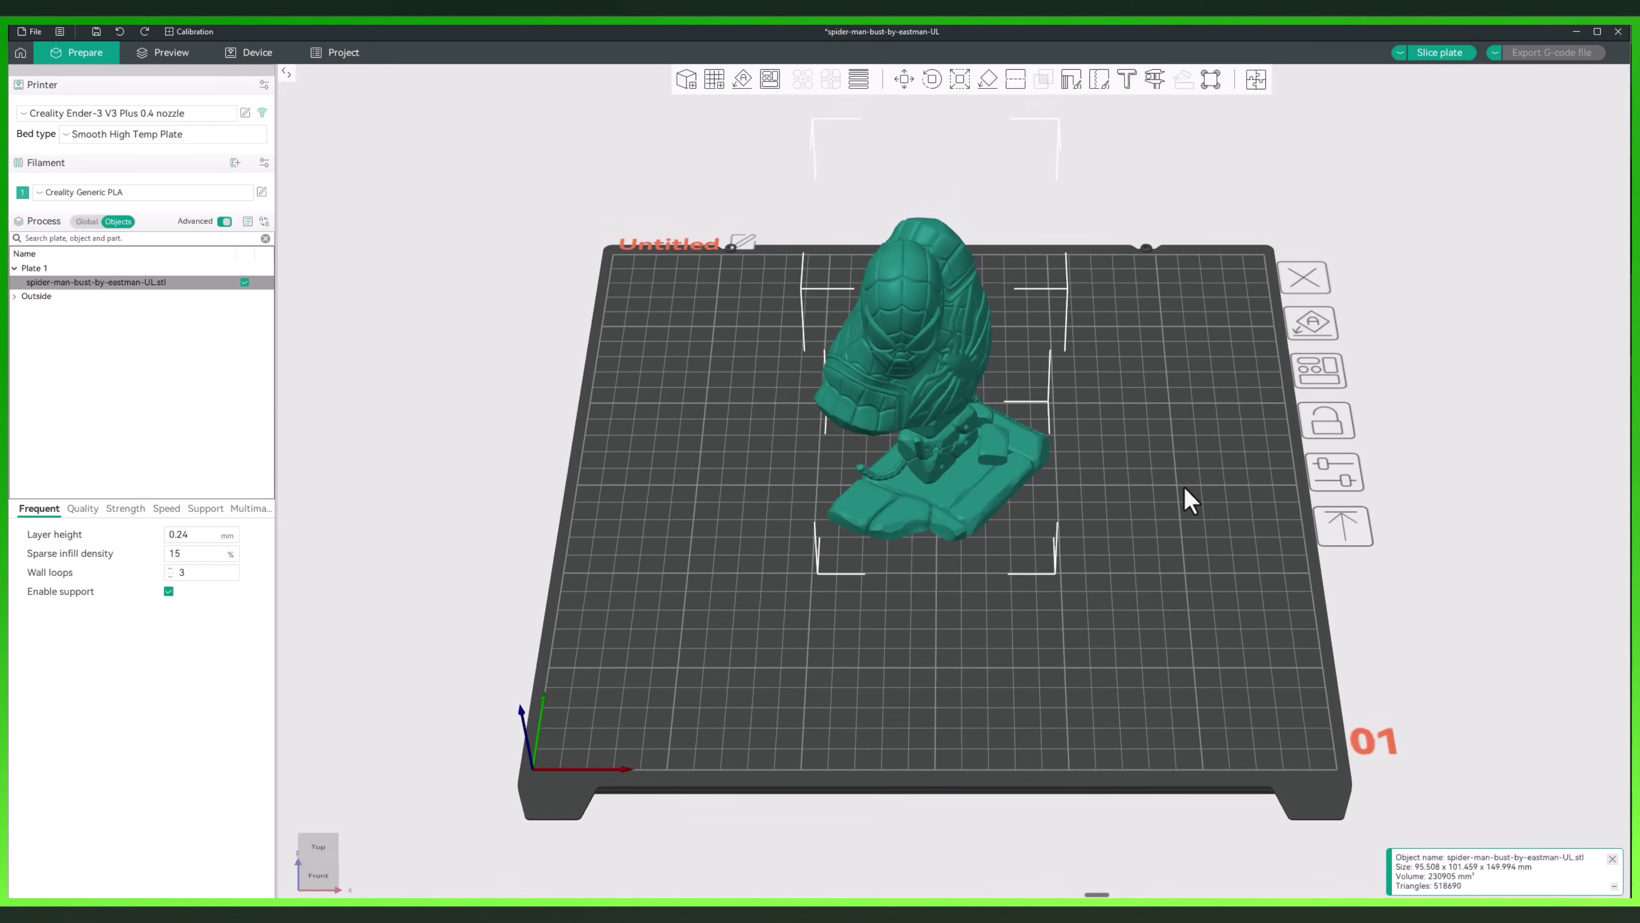
left_click(1183, 486)
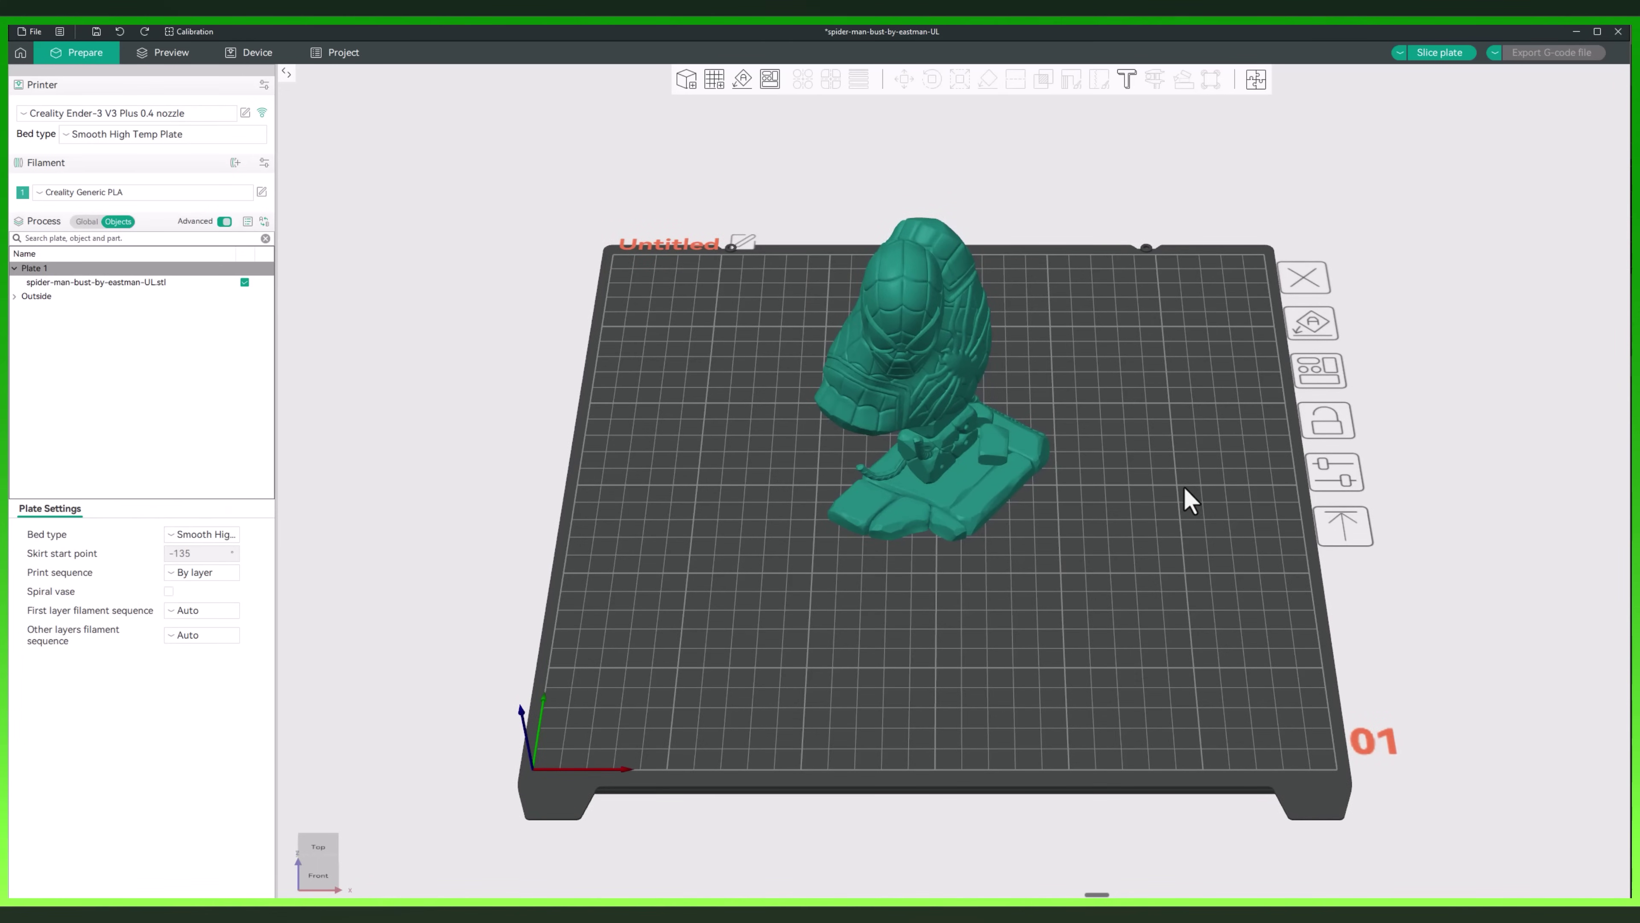
left_click_drag(1184, 486, 873, 476)
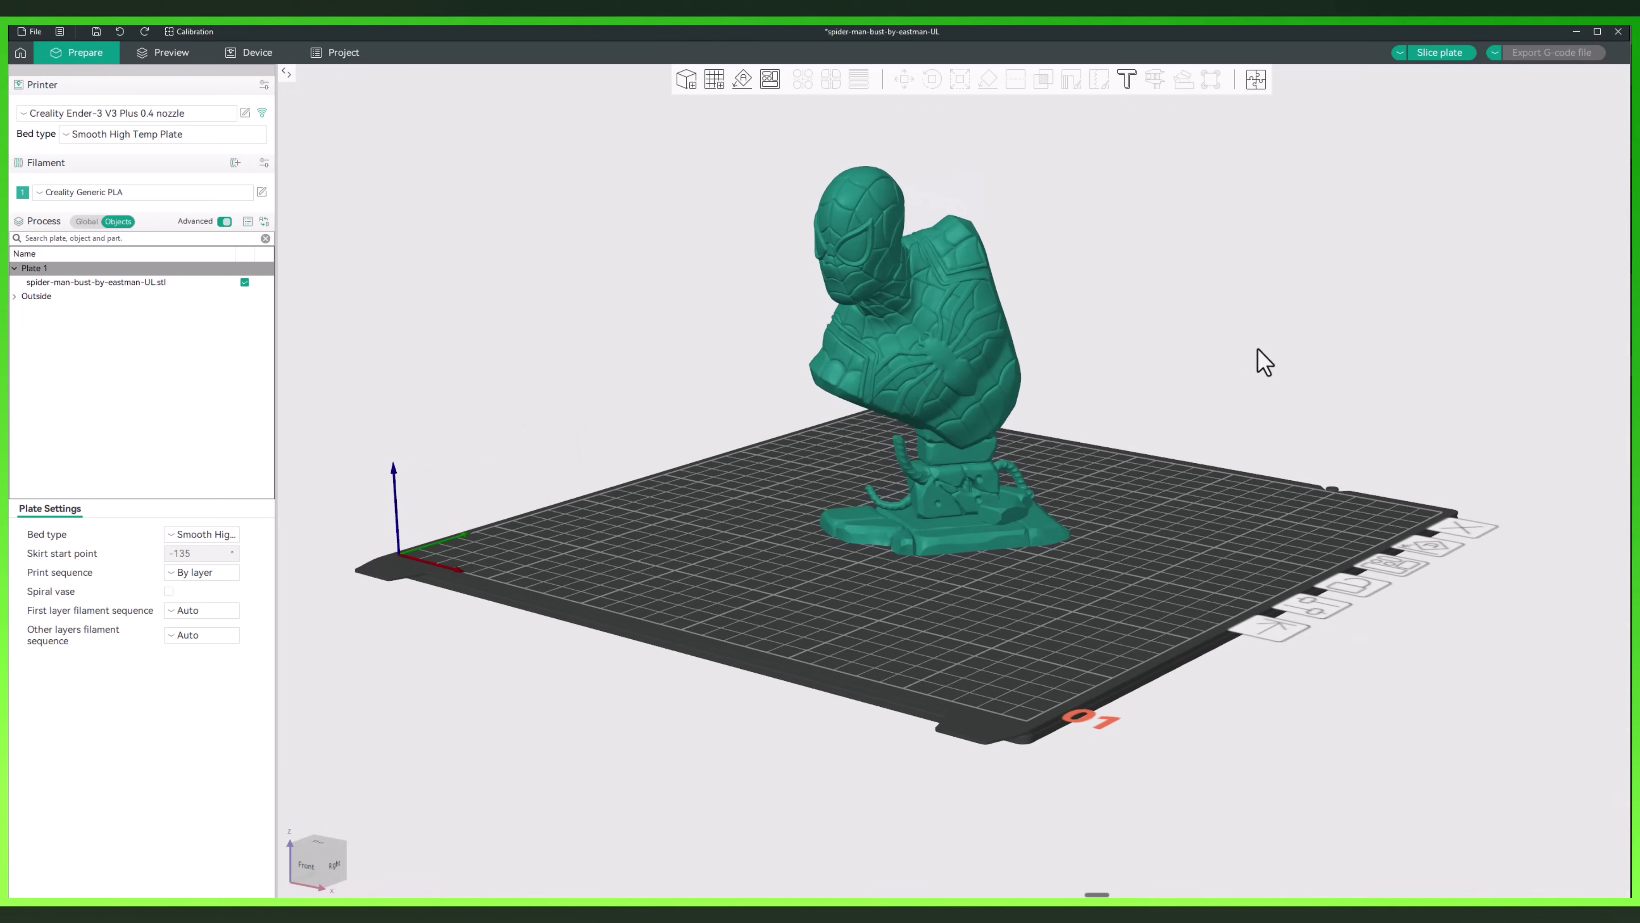
right_click_drag(1264, 362, 1156, 575)
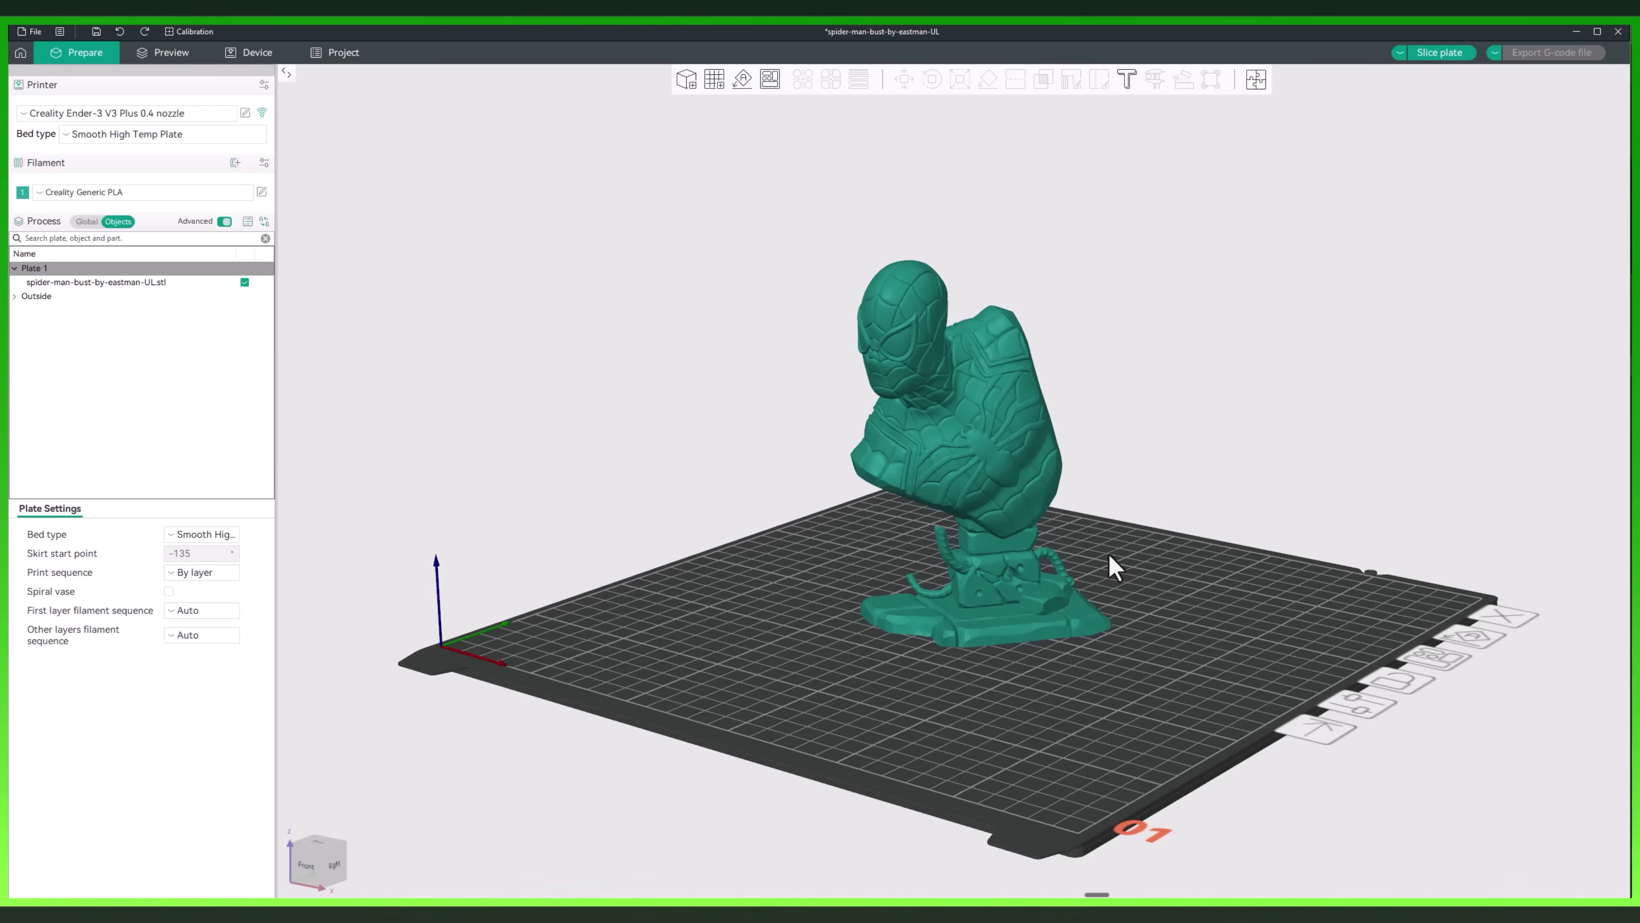
scroll(1109, 556, "up", 5)
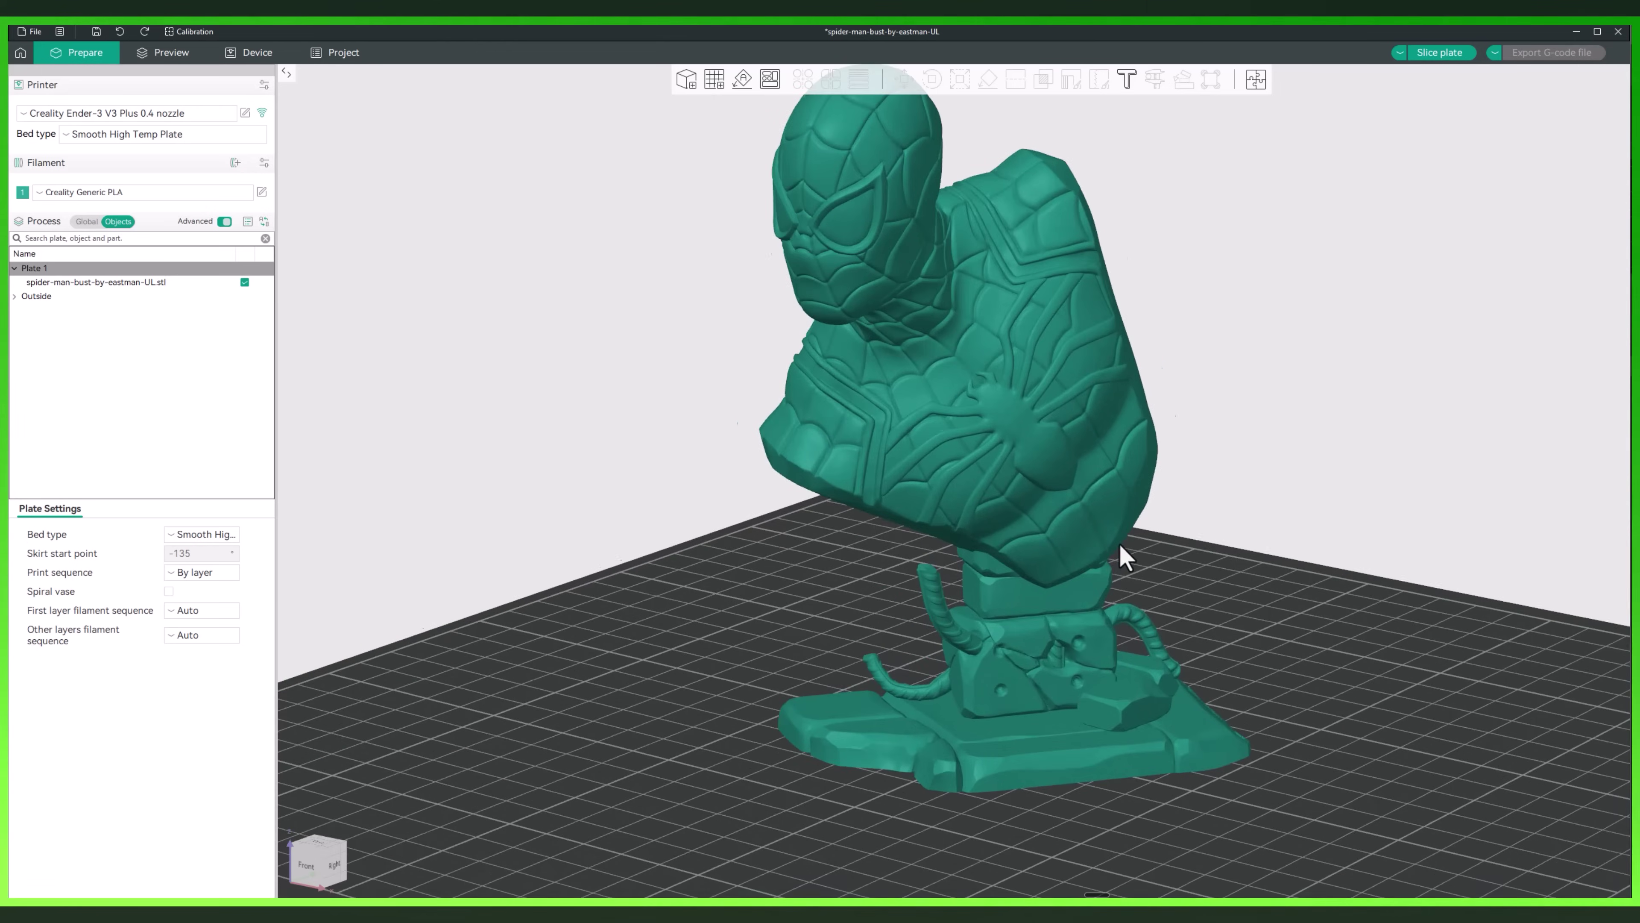
scroll(1120, 546, "up", 2)
scroll(1120, 547, "down", 8)
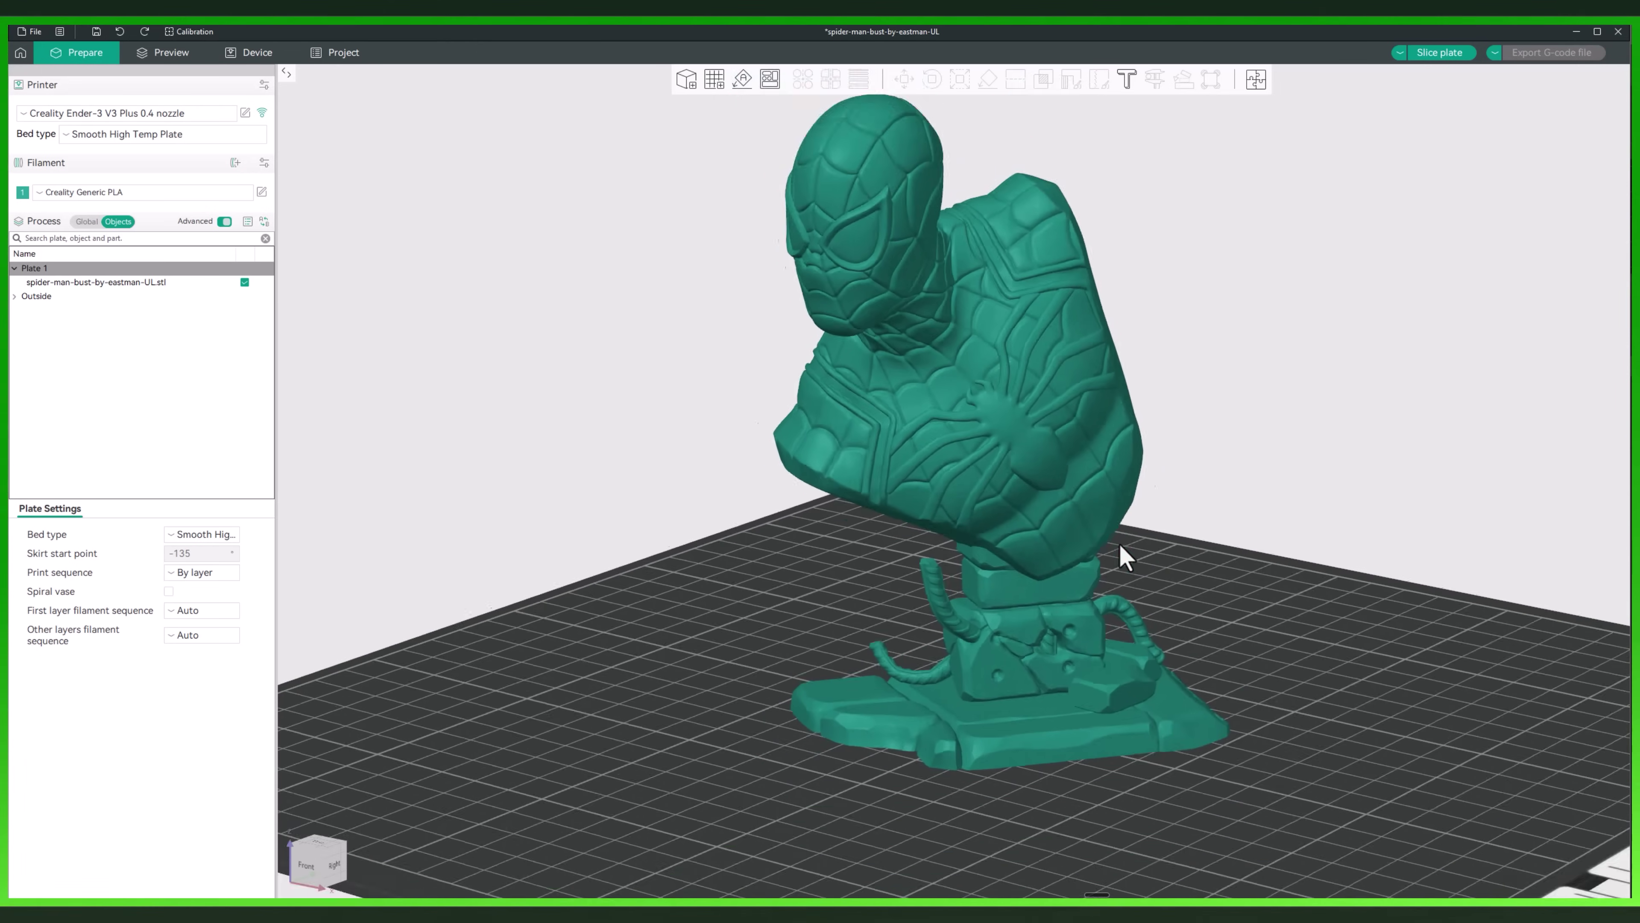
scroll(1120, 545, "down", 3)
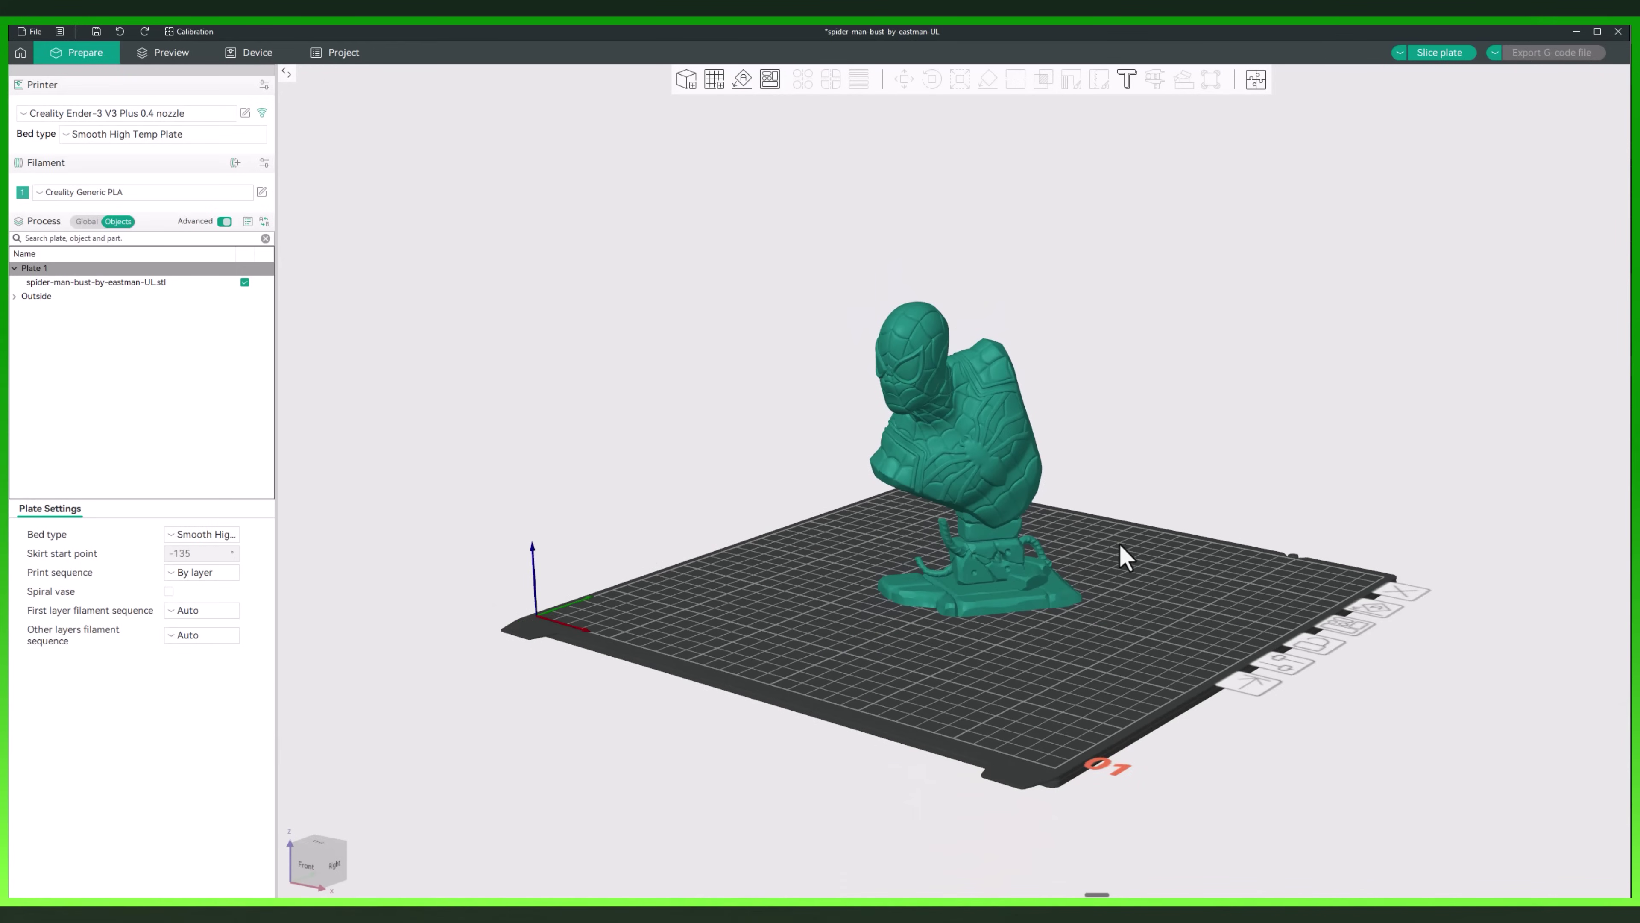
left_click_drag(1205, 537, 948, 463)
scroll(901, 356, "up", 10)
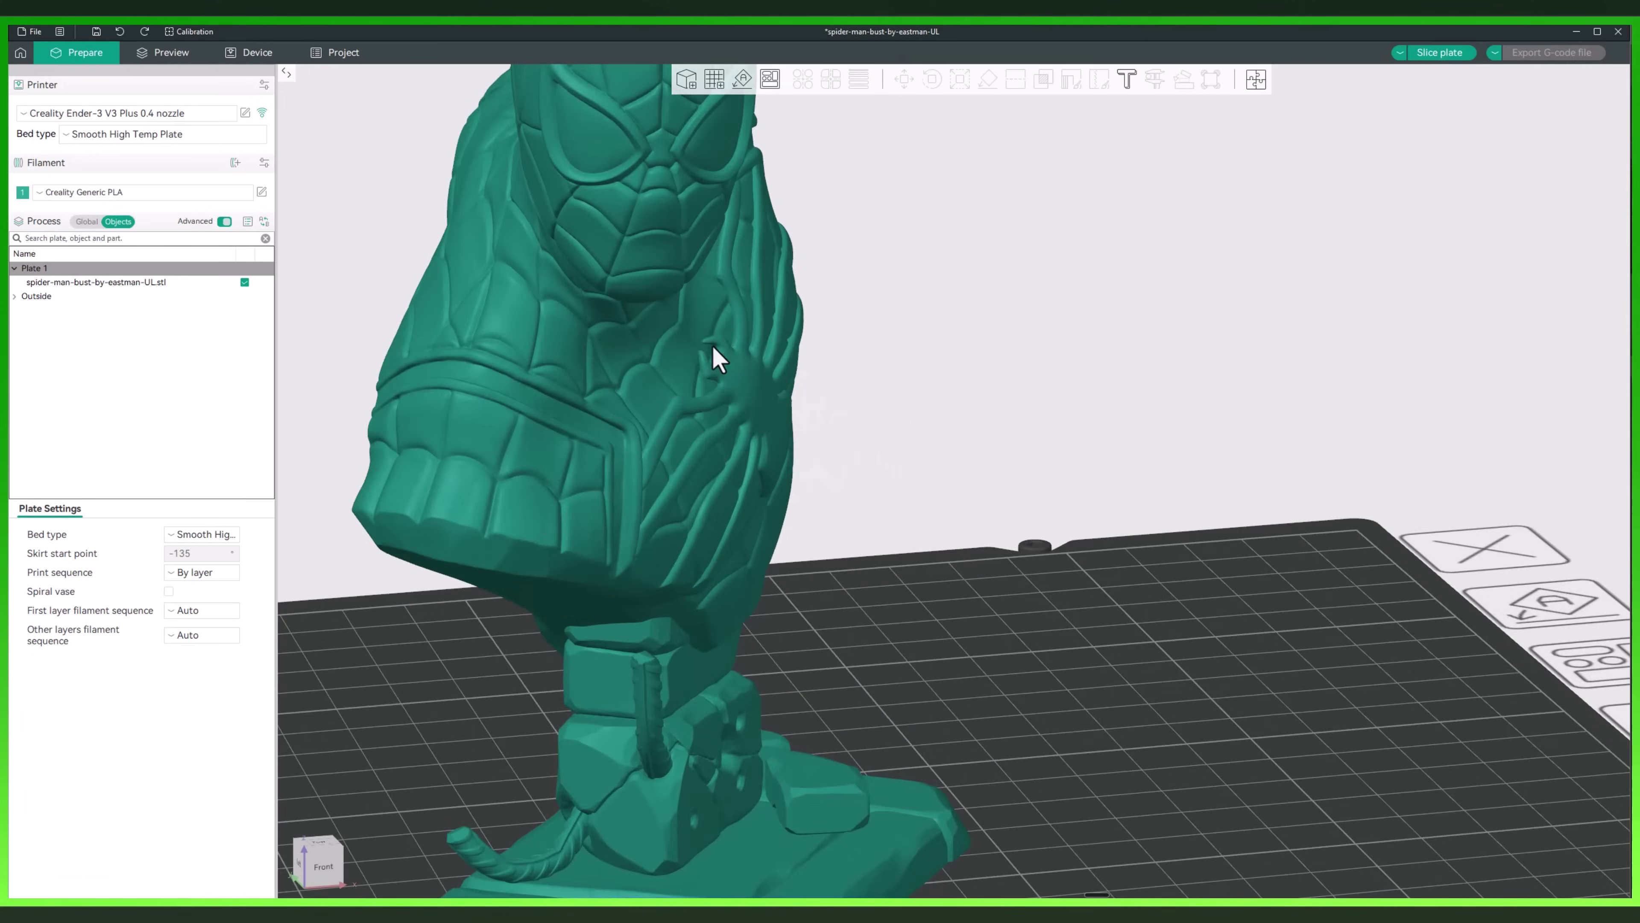
right_click_drag(836, 360, 1376, 686)
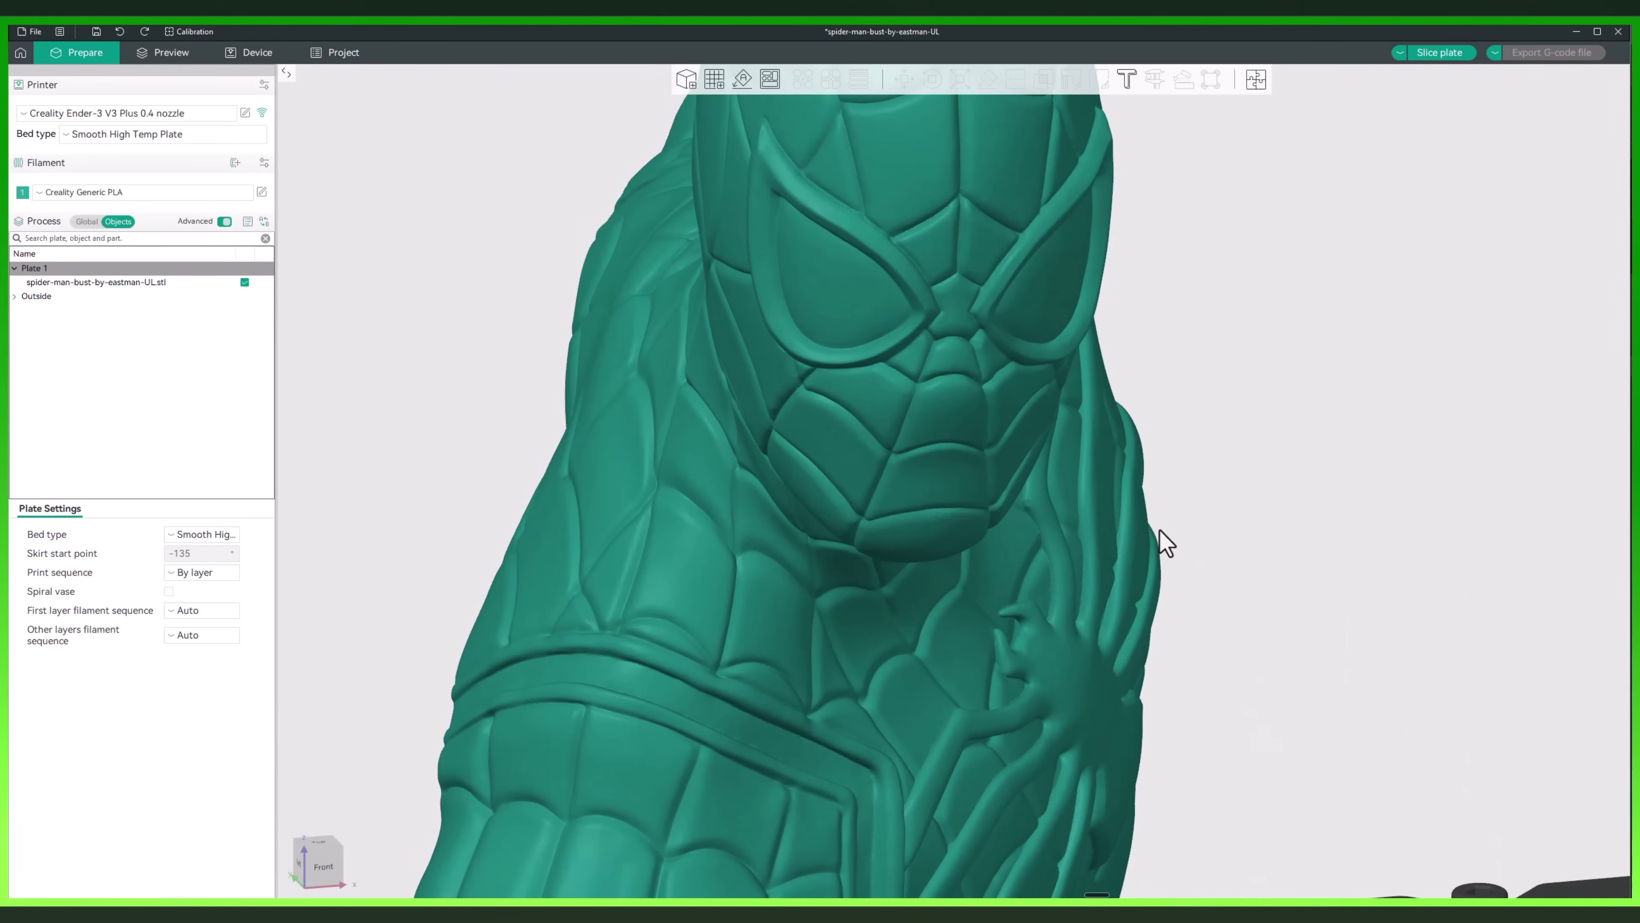
scroll(1226, 443, "down", 3)
mouse_move(1263, 466)
left_mouse_down()
mouse_move(1226, 458)
mouse_move(1288, 458)
left_mouse_up()
scroll(1288, 458, "up", 4)
scroll(1285, 469, "down", 4)
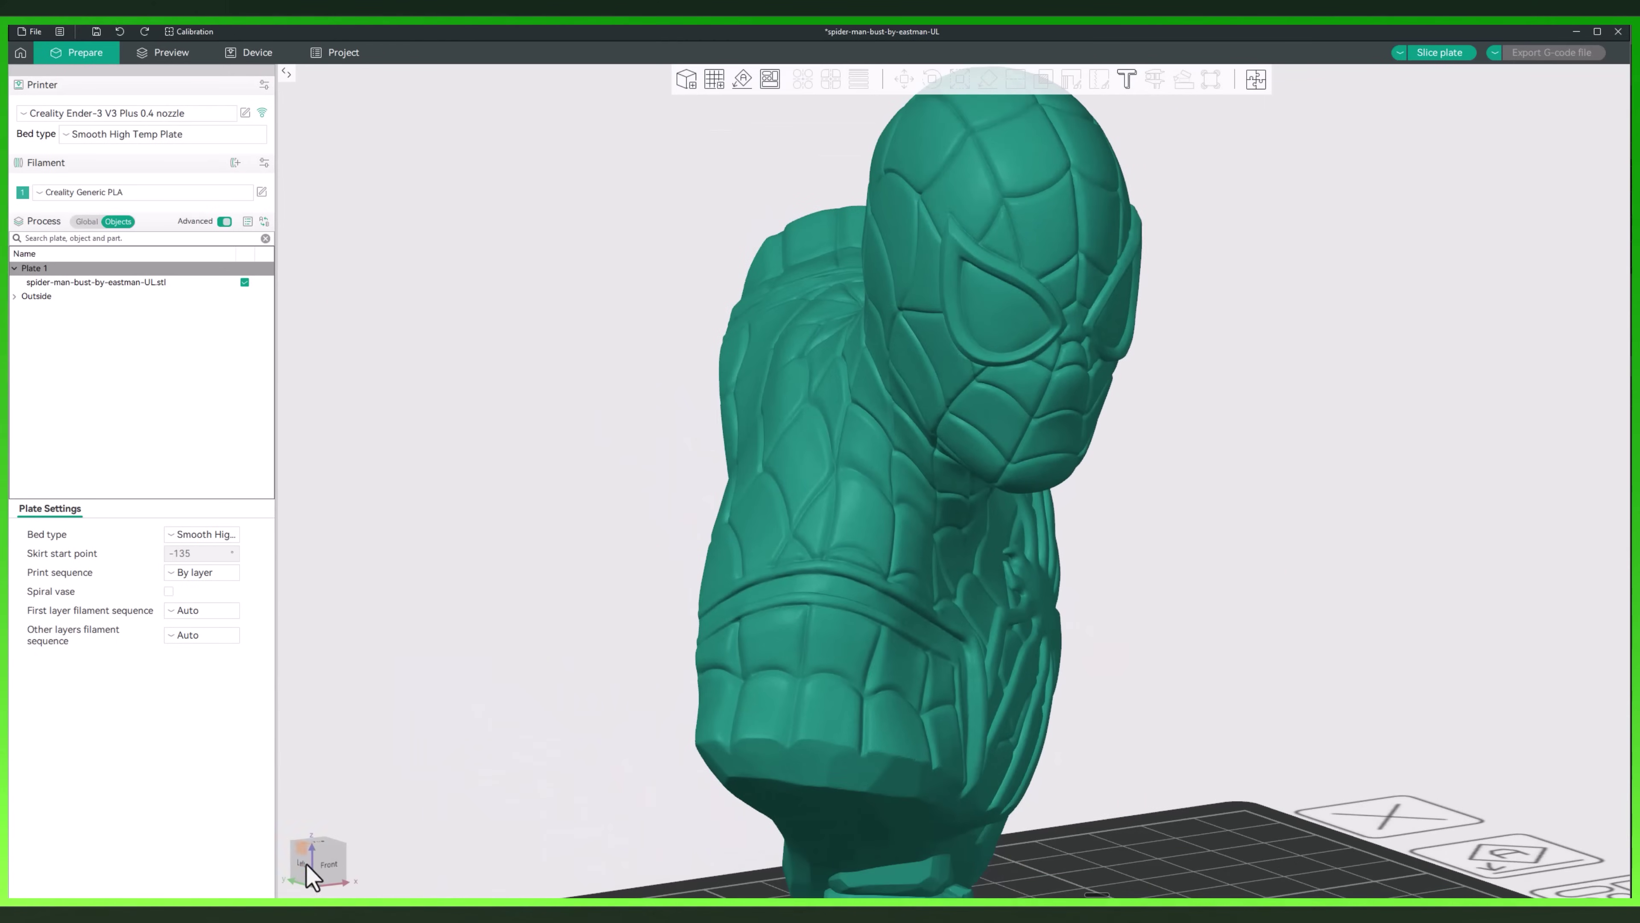
left_click(329, 878)
scroll(780, 670, "down", 3)
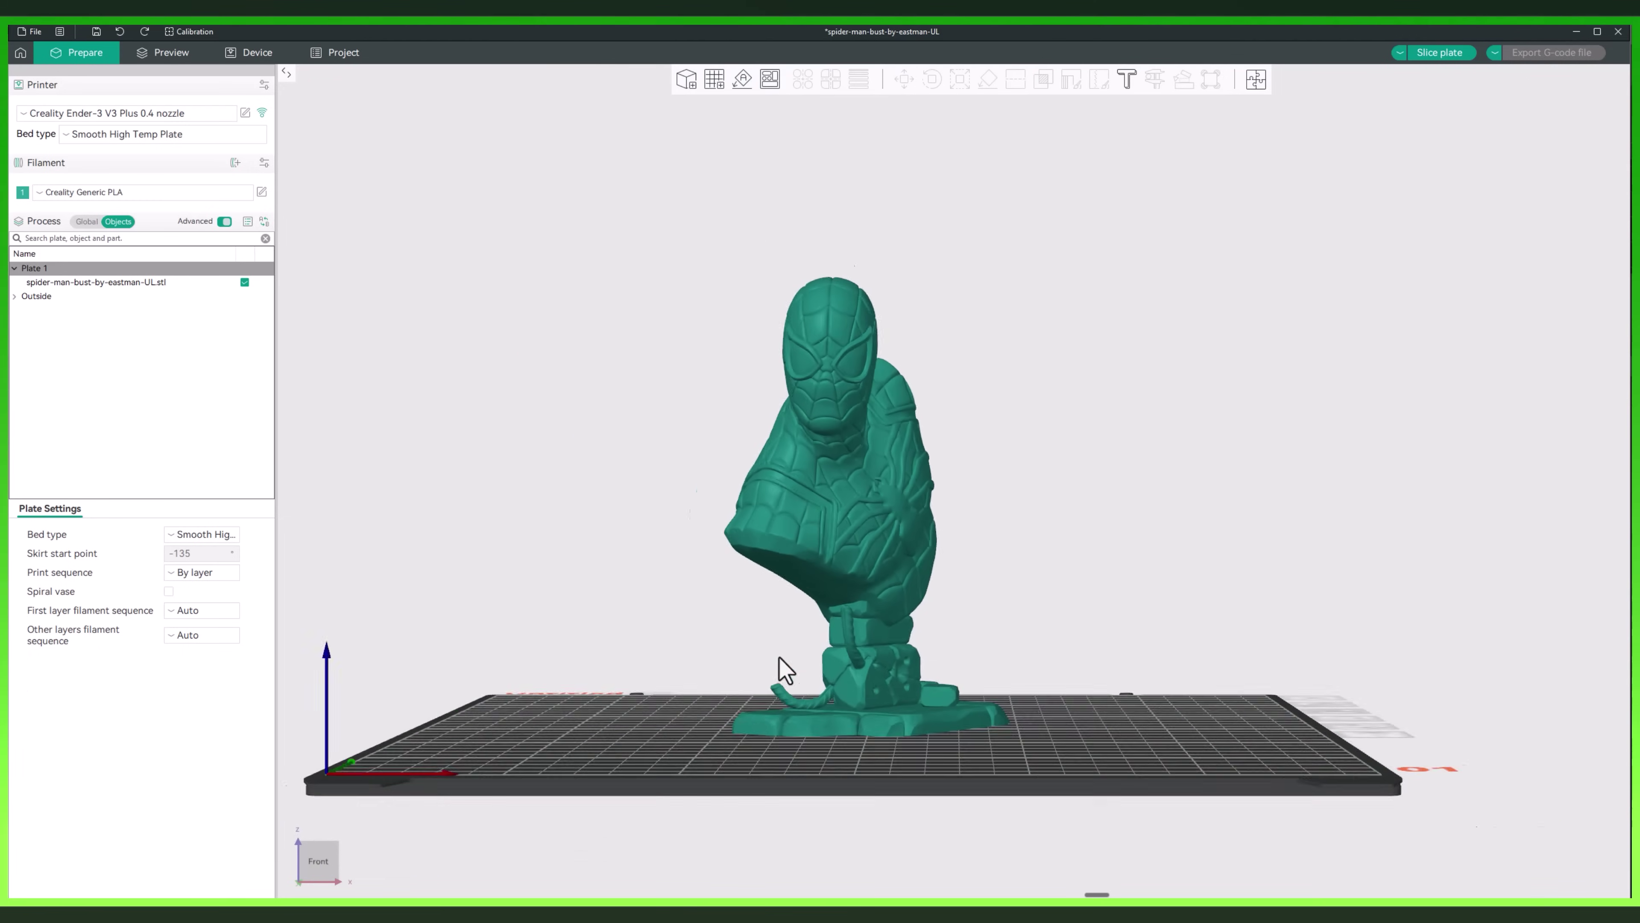
left_click(781, 670)
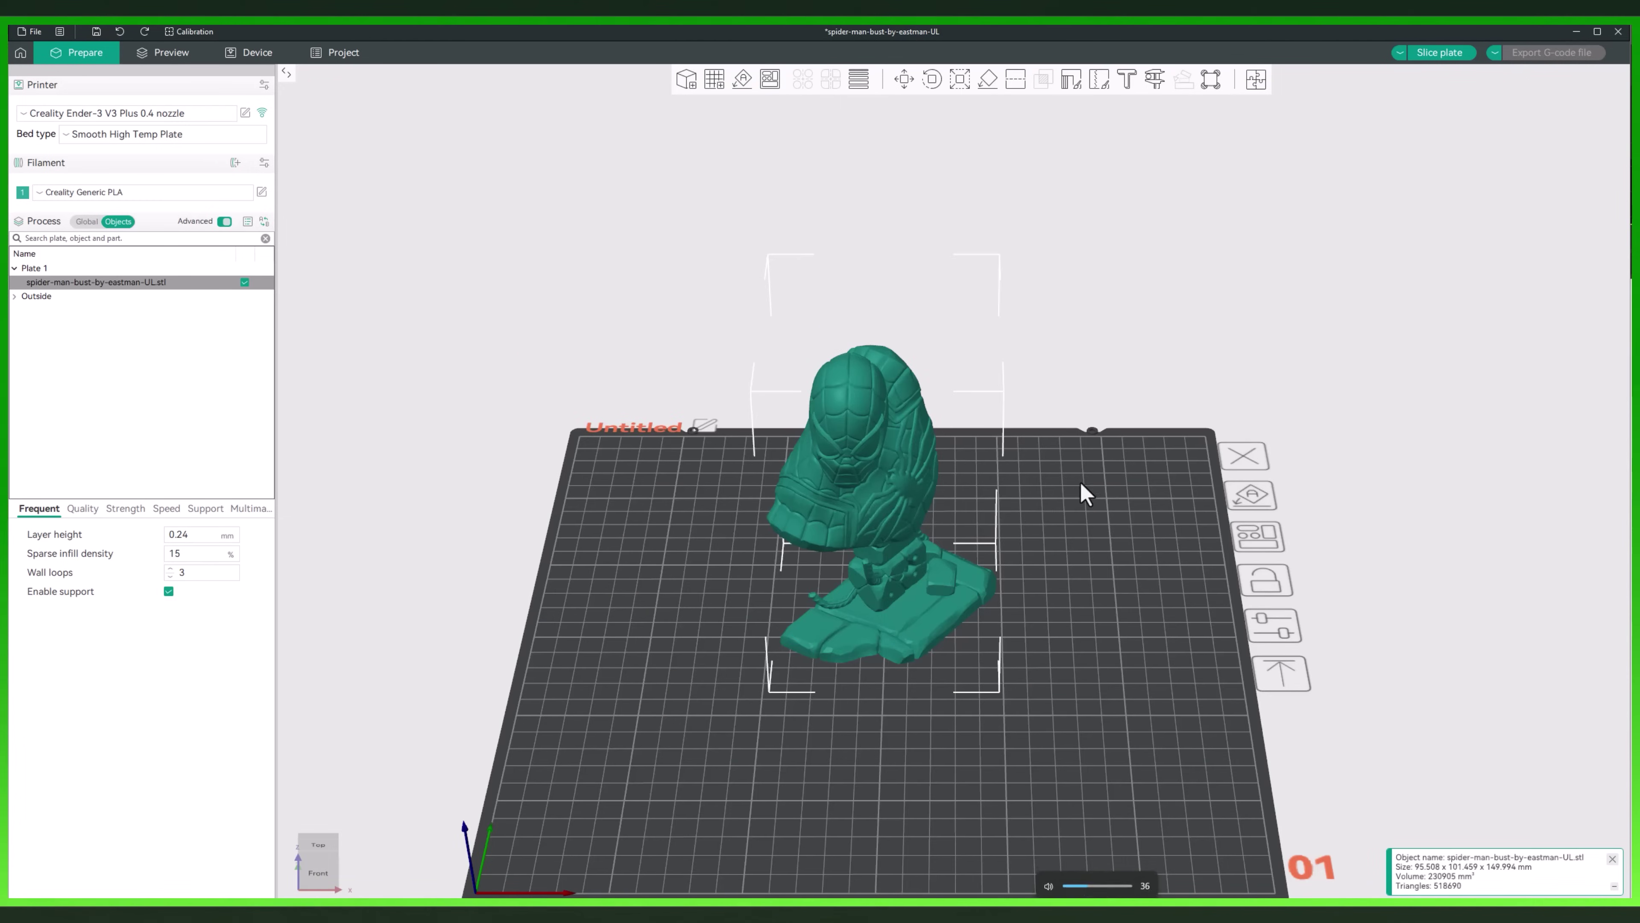
Drag the bust around the plate with the Move gizmo's X, Y and Z arrows
left_click(1081, 491)
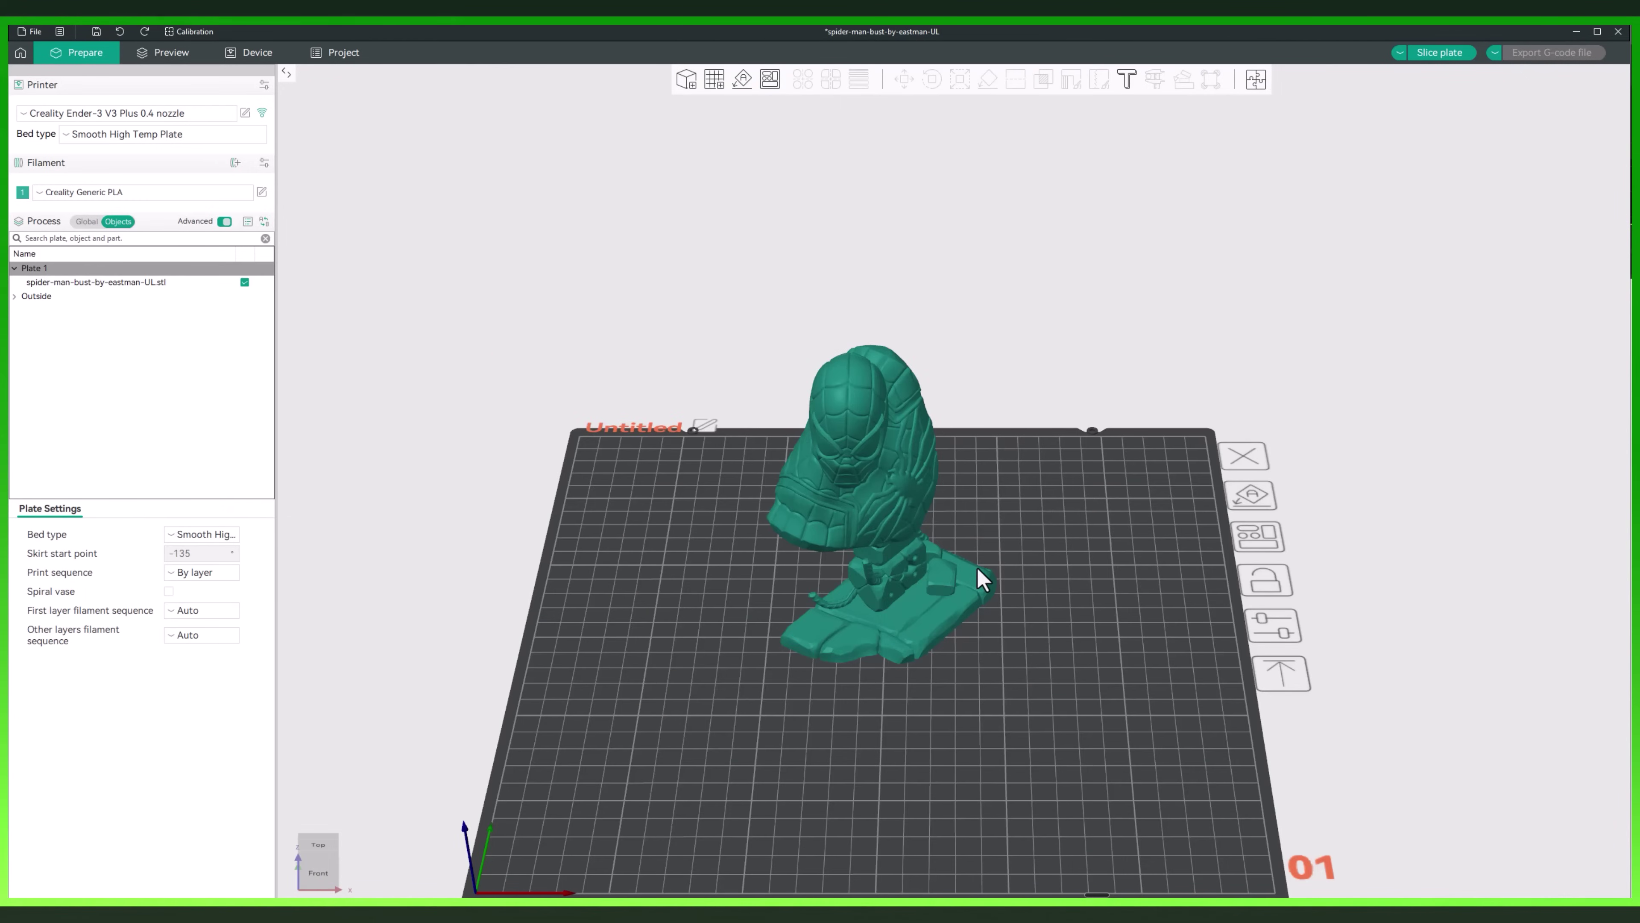
left_click_drag(911, 572, 922, 643)
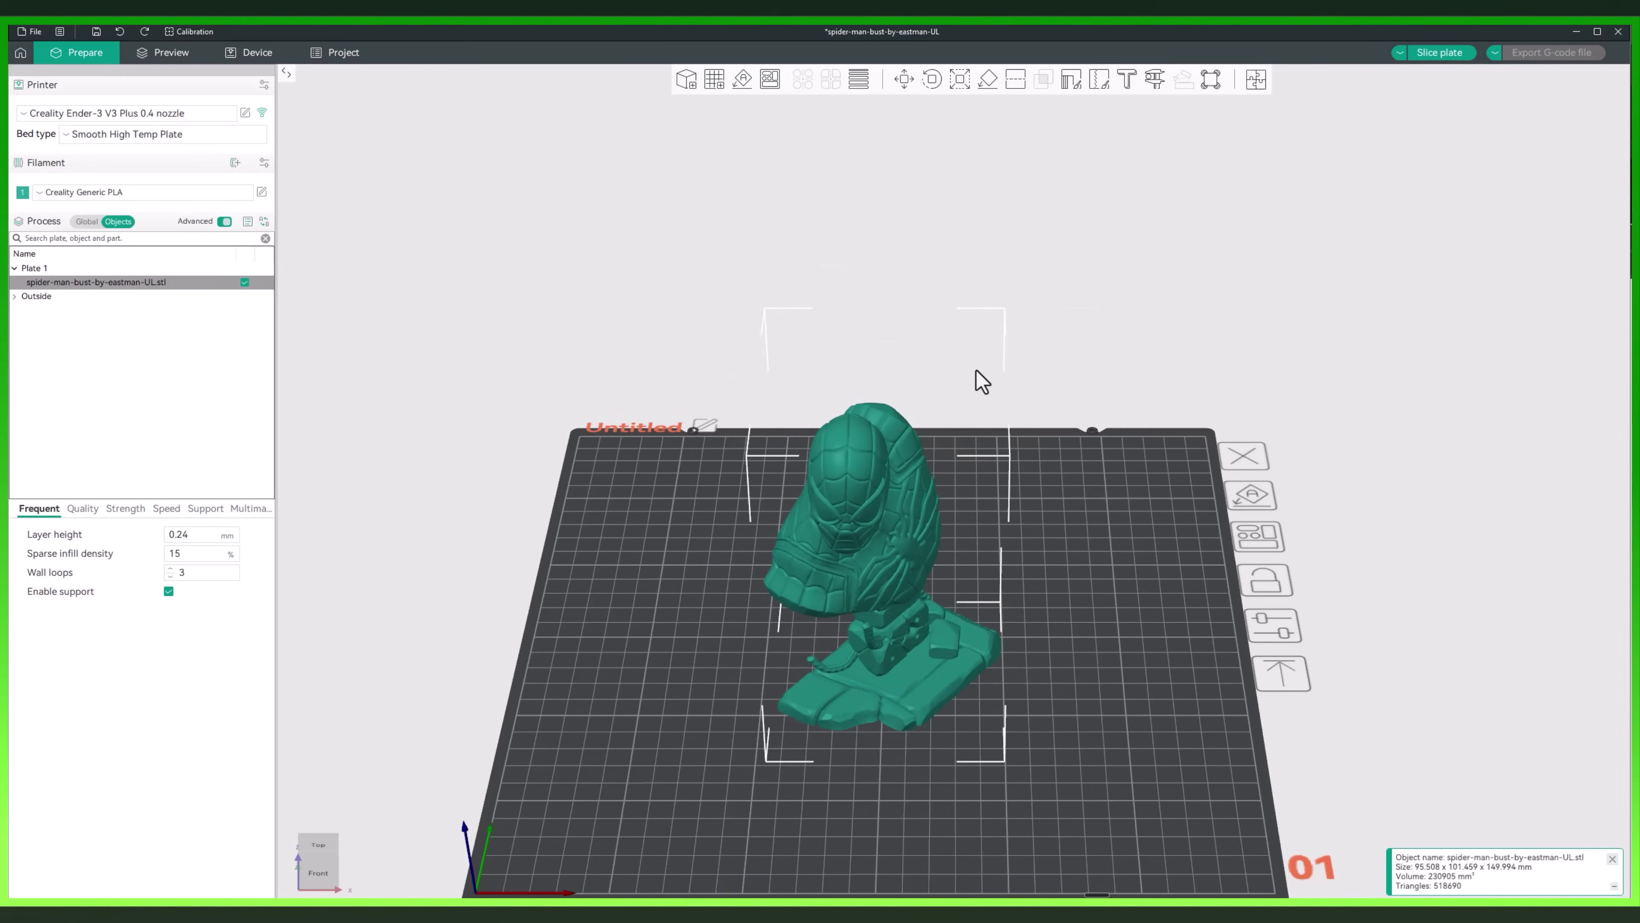
left_click(903, 78)
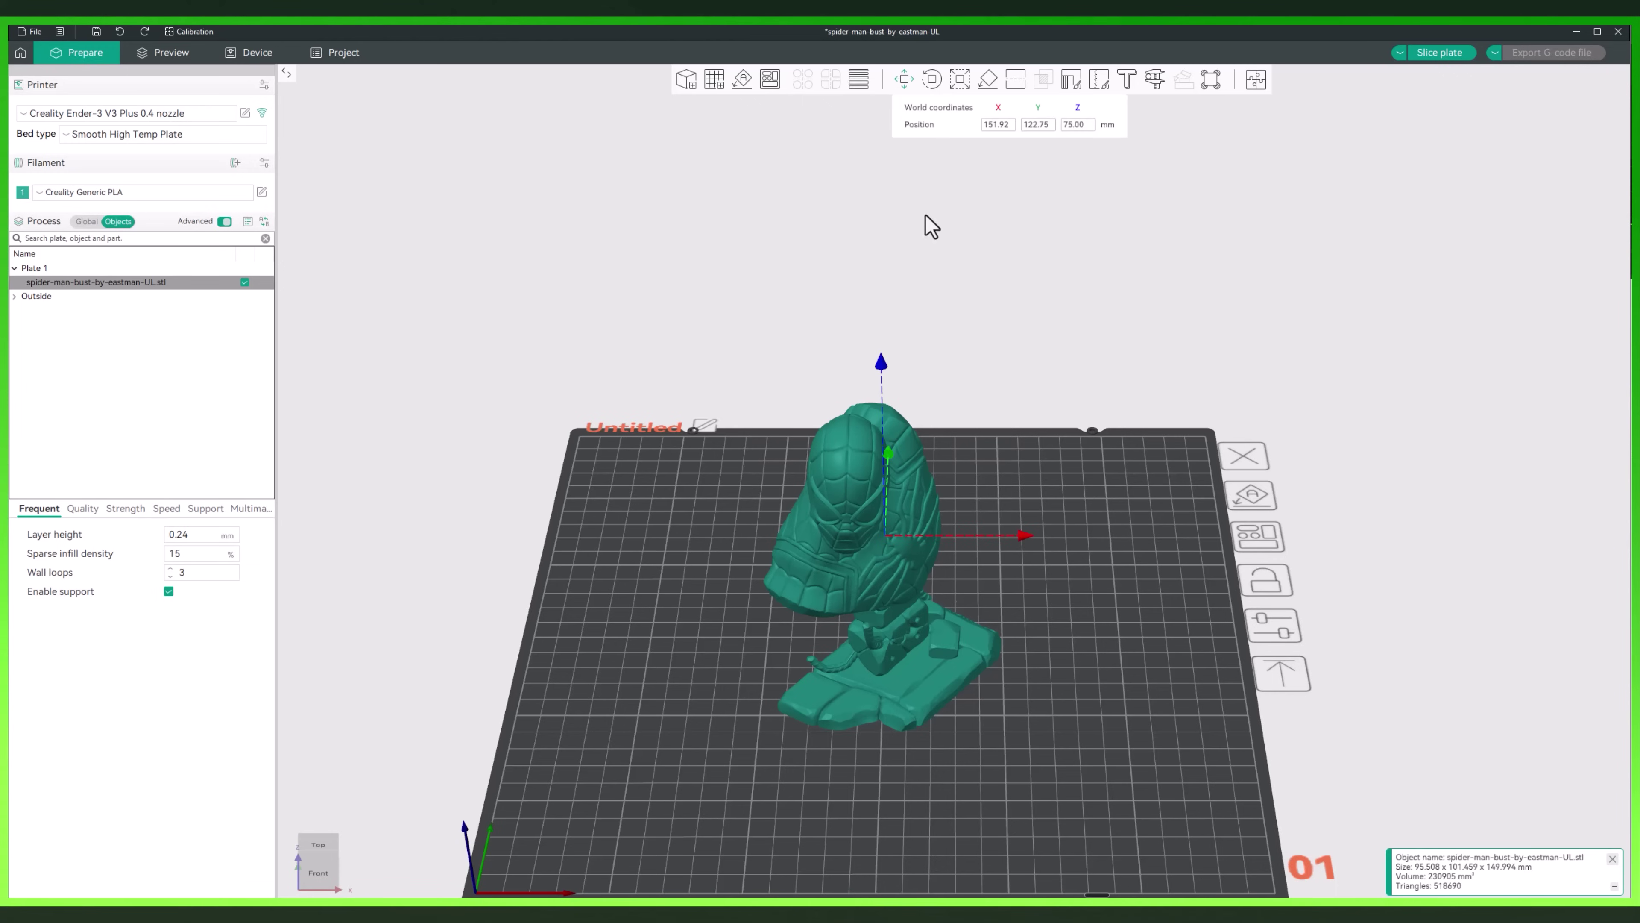
left_click_drag(1128, 608, 954, 502)
scroll(954, 503, "up", 5)
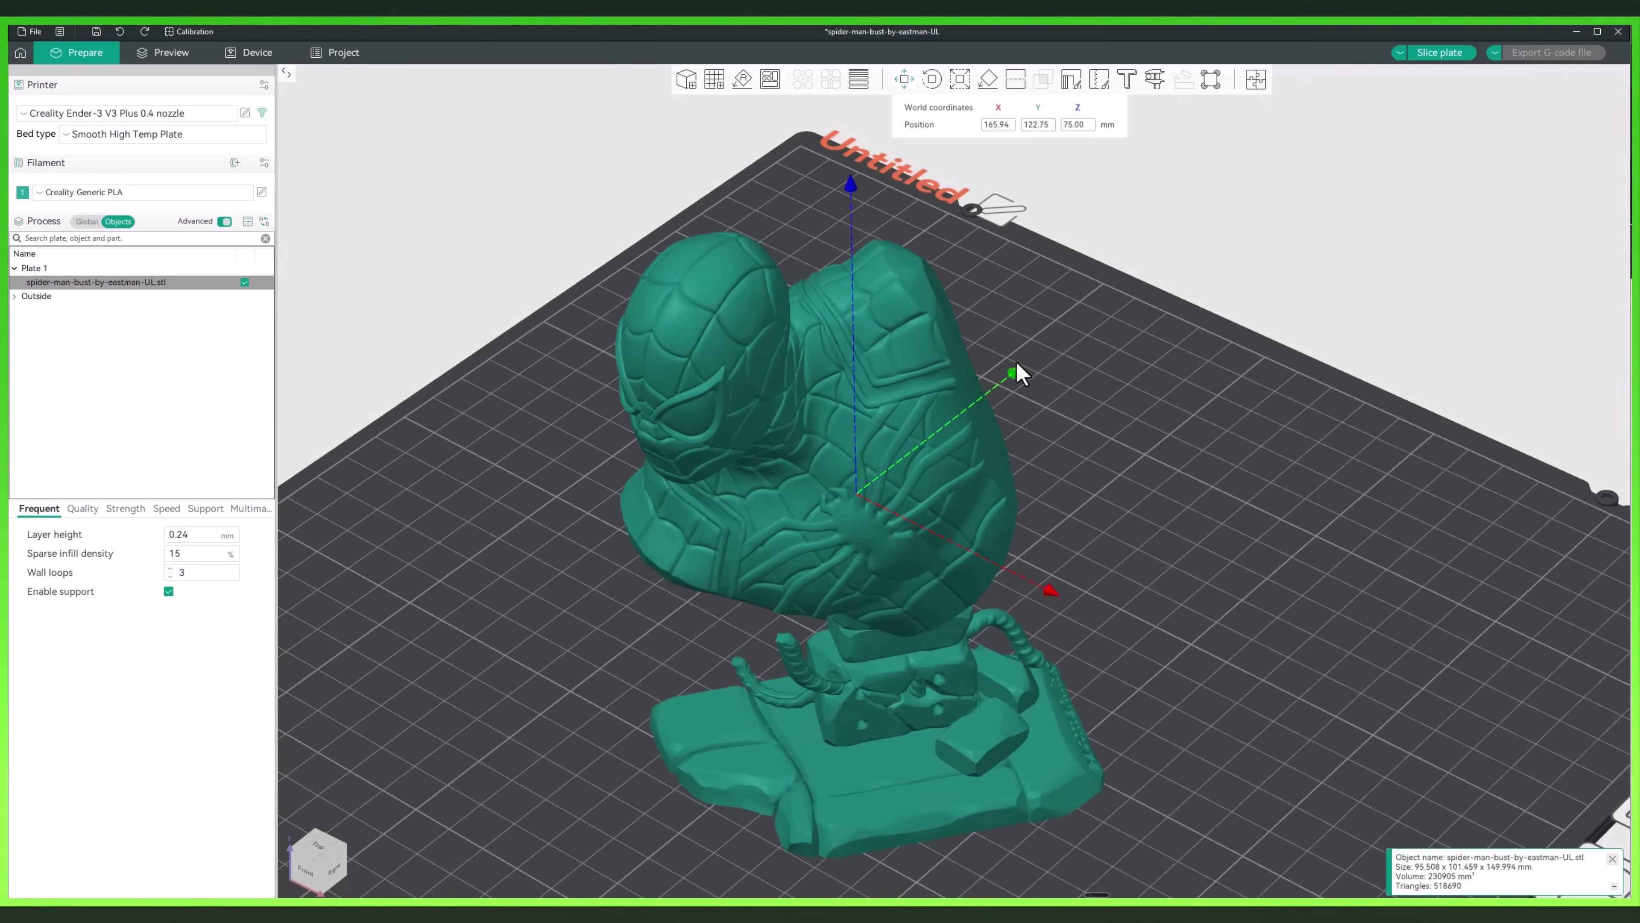
left_click_drag(1018, 376, 918, 433)
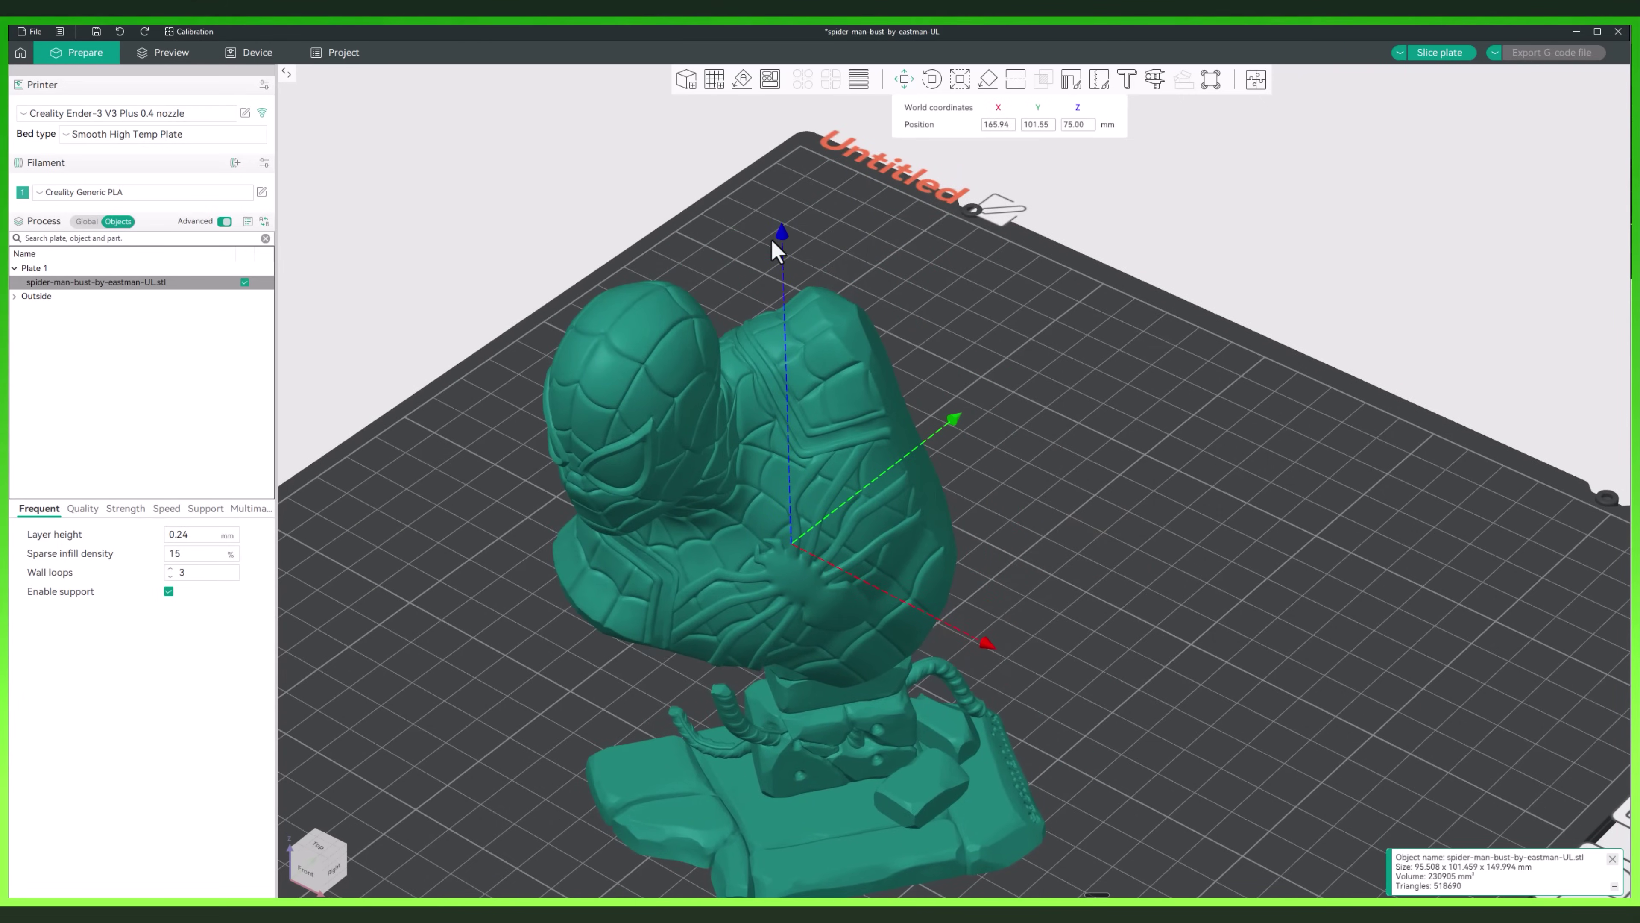
left_click_drag(783, 236, 795, 155)
left_click_drag(987, 646, 1014, 679)
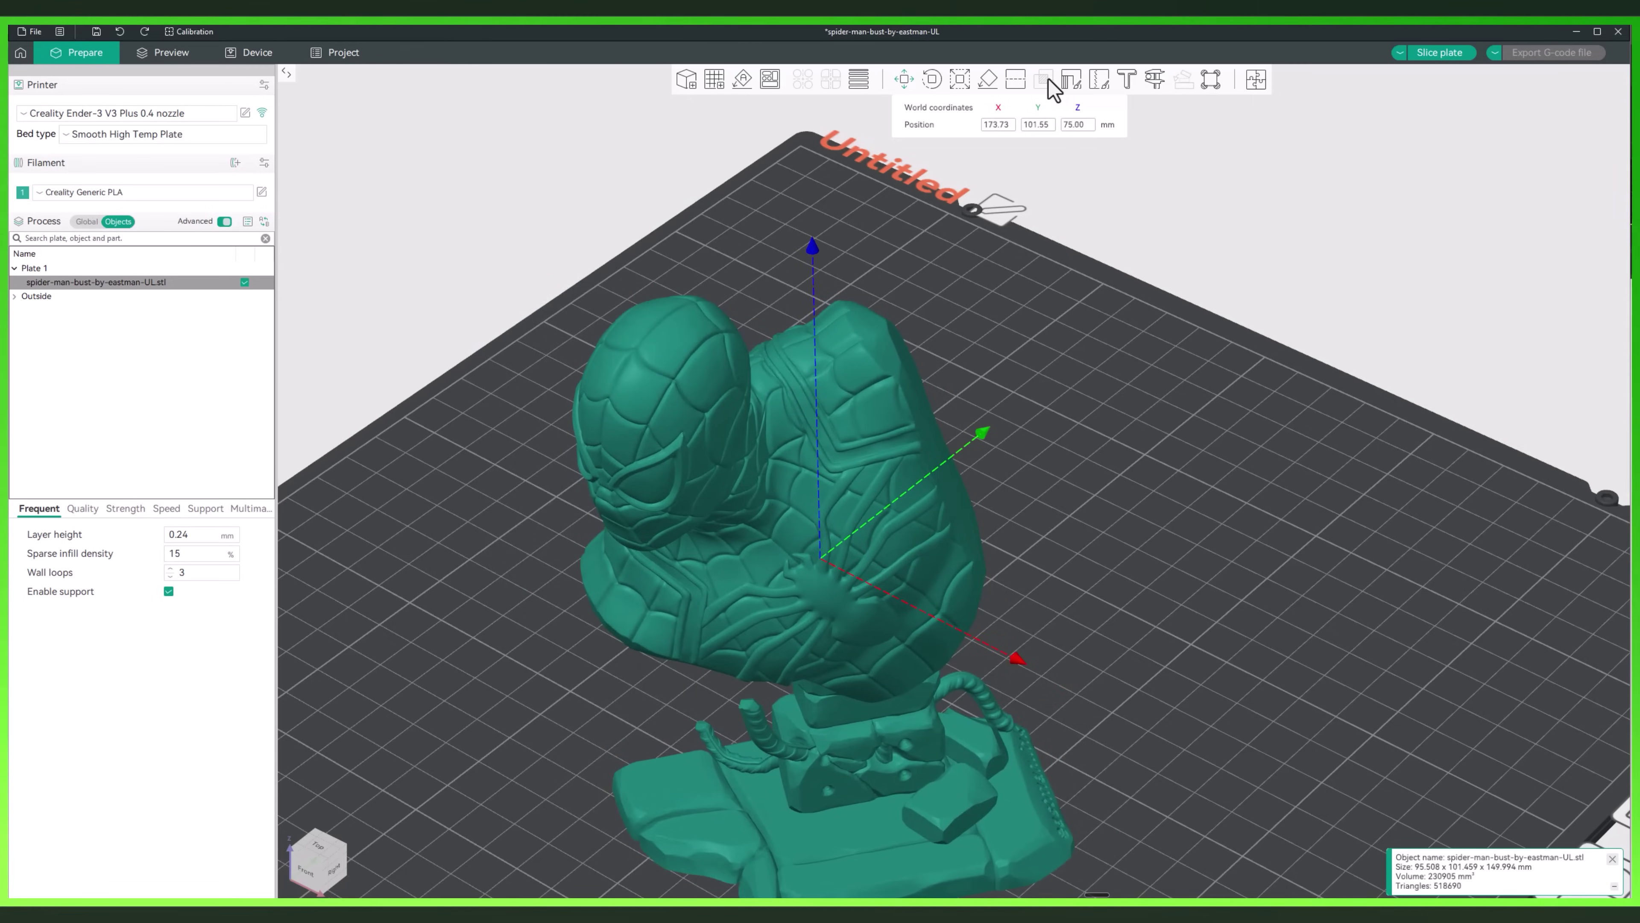
Set the bust's position to X 150 and Y 100 mm
left_click(997, 124)
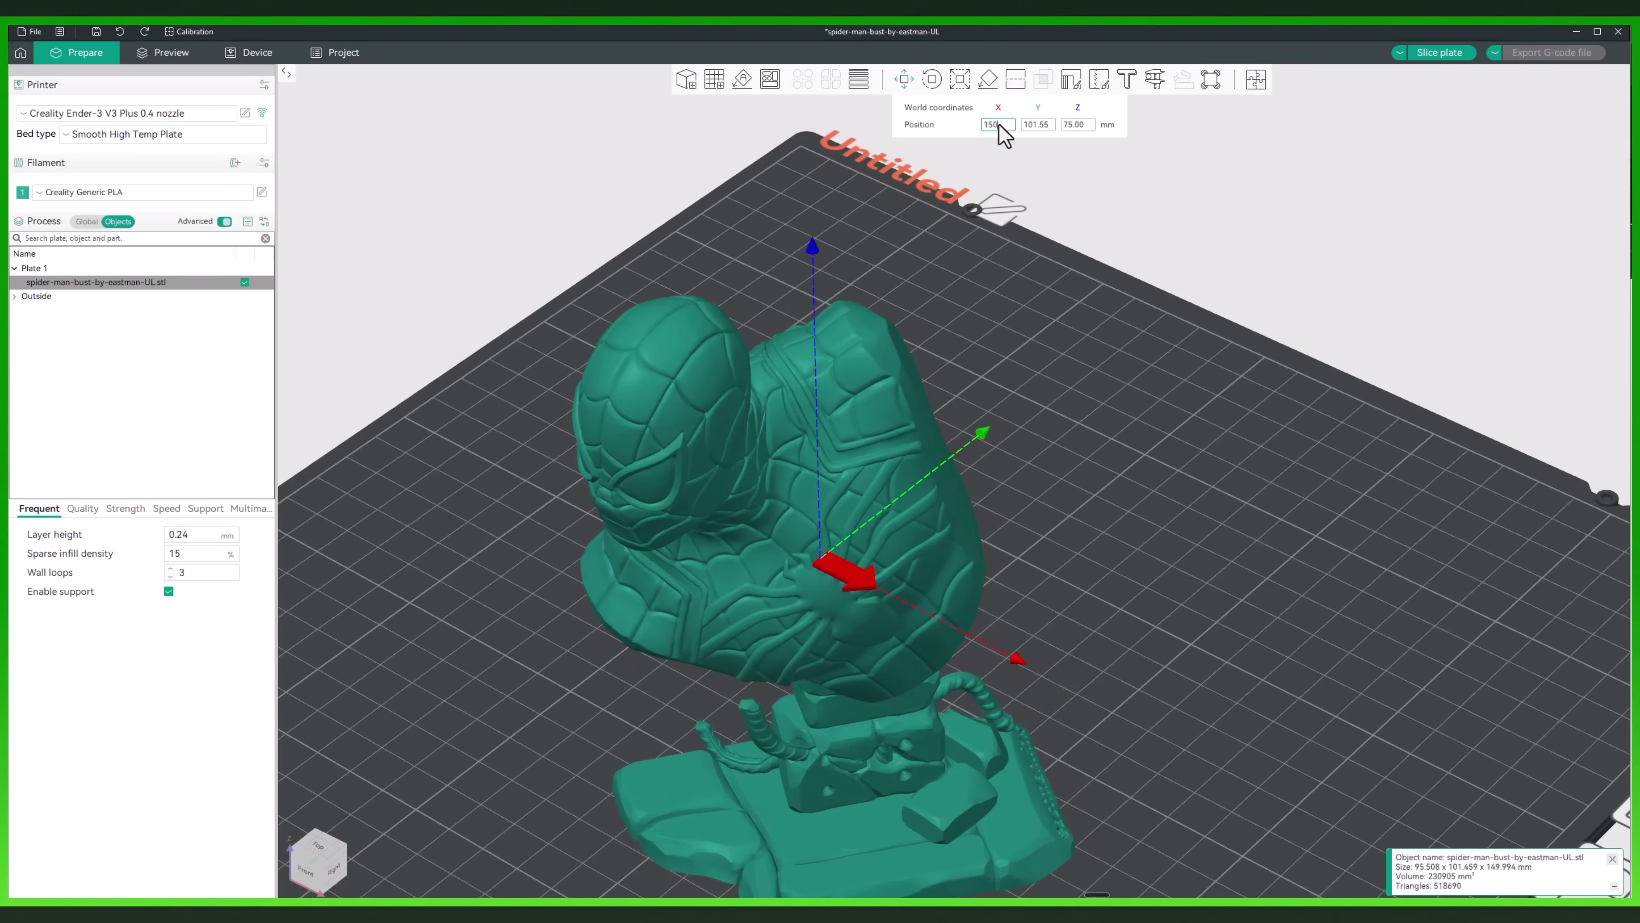
type("150")
key("Return")
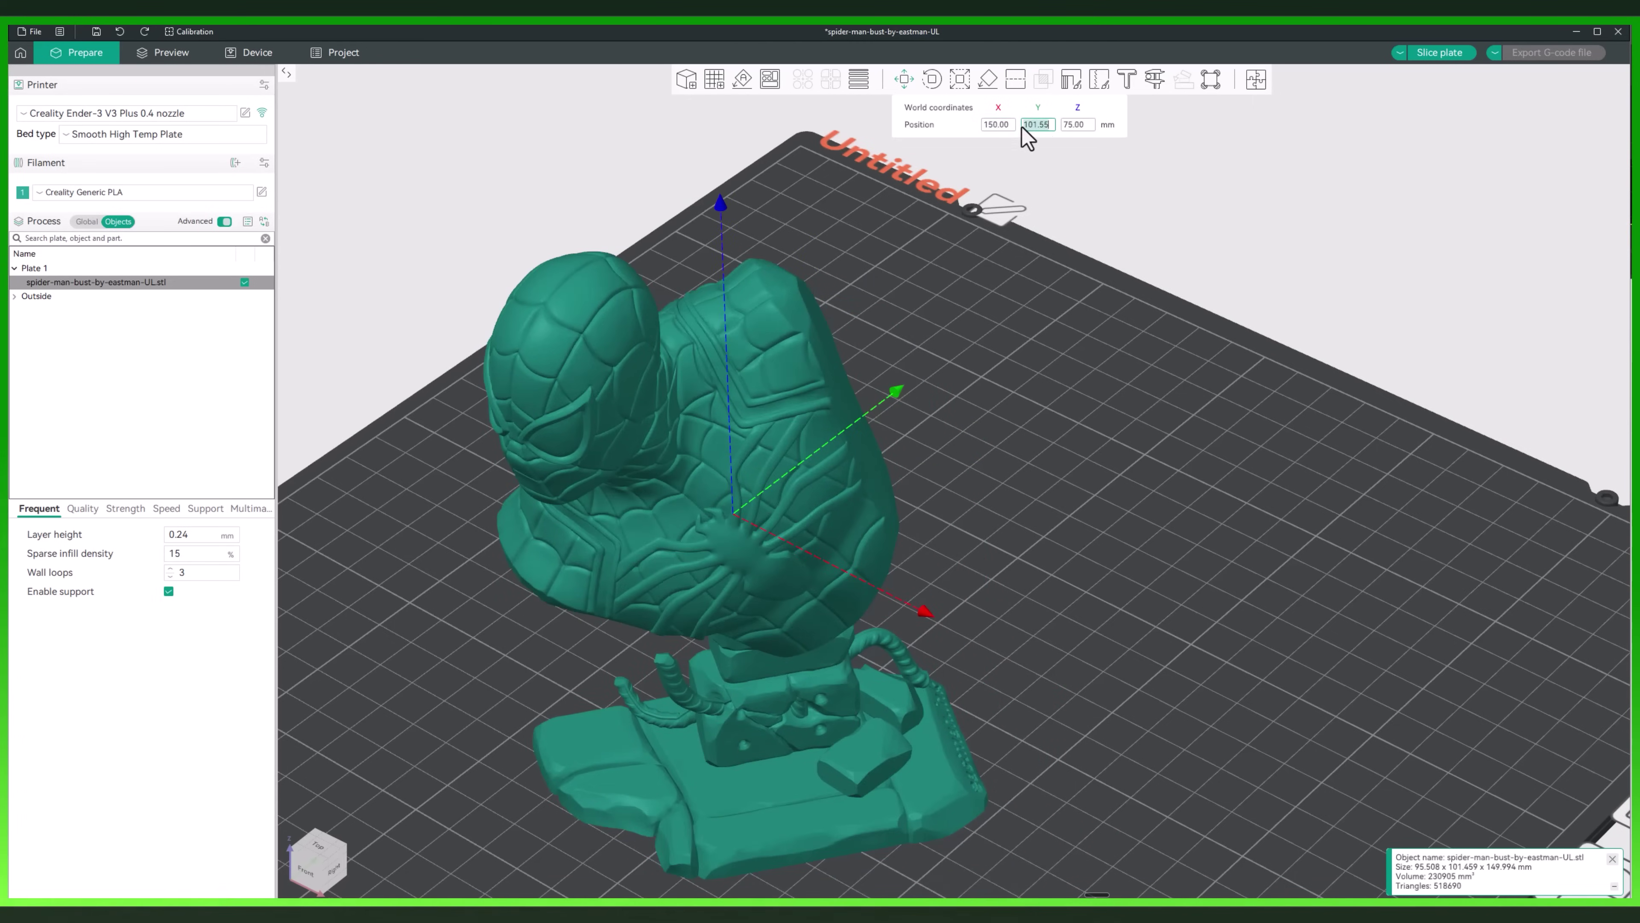
left_click(1026, 127)
type("100")
key("Return")
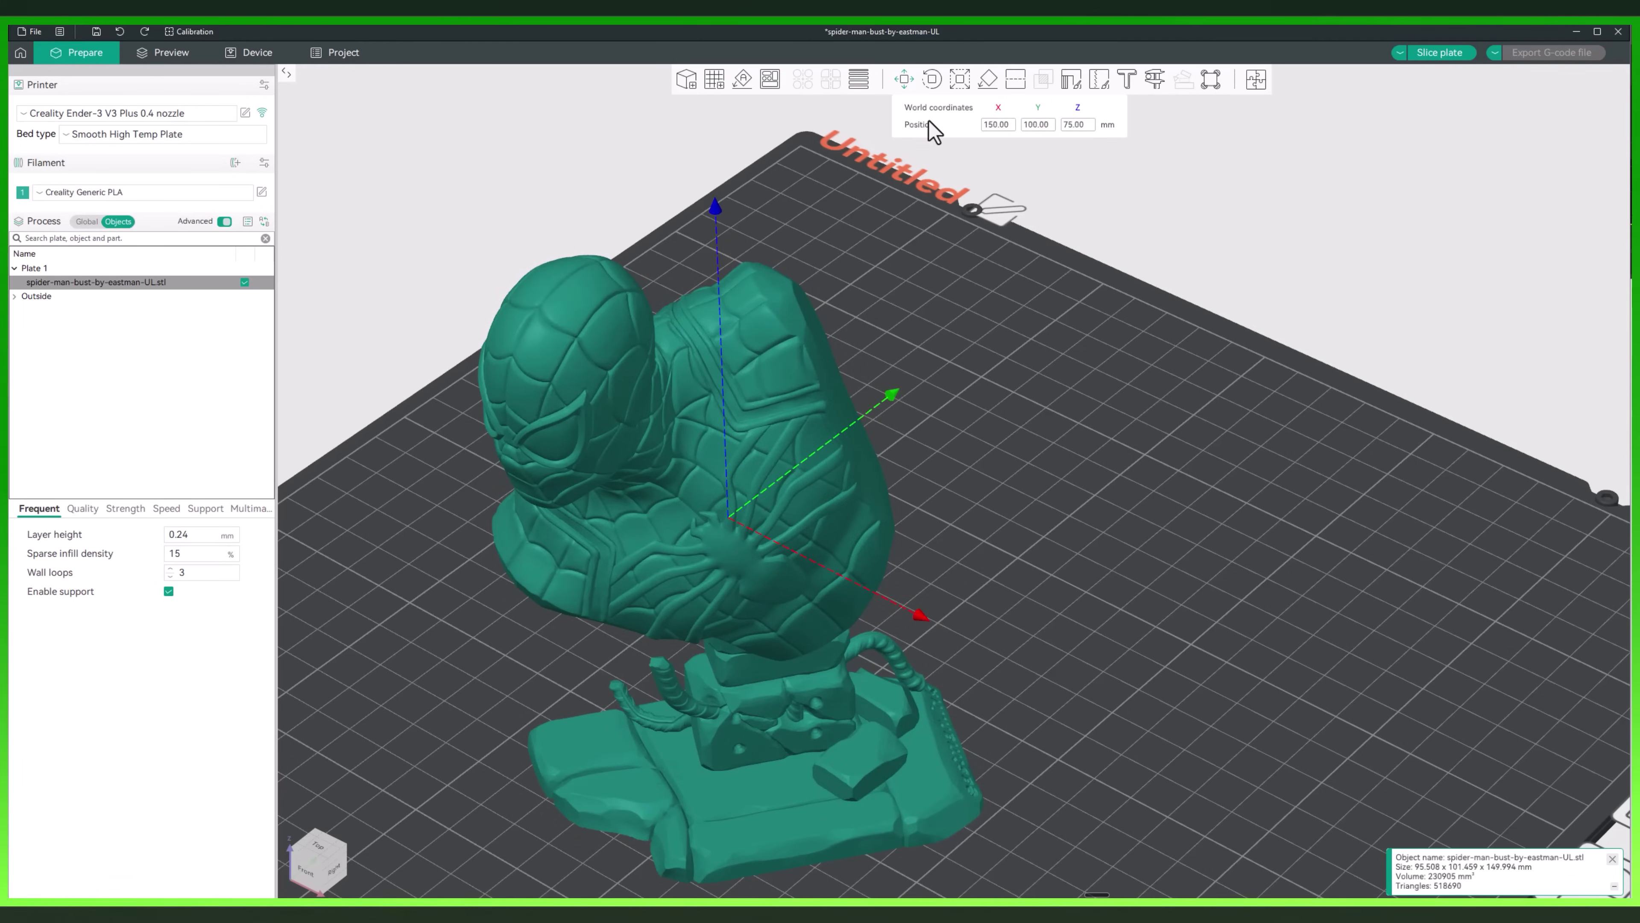
left_click(933, 79)
scroll(1051, 367, "down", 6)
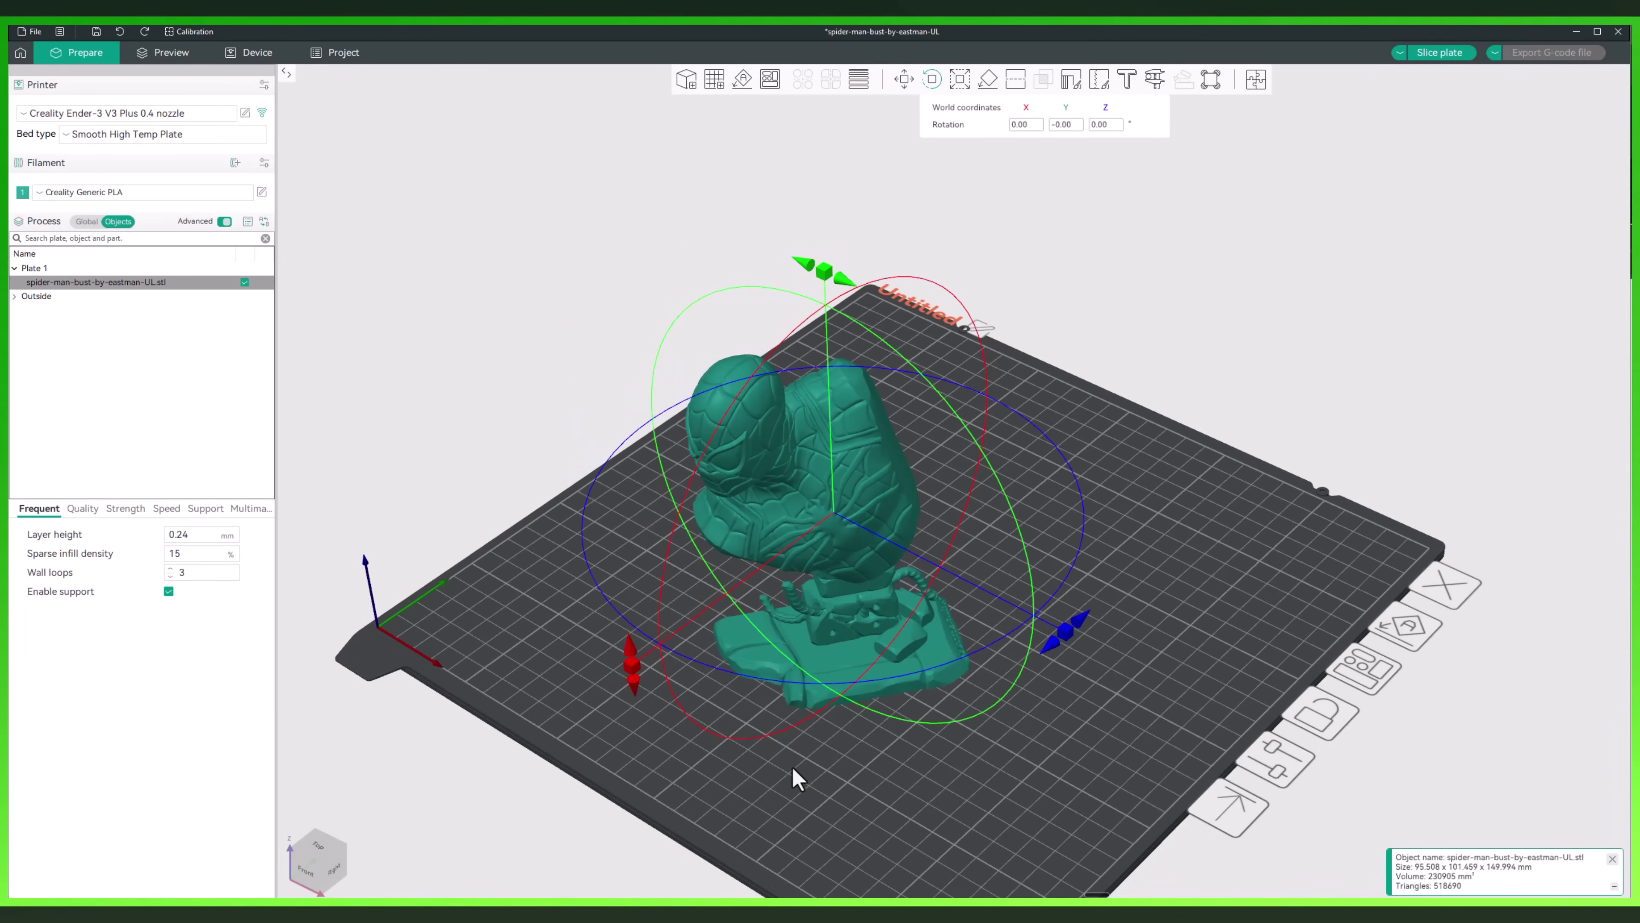
right_click_drag(782, 772, 878, 787)
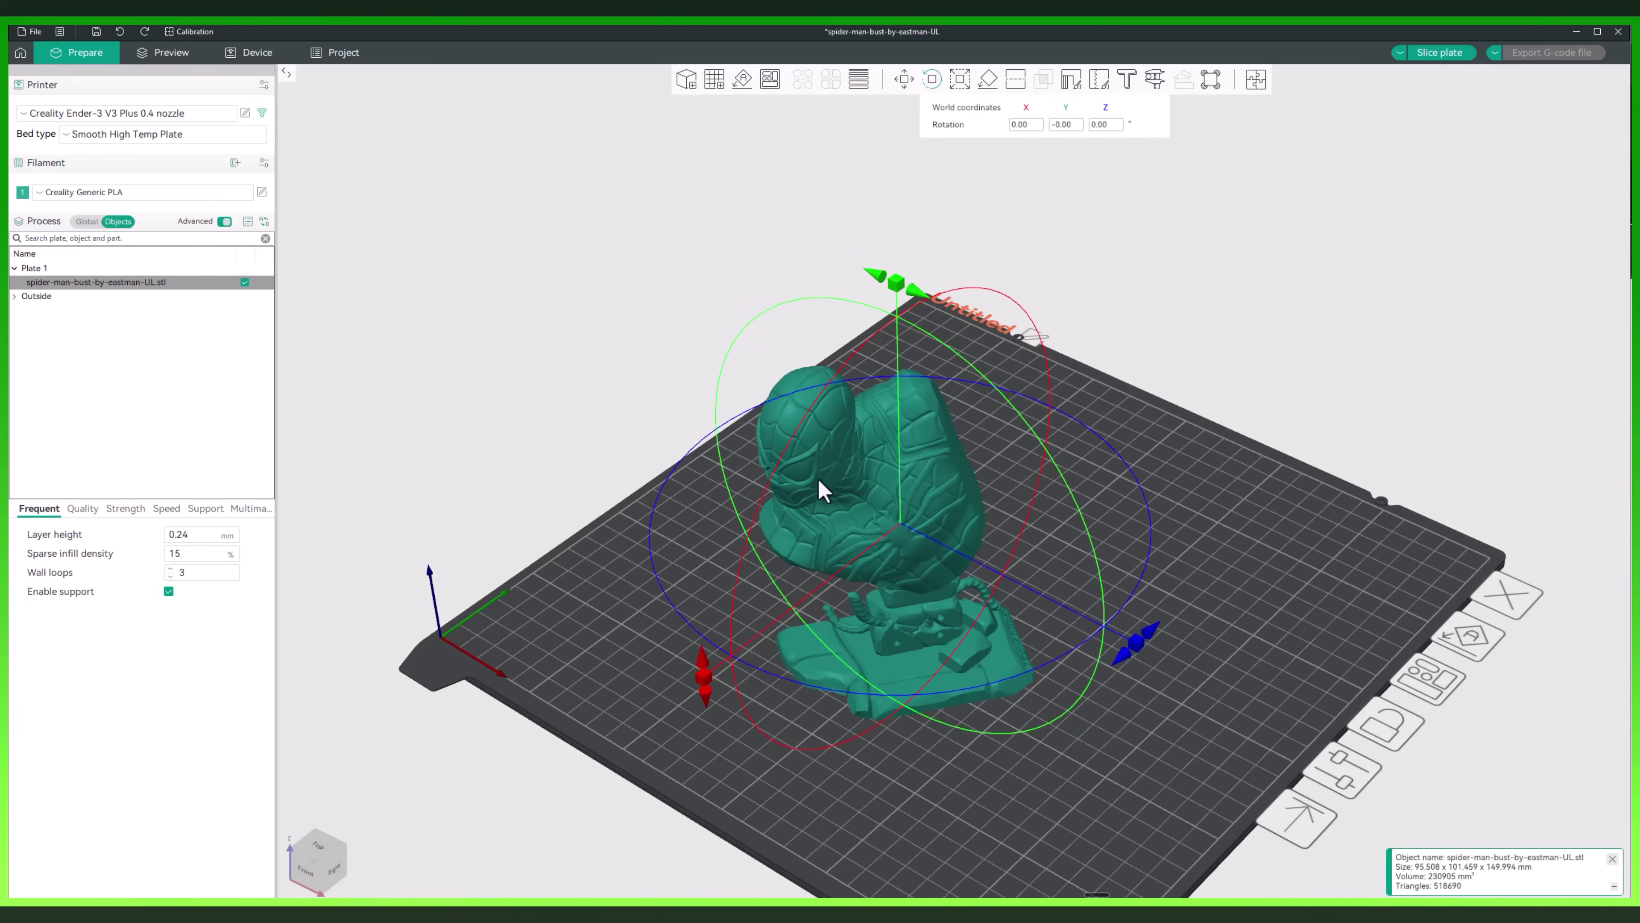
left_click_drag(704, 675, 706, 679)
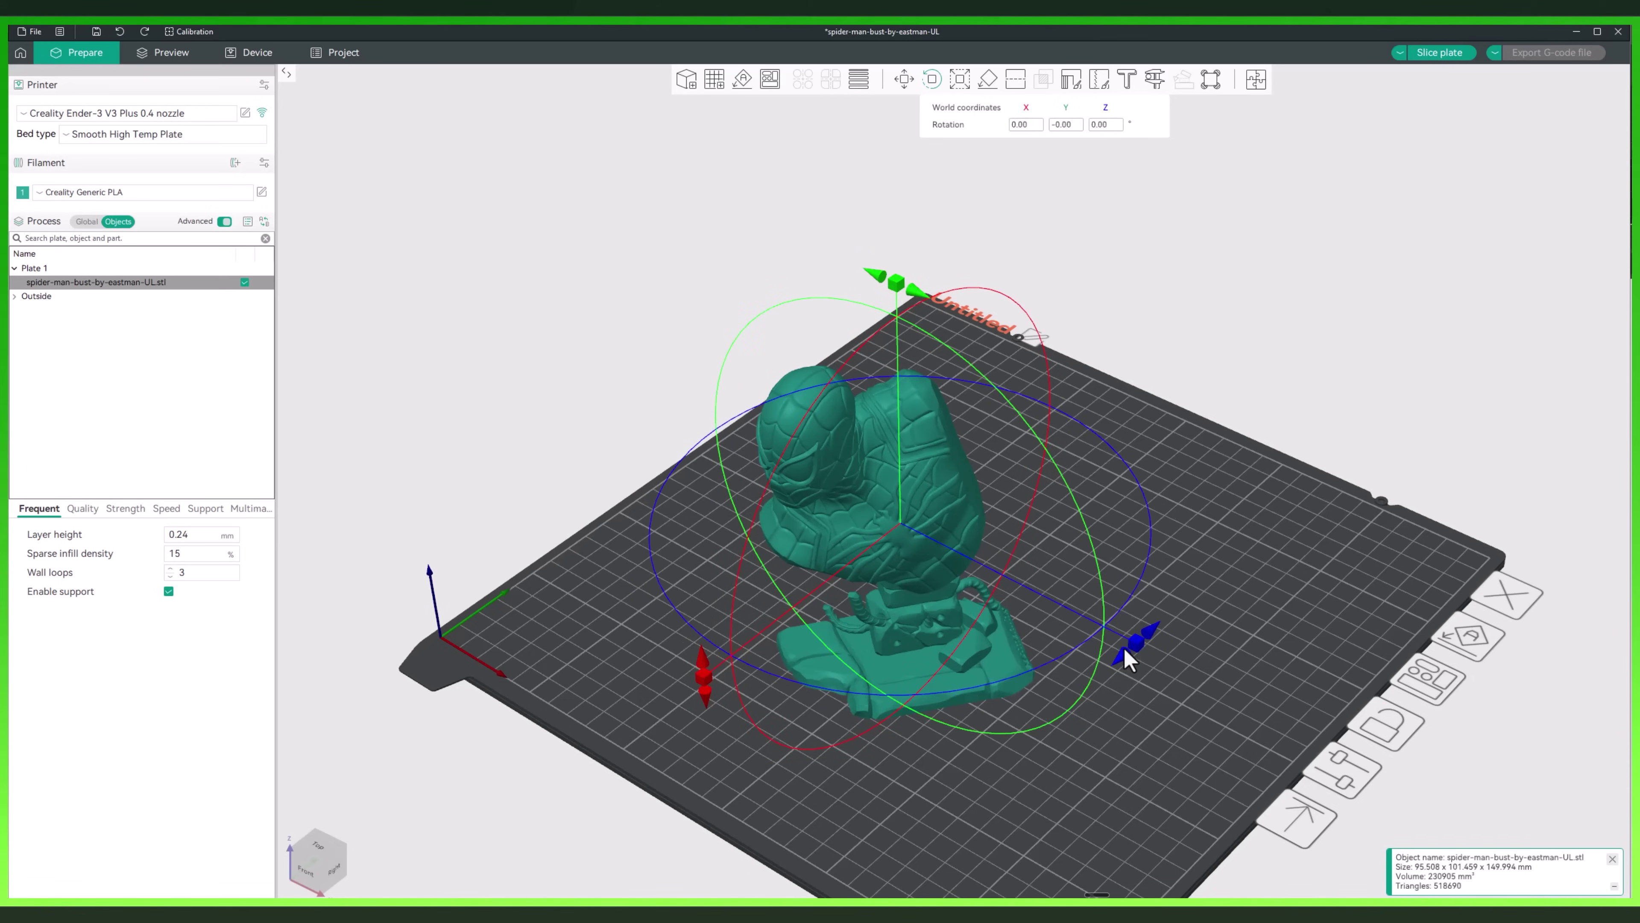
left_click_drag(898, 281, 1107, 369)
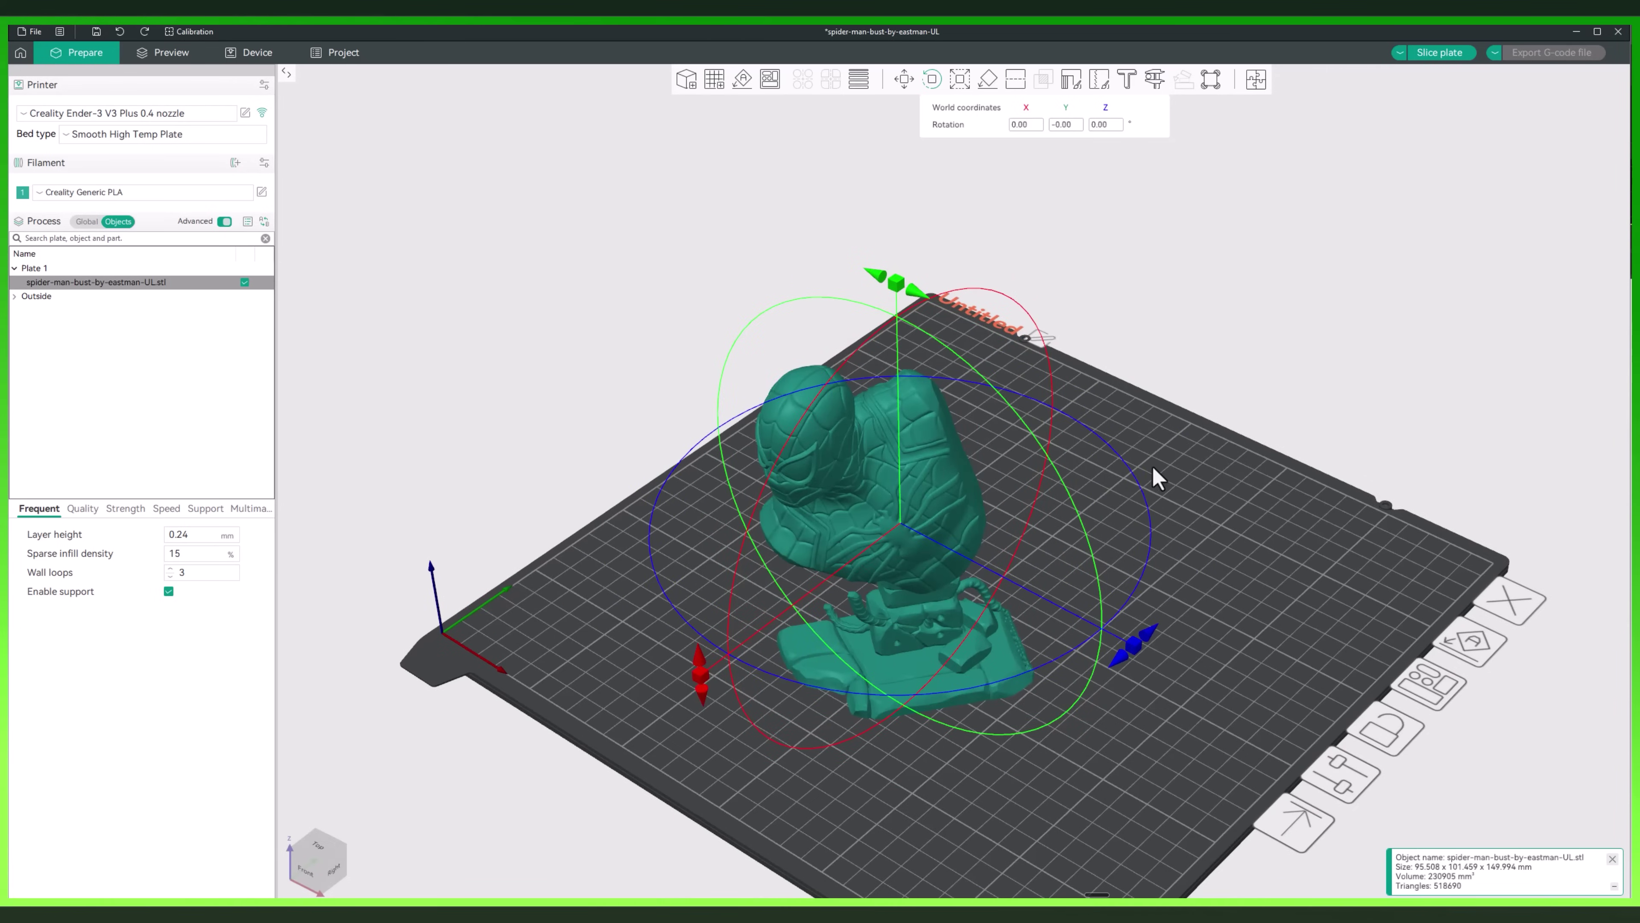
left_click(945, 756)
Enlarge the bust with the Scale gizmo, undoing the trial X and Y stretches
left_click(862, 465)
left_click(956, 84)
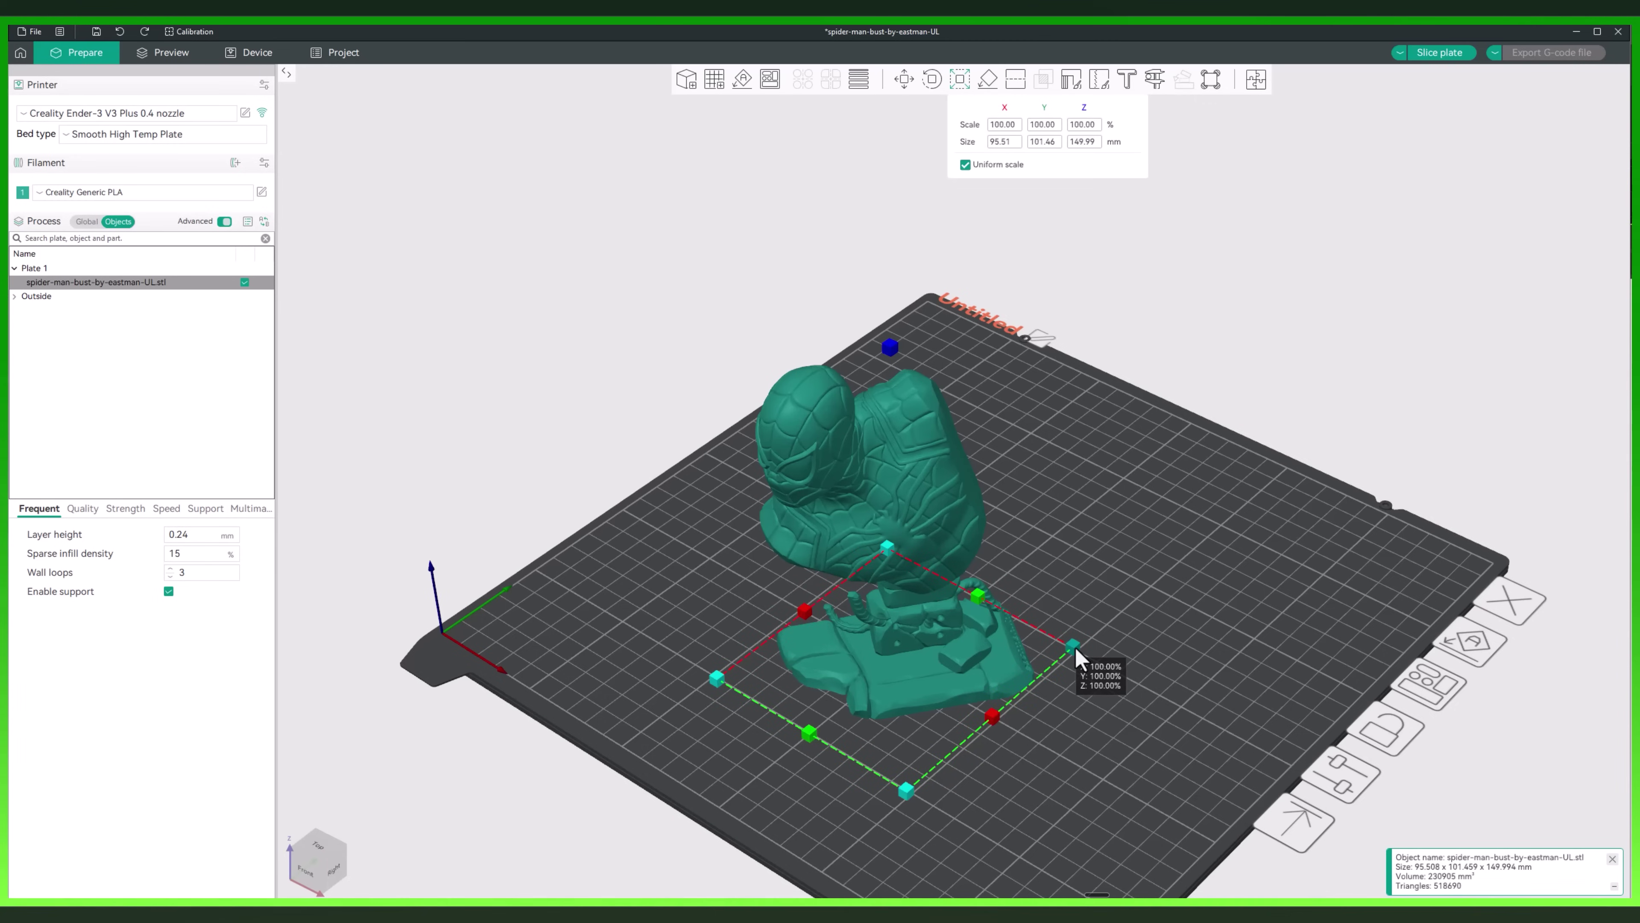
left_click_drag(1077, 656, 1123, 648)
left_click_drag(1022, 732, 1059, 707)
key("ctrl+z")
left_click_drag(1008, 594, 1055, 542)
key("ctrl+z")
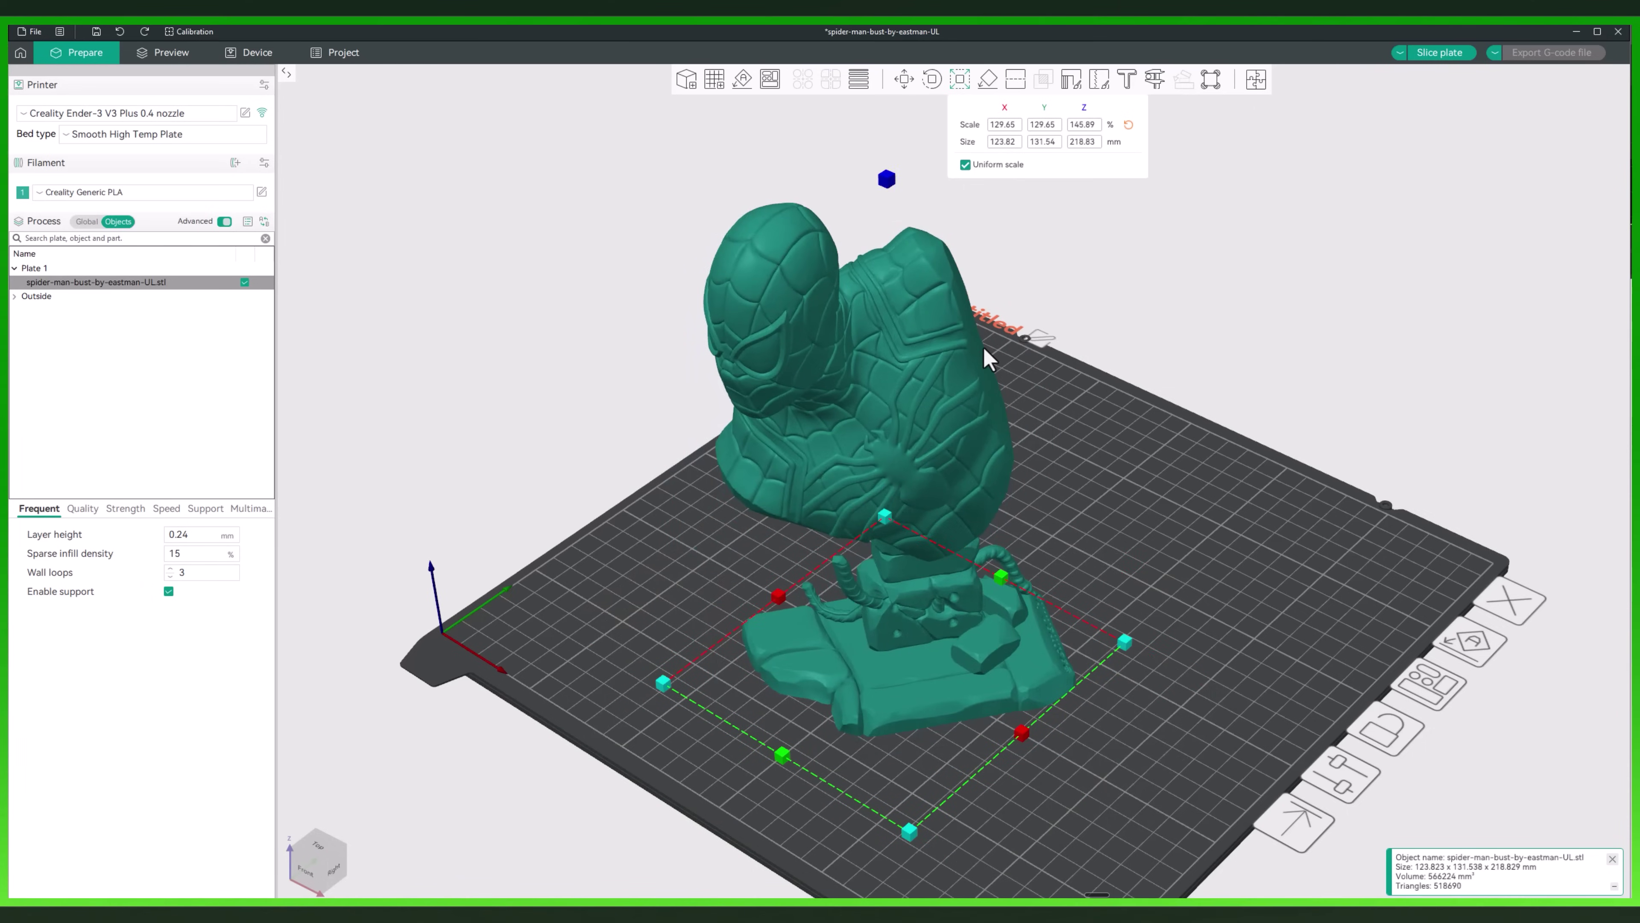
left_click_drag(1127, 644, 1090, 641)
Enter an X size of 100 mm, scaling the bust uniformly to 104.70%
left_click(1001, 142)
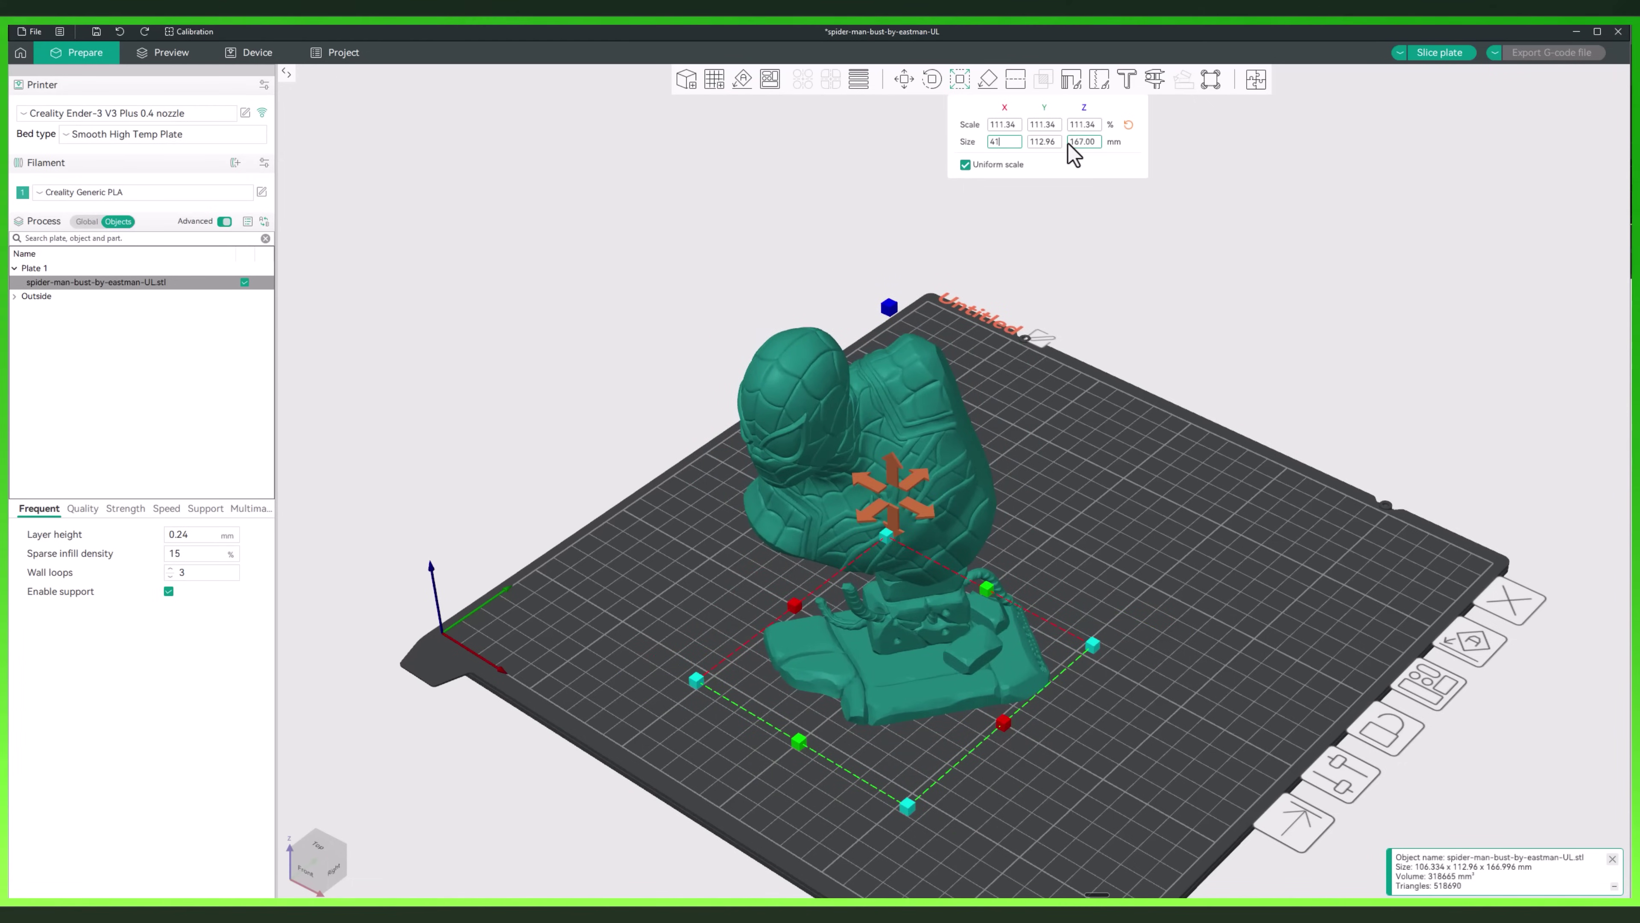
type("00")
key("Return")
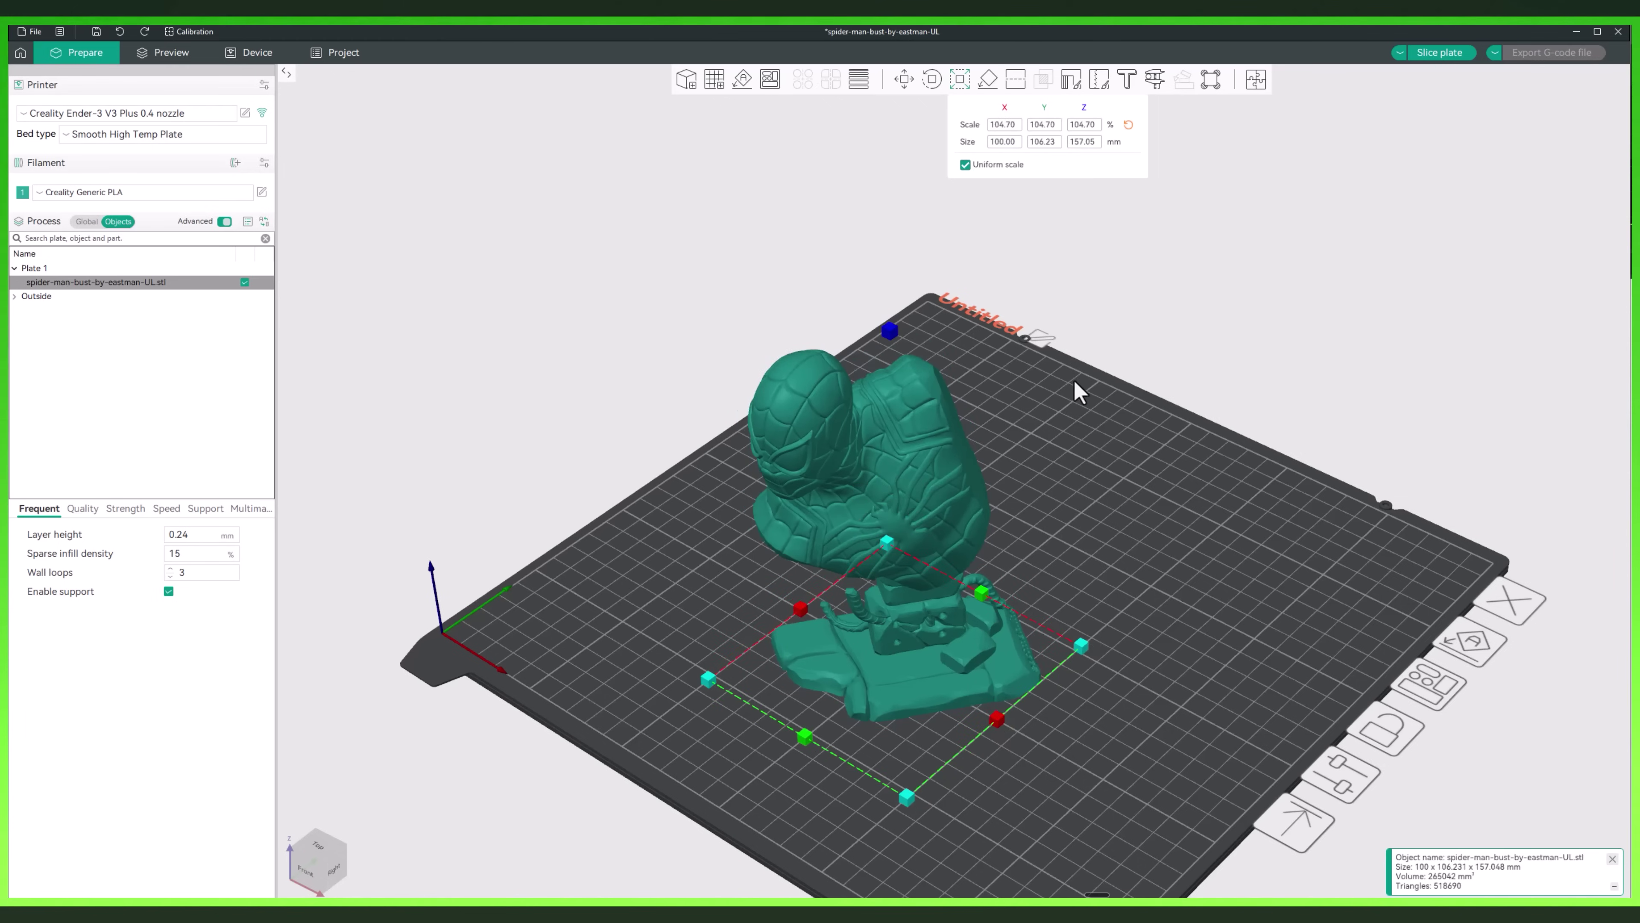
left_click(1061, 429)
Bring up the global process settings with the advanced options hidden
left_click(89, 222)
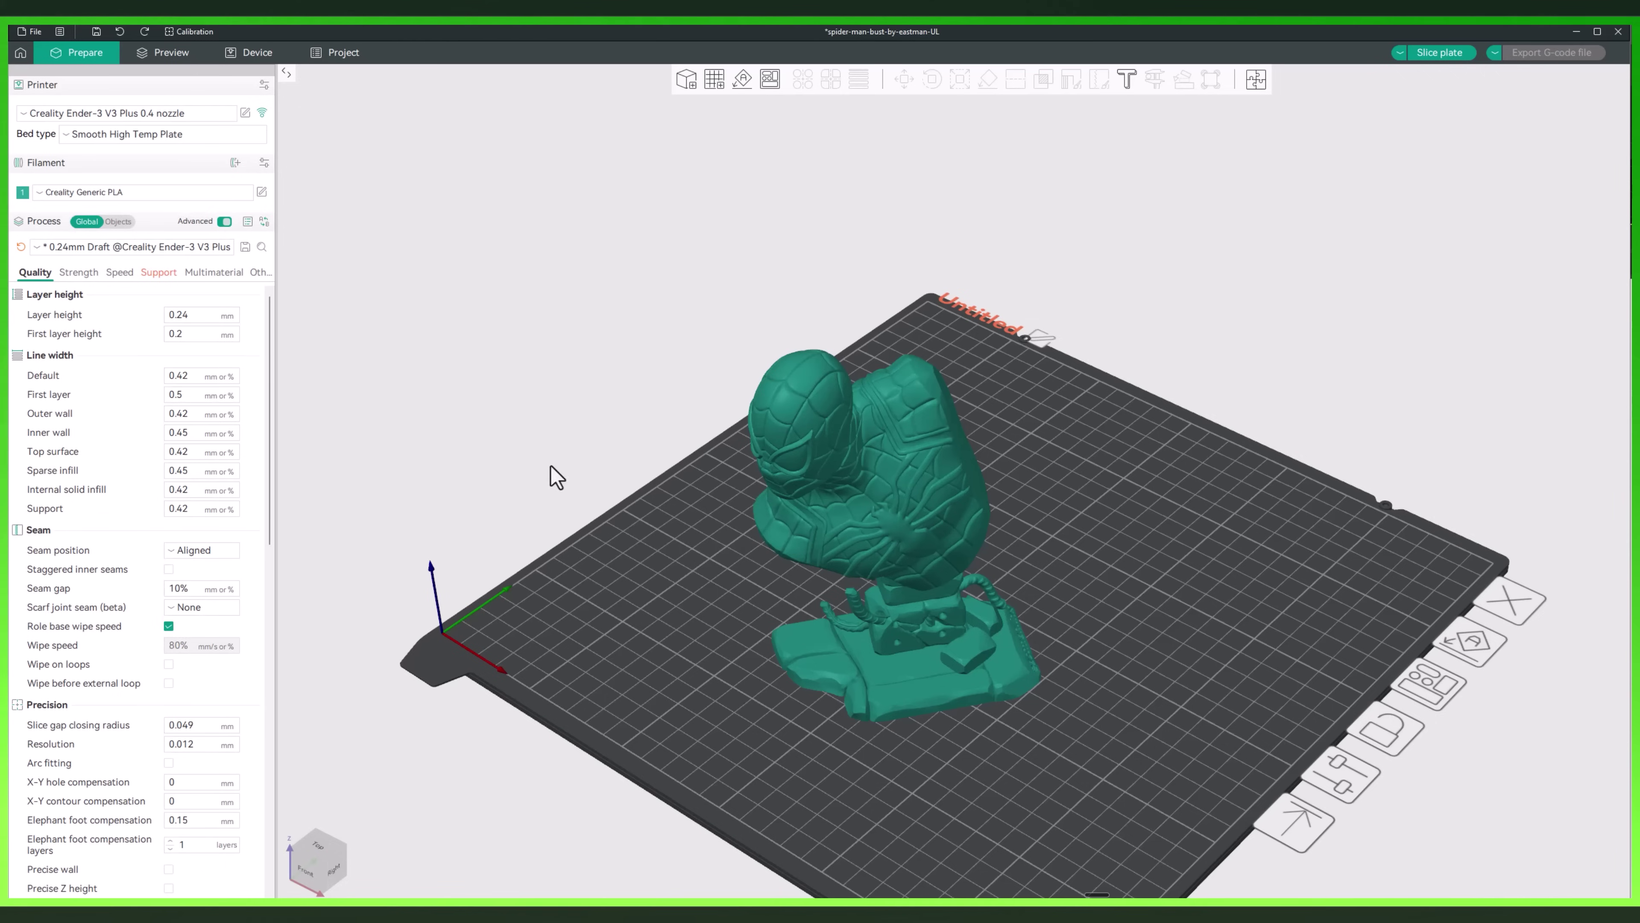
left_click_drag(653, 632, 724, 613)
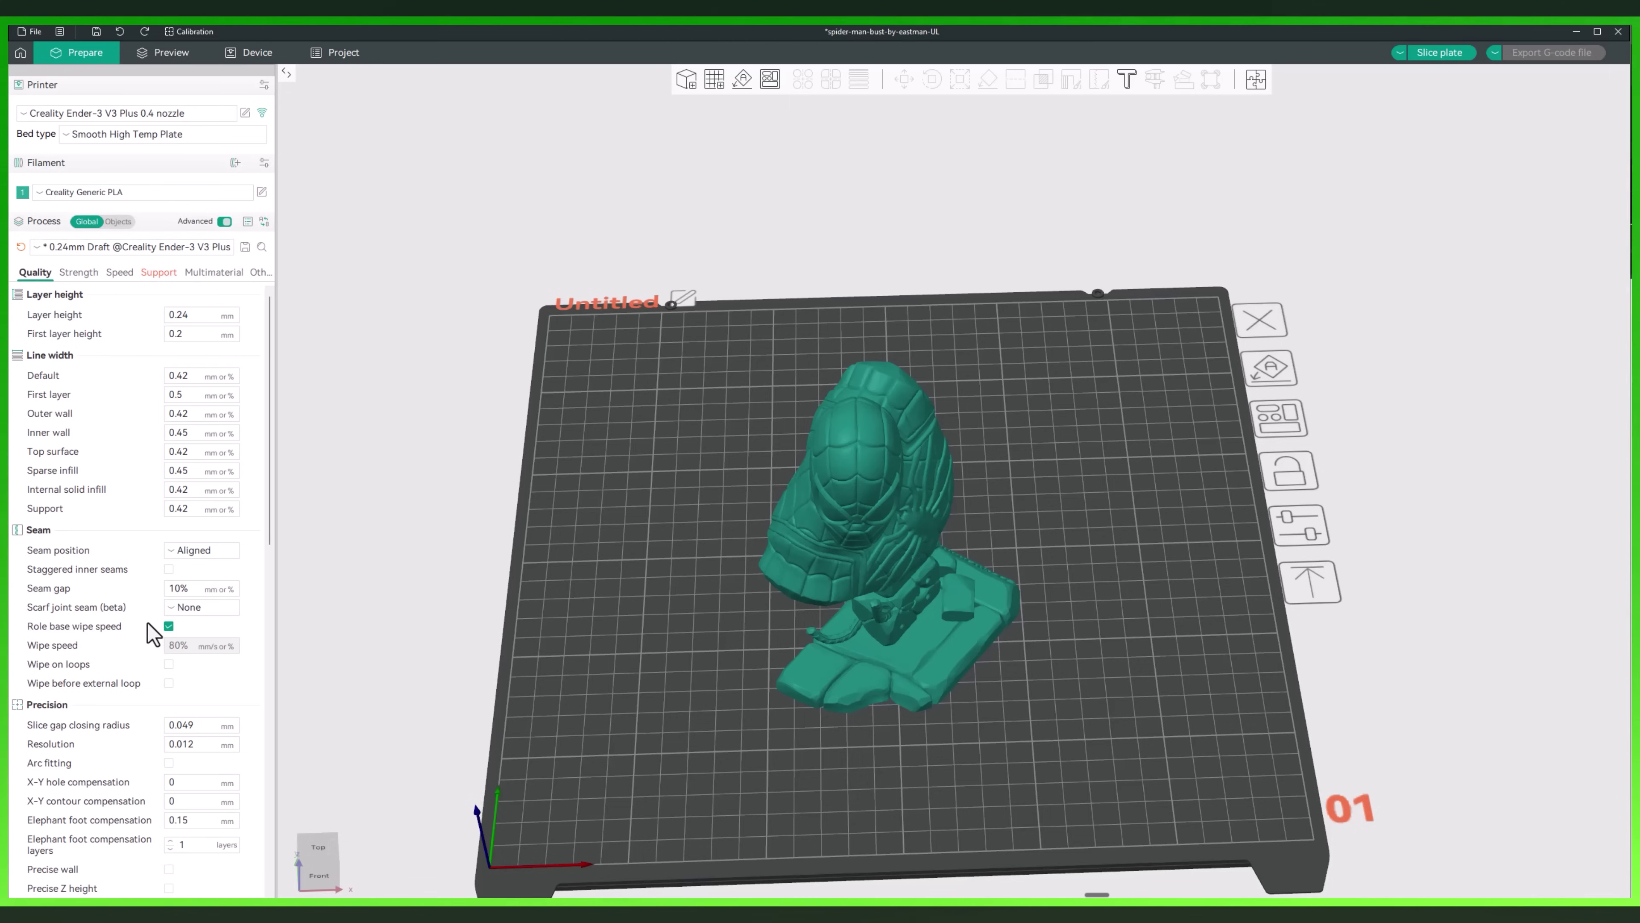
scroll(147, 623, "down", 7)
scroll(139, 550, "up", 7)
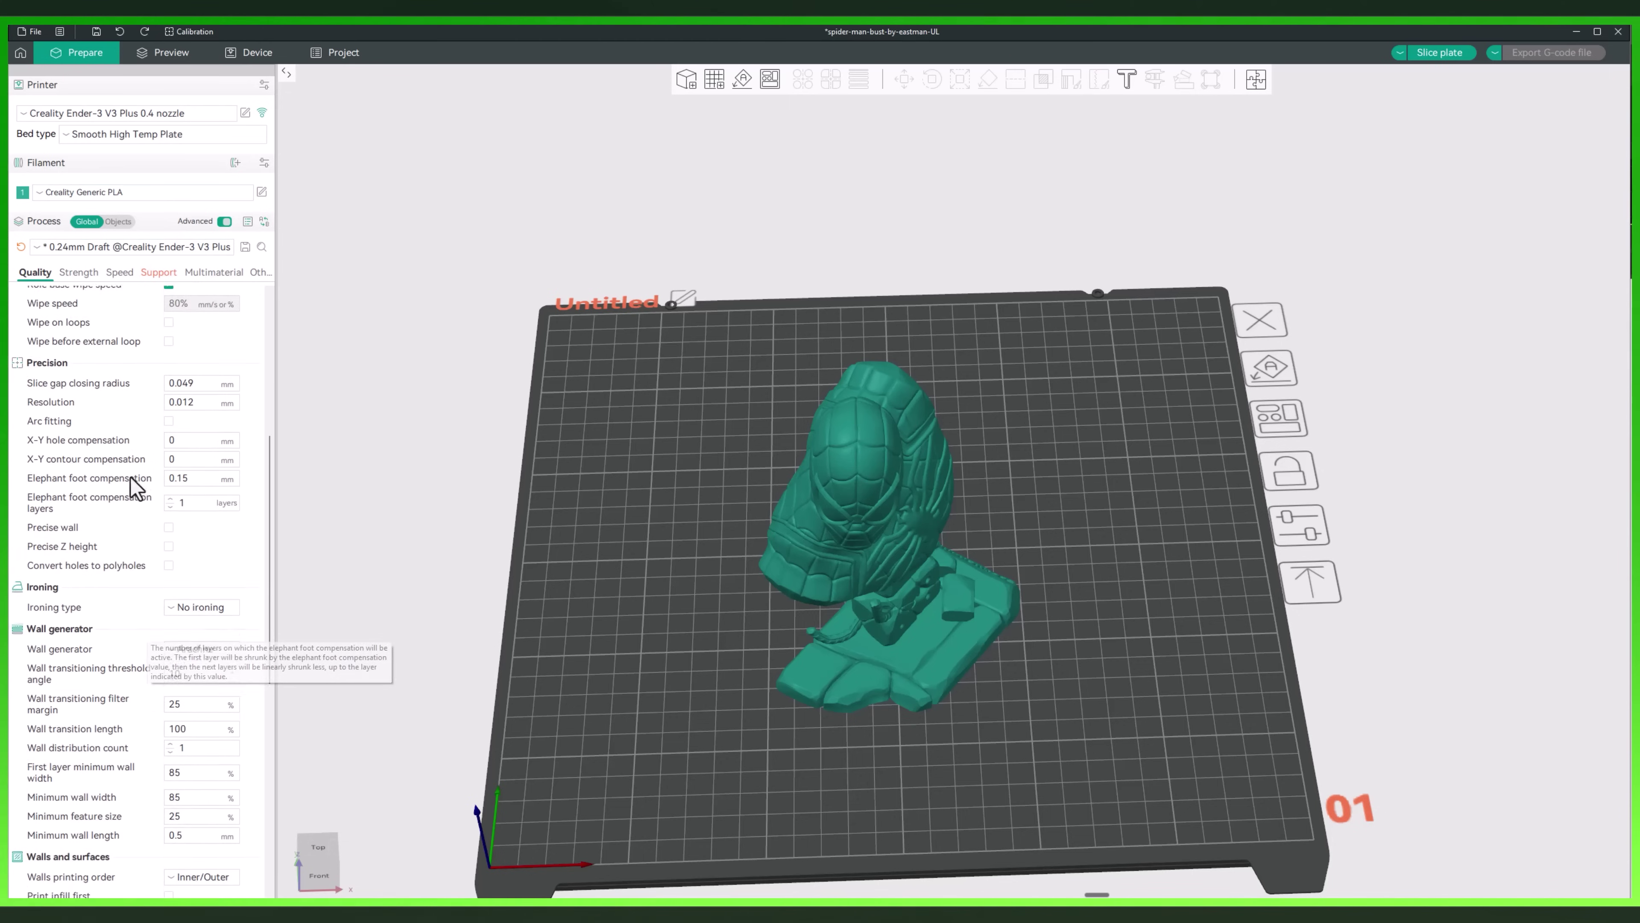
left_click(225, 221)
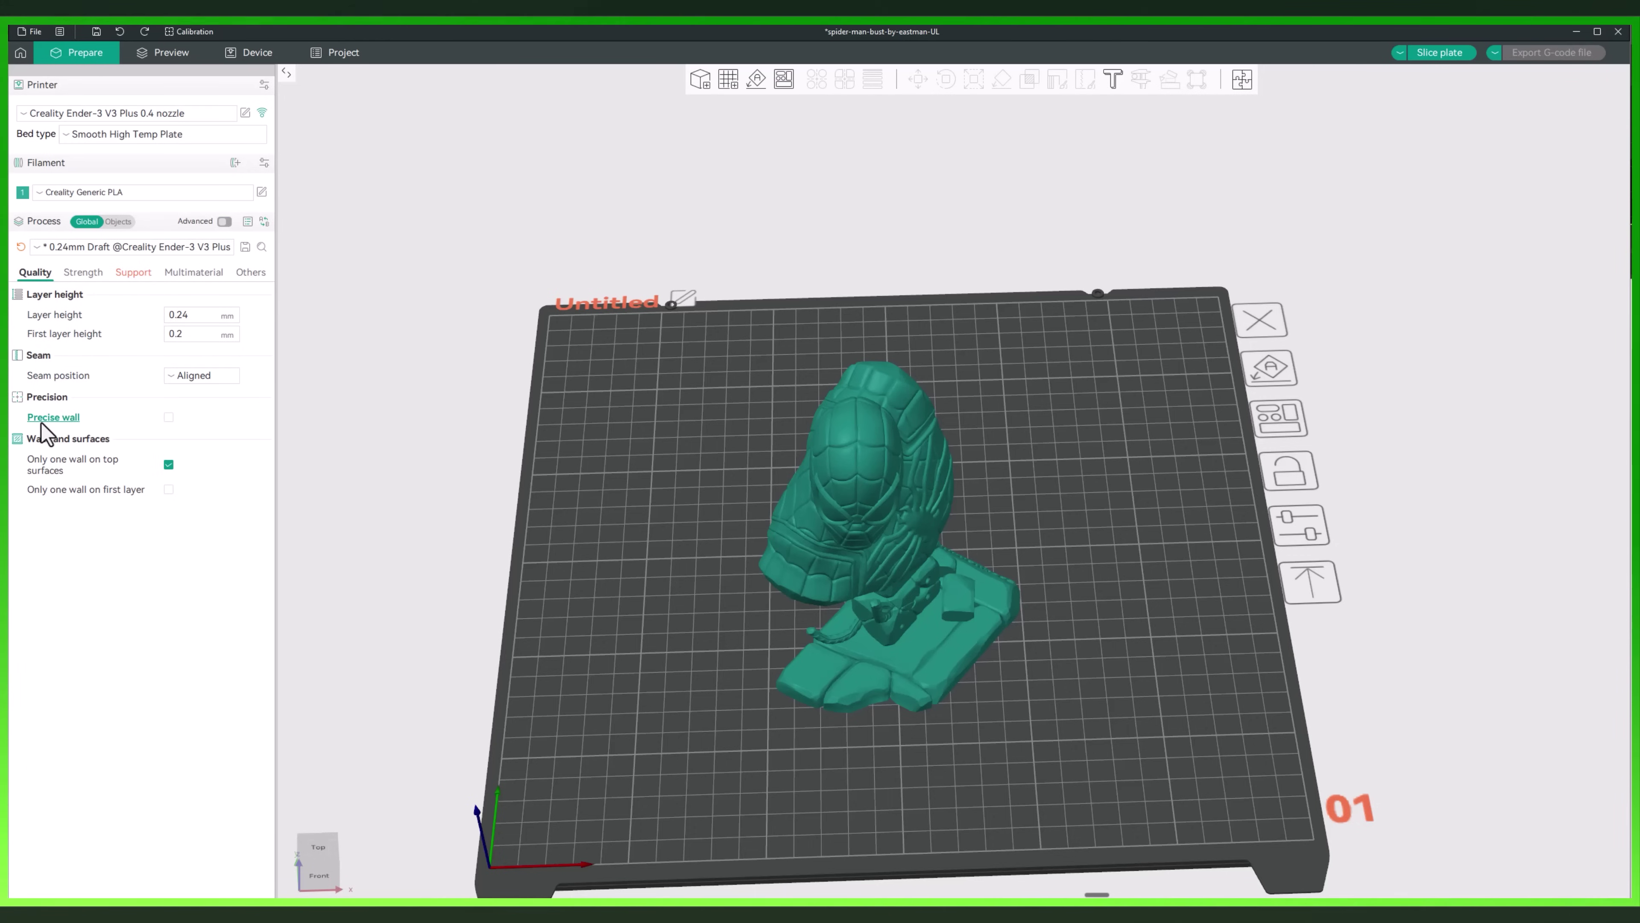
mouse_move(43, 428)
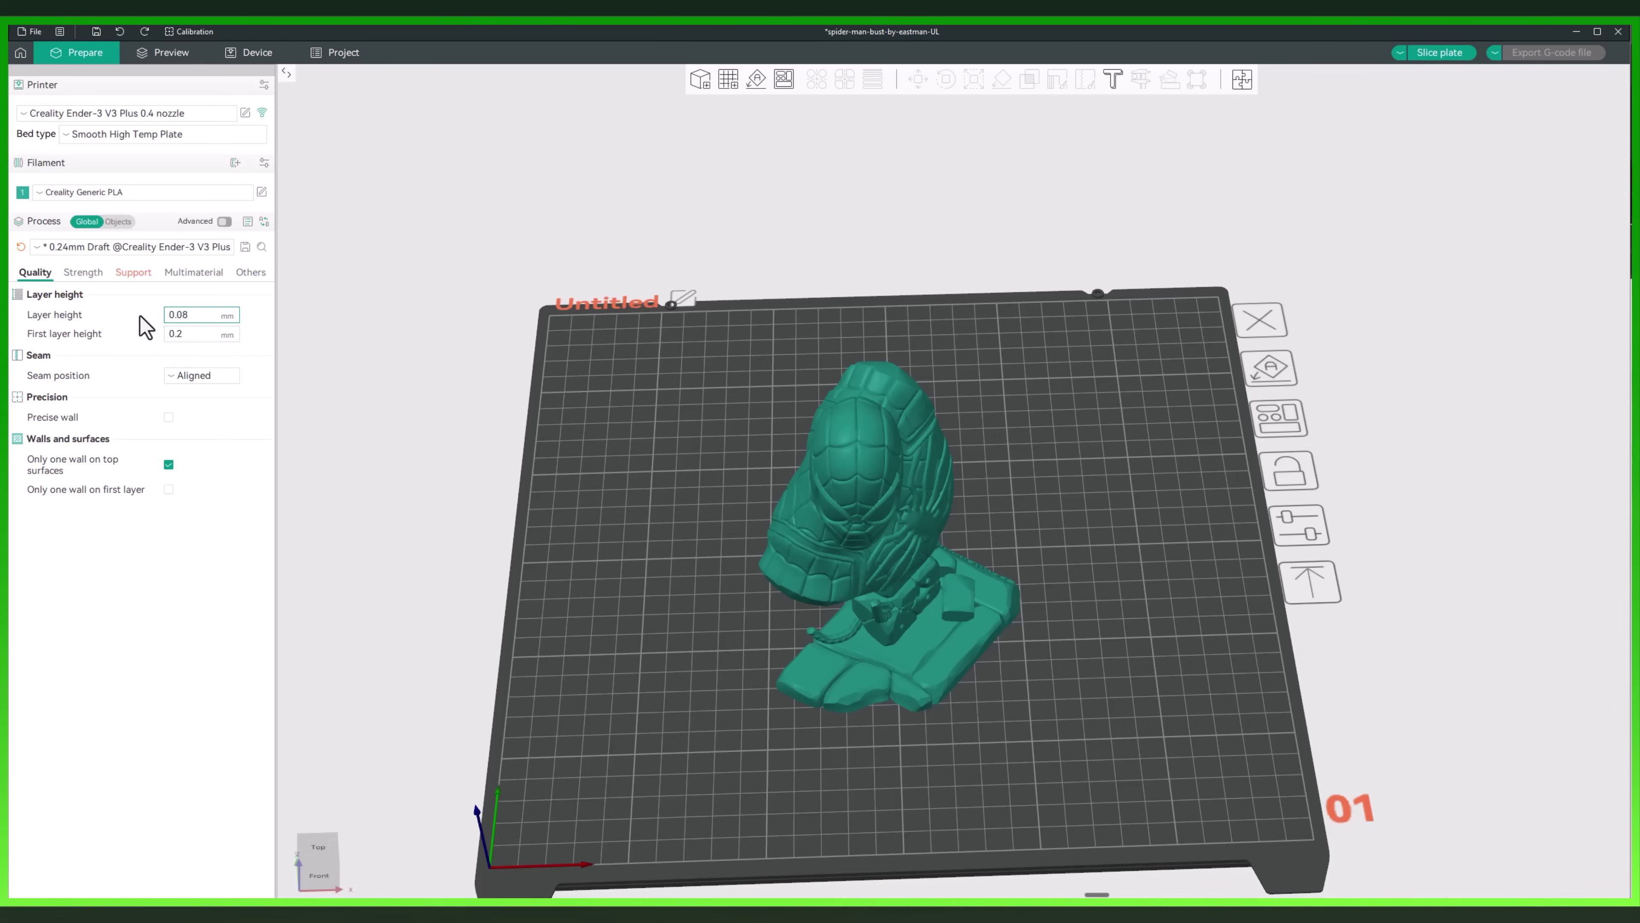
Try layer height values of 0.08, 0.24 and 0.2 mm
key("Return")
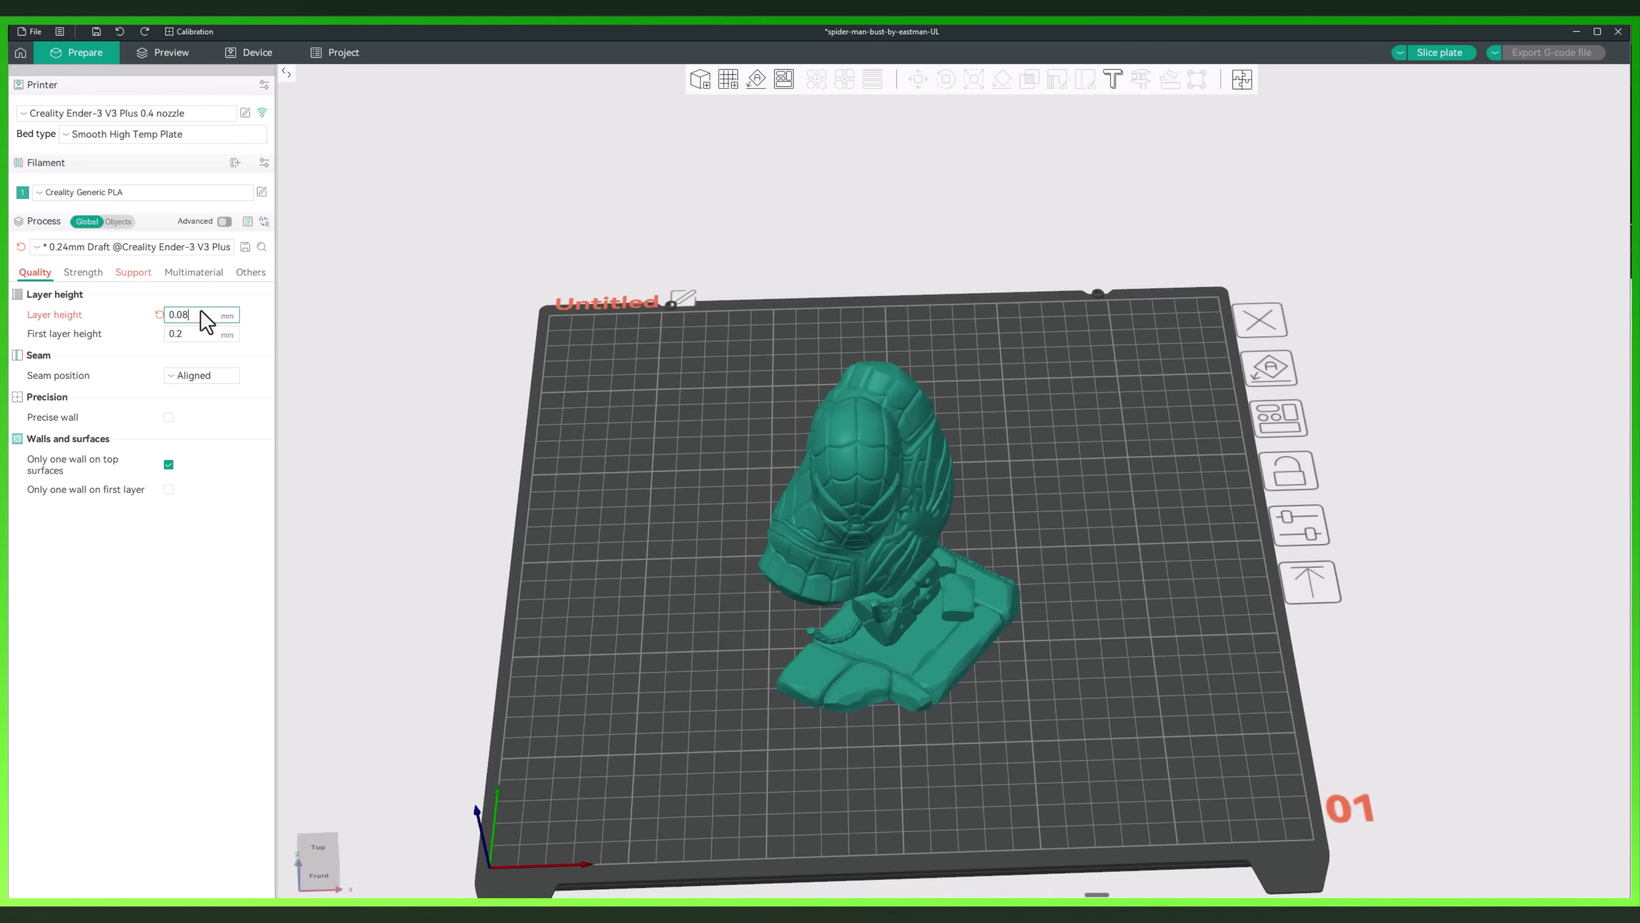
type("24")
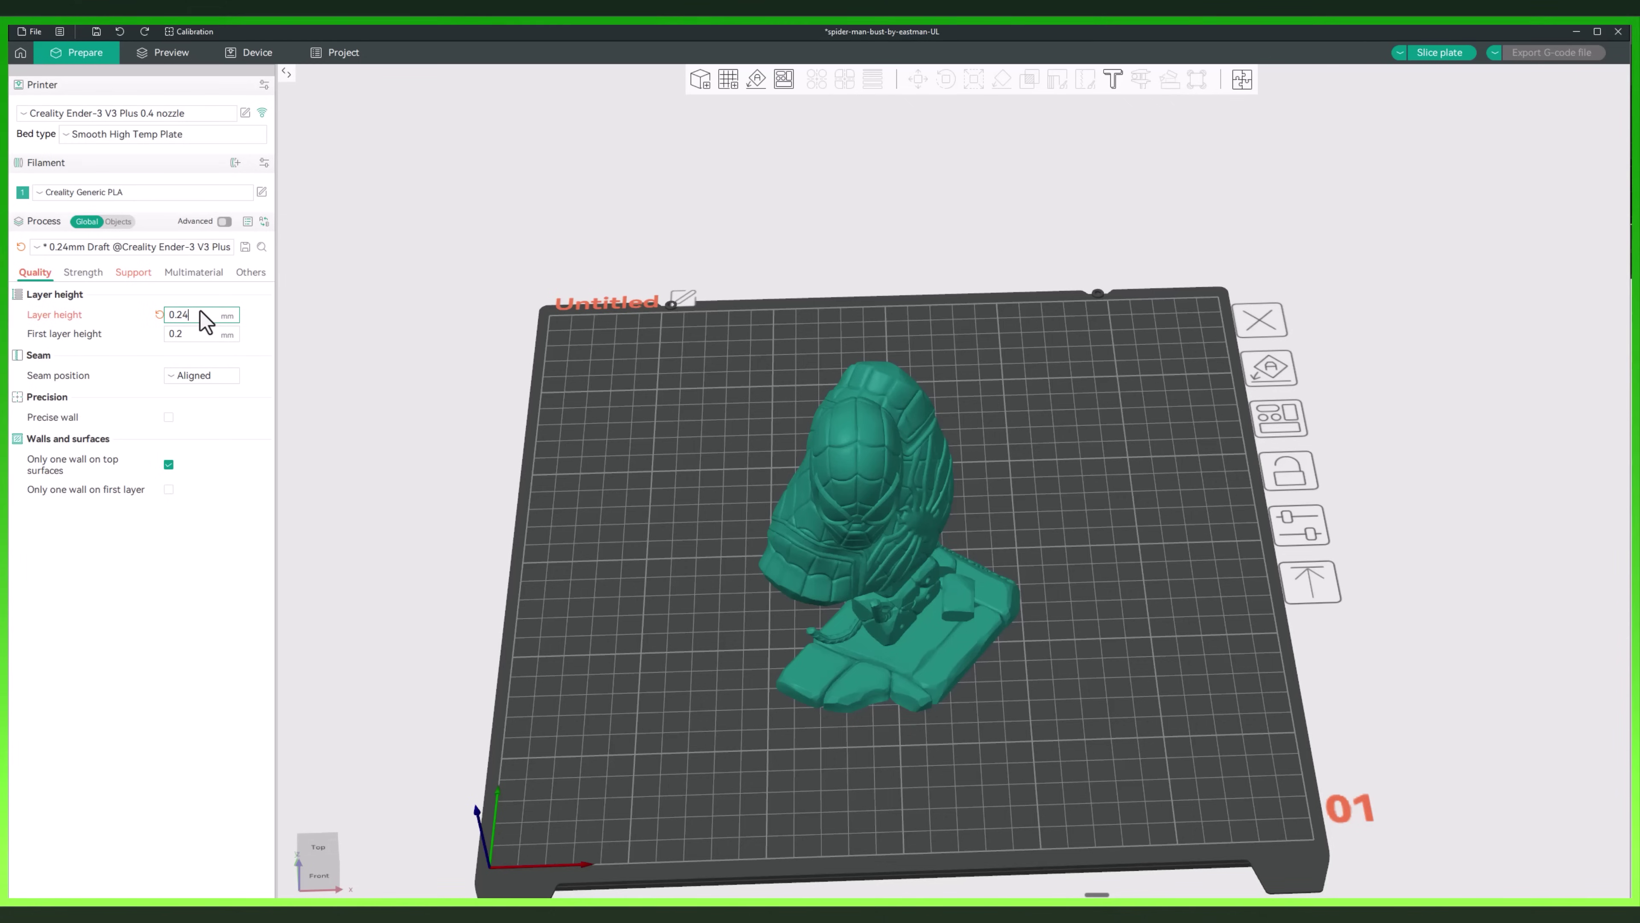
left_click(252, 328)
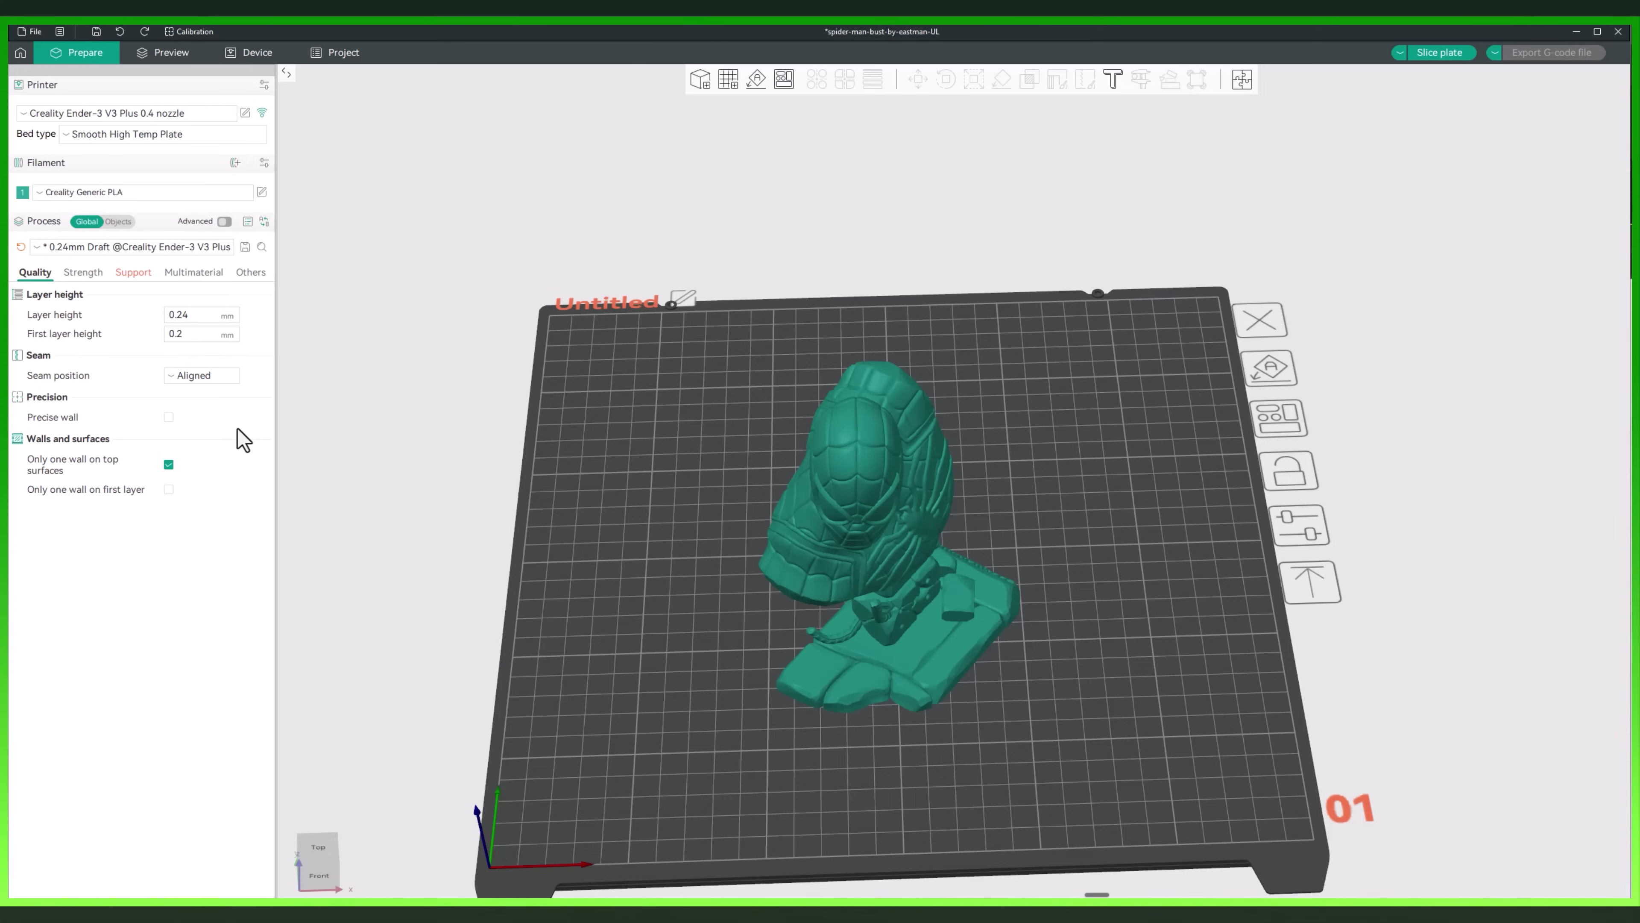
left_click(185, 315)
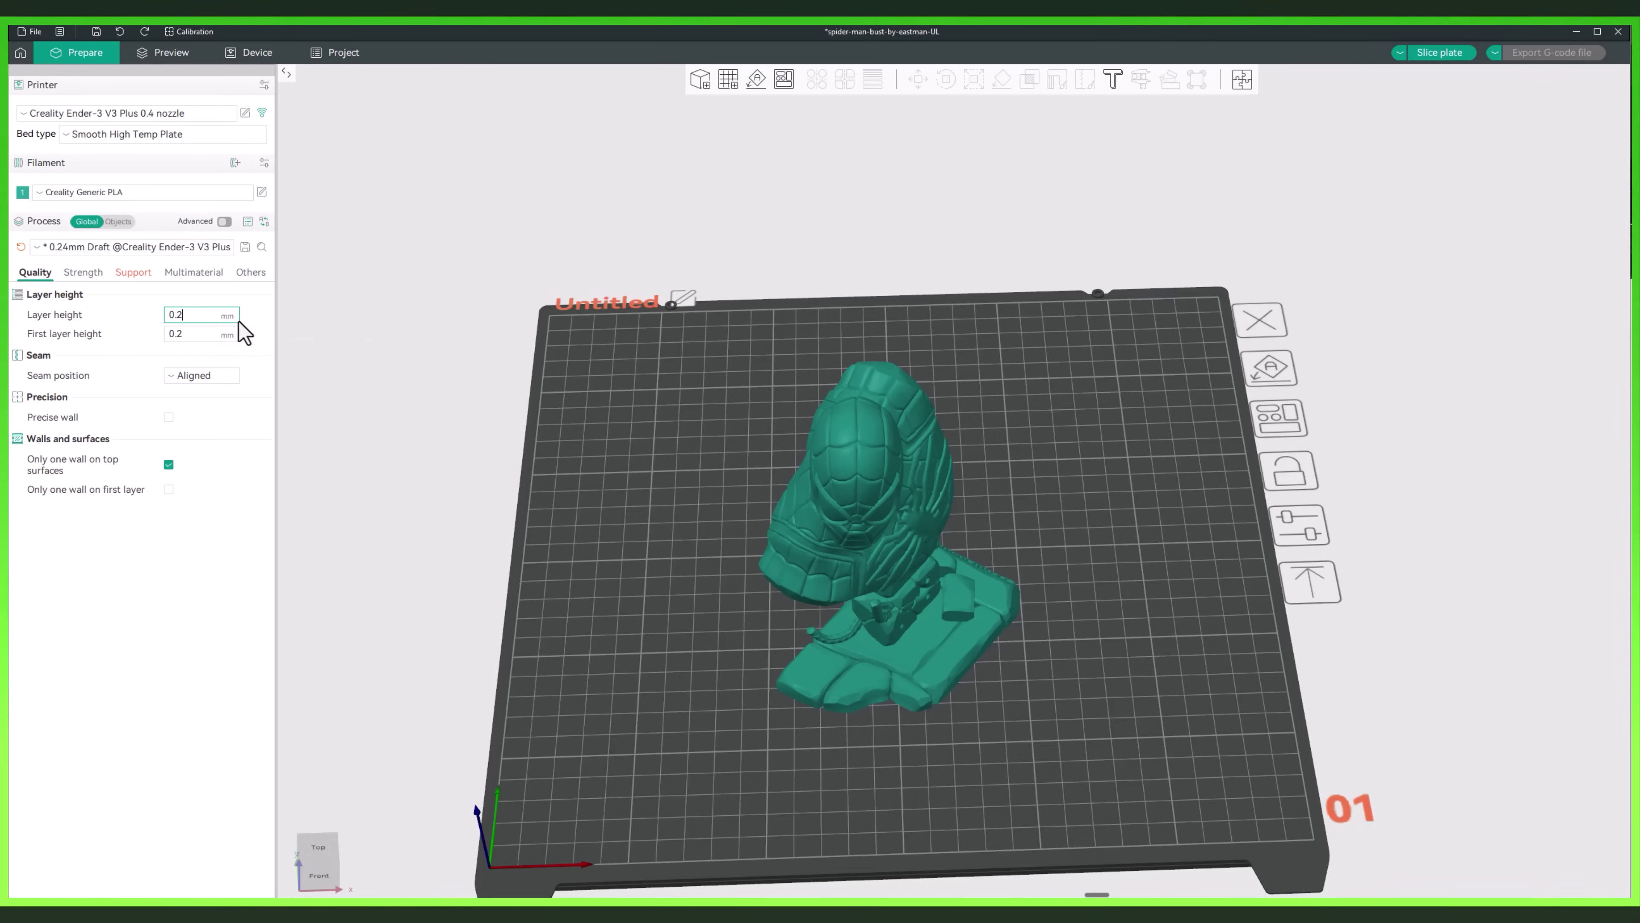
left_click(254, 323)
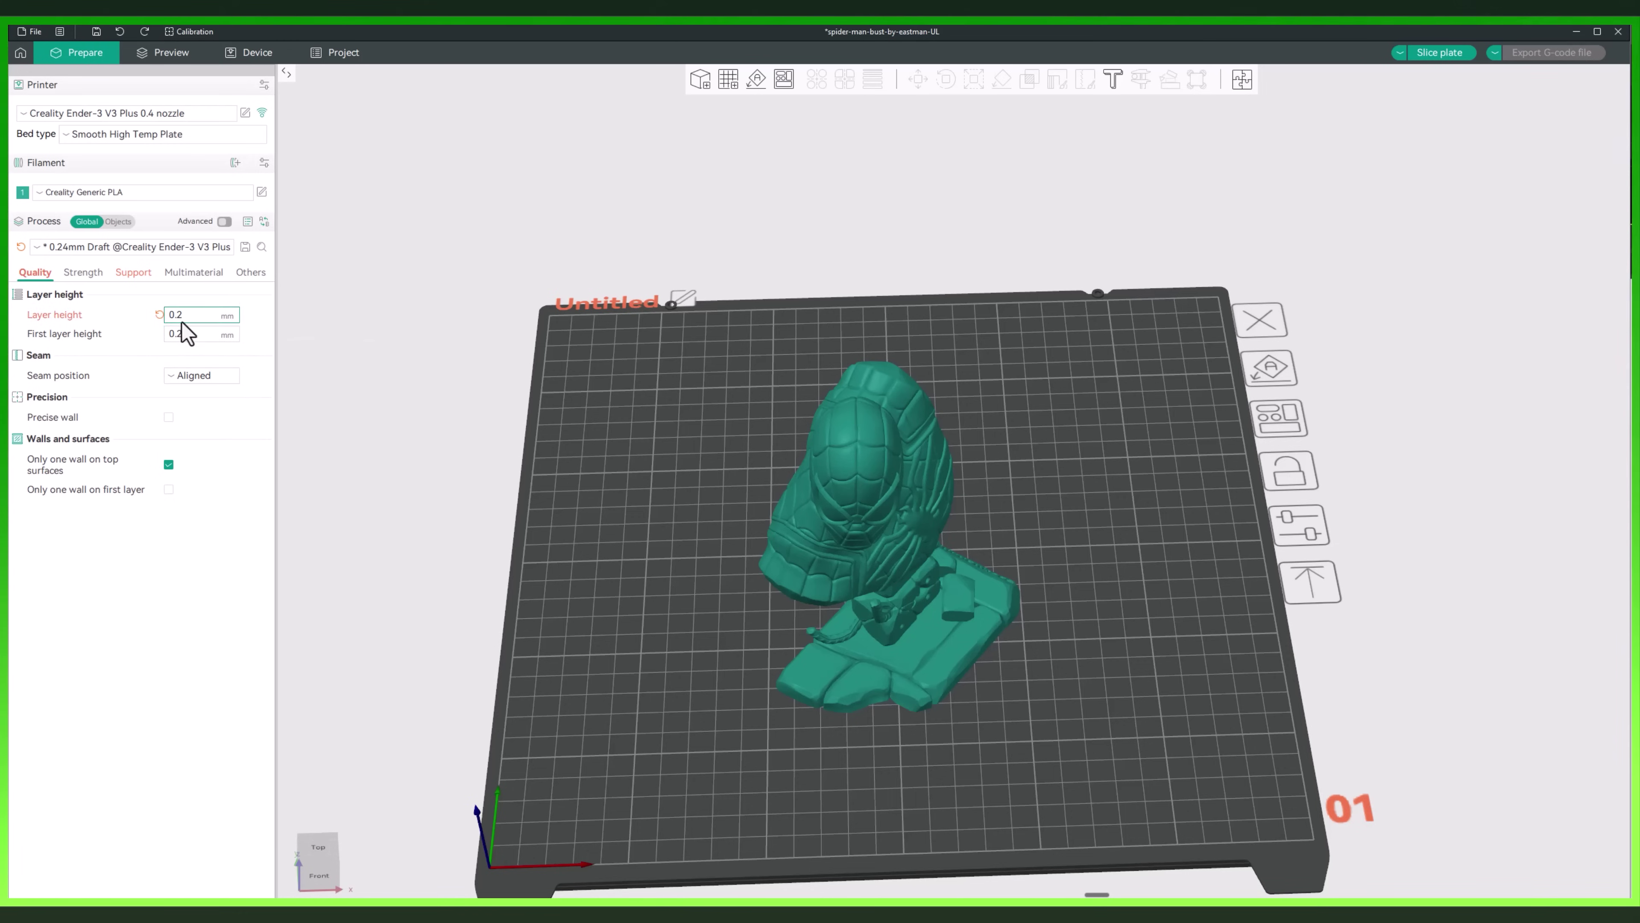
left_click(258, 341)
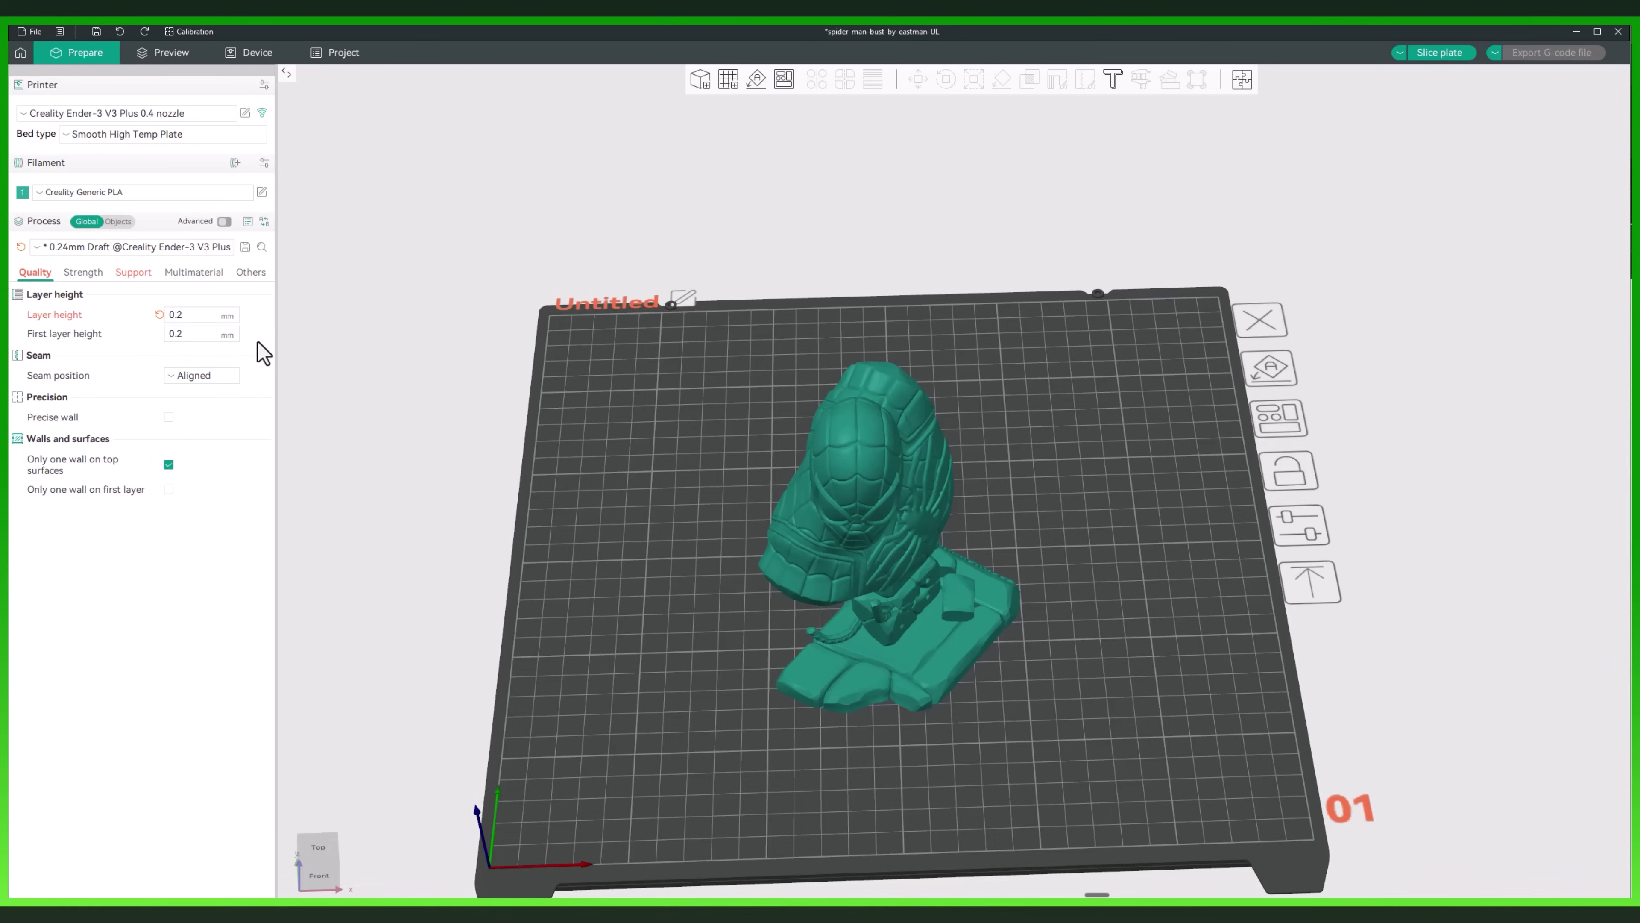
Set the layer height to 0.08 mm
left_click(194, 317)
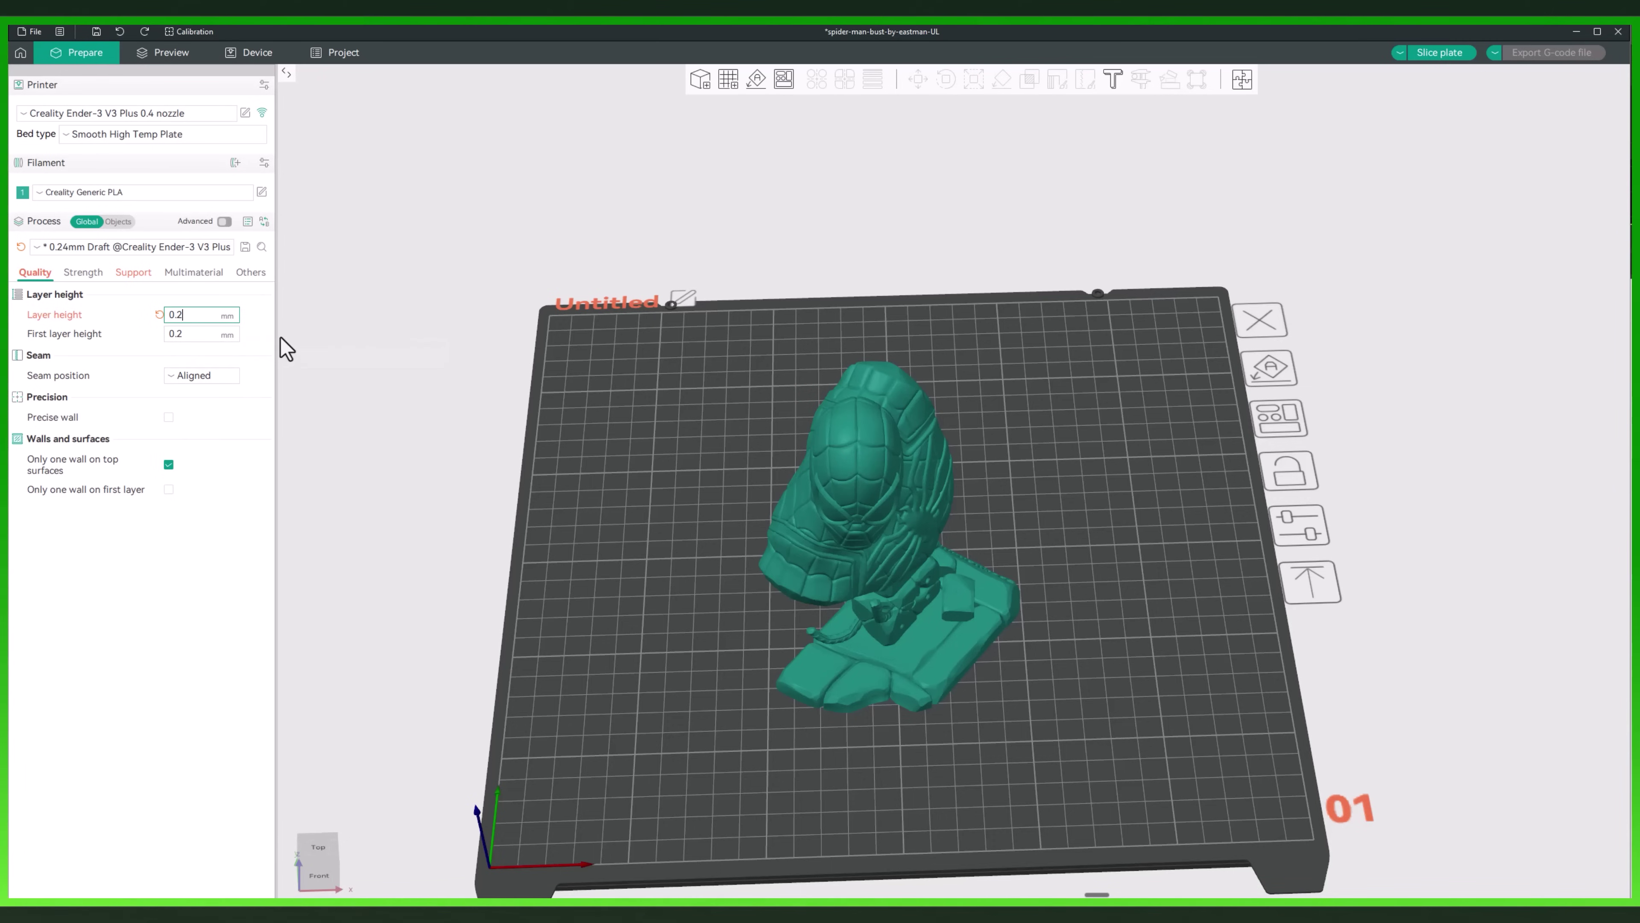
key("BackSpace")
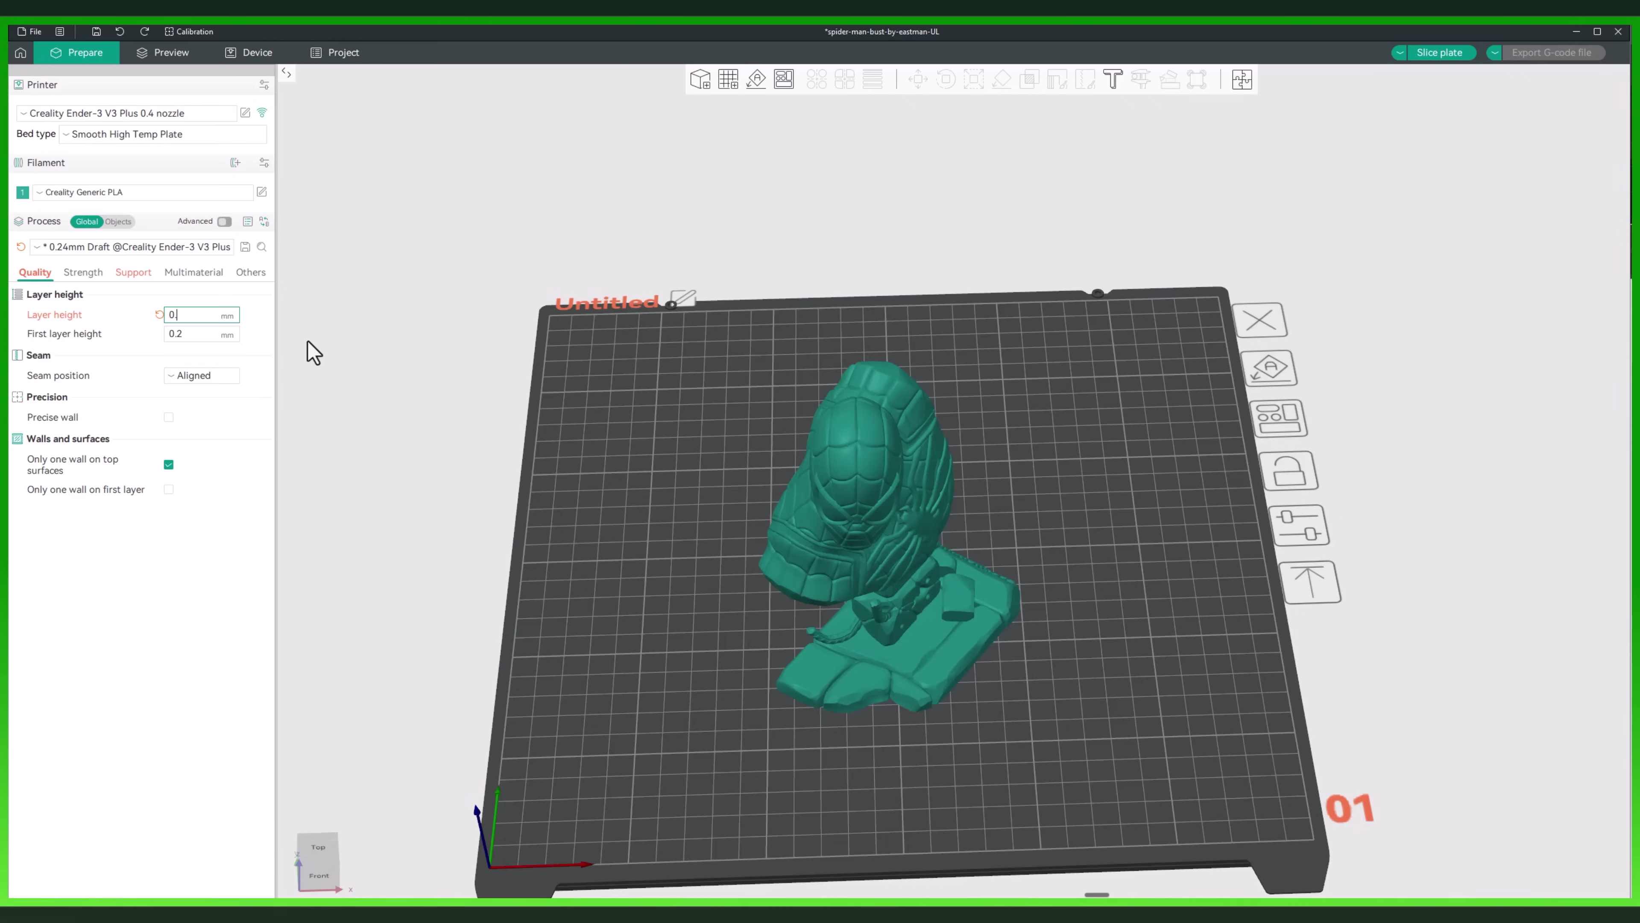
type("12")
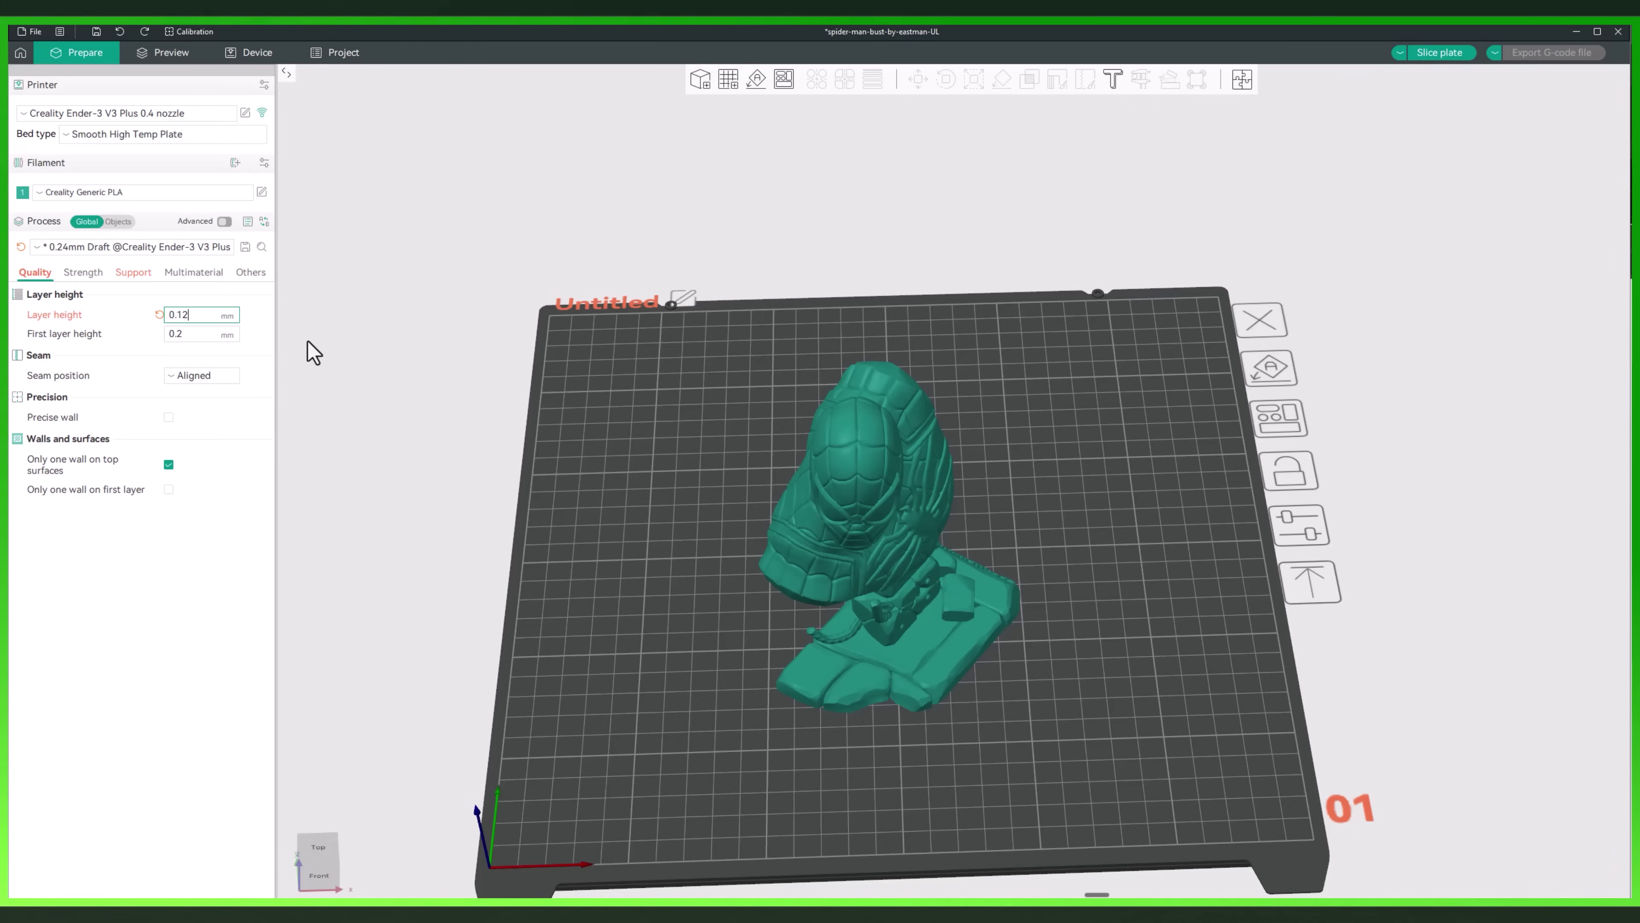
key("BackSpace")
key("BackSpace")
type("08")
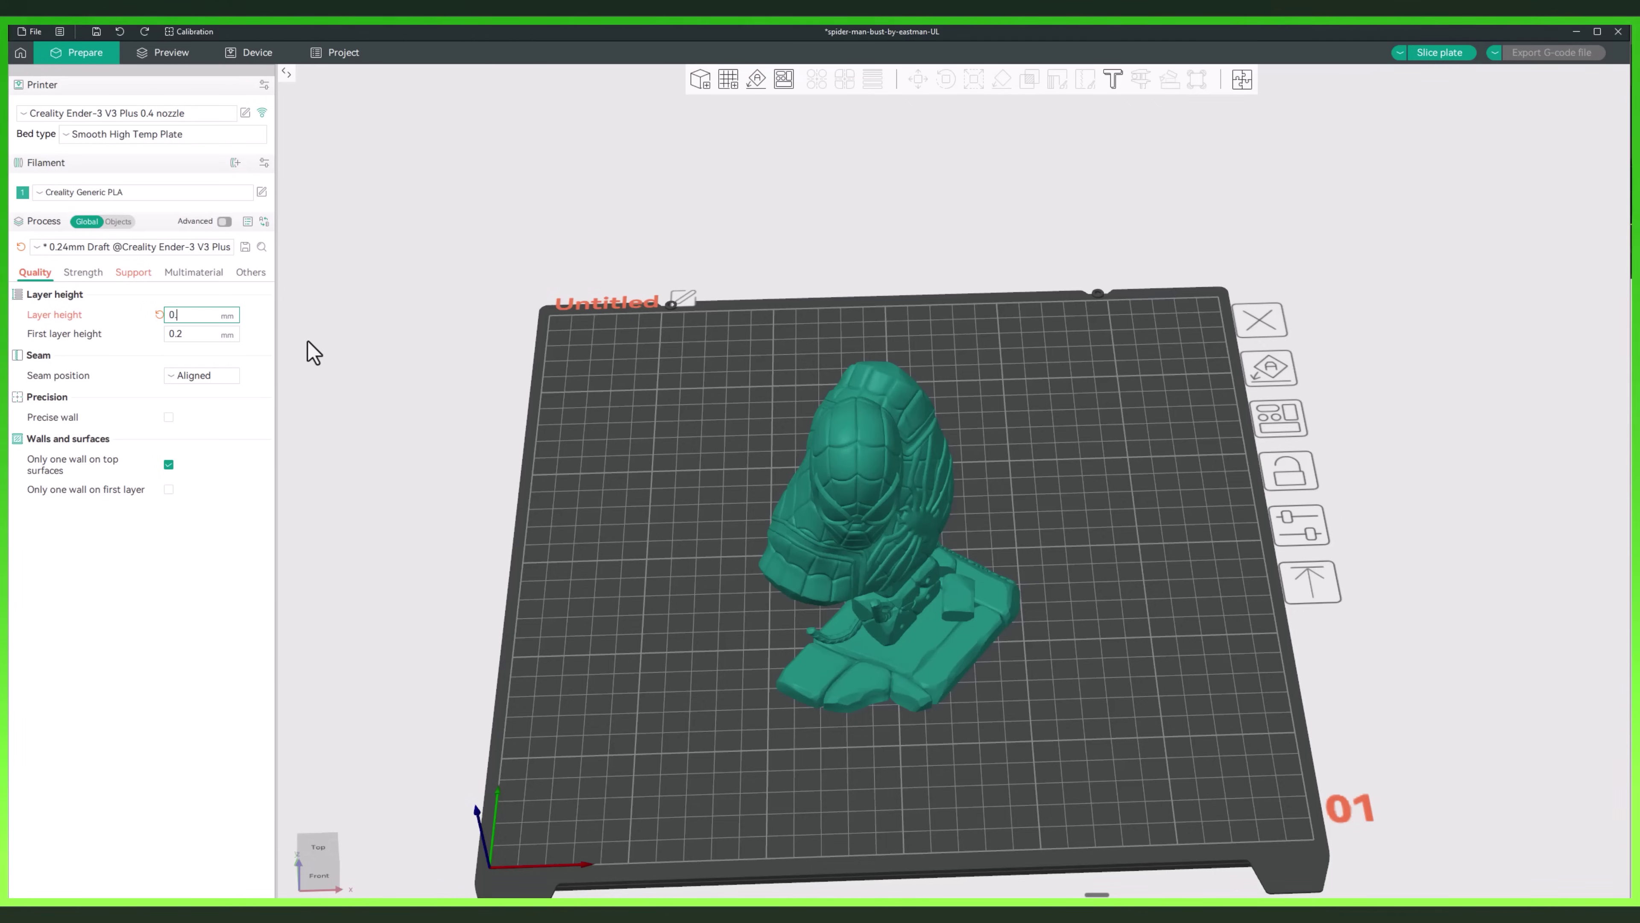
key("Return")
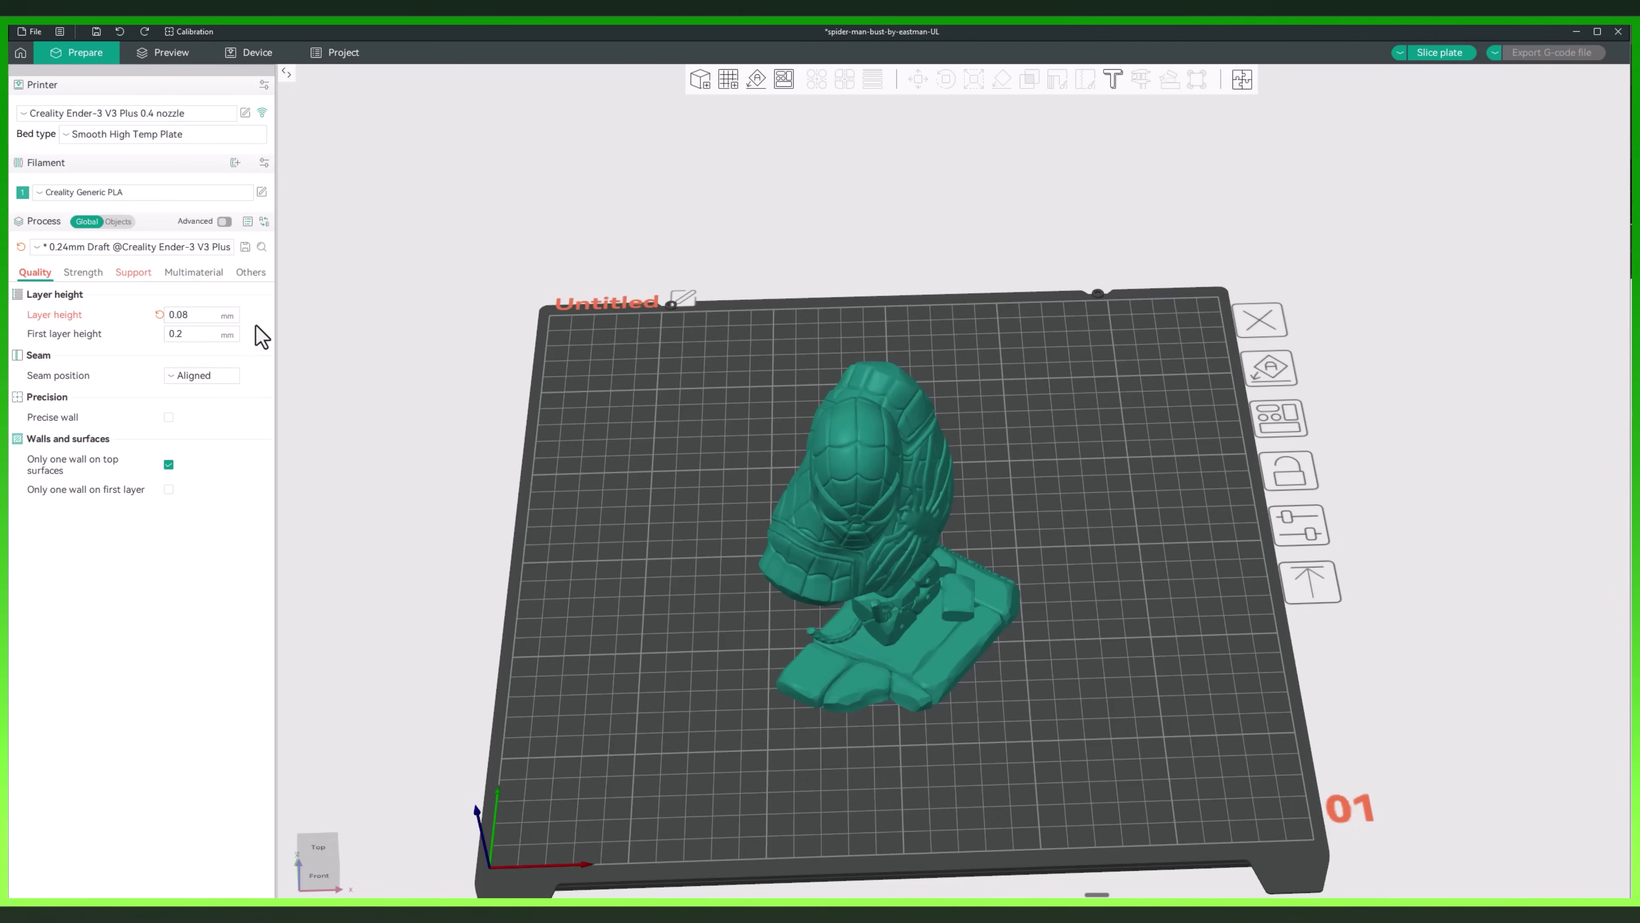
left_click(81, 272)
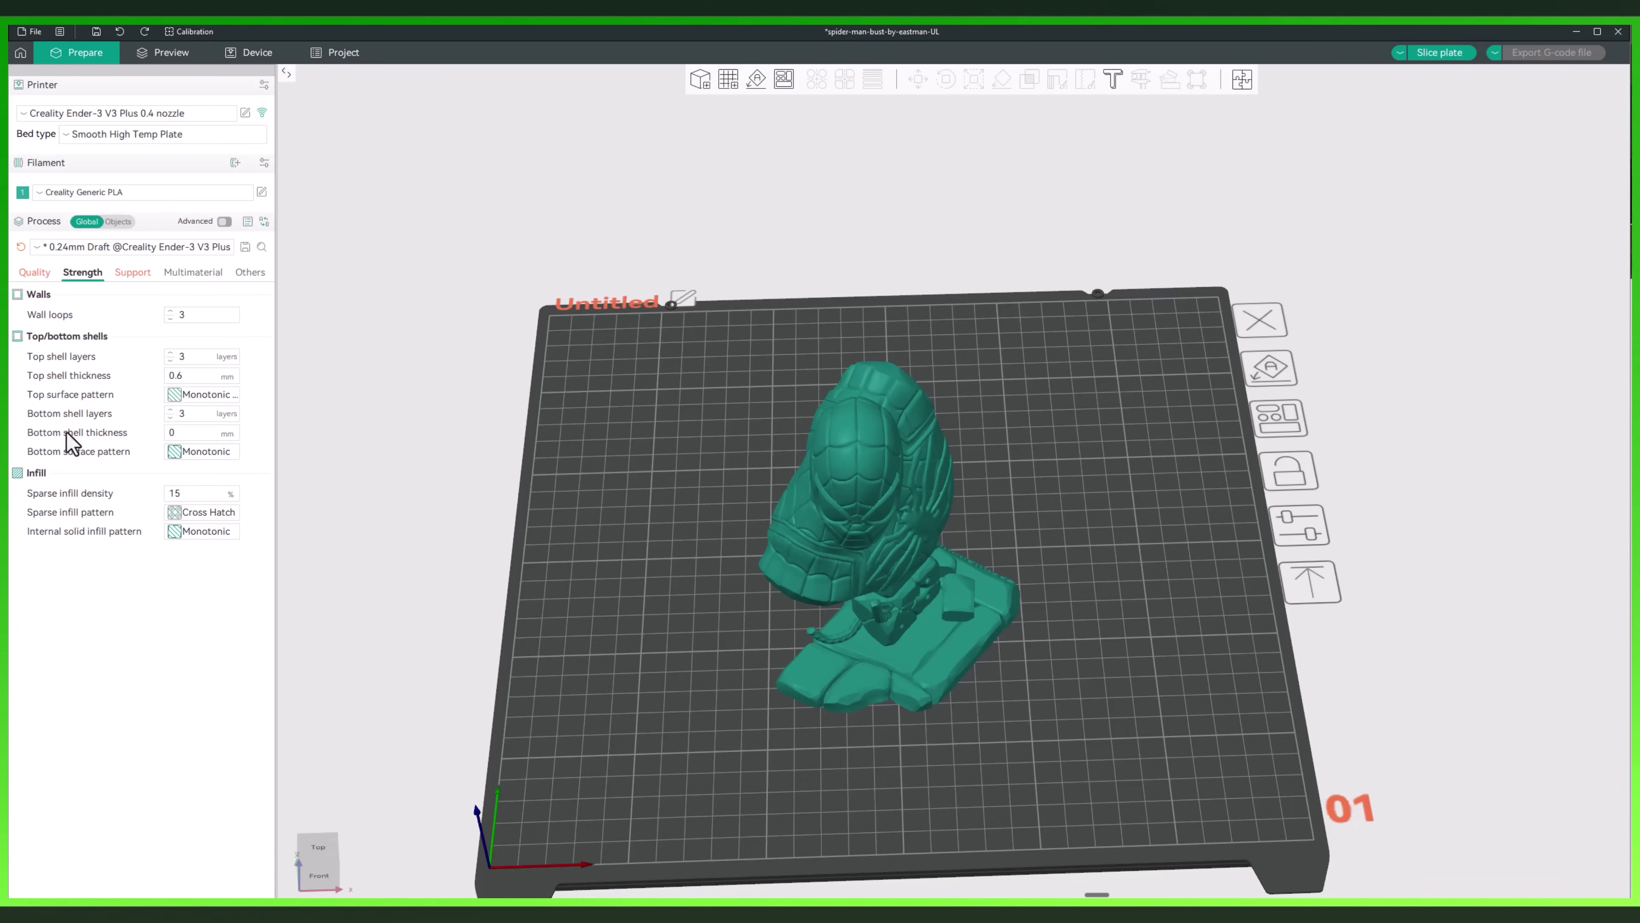
Raise wall loops from 2 to 3 and lower sparse infill density from 15% to 10%
left_click(169, 312)
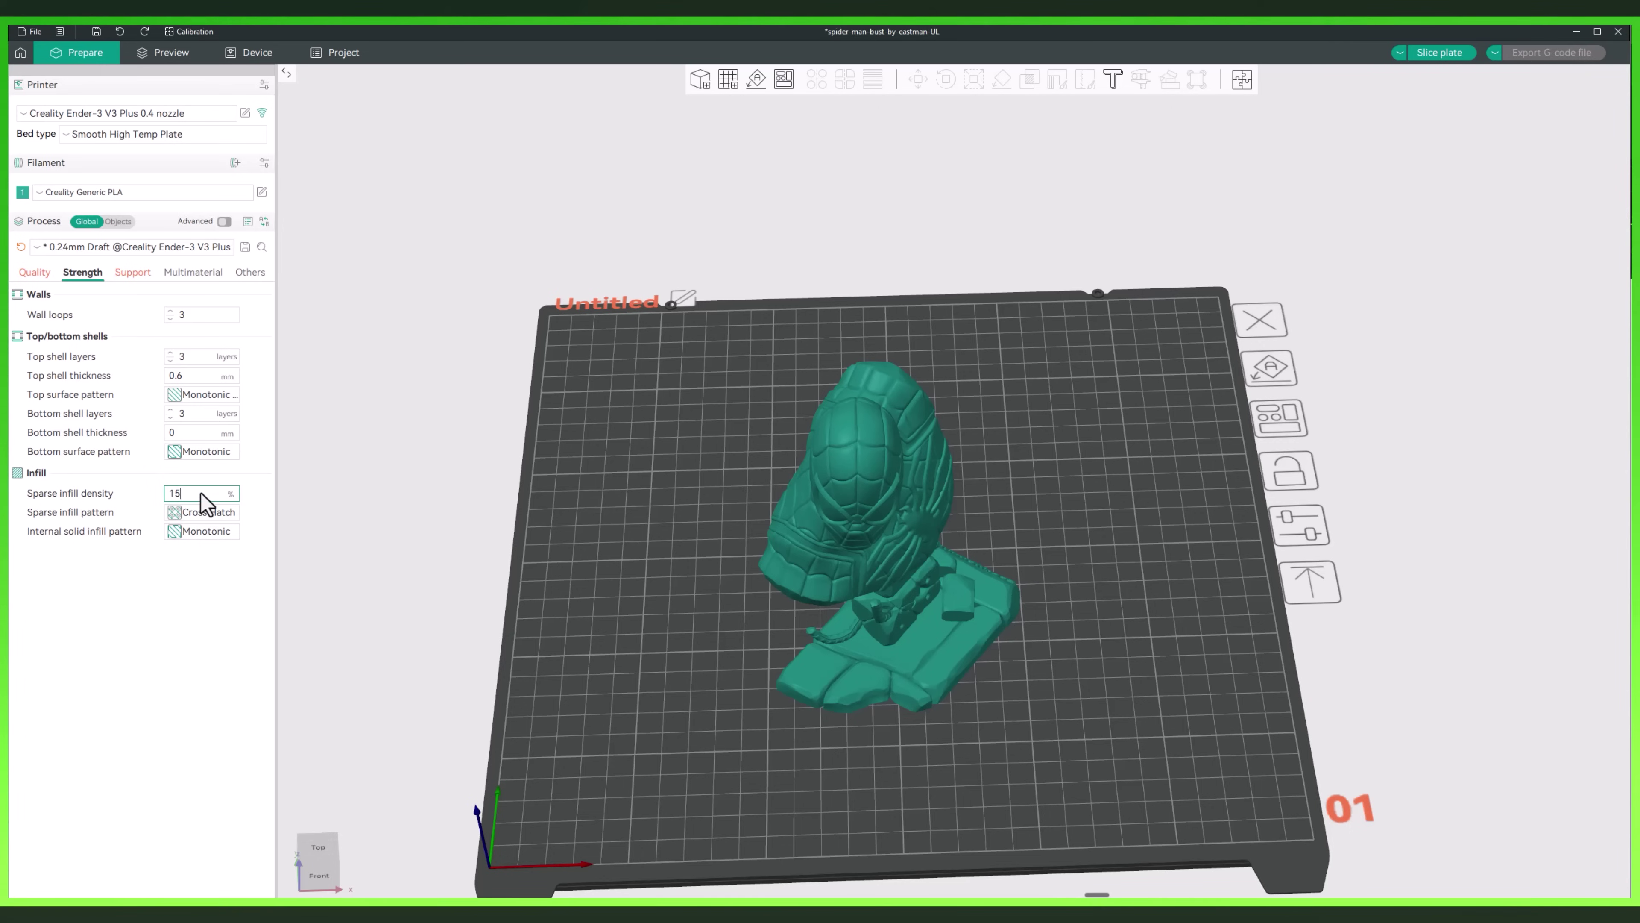
key("BackSpace")
type("0")
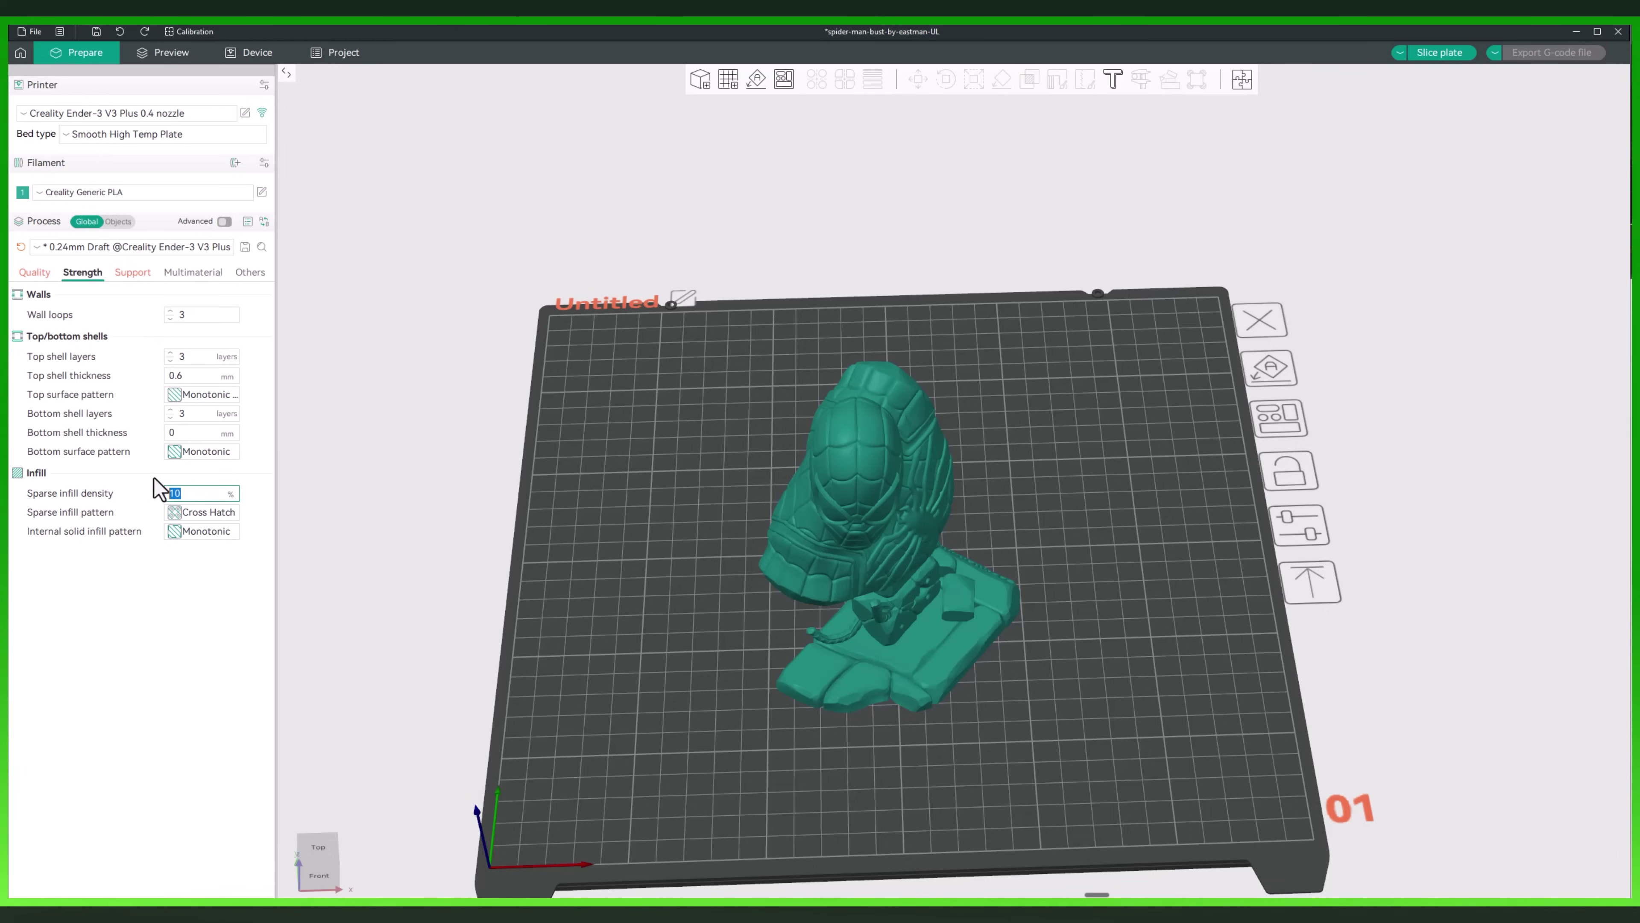
type("20")
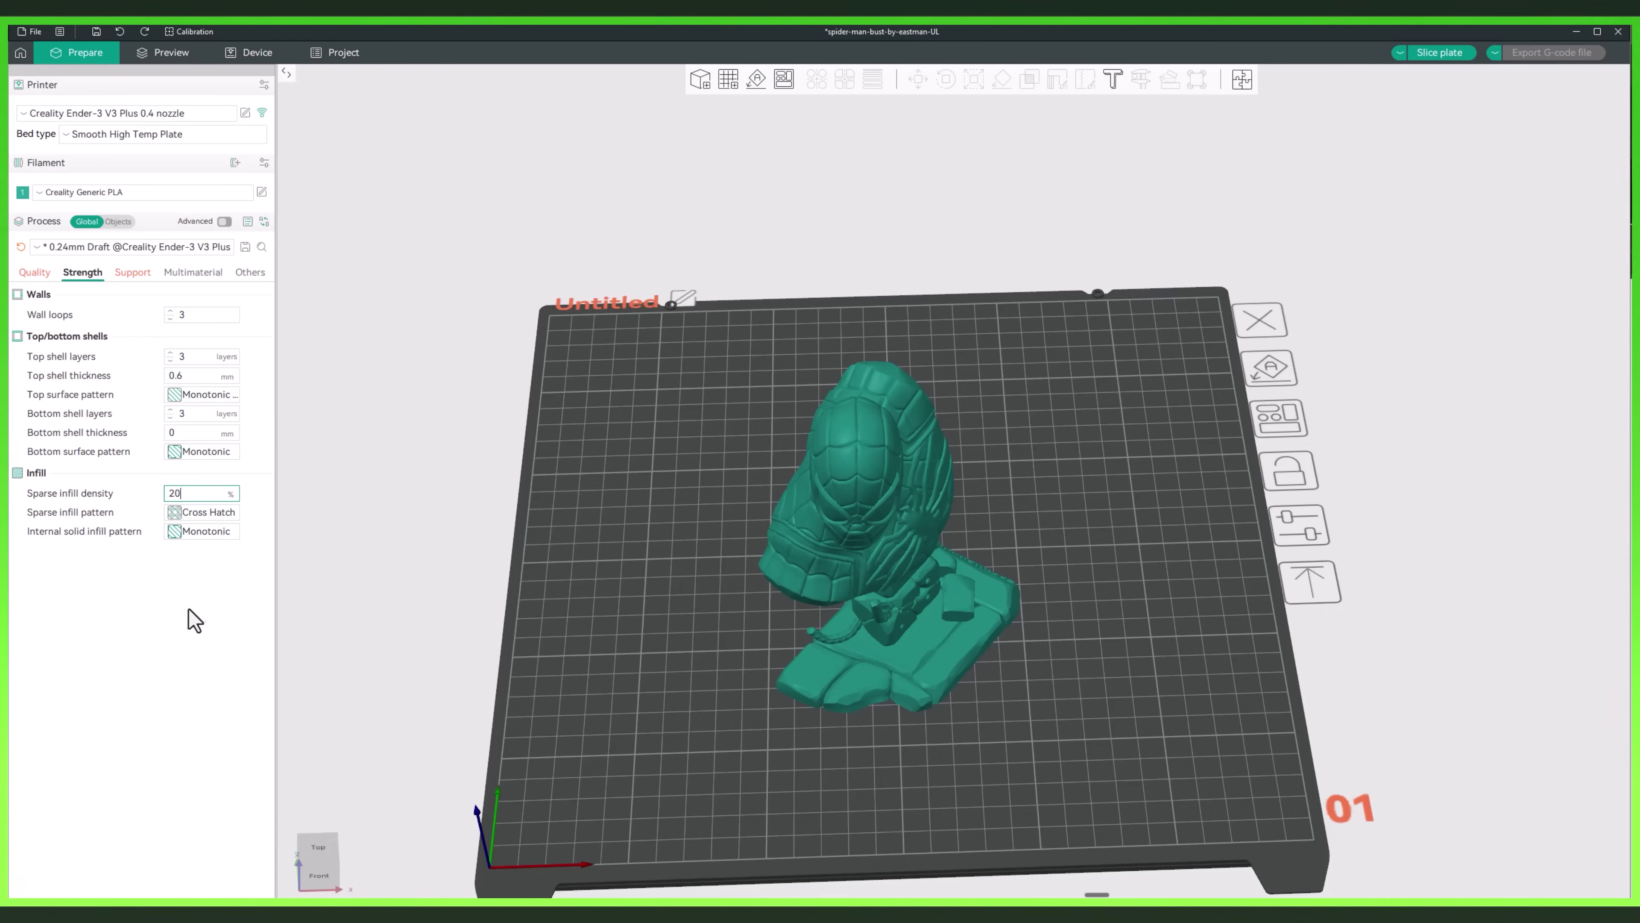
double_click(183, 495)
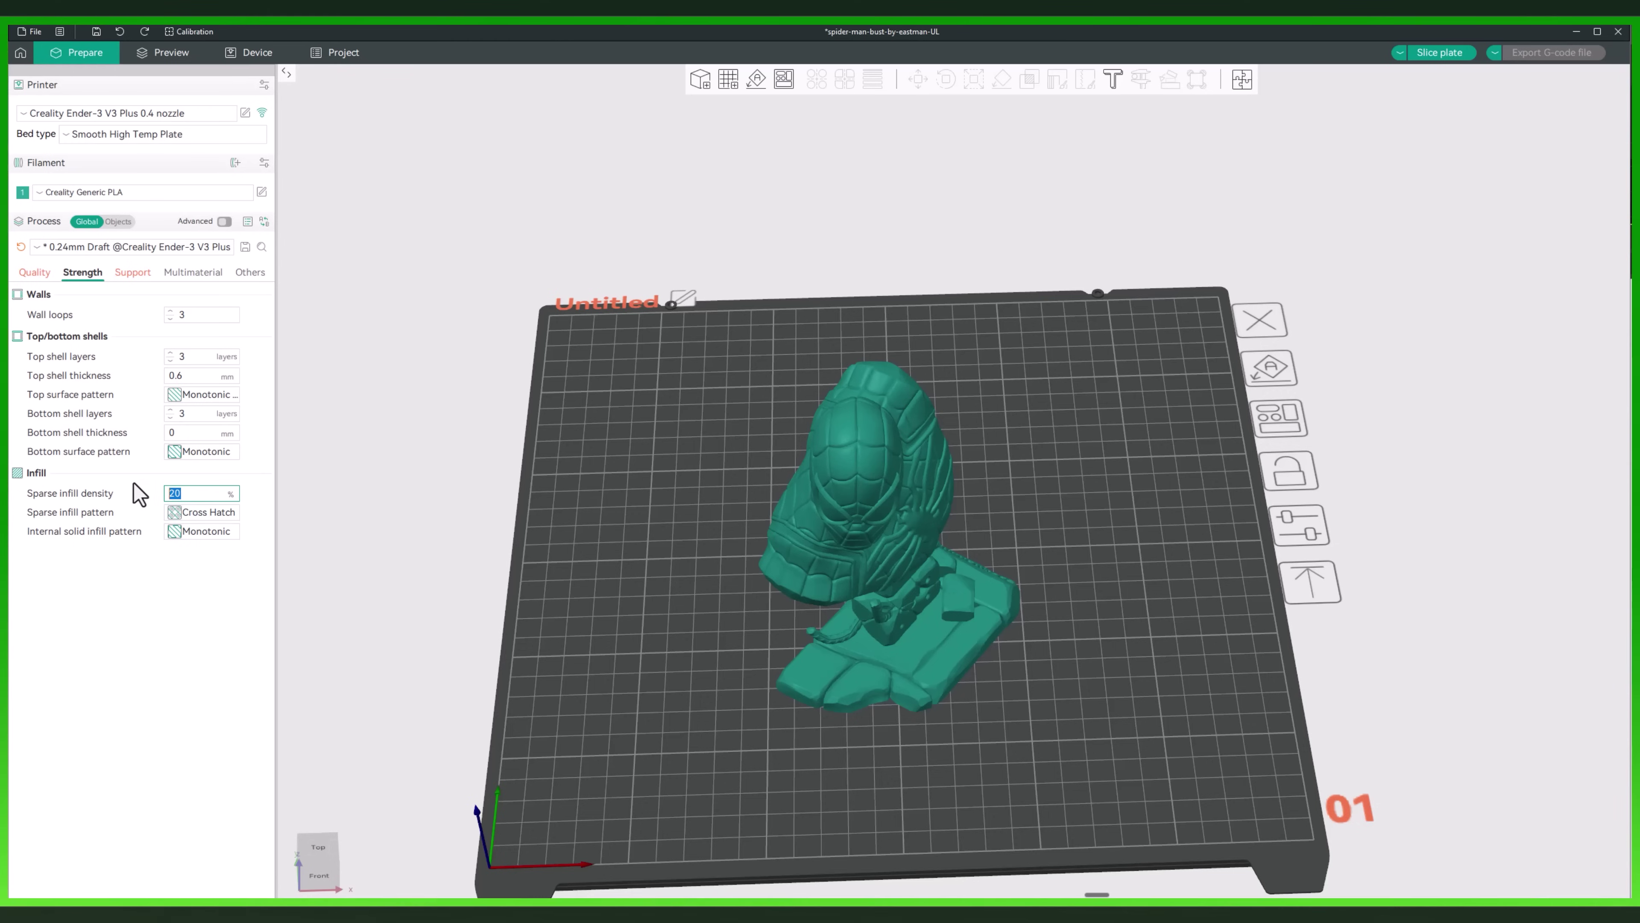
type("10")
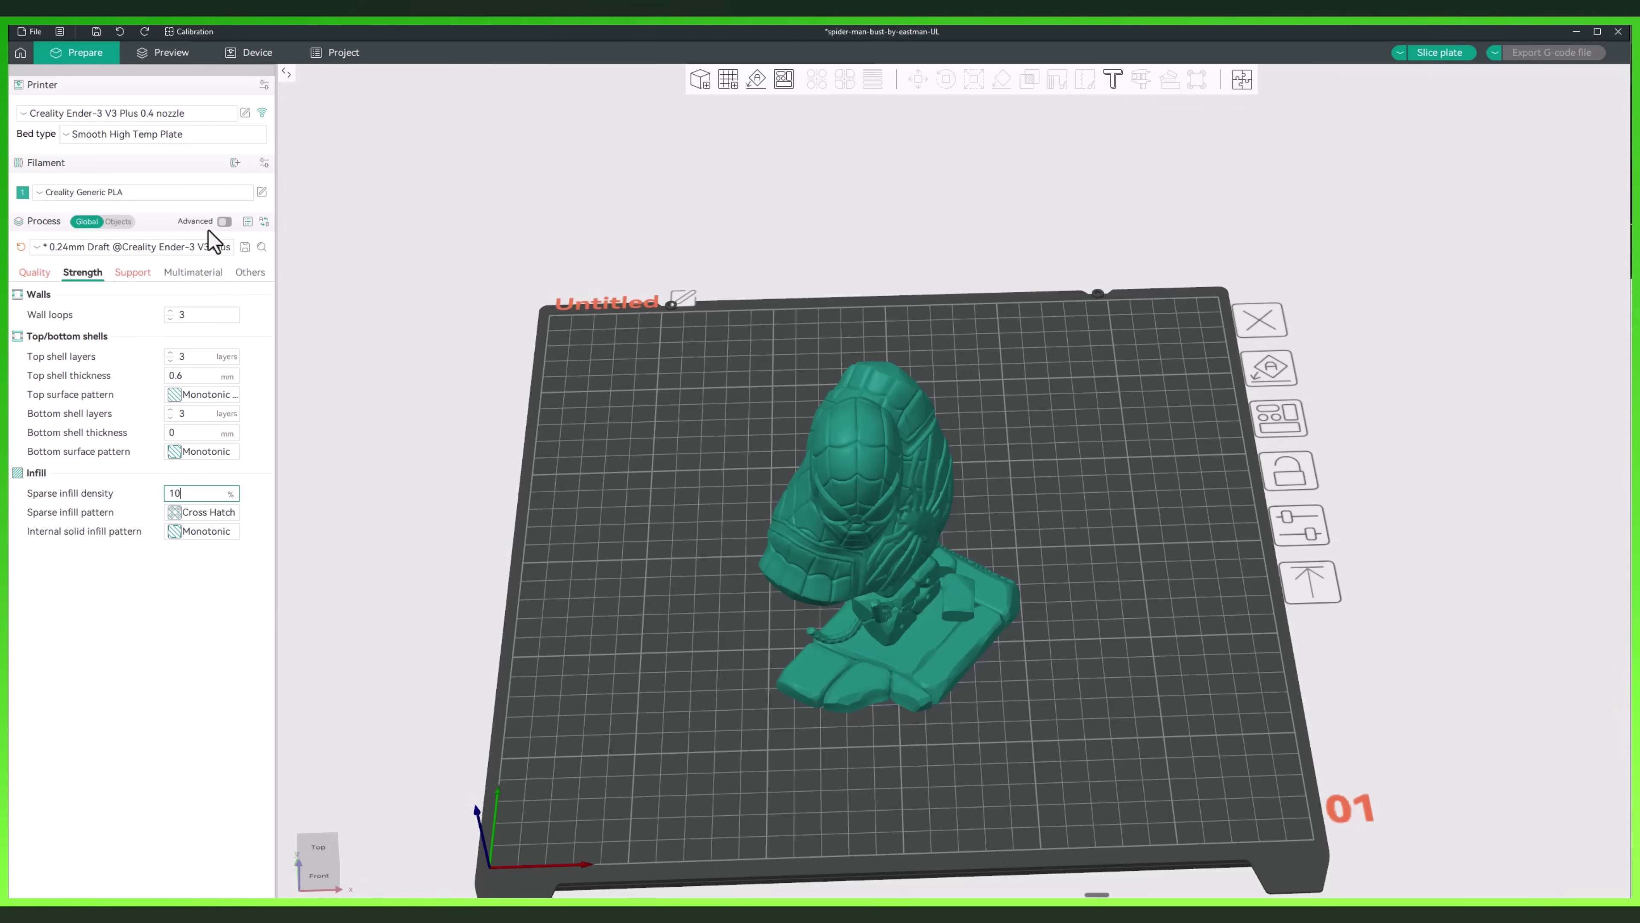
Switch the process preset to 0.12mm Fine, discarding the earlier edits
left_click(194, 246)
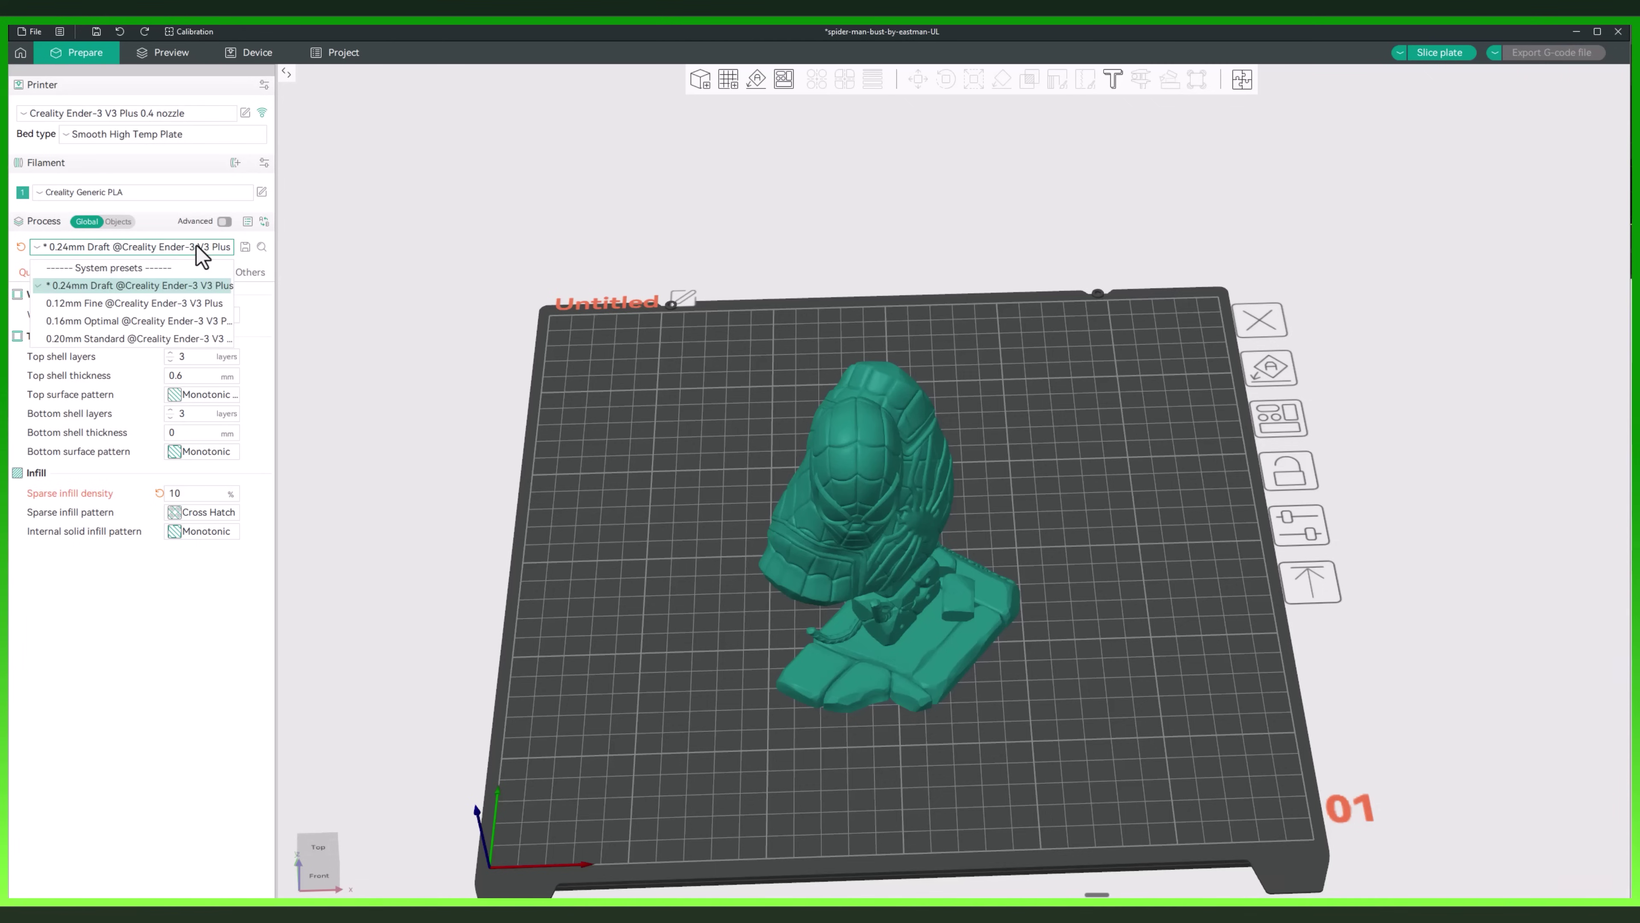
left_click(193, 246)
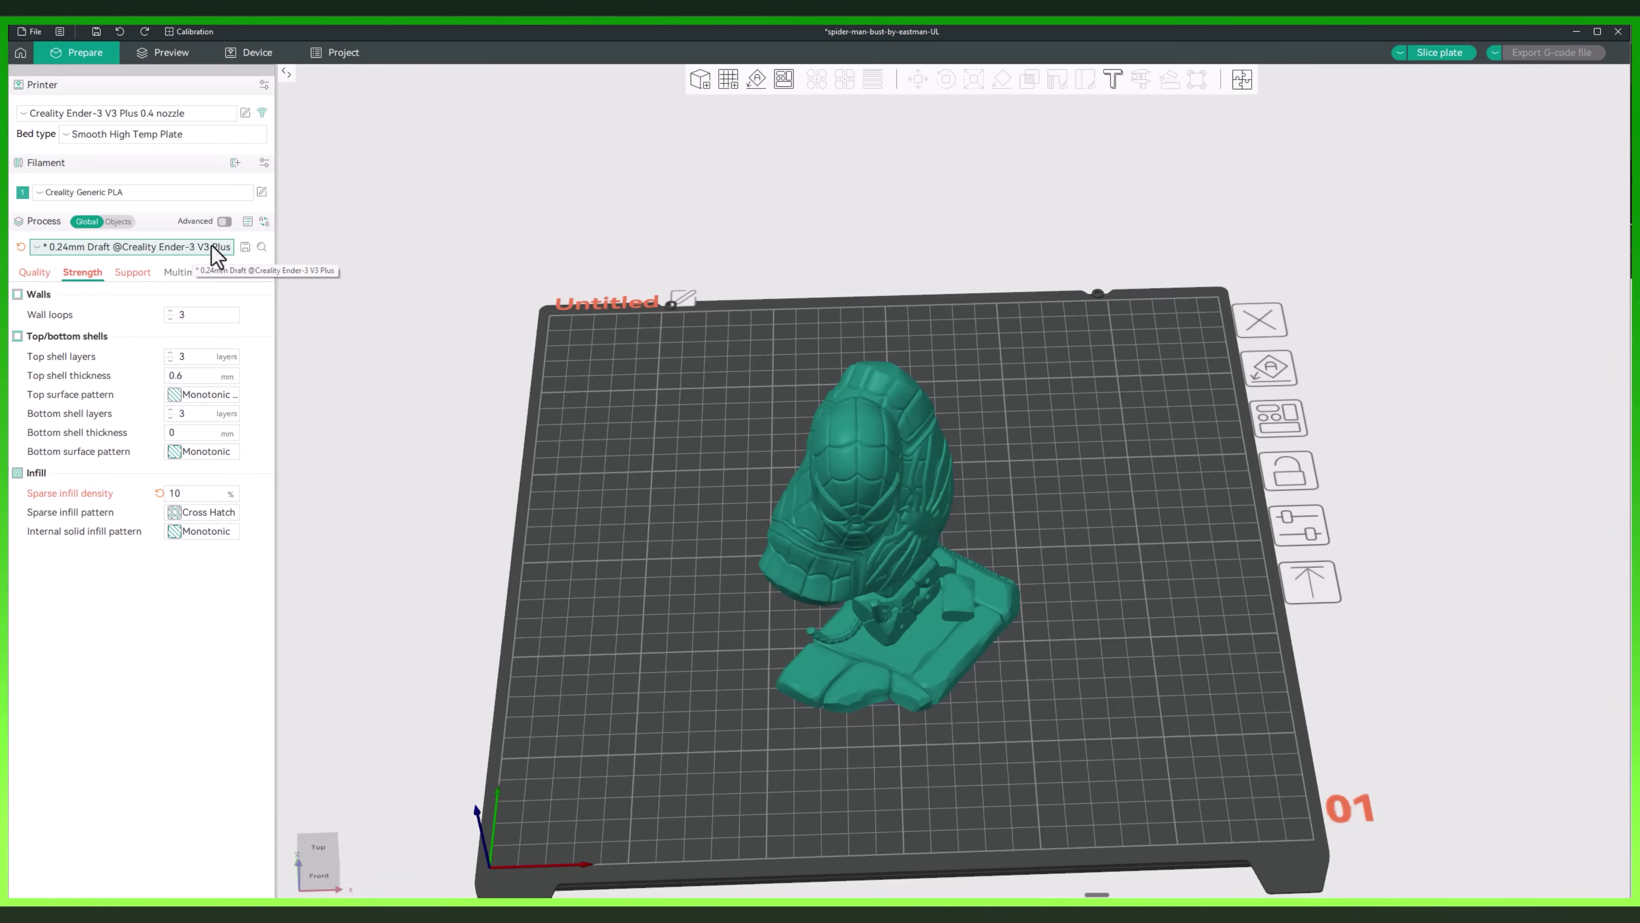
left_click(67, 251)
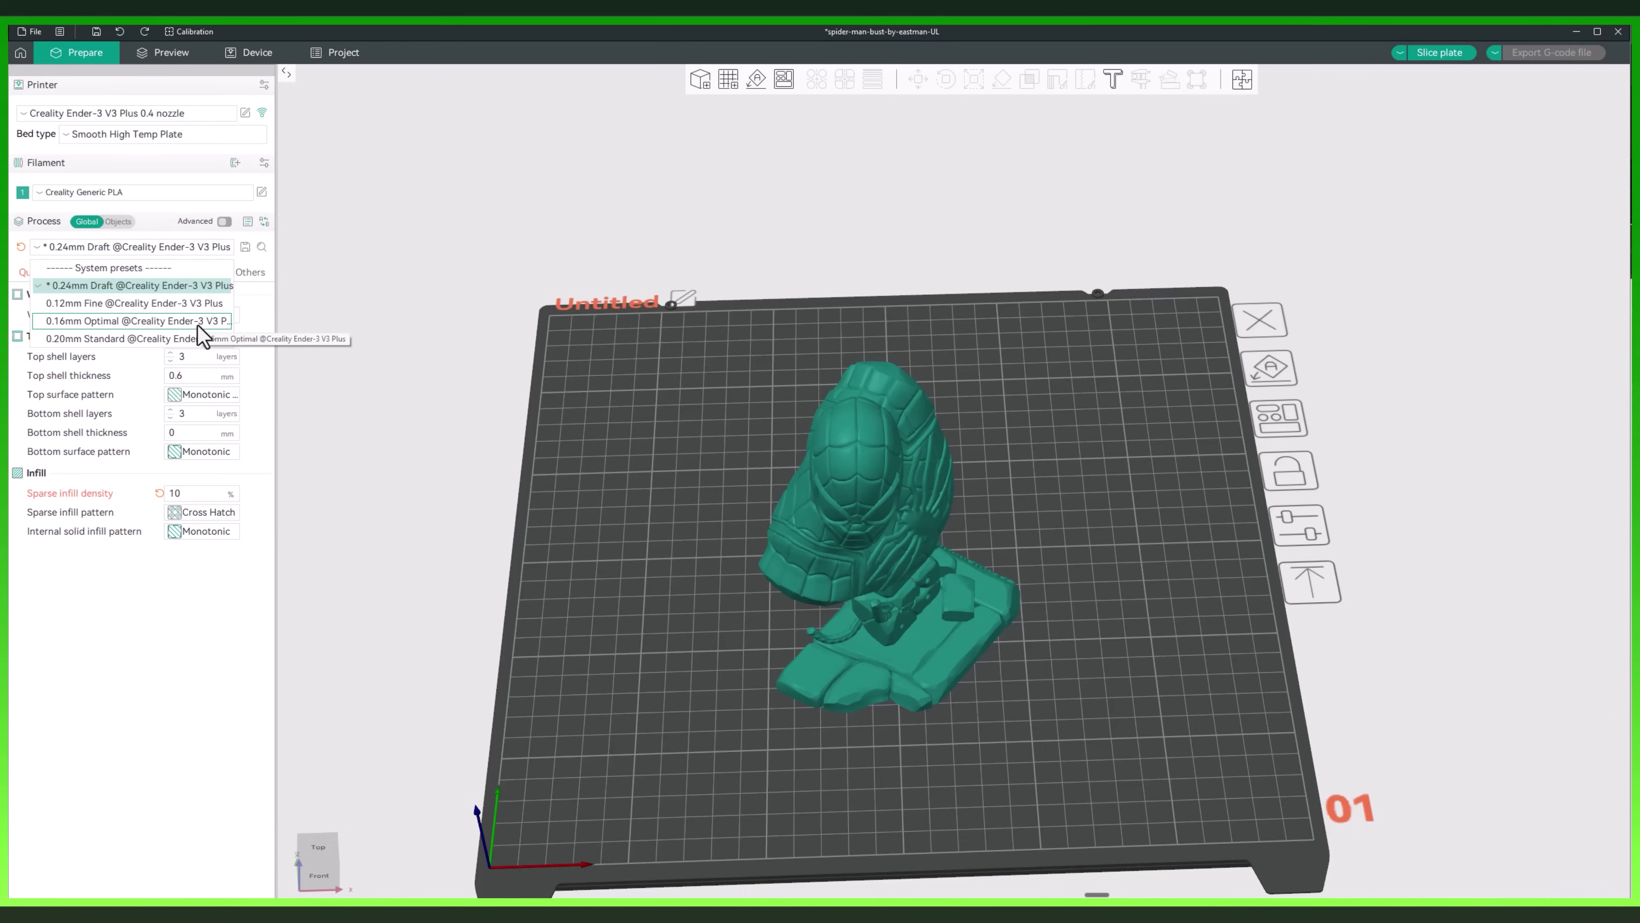
left_click(186, 250)
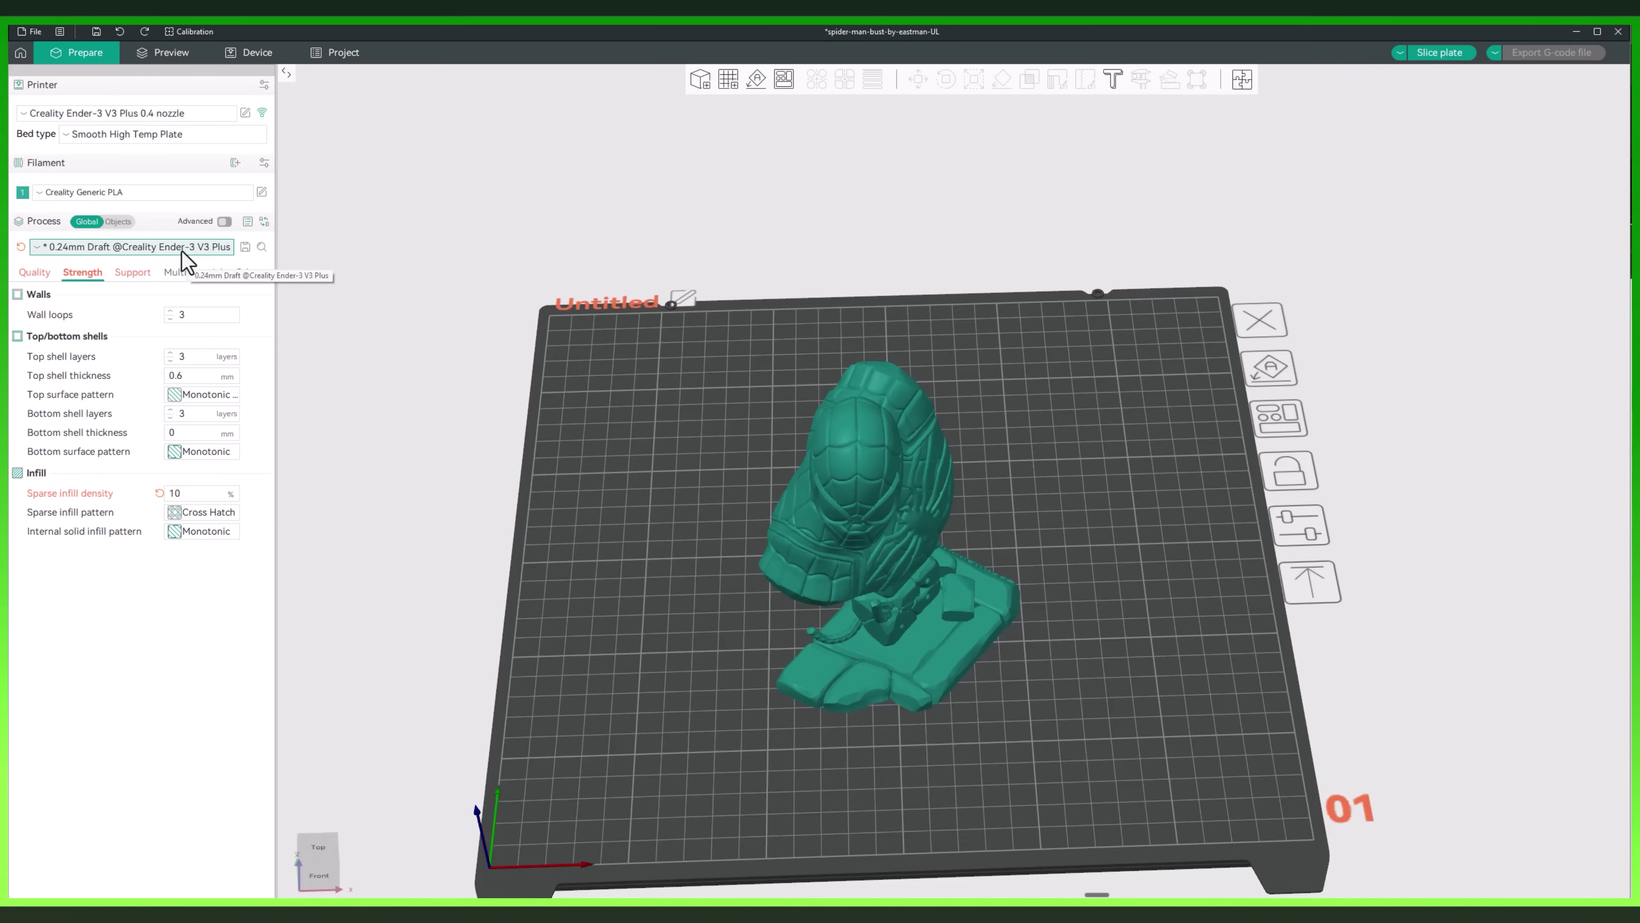
left_click(186, 250)
left_click(134, 303)
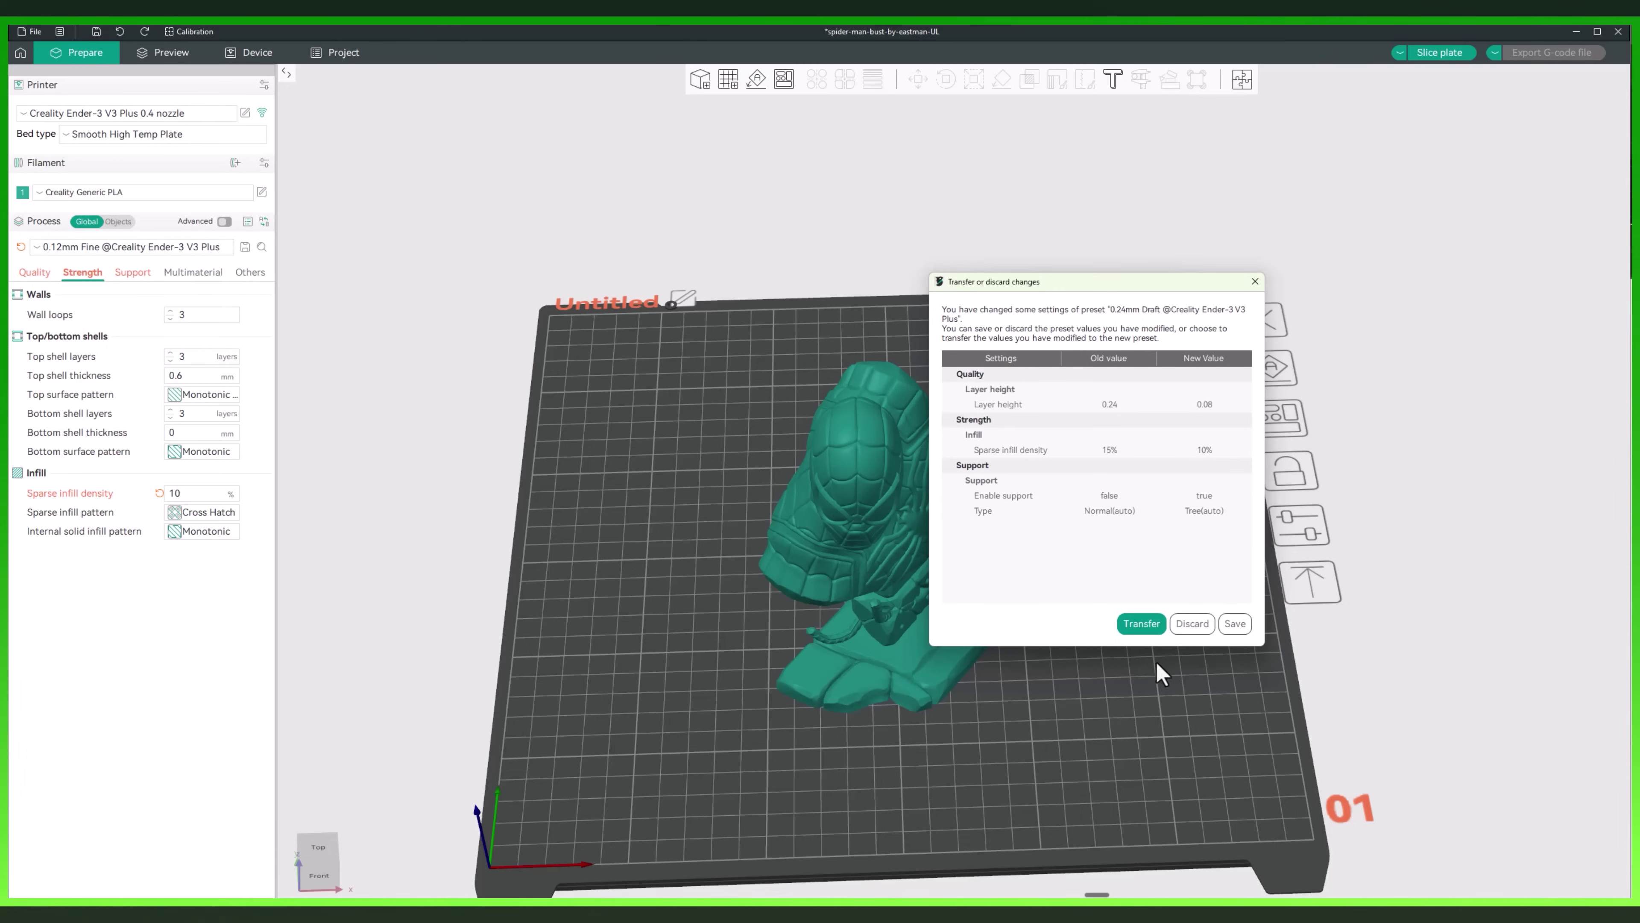
left_click(1182, 629)
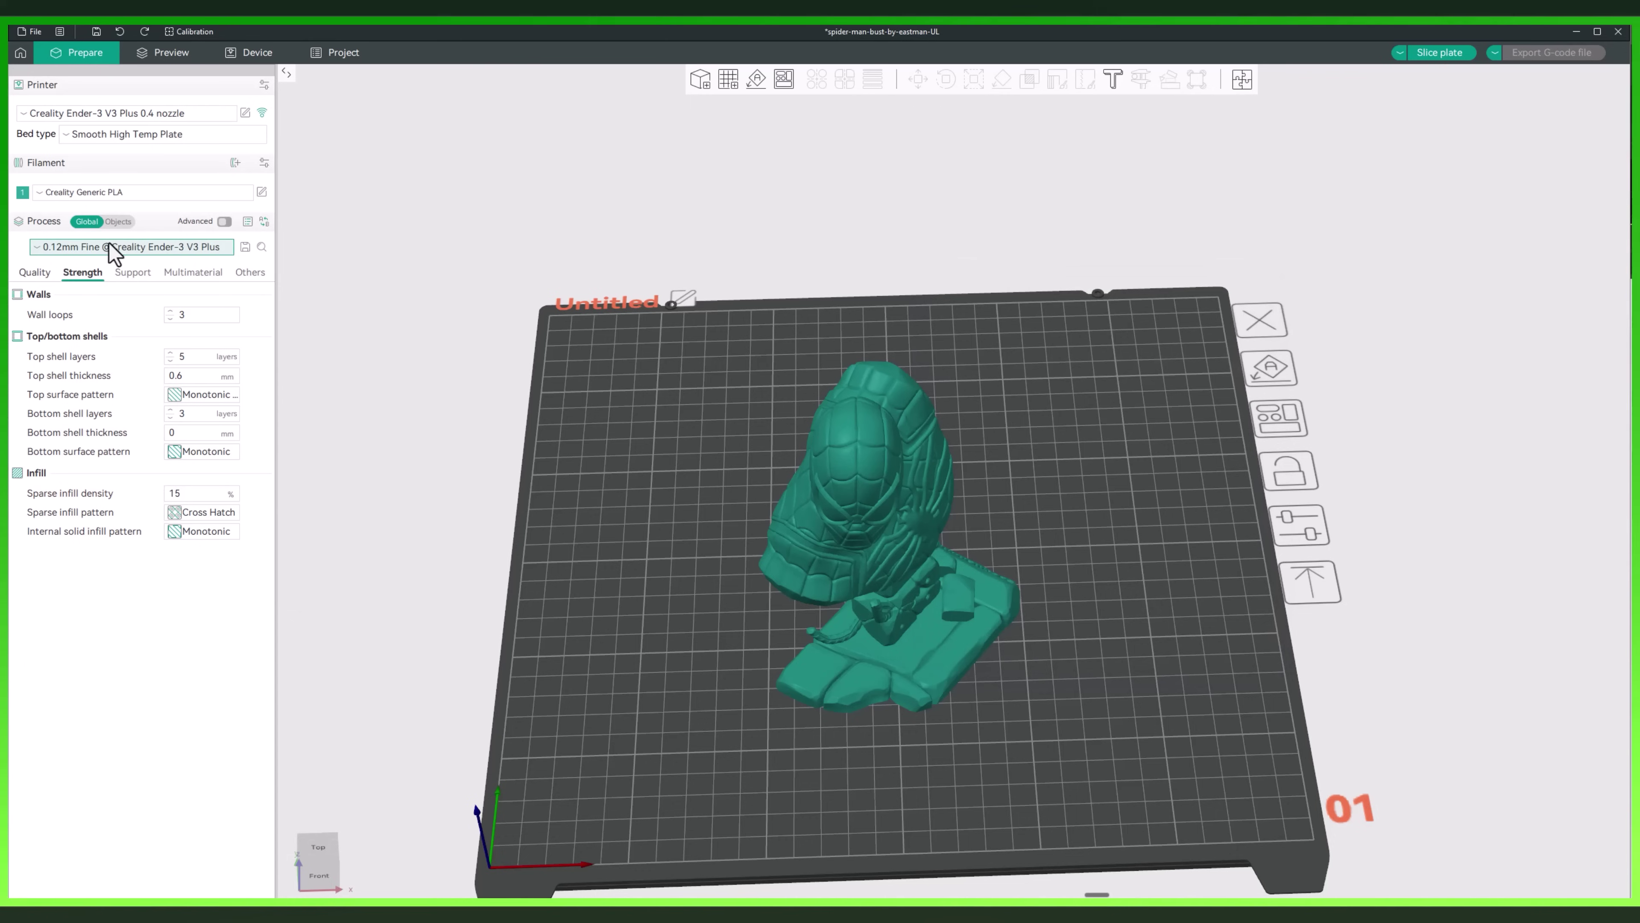
Try the 0.16mm Optimal and 0.20mm Standard presets, then return to 0.12mm Fine
left_click(109, 245)
left_click(136, 303)
left_click(131, 247)
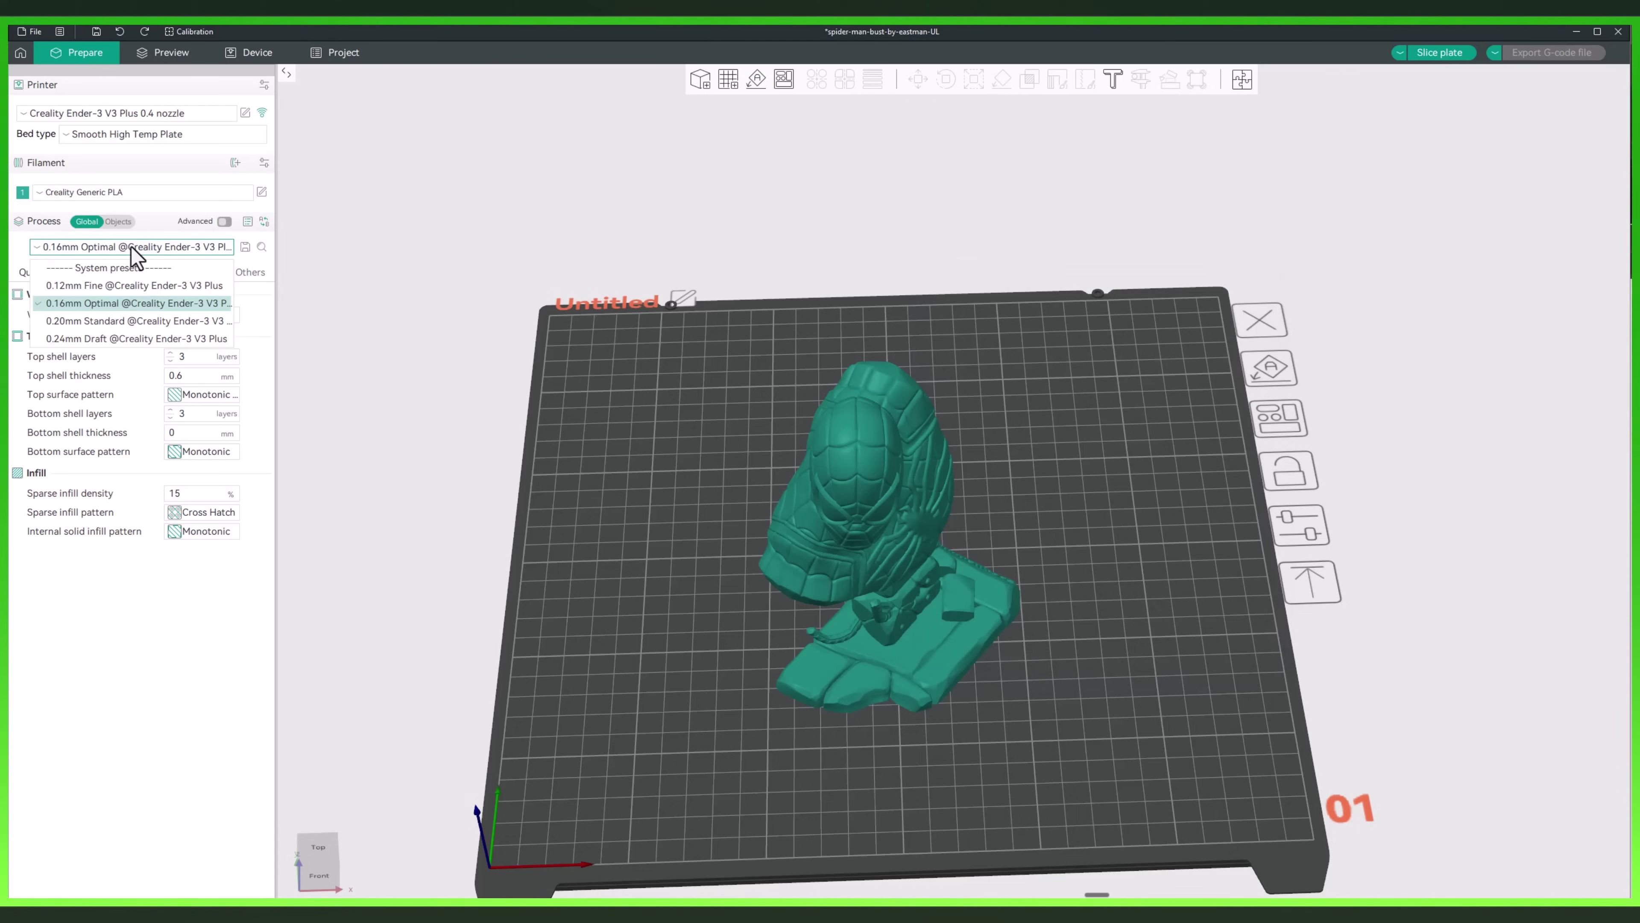
left_click(127, 321)
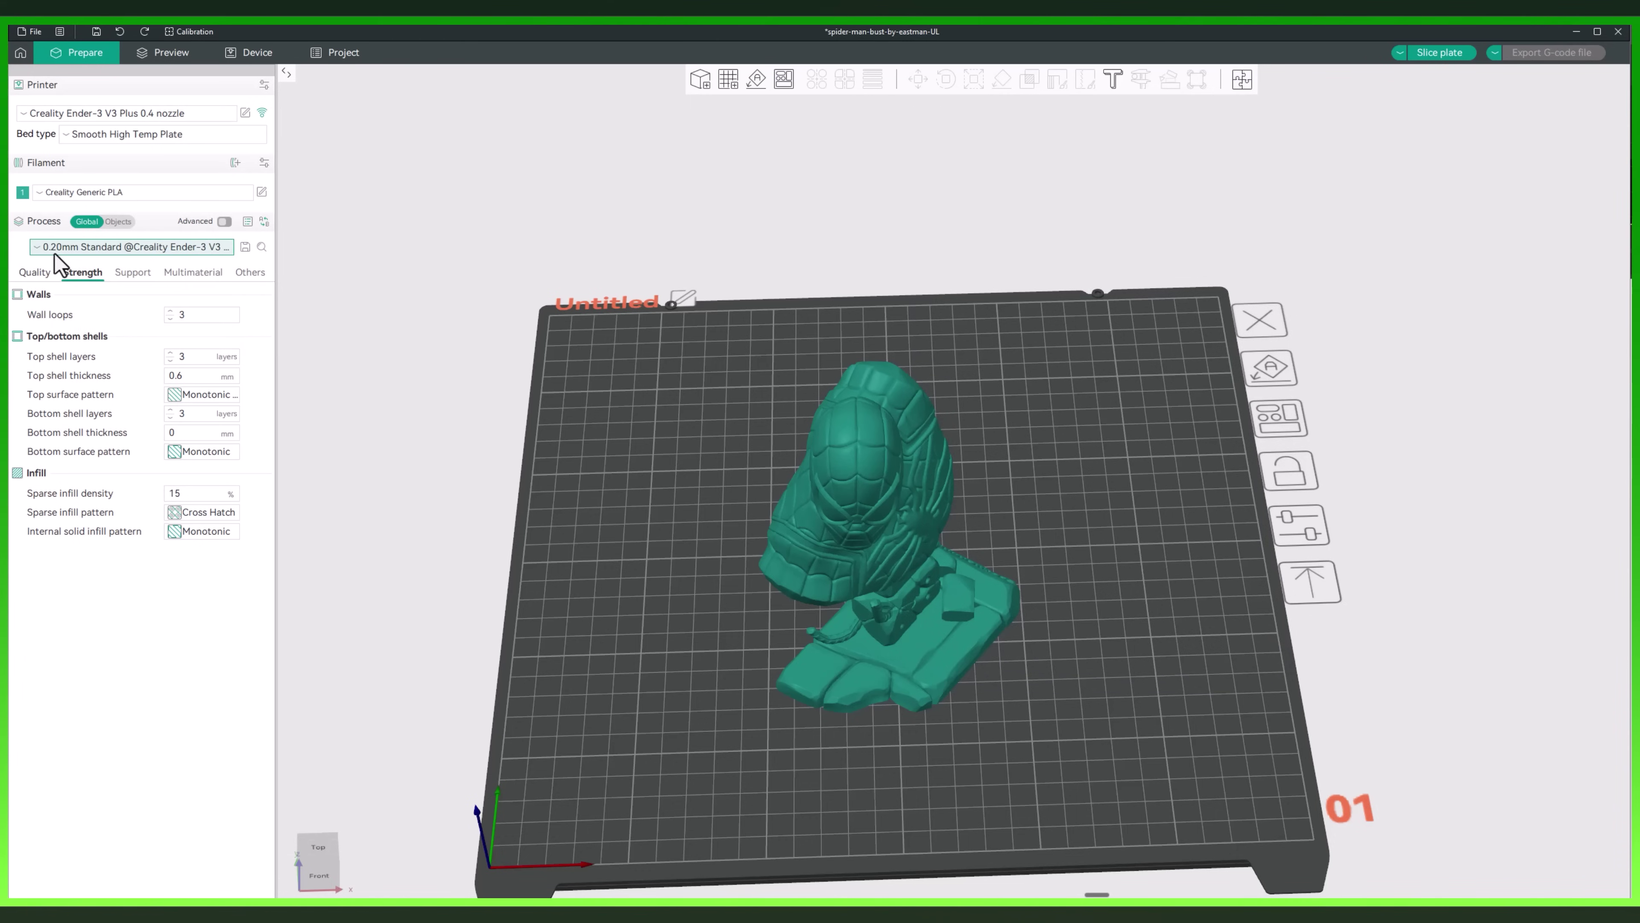
left_click(36, 272)
left_click(124, 248)
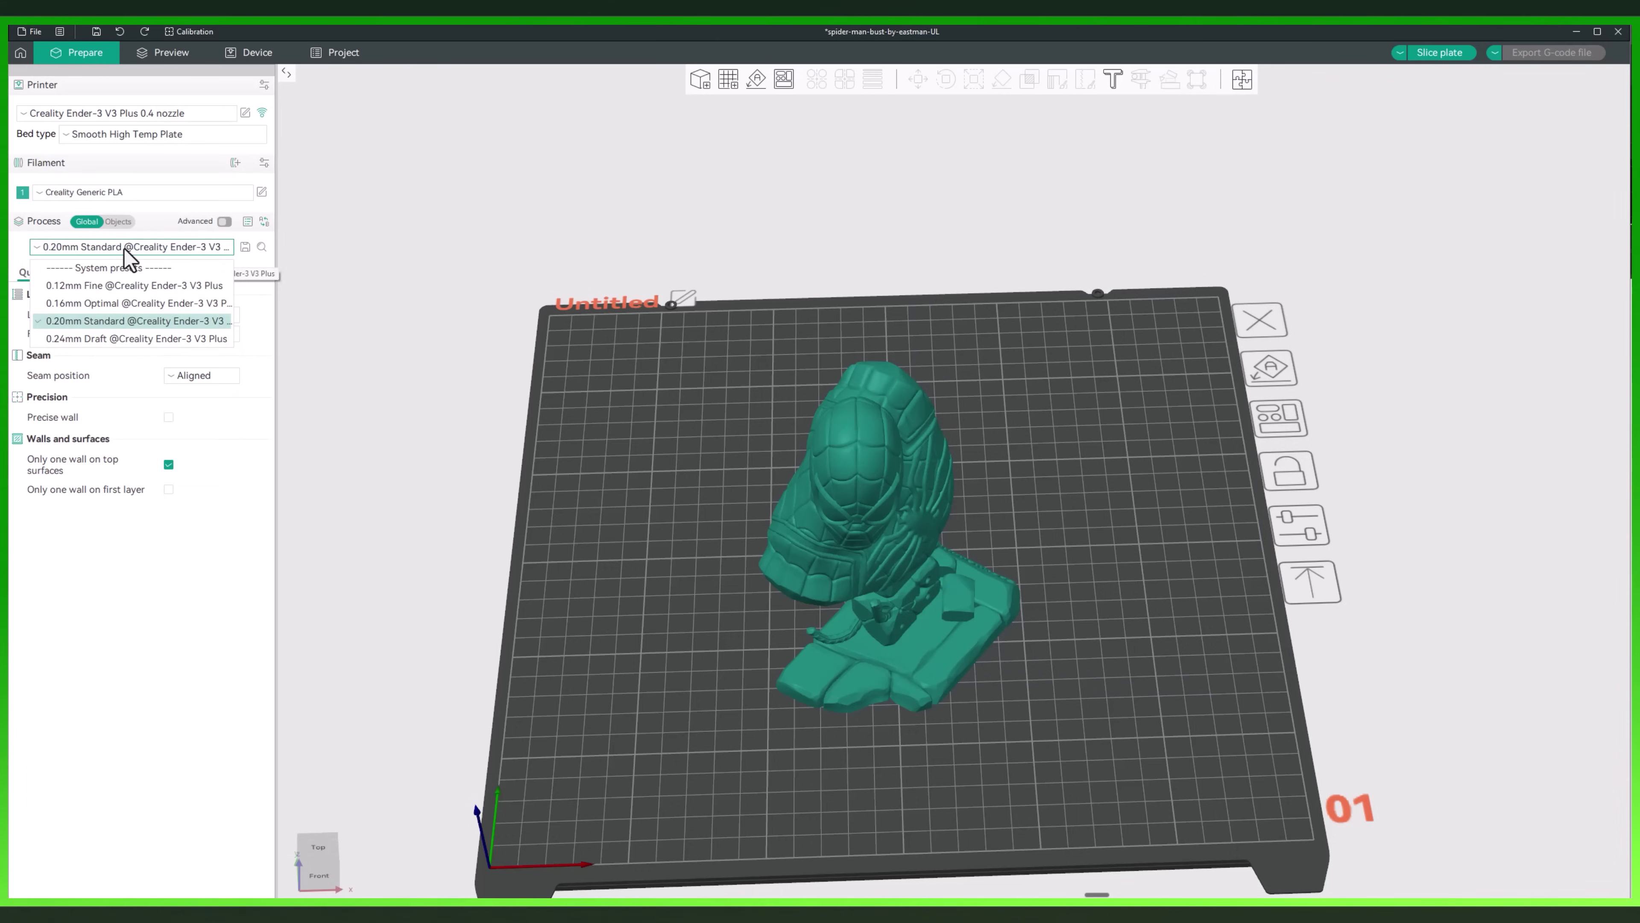
left_click(129, 290)
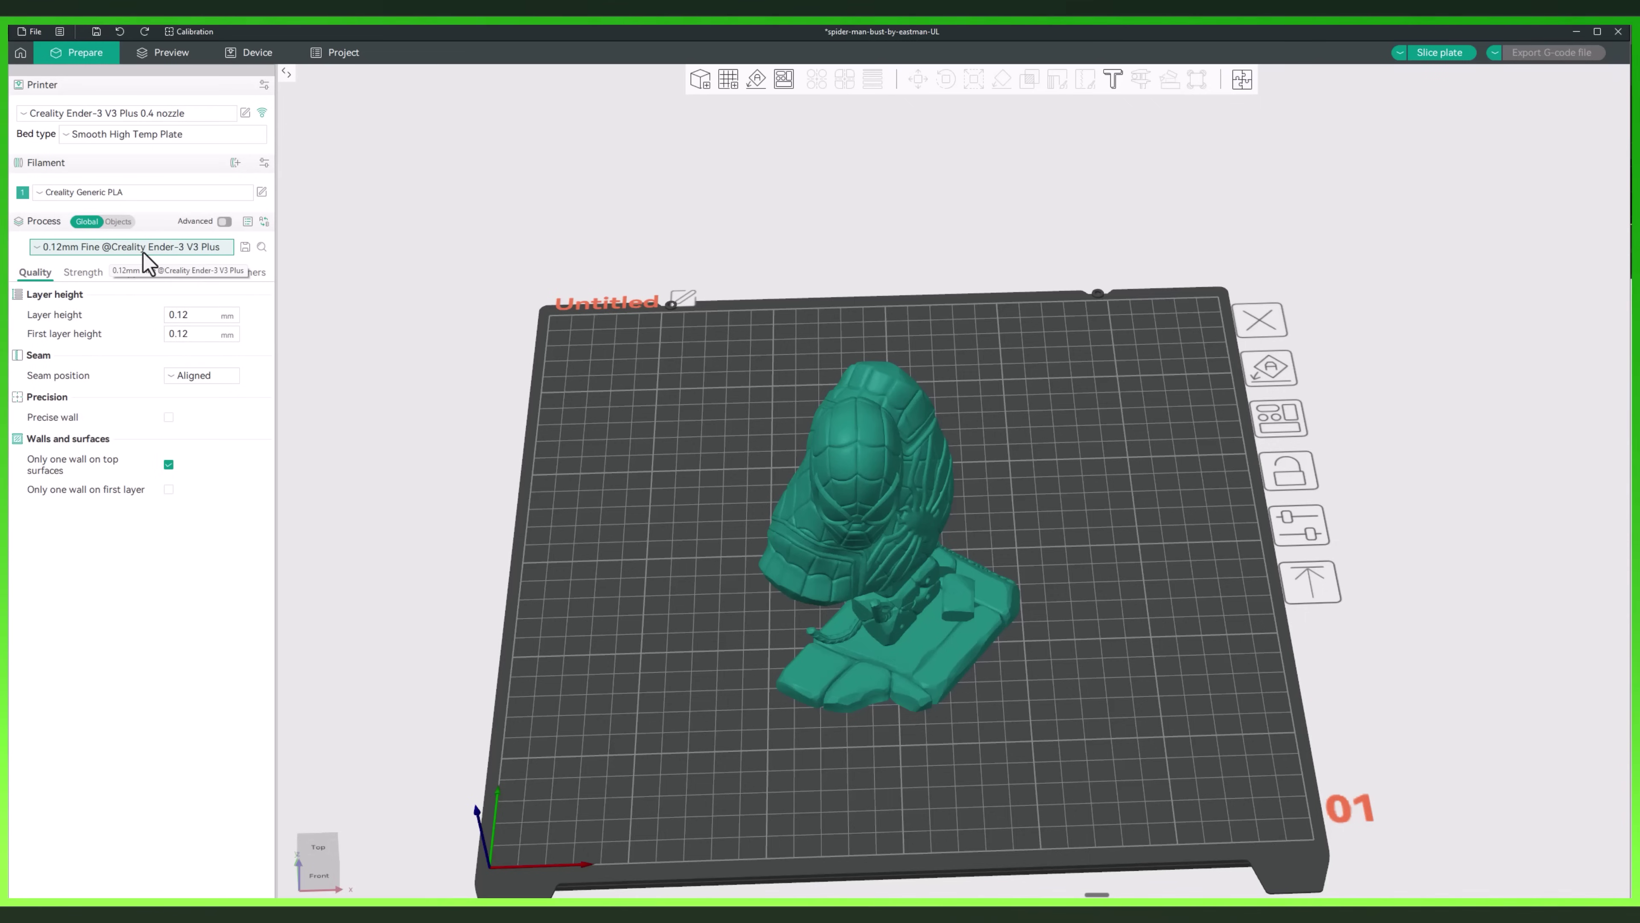
Lower the 0.12mm Fine preset's layer height to 0.08 mm
left_click(199, 314)
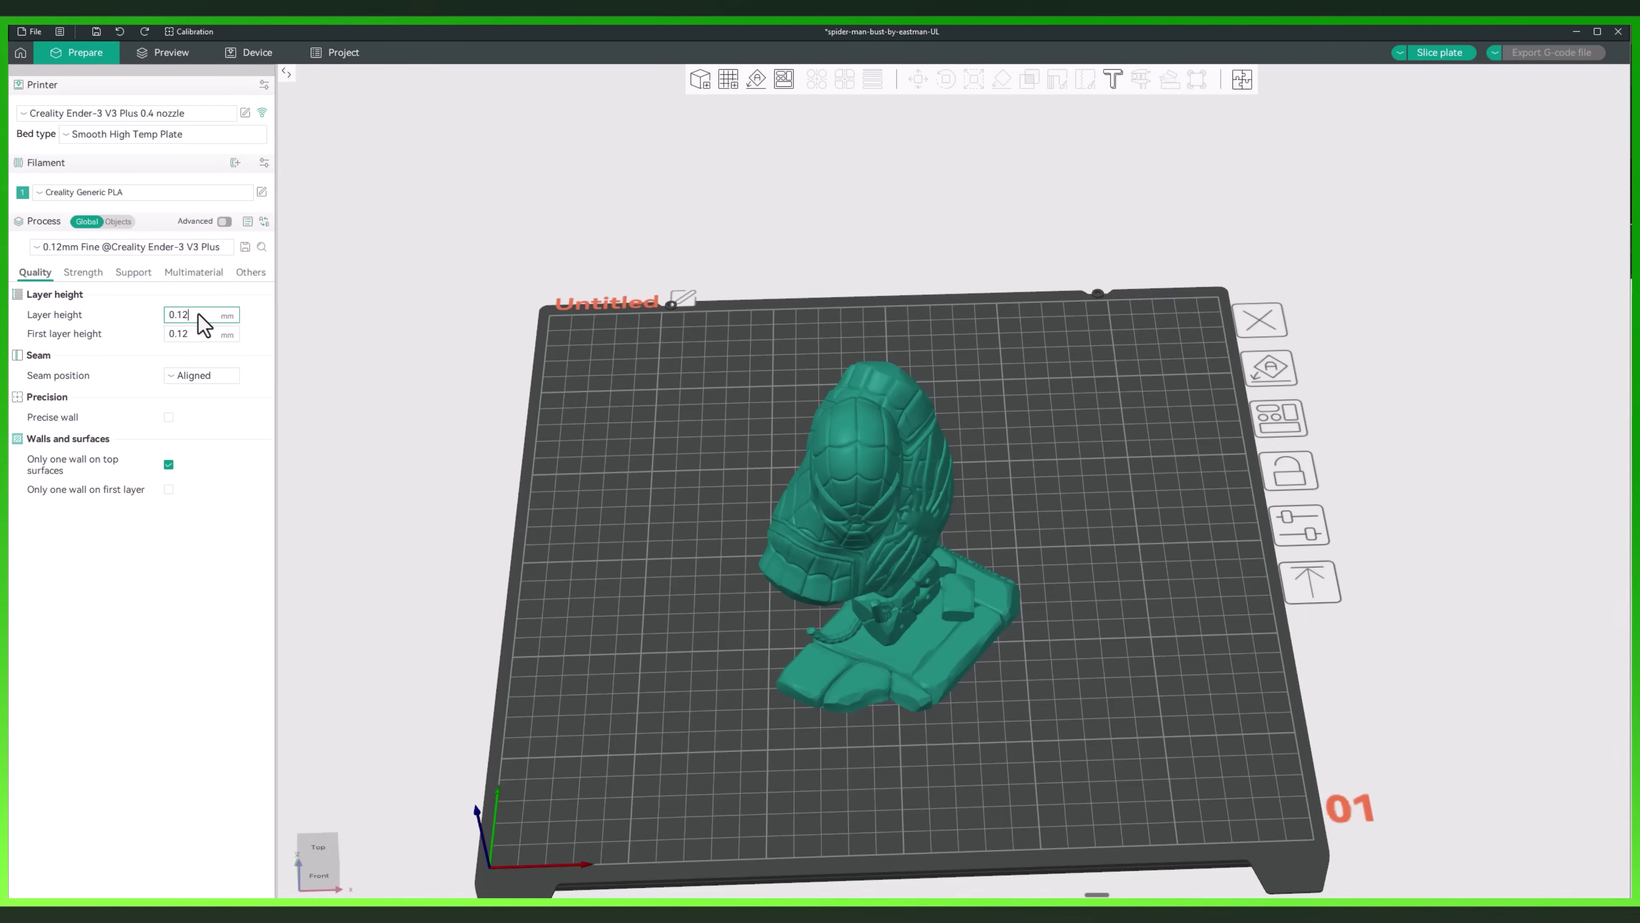
key("BackSpace")
key("BackSpace")
type("0")
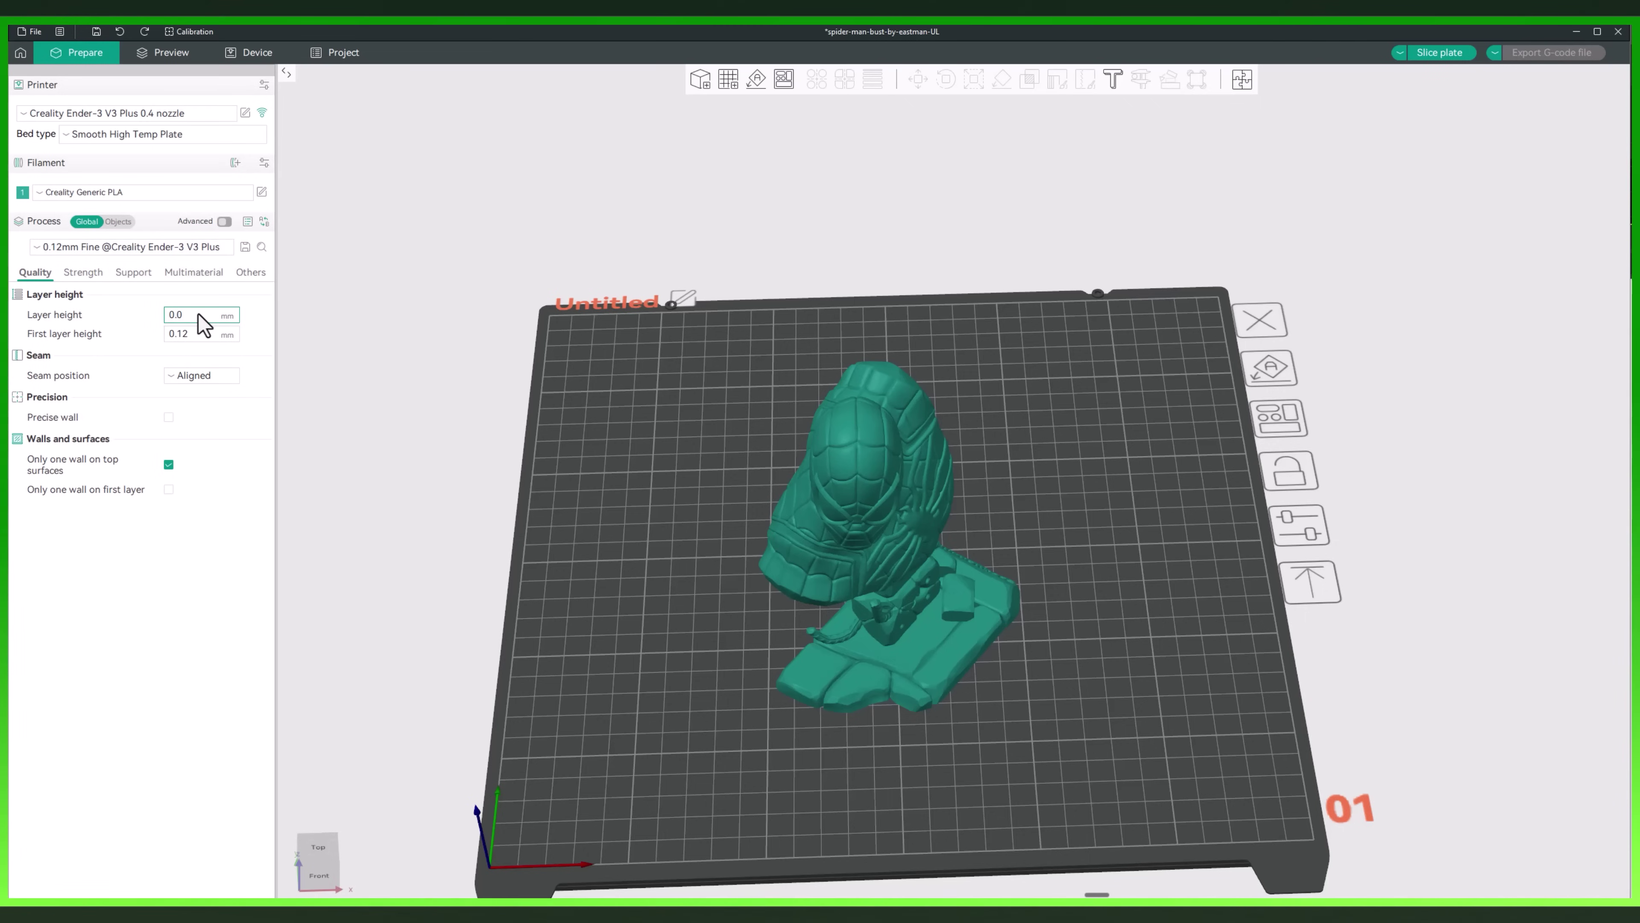
type("8")
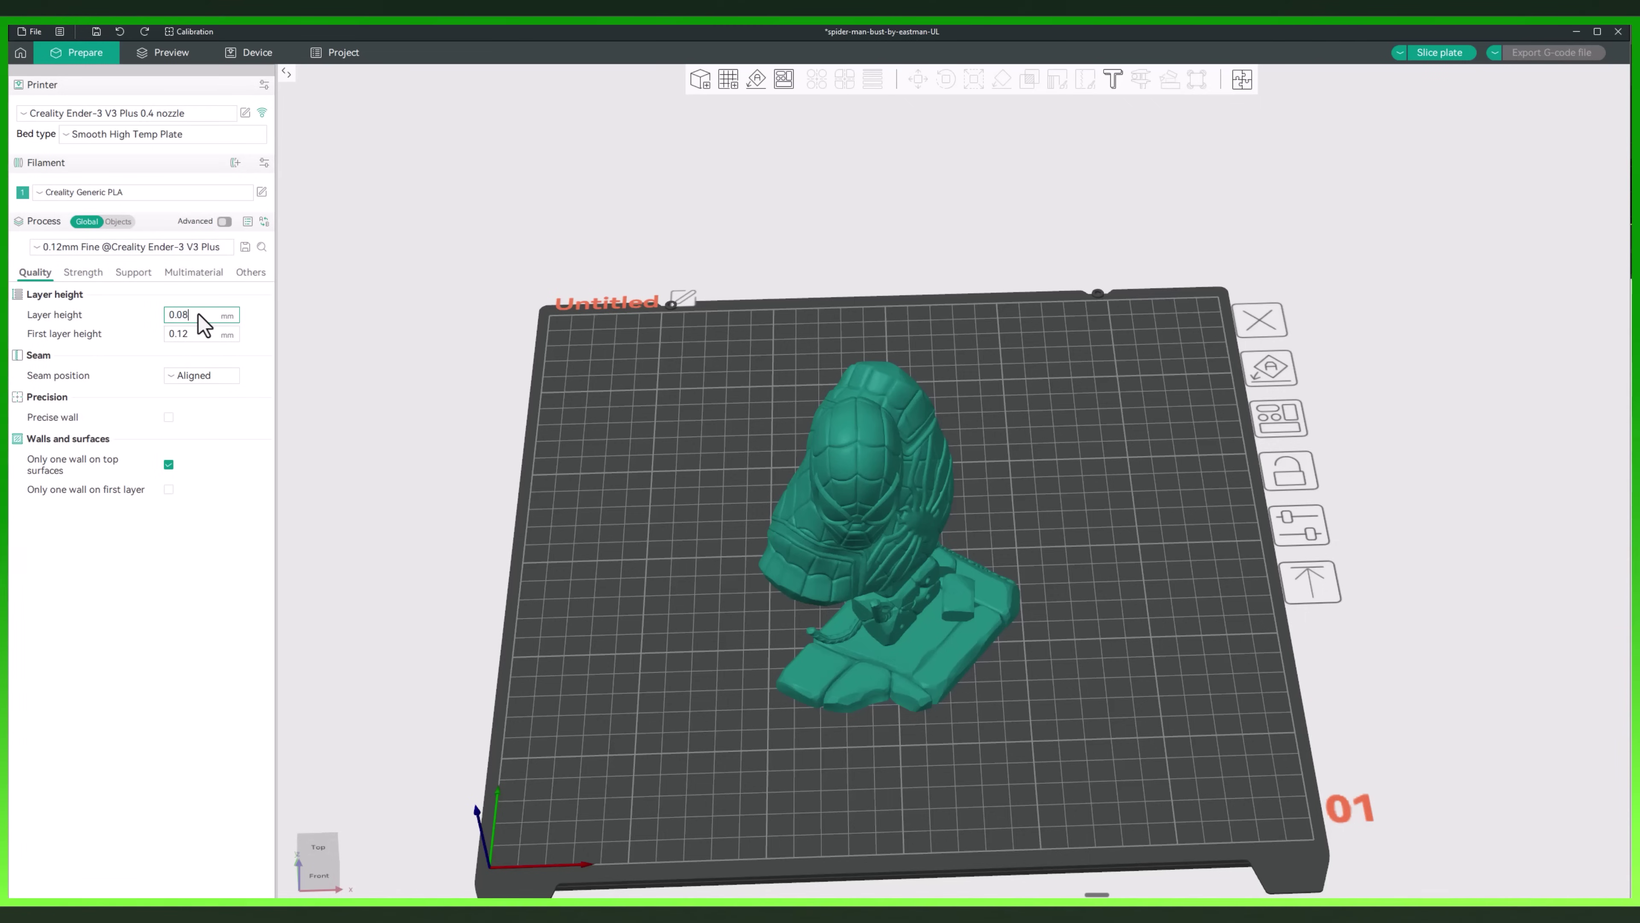
left_click(256, 299)
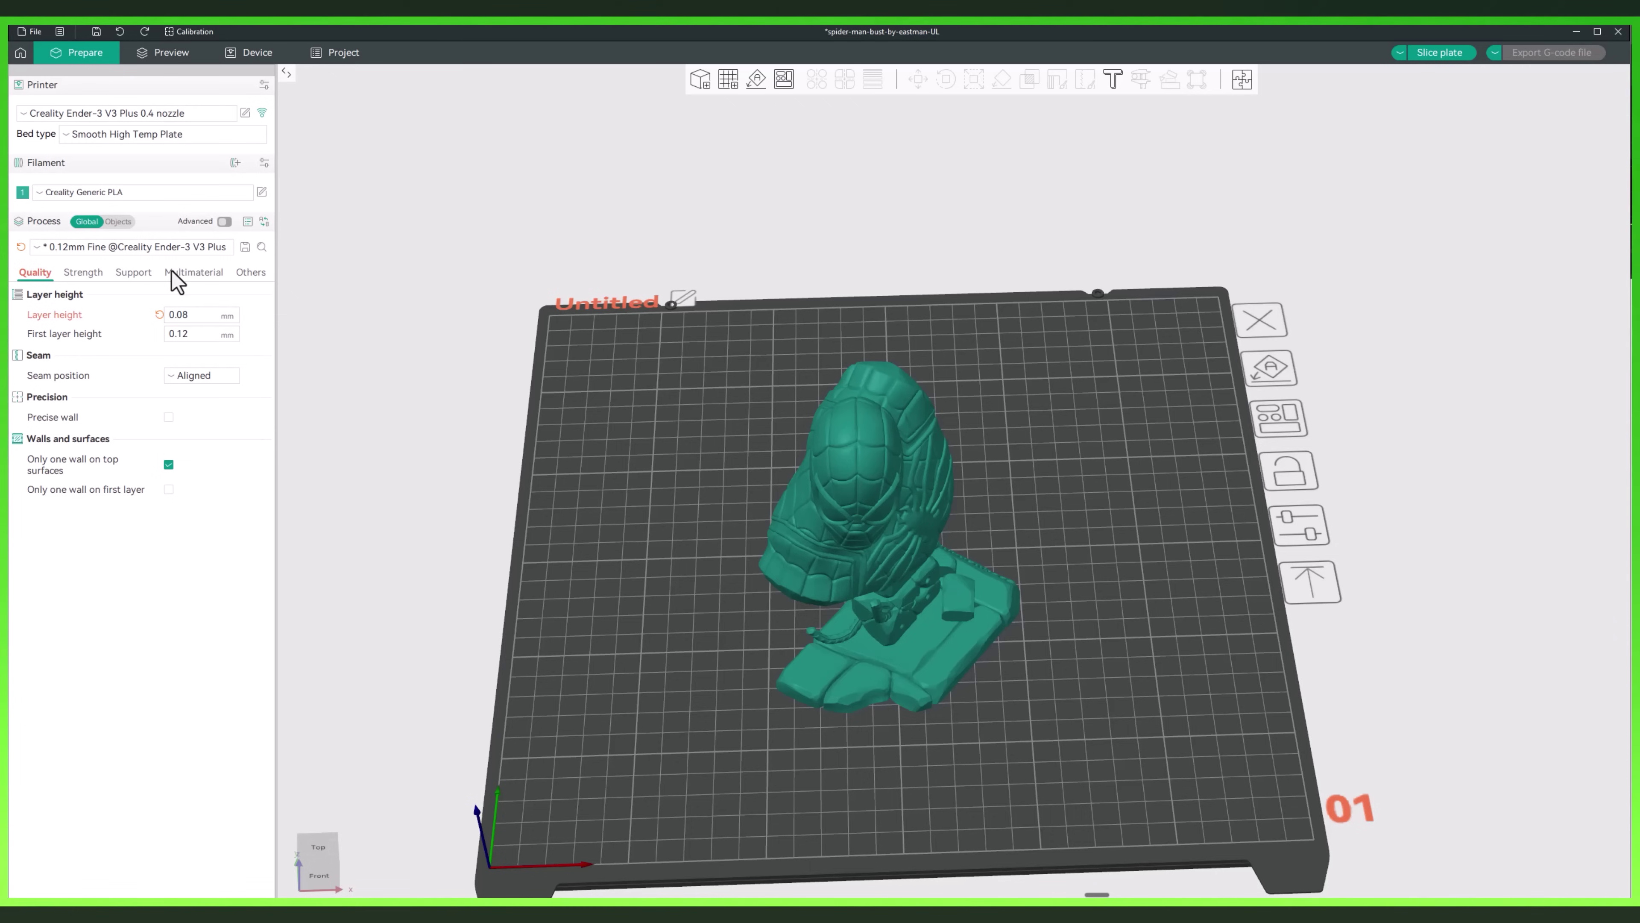
left_click(245, 247)
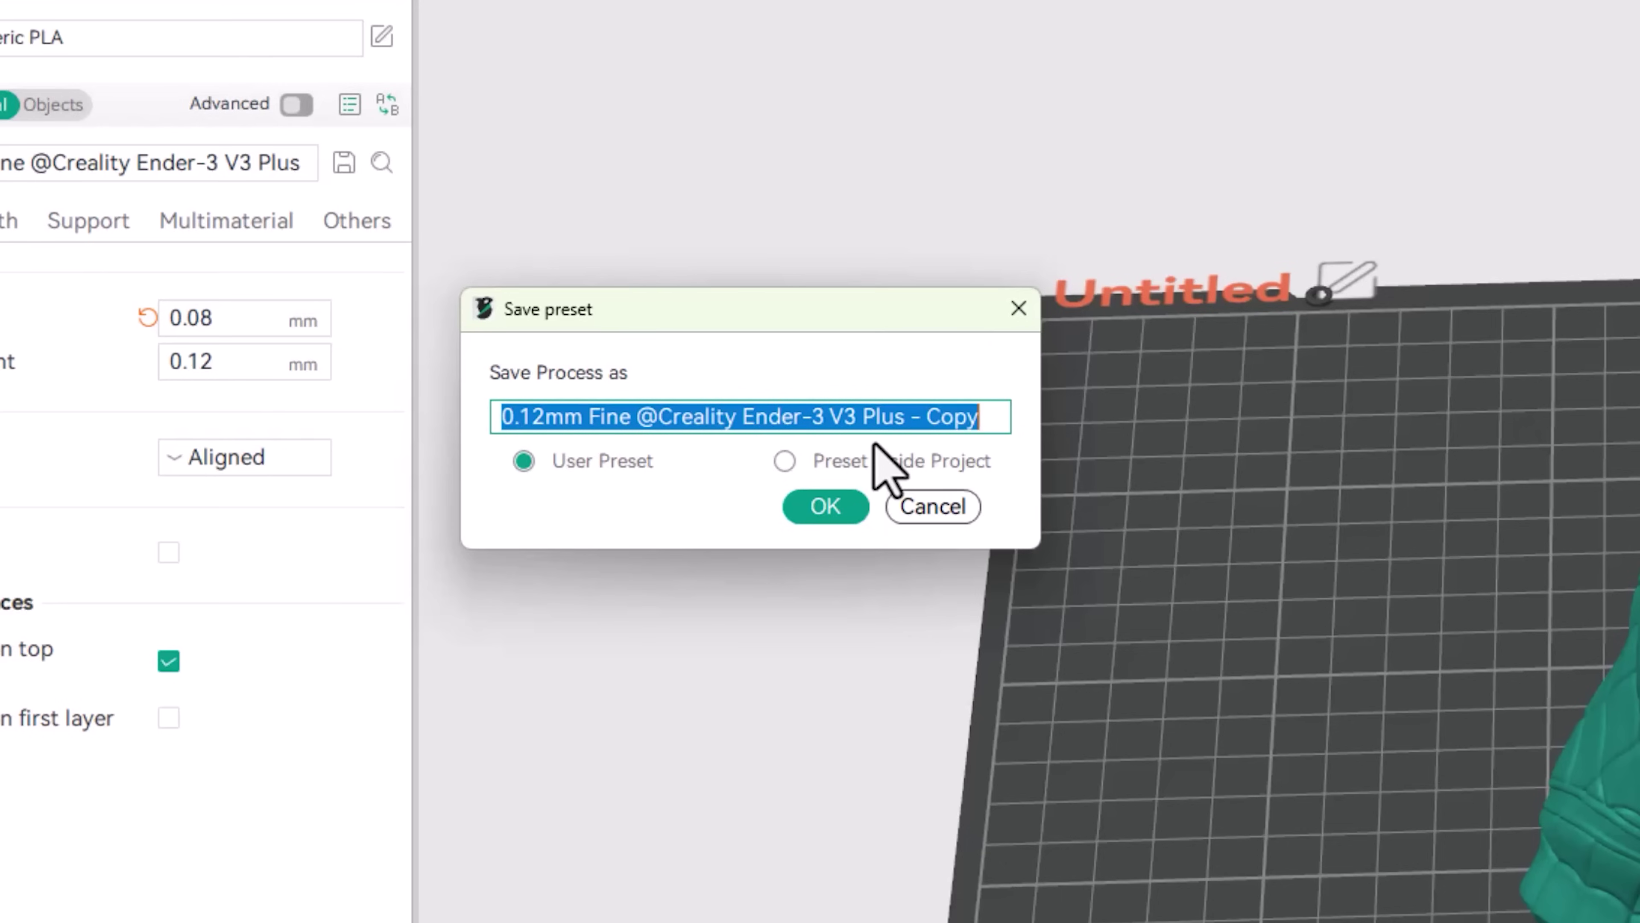
Save the edited process inside the project as 'Super Fine Setting', then pick 0.12mm Fine
type("Super Fine Setting")
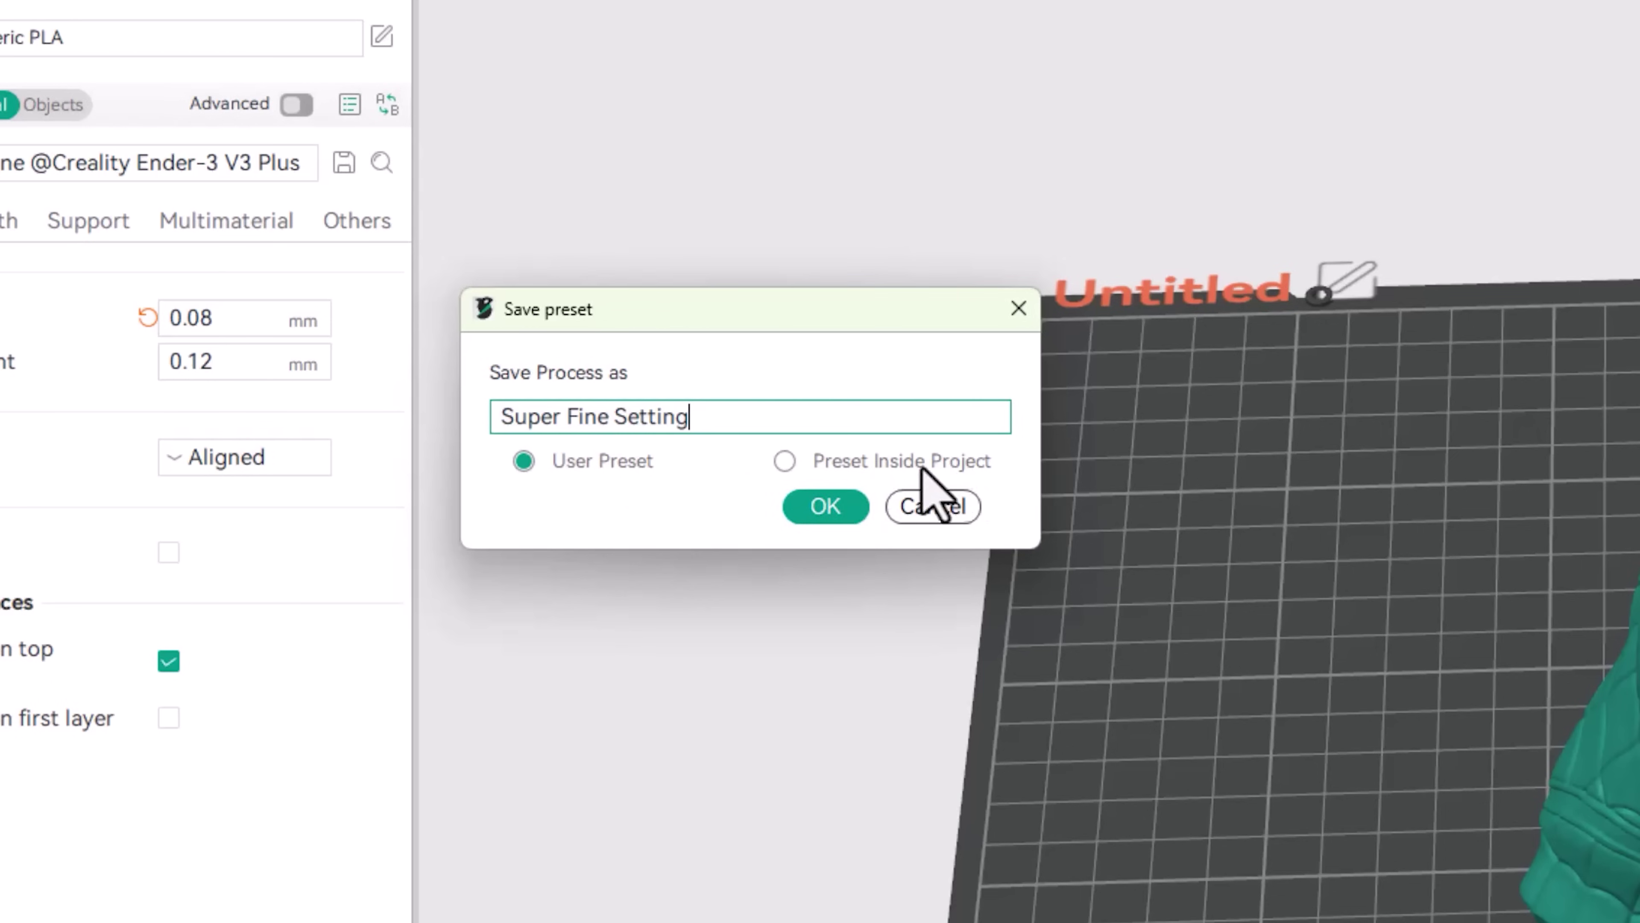
left_click(786, 462)
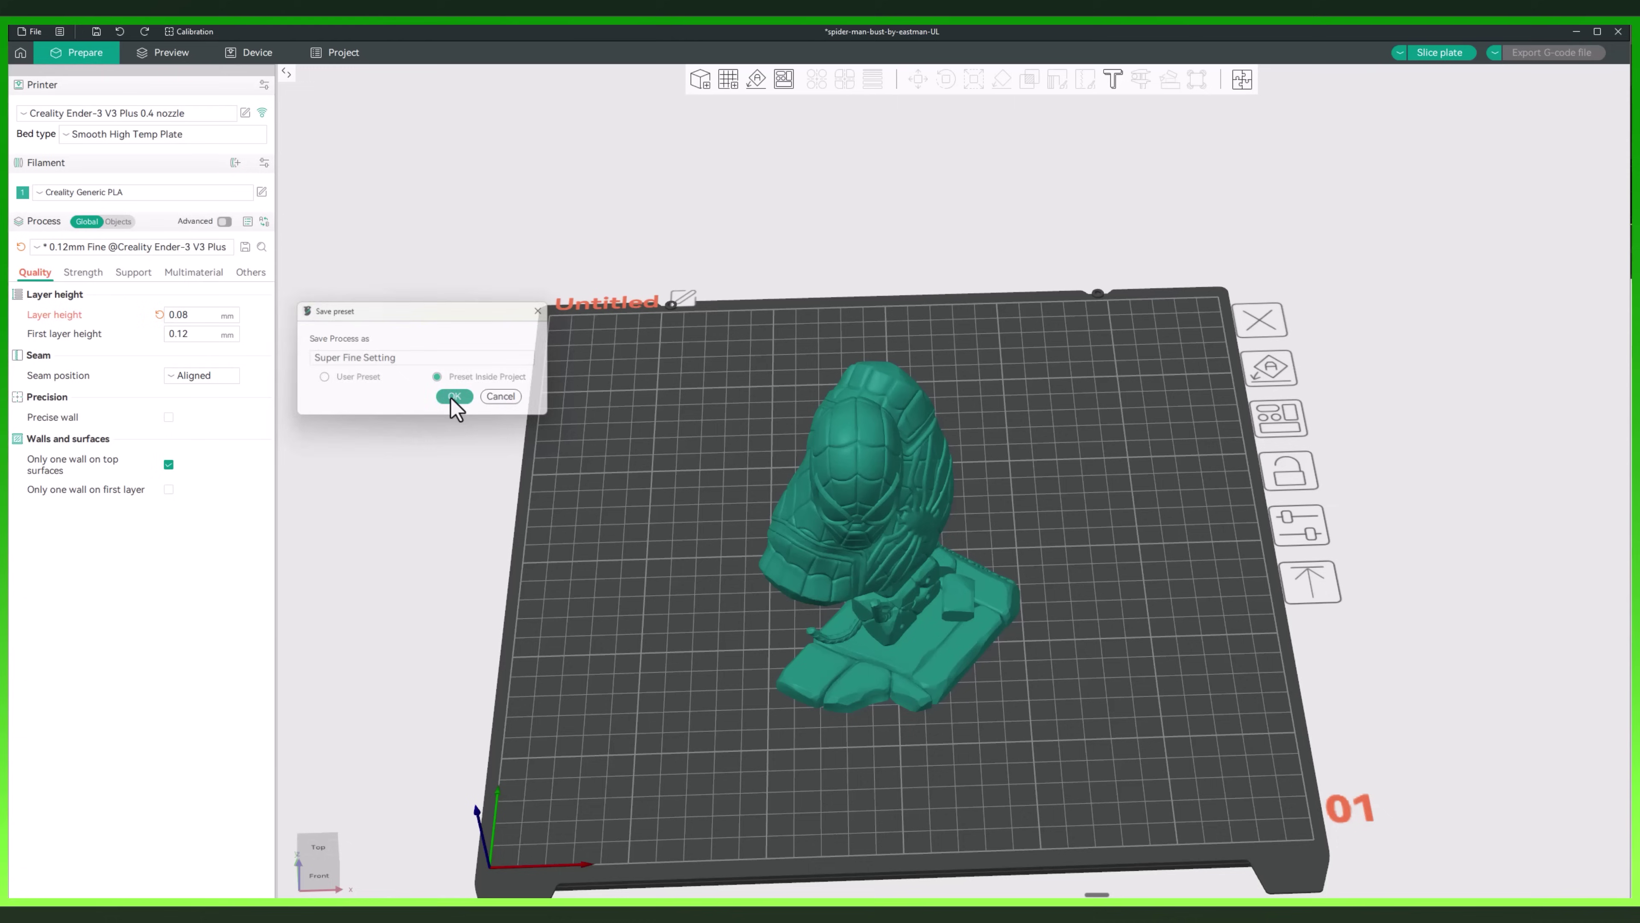
left_click(825, 506)
left_click(120, 247)
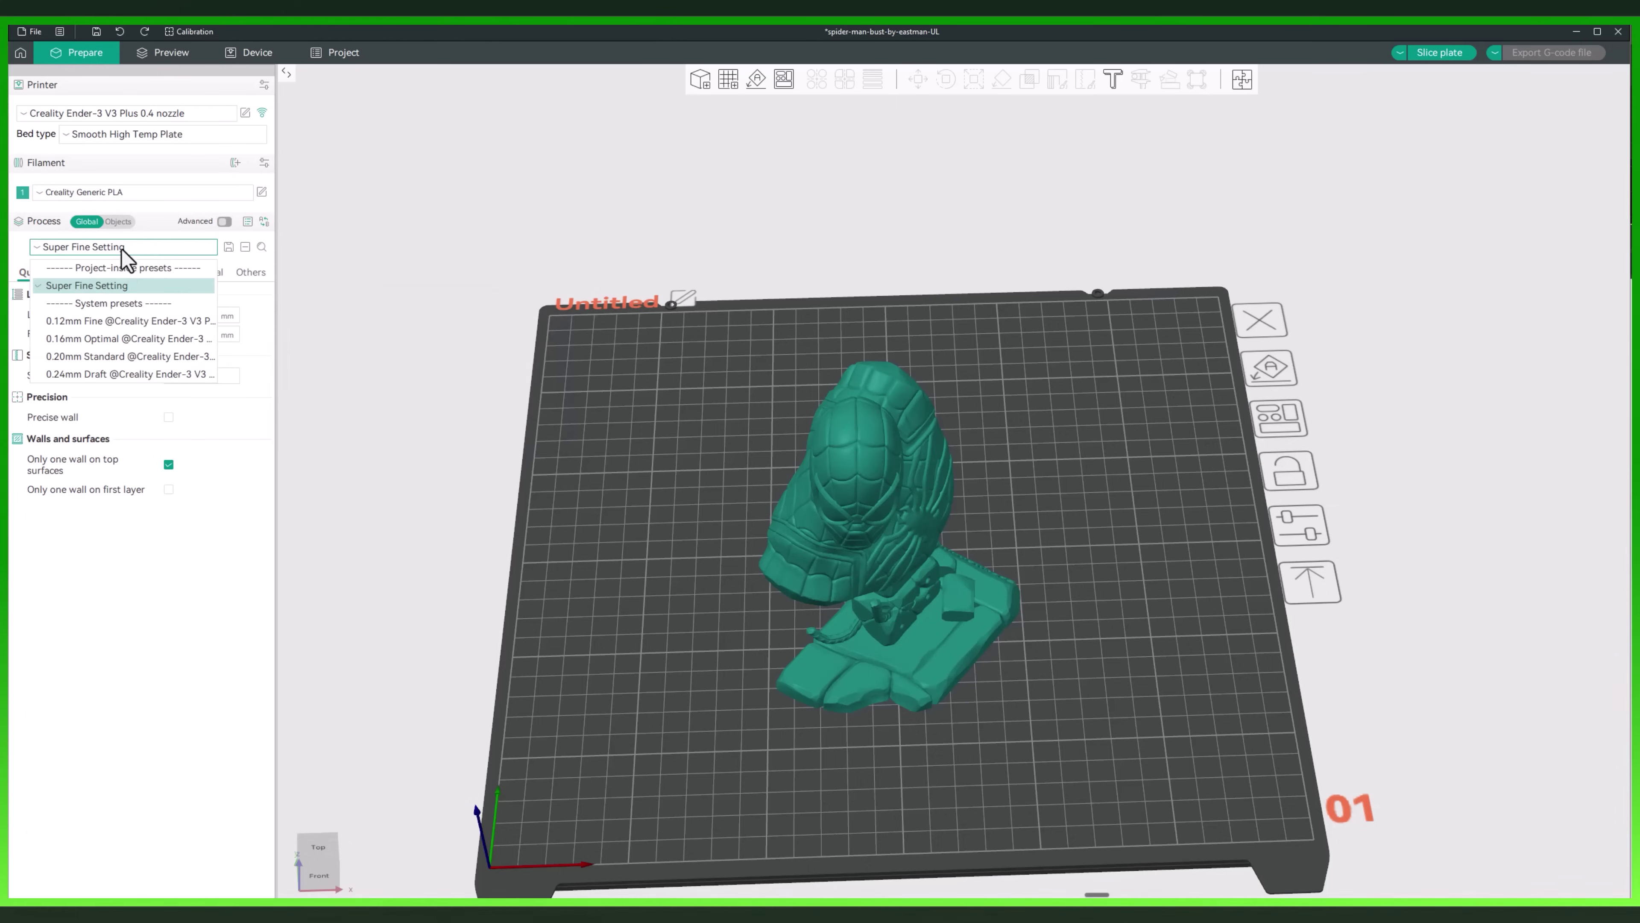
left_click(145, 321)
left_click(123, 247)
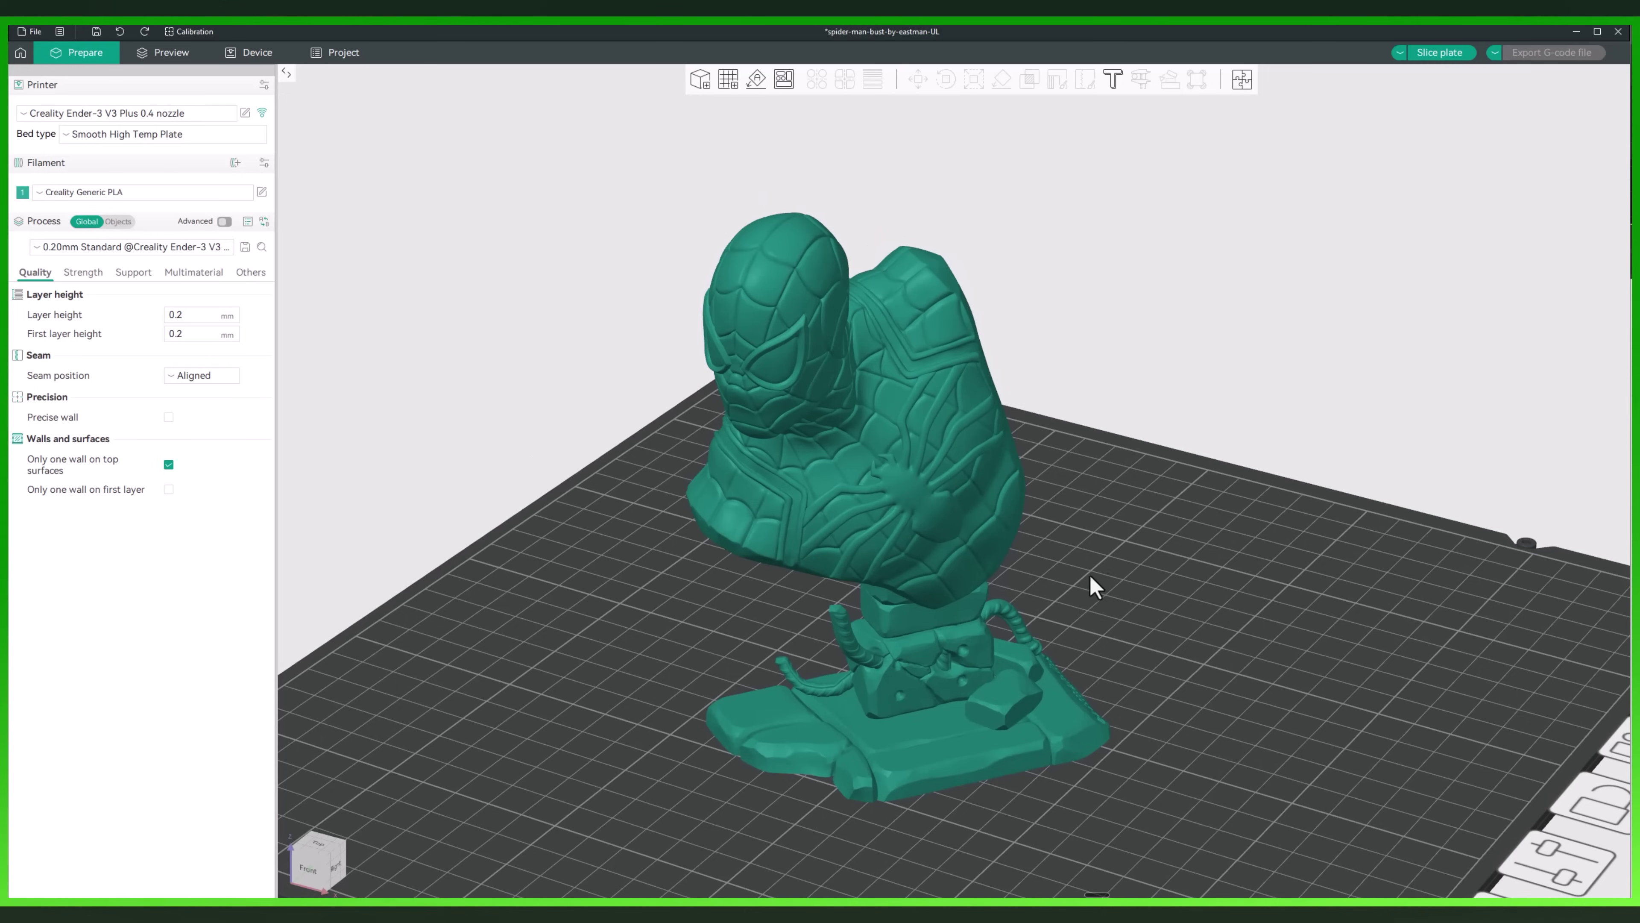
mouse_move(1091, 578)
left_mouse_down()
mouse_move(1119, 564)
mouse_move(1108, 550)
mouse_move(801, 485)
left_mouse_up()
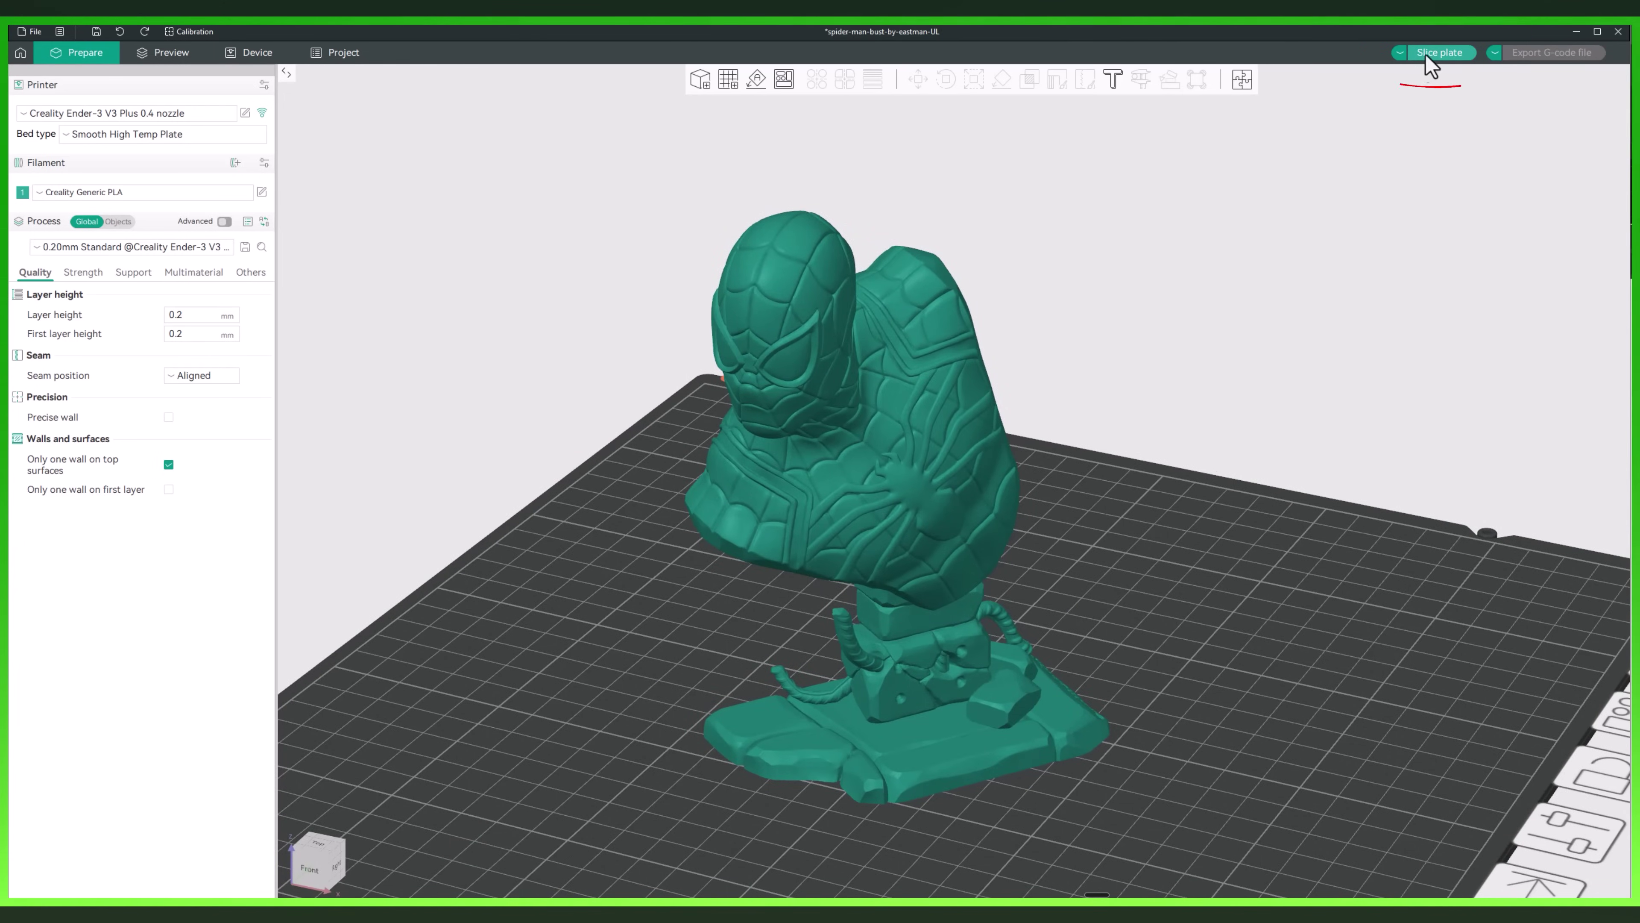
Slice the bust and orbit the preview; estimate is 3h21m and 81.83 g of filament
left_click(1450, 56)
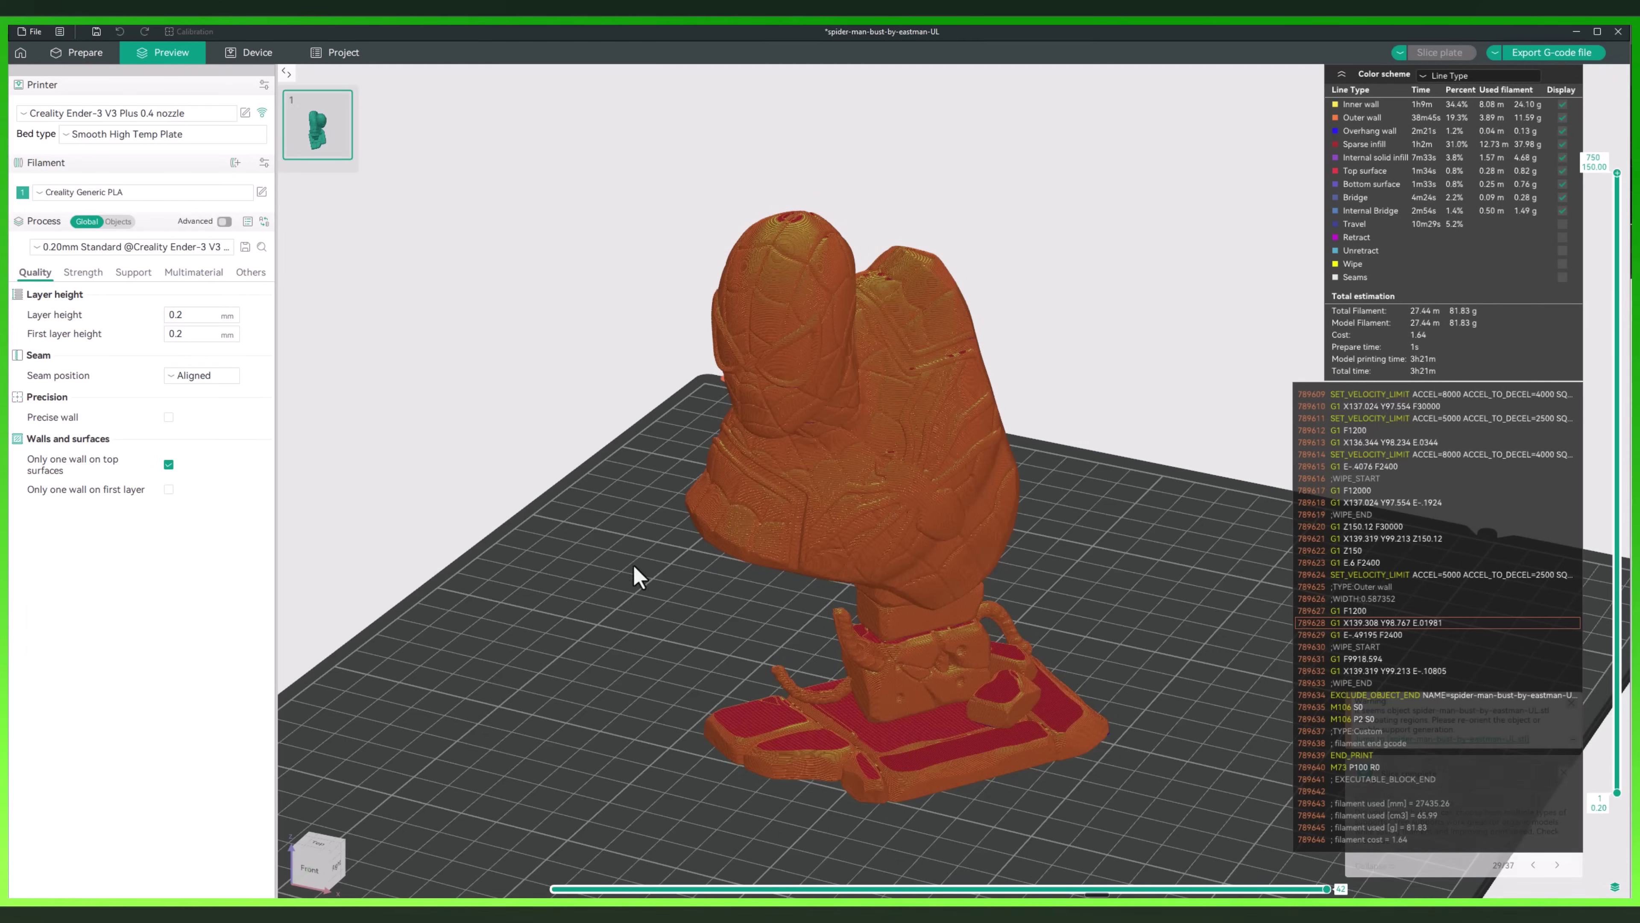
mouse_move(634, 567)
left_mouse_down()
mouse_move(612, 567)
mouse_move(624, 572)
mouse_move(629, 520)
mouse_move(626, 575)
left_mouse_up()
scroll(626, 575, "up", 5)
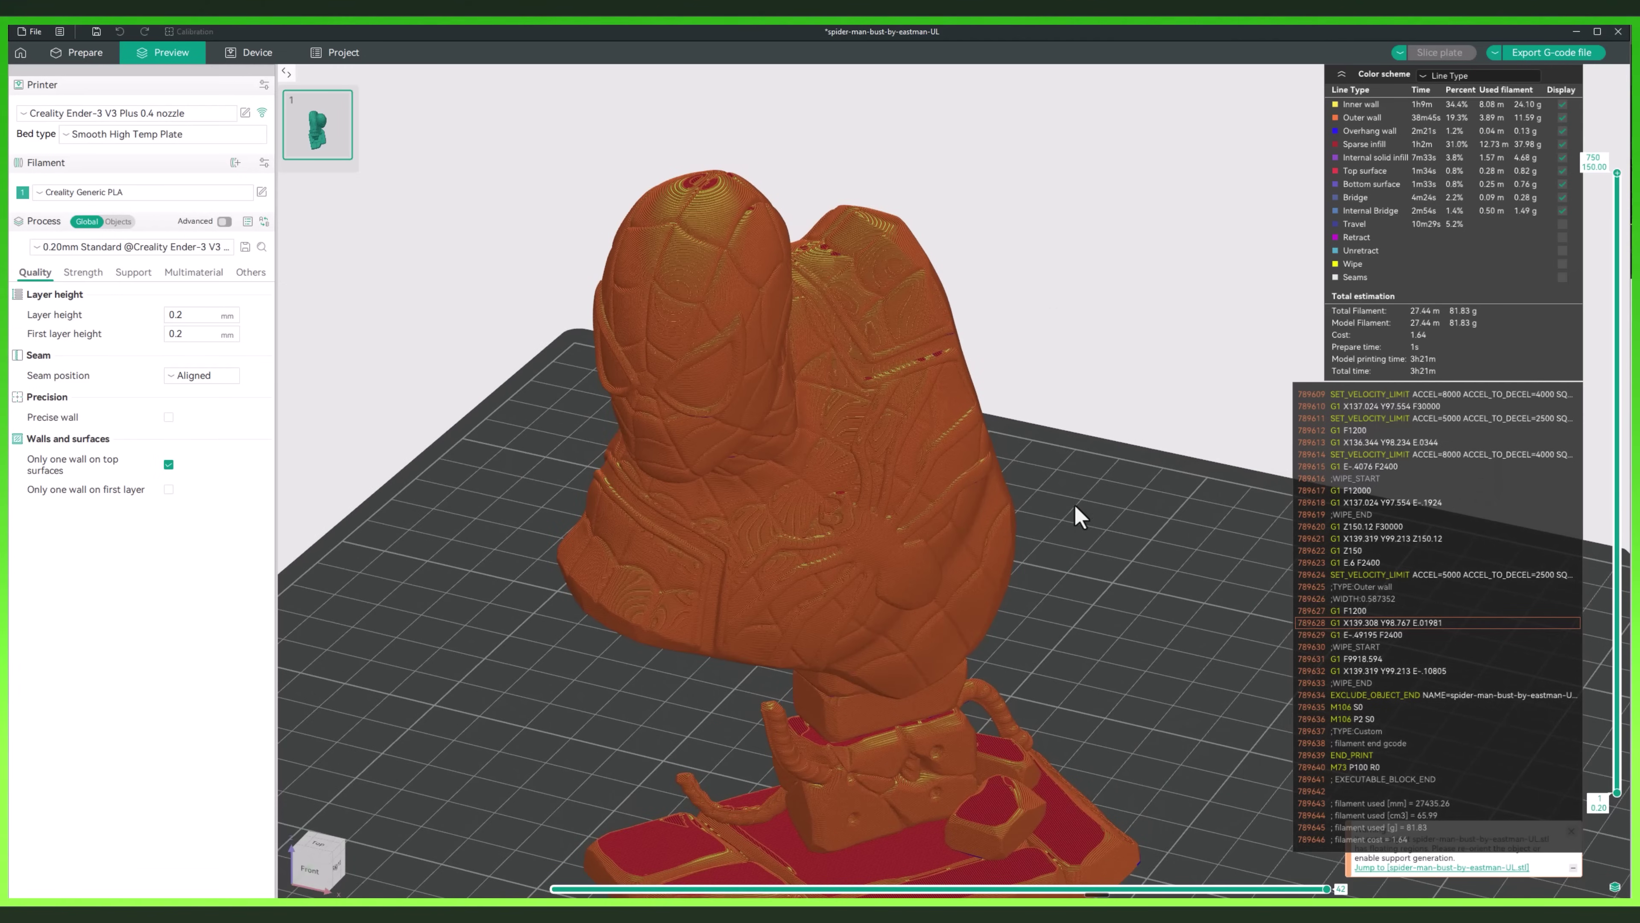
mouse_move(1075, 507)
left_mouse_down()
mouse_move(1168, 517)
mouse_move(1146, 502)
mouse_move(1092, 535)
mouse_move(1131, 529)
mouse_move(1097, 584)
mouse_move(1087, 522)
left_mouse_up()
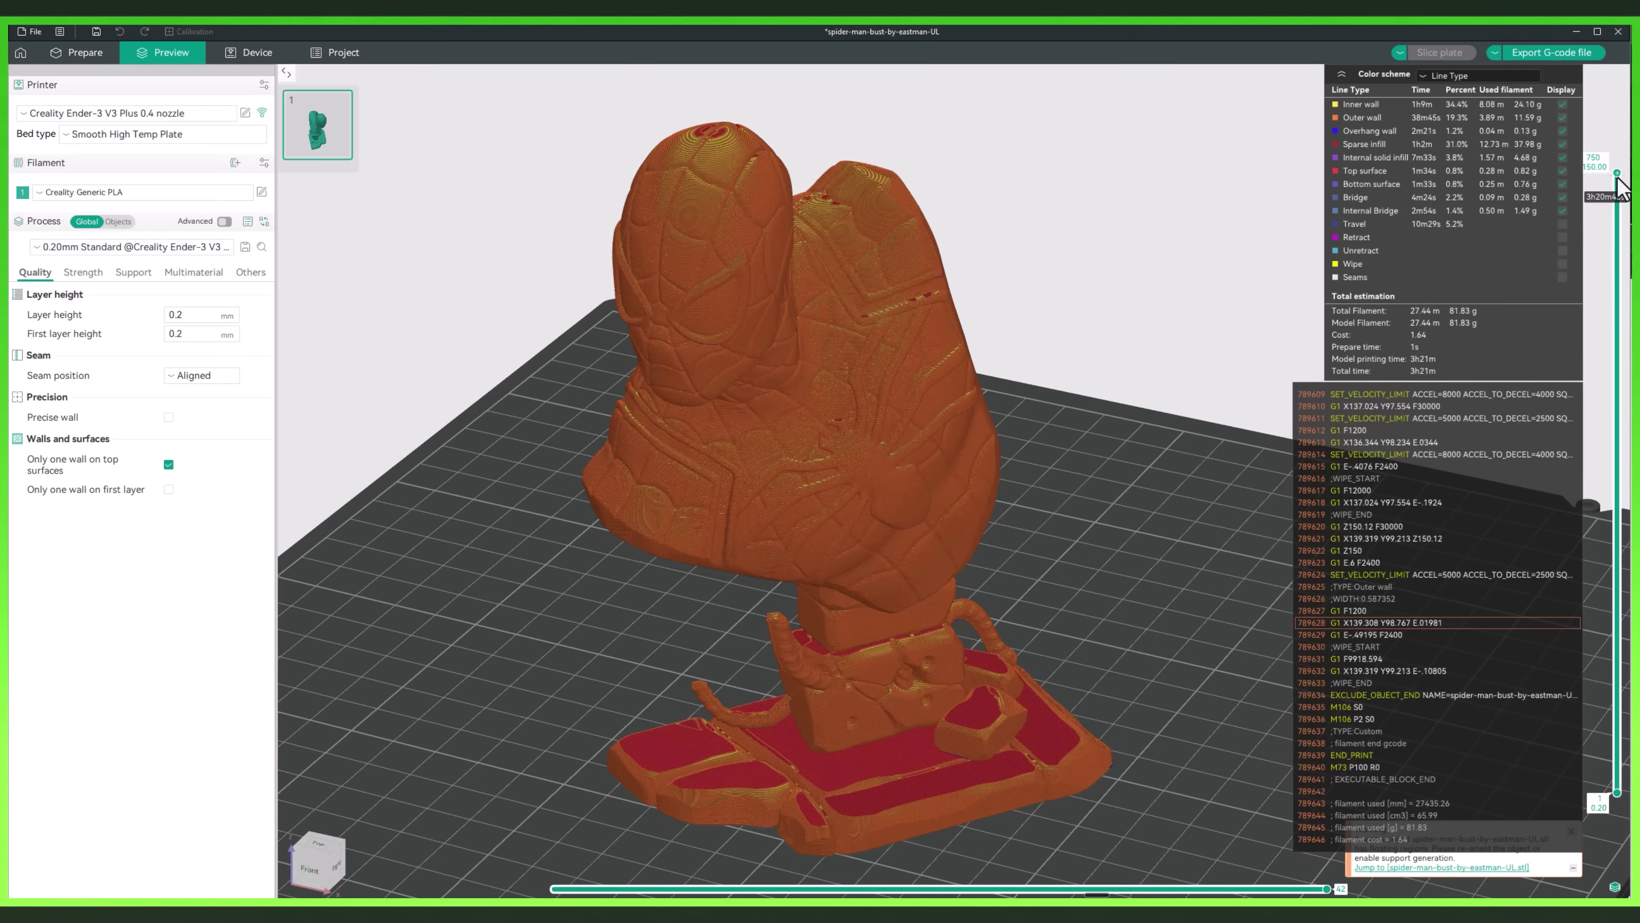
Scrub the layer slider down and up through the bust's layers, ending on layer 1
left_click_drag(1618, 175, 1618, 791)
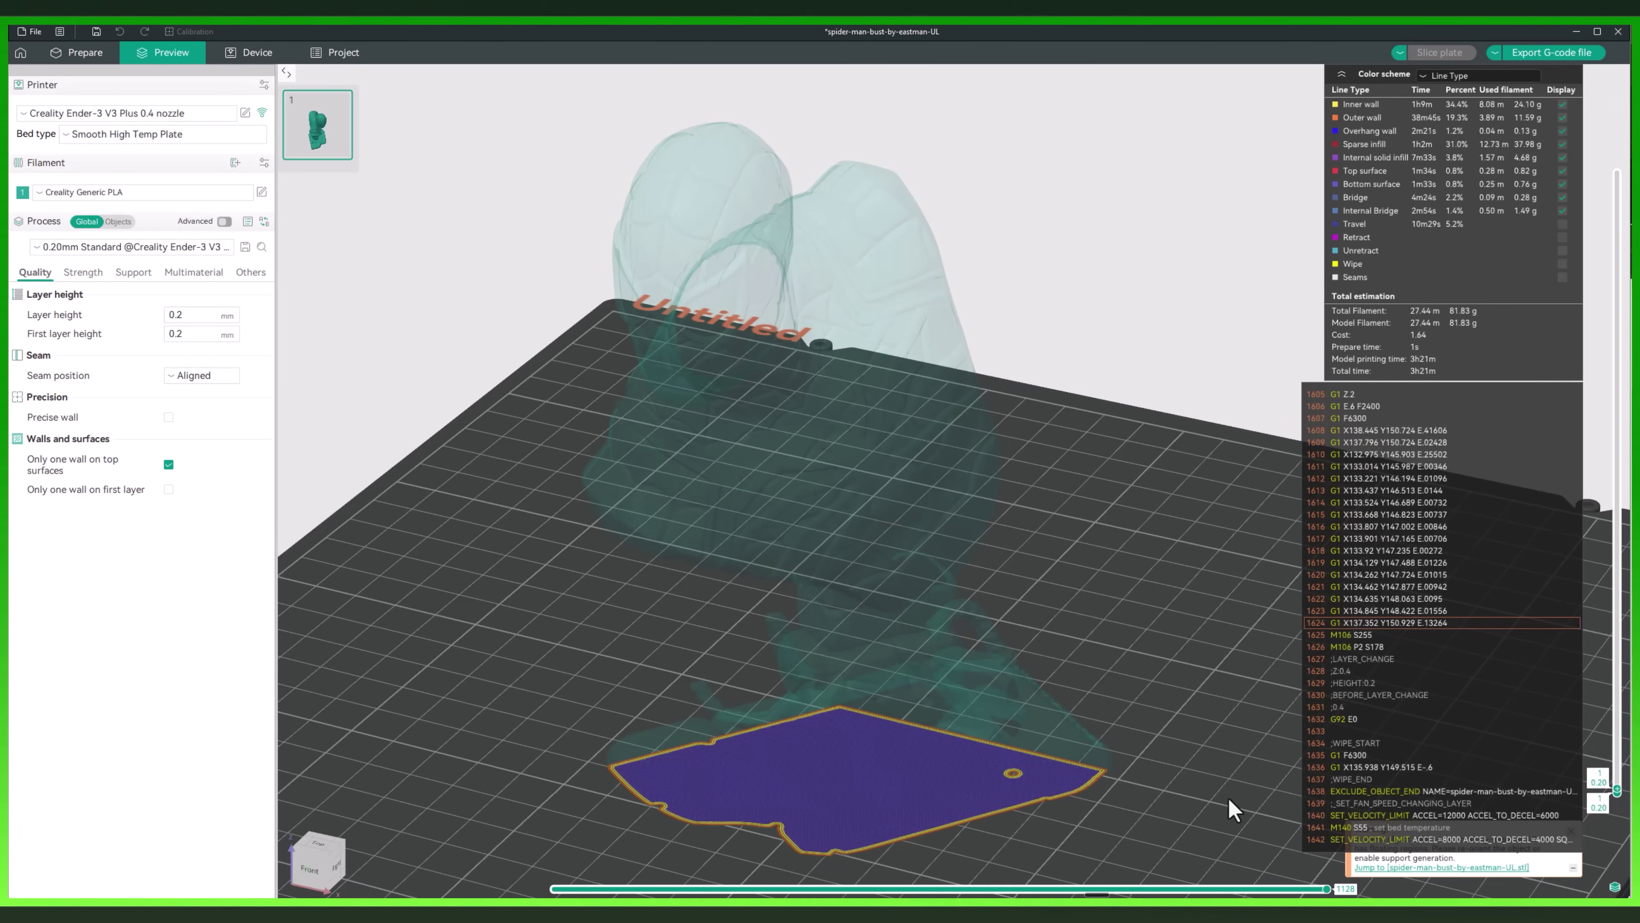
left_click_drag(1228, 799, 1068, 780)
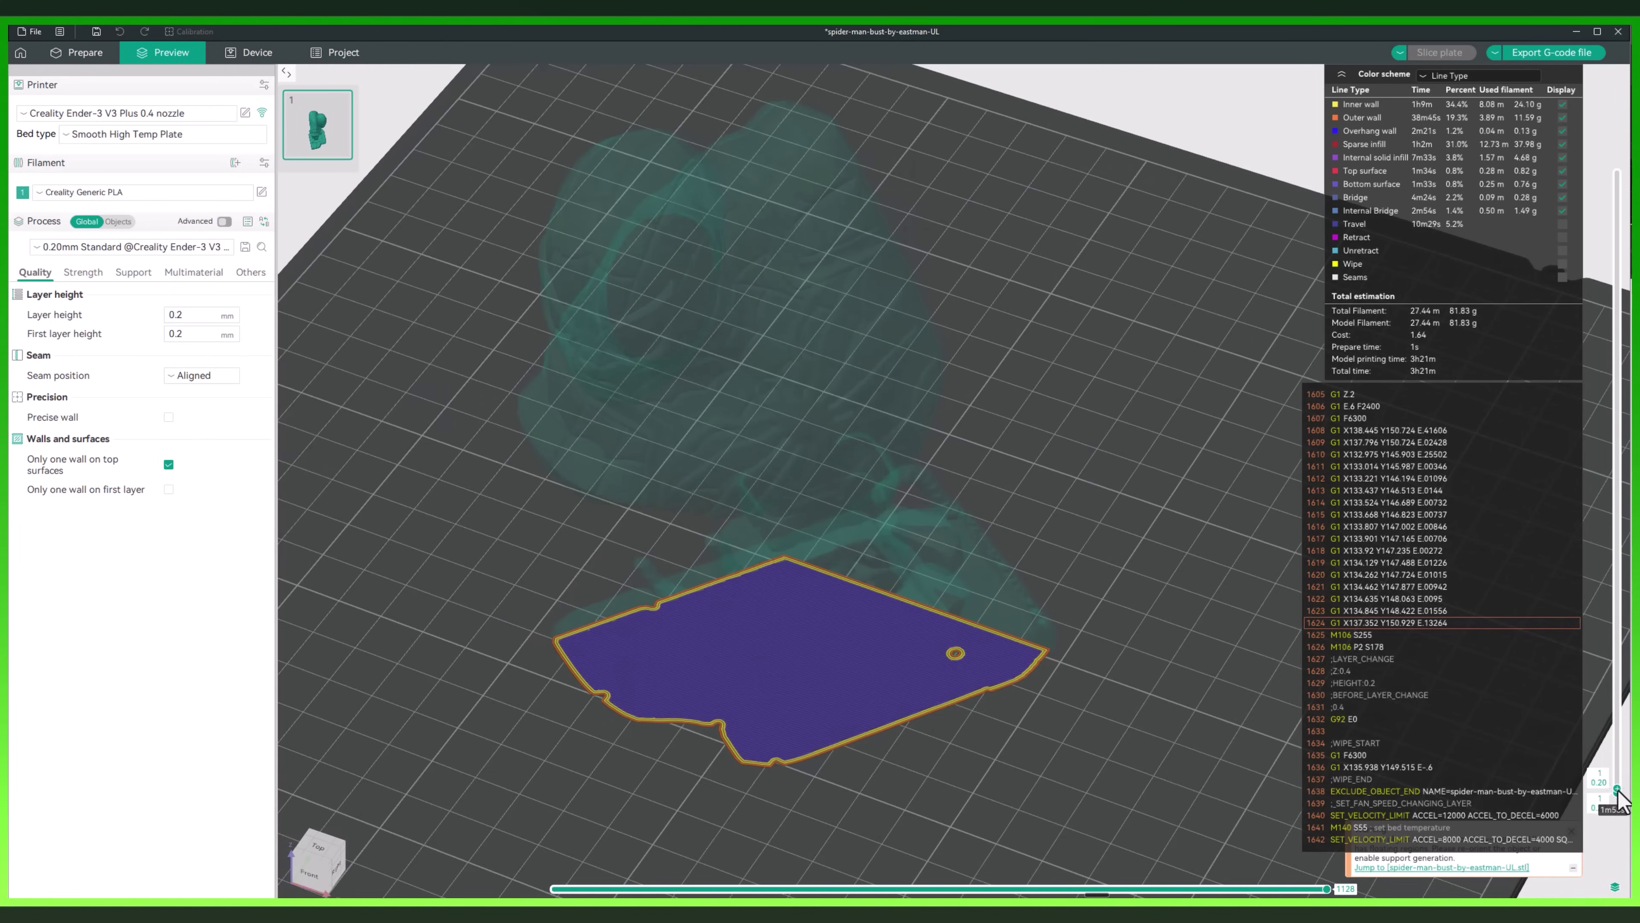
left_click_drag(1618, 790, 1619, 790)
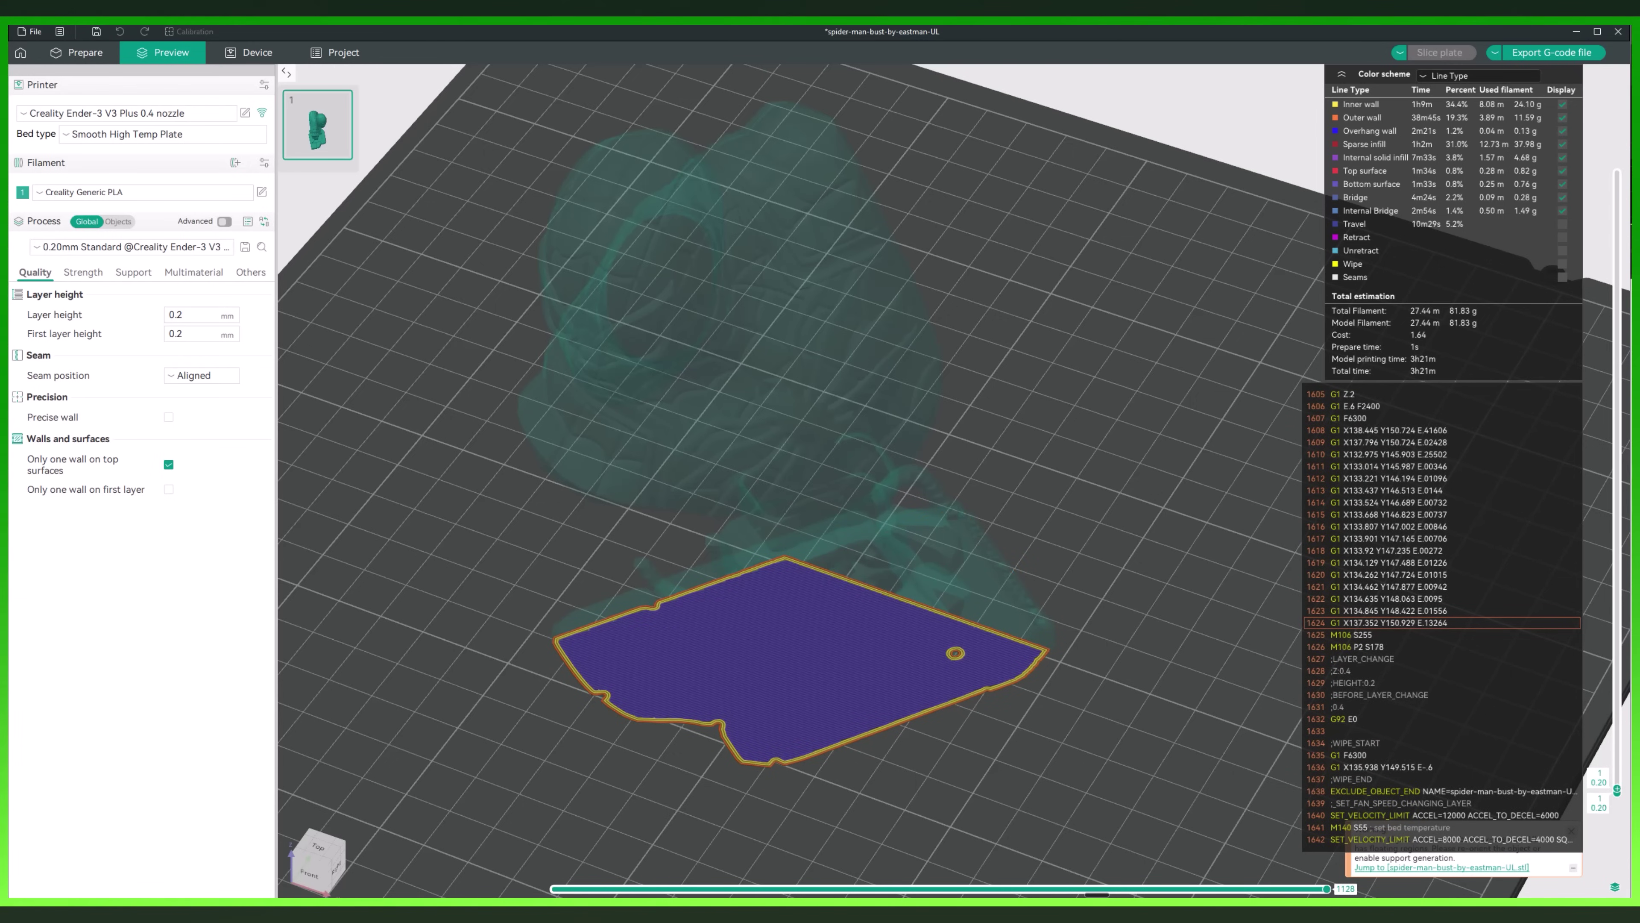
left_click_drag(1615, 785, 1620, 802)
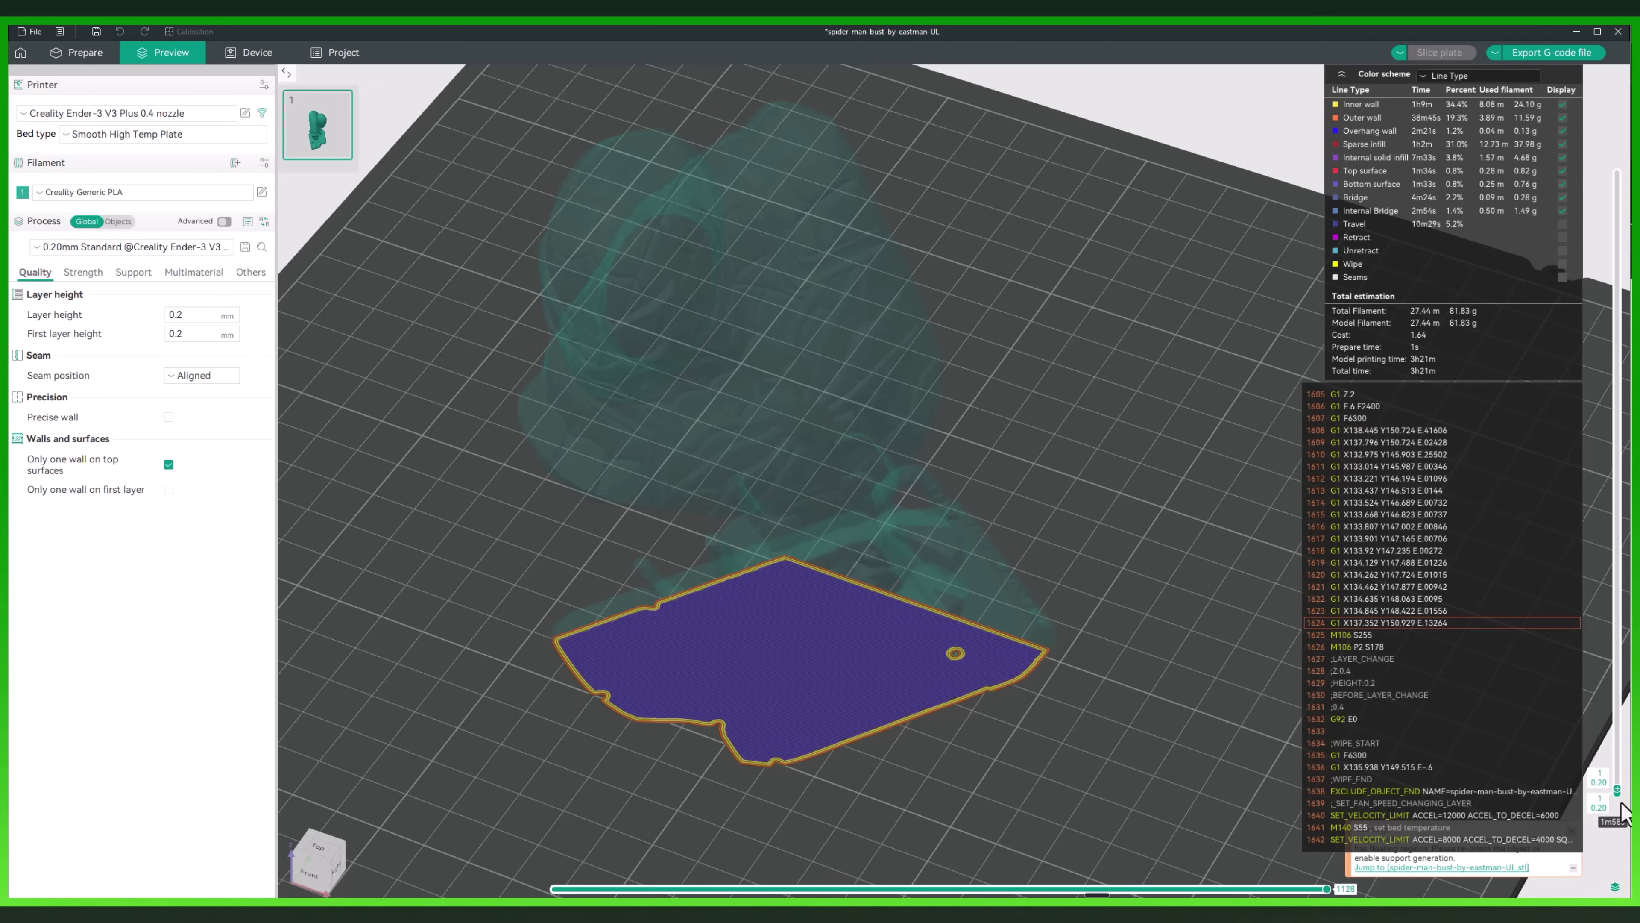
In Prepare, use Lay on Face to set the bust on its base face, then re-slice
left_click(81, 56)
left_click(825, 373)
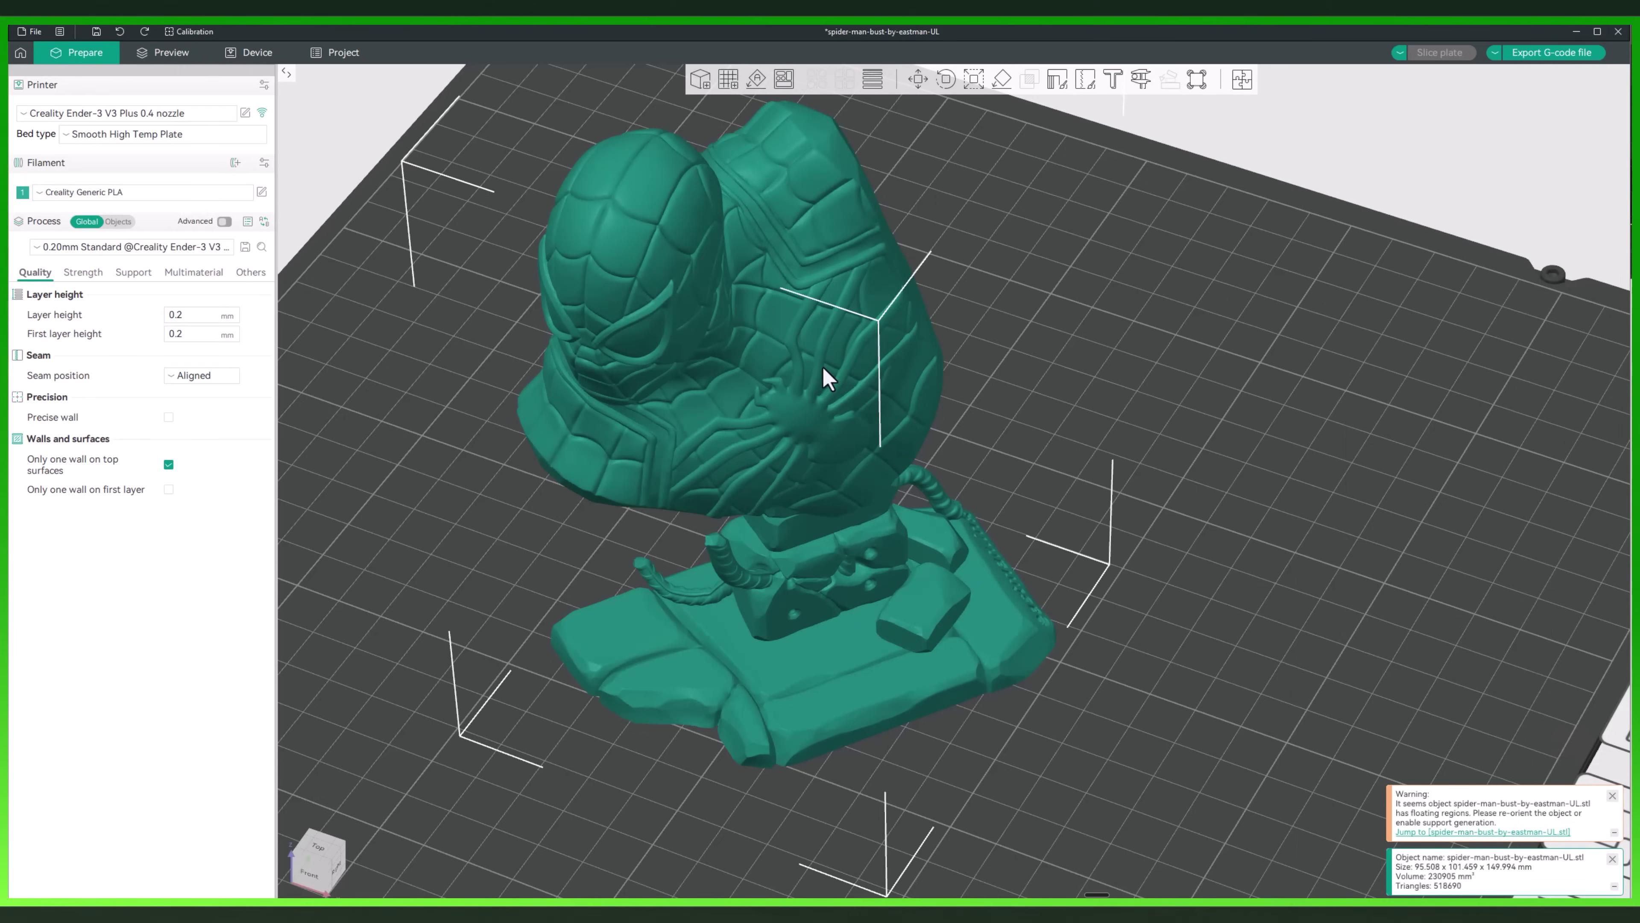
left_click(1001, 80)
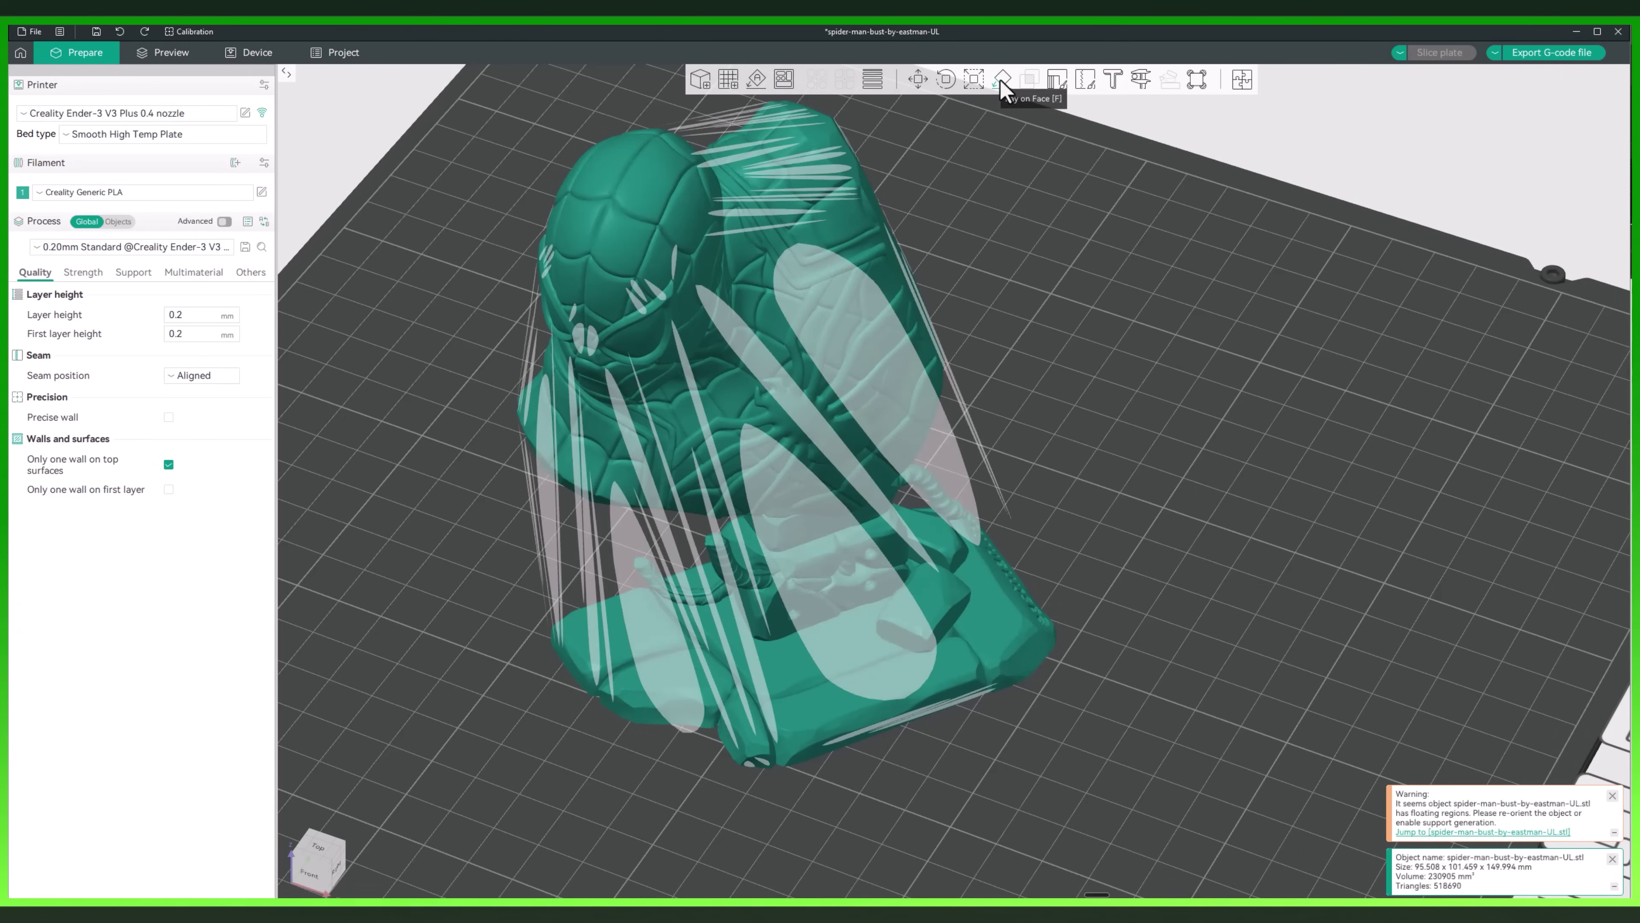
left_click_drag(1227, 675, 880, 658)
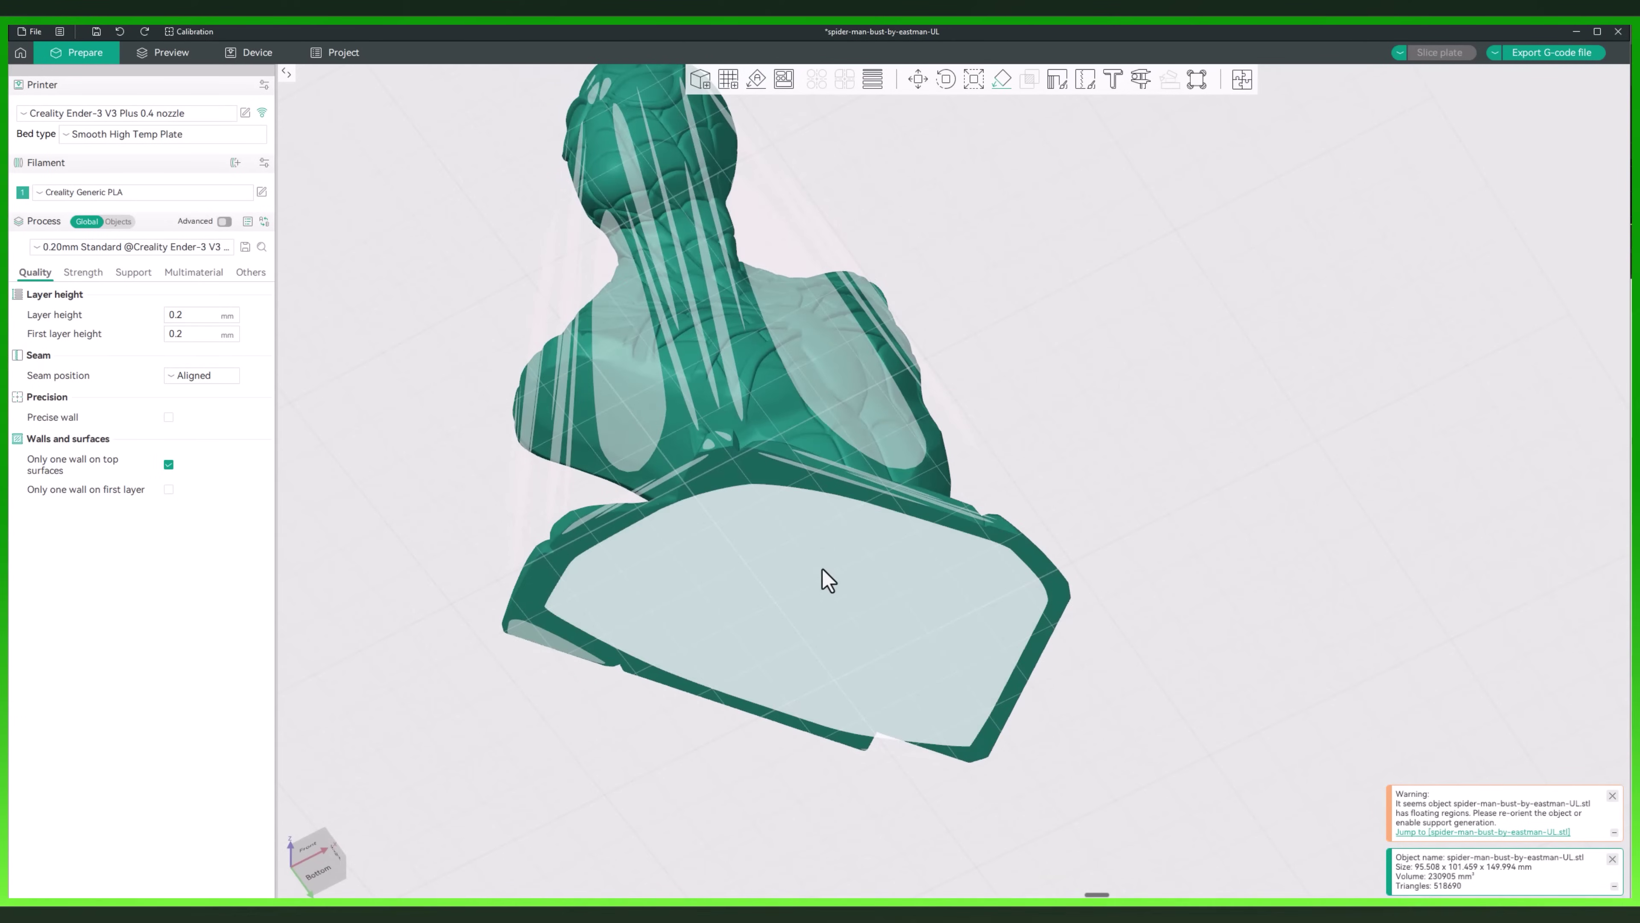
left_click(811, 620)
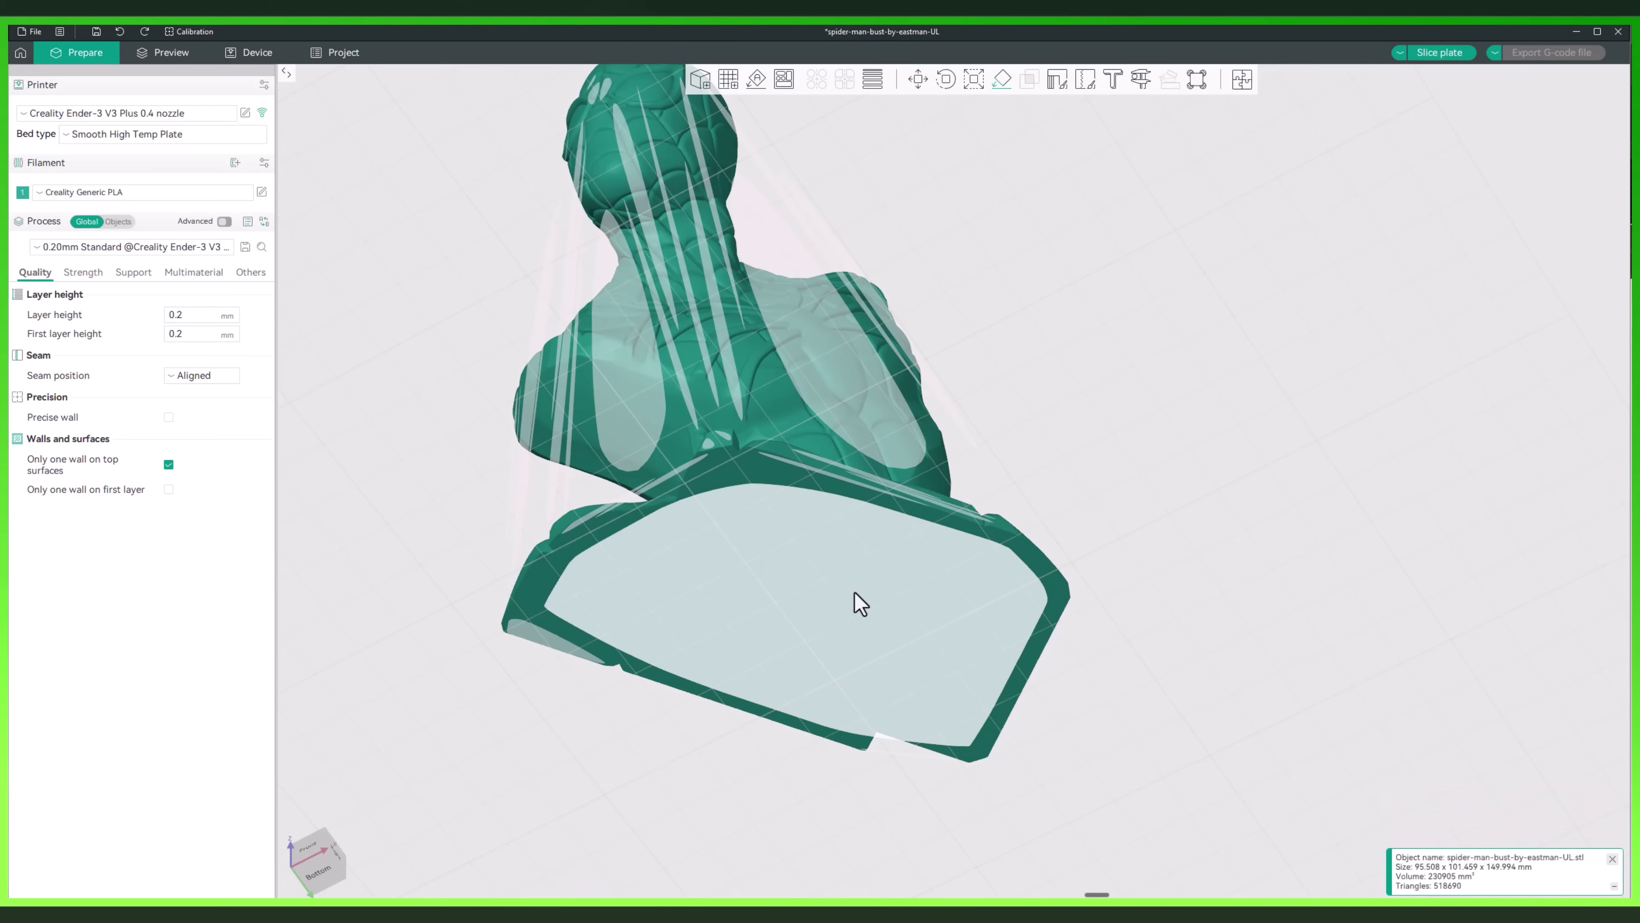
left_click_drag(1205, 377, 1111, 534)
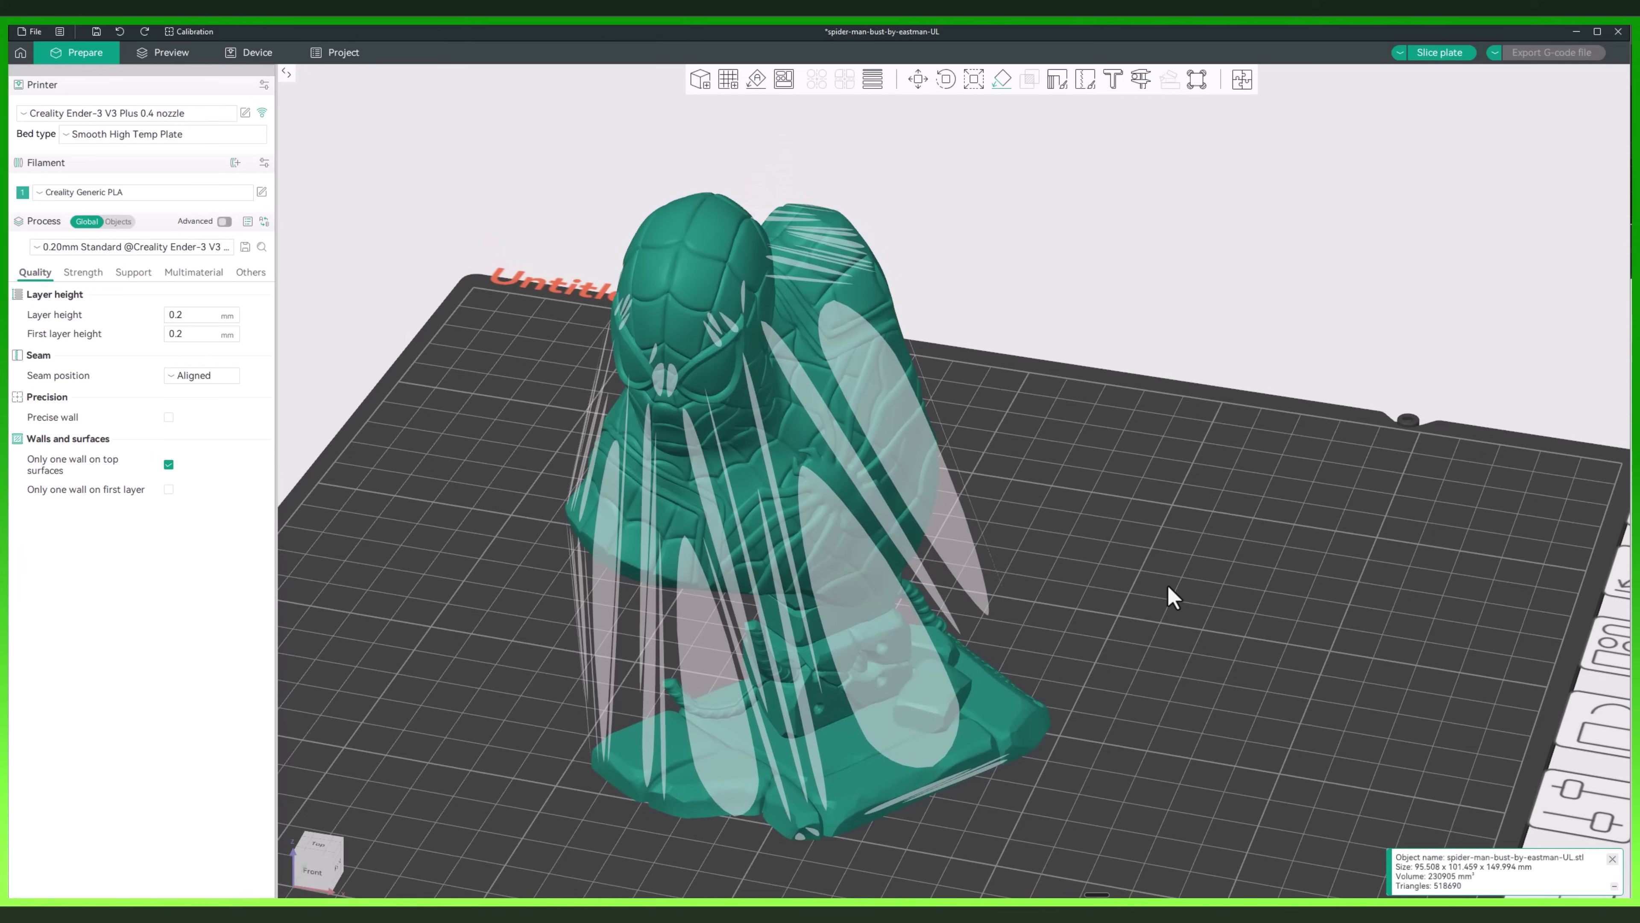
left_click(1064, 449)
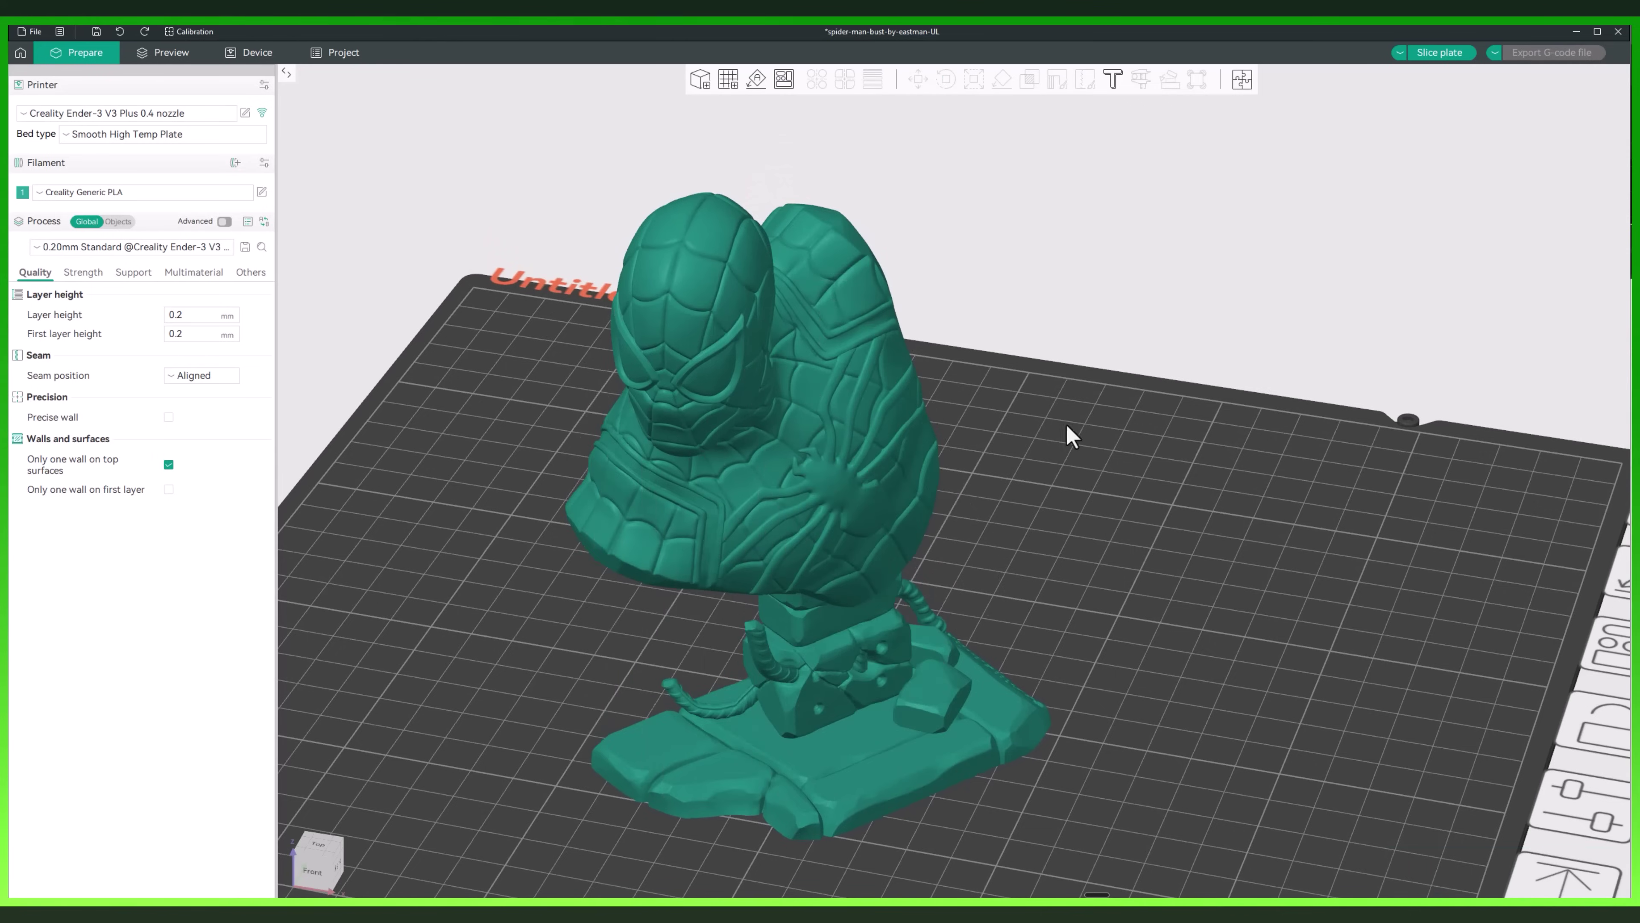
left_click(1429, 51)
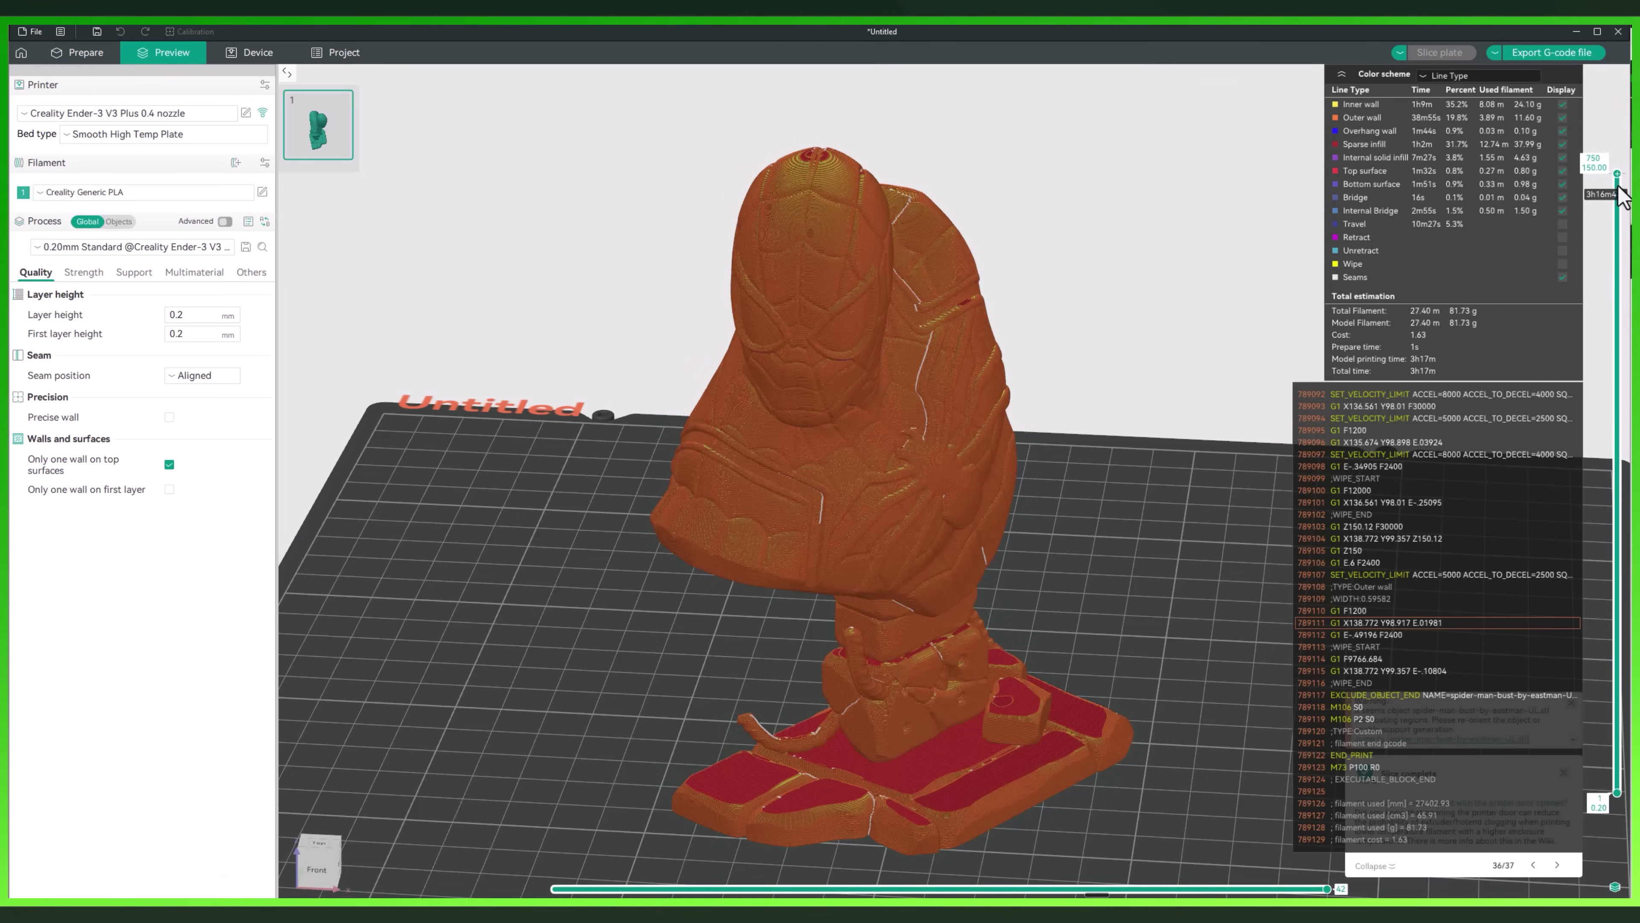
Inspect the re-sliced bust's first layer, then raise the preview to layer 45
left_click_drag(1619, 187, 1576, 825)
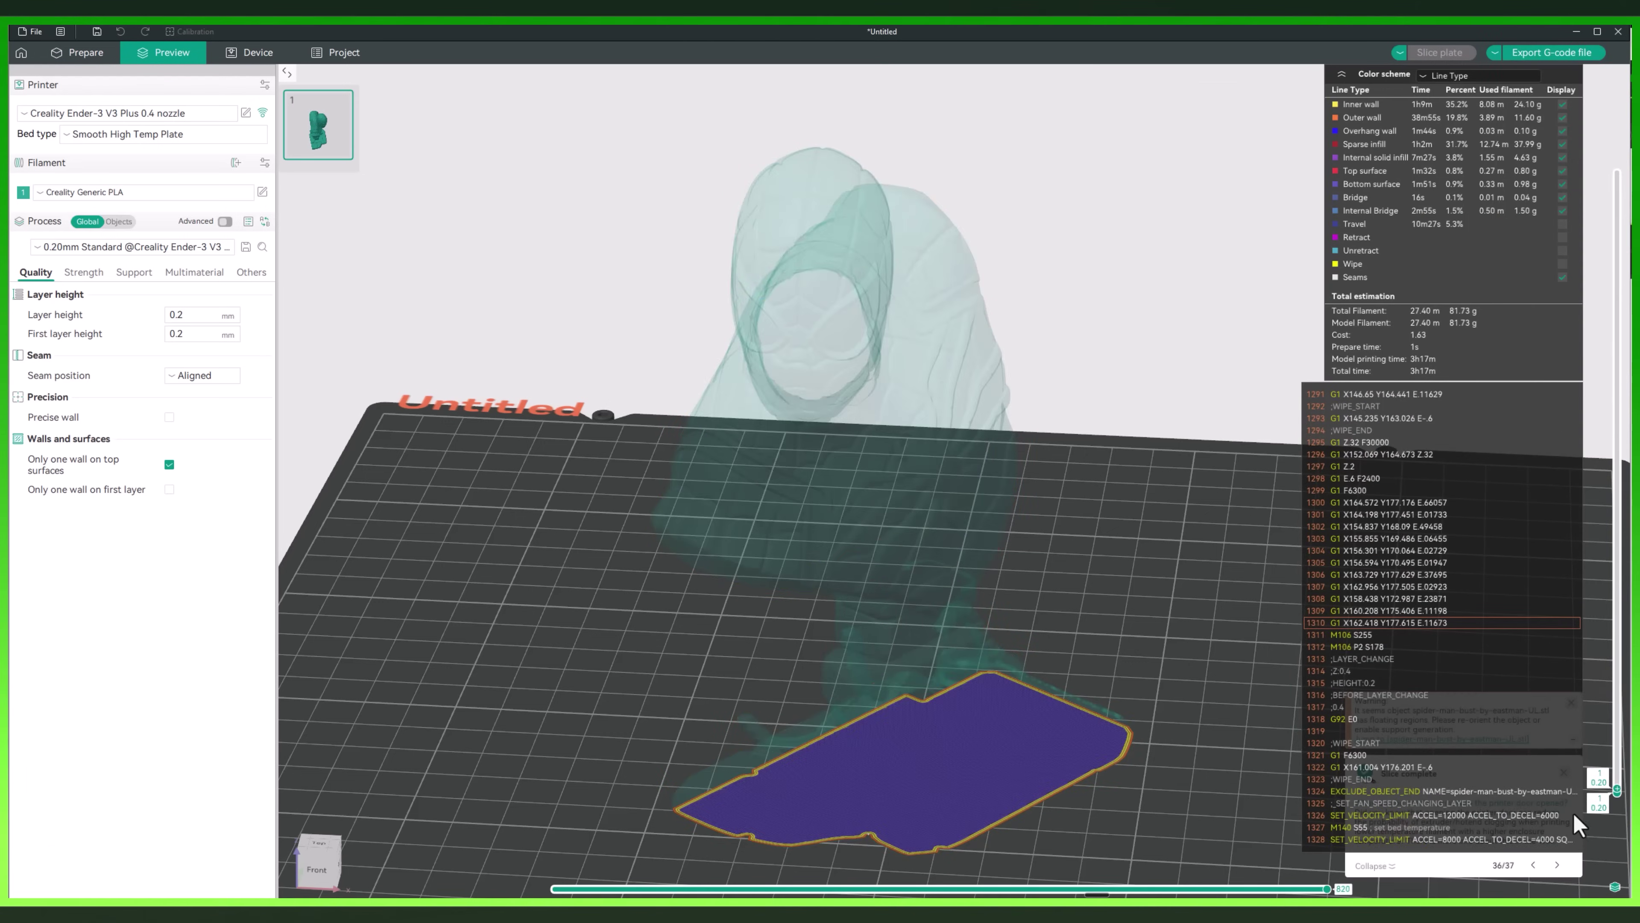
left_click_drag(1155, 665, 1213, 534)
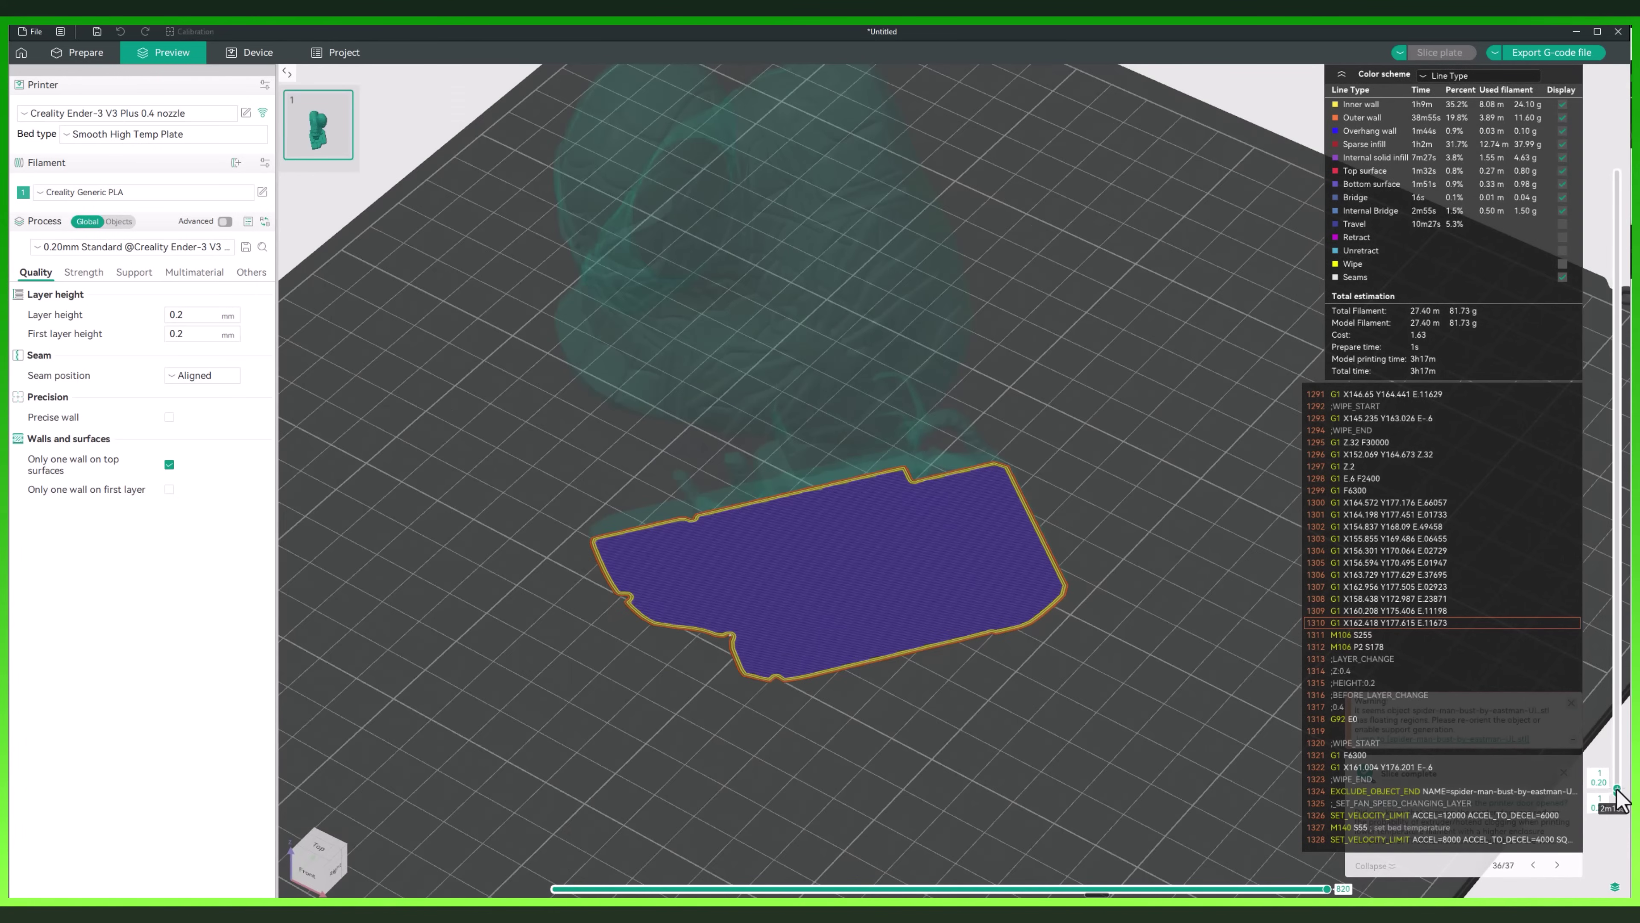
left_click_drag(1616, 790, 1533, 383)
scroll(1022, 645, "up", 5)
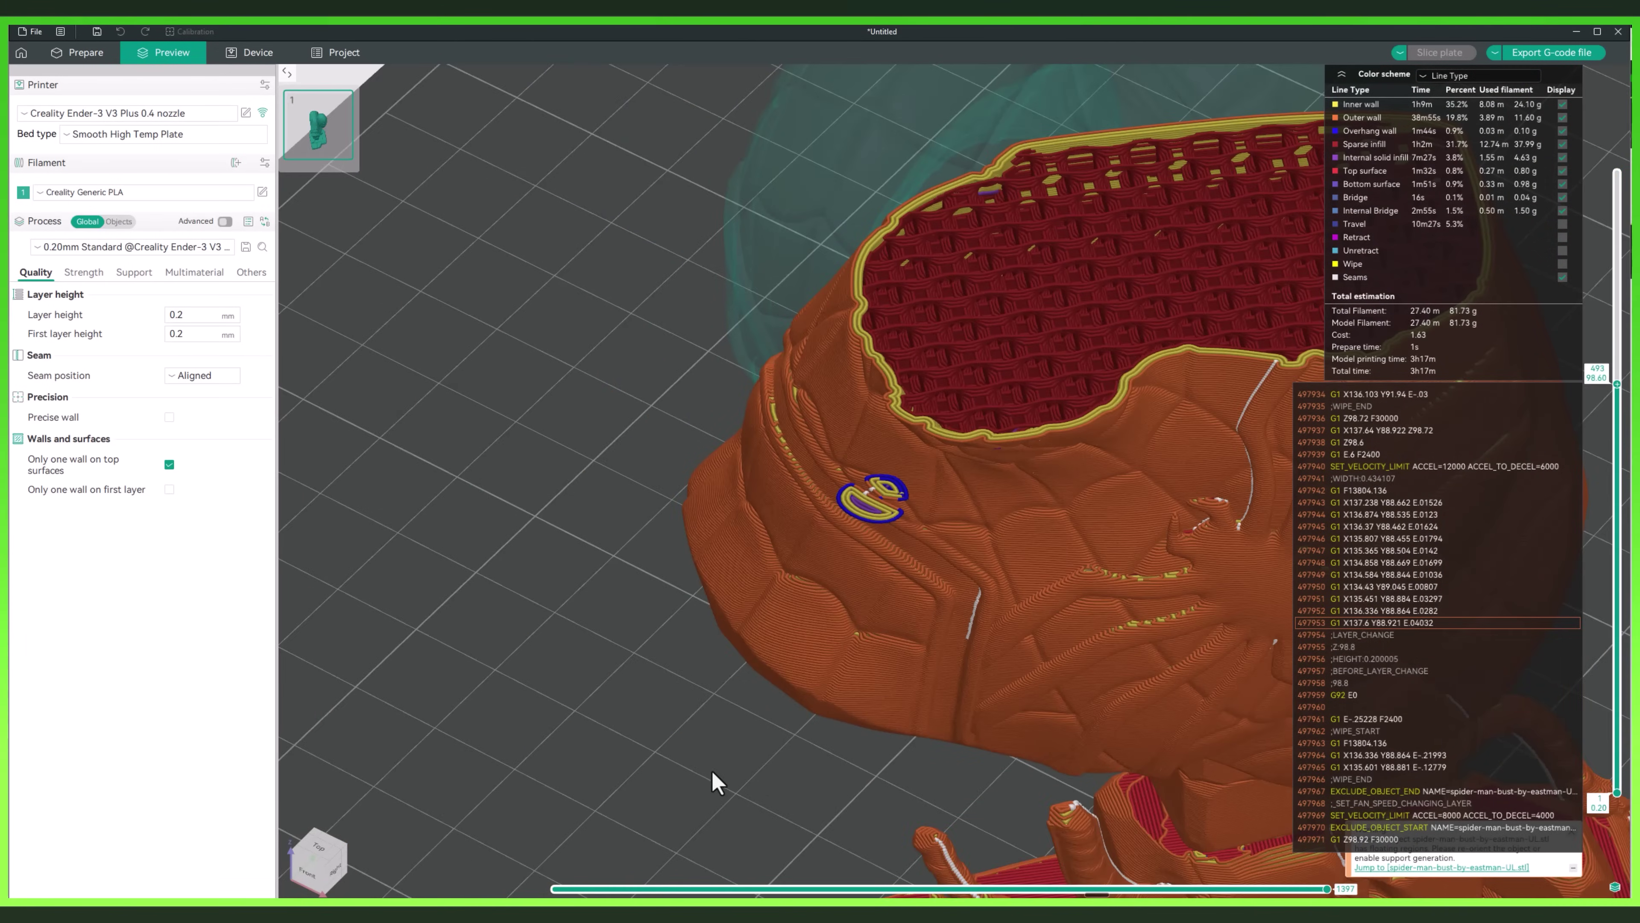
left_click_drag(714, 781, 709, 611)
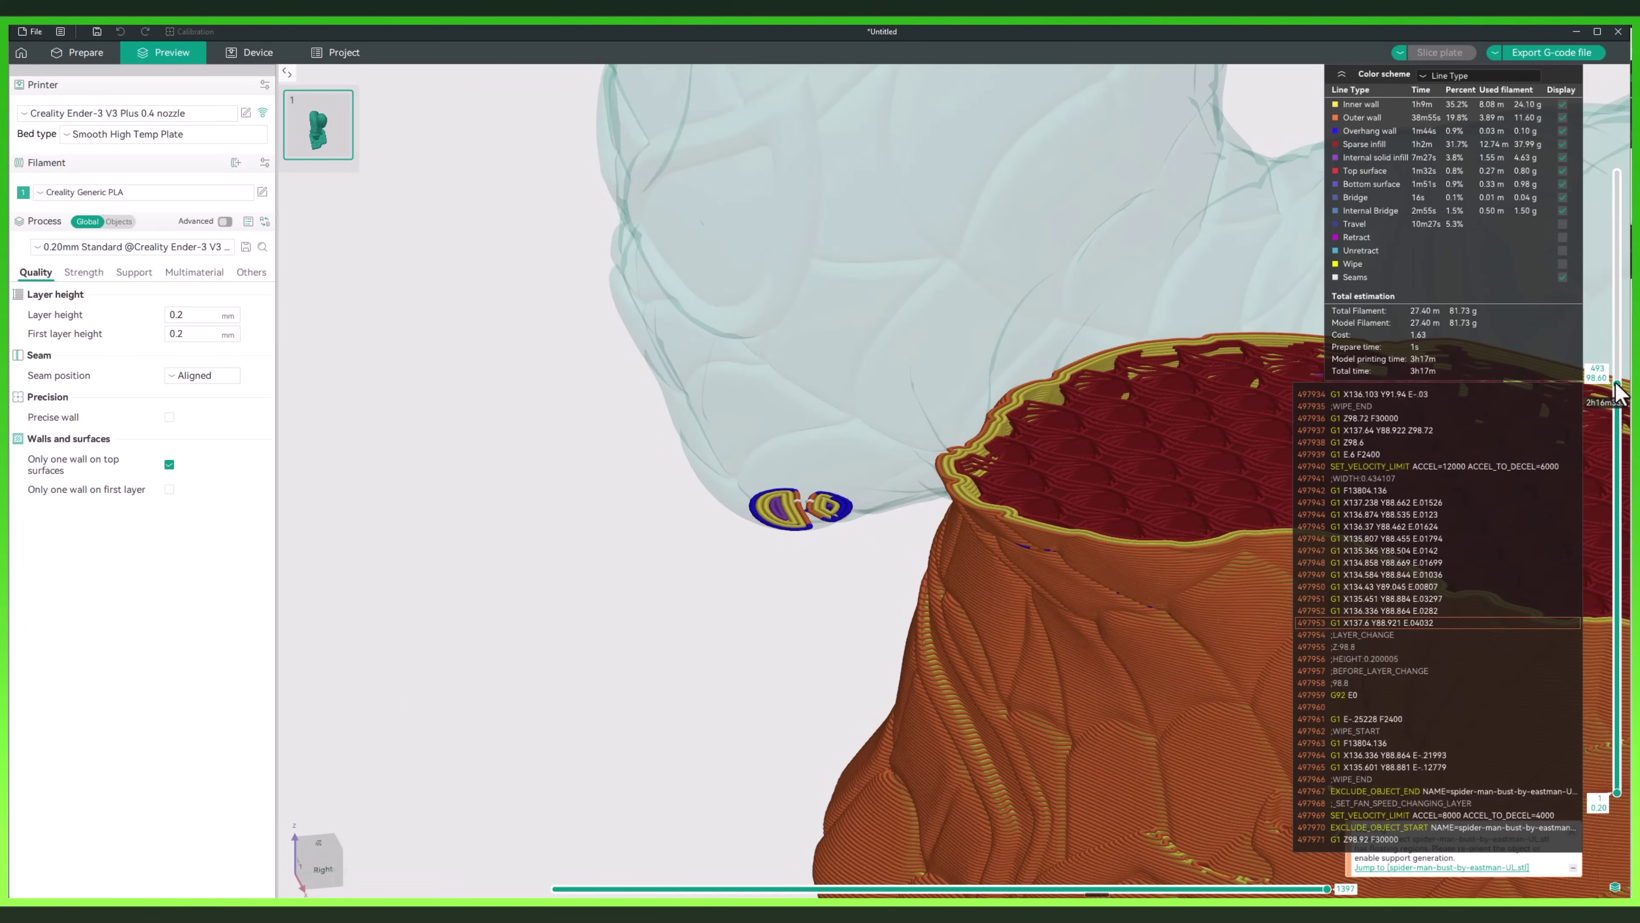
Raise the preview to layer 498 and examine the unsupported overhang from several angles
left_click_drag(1618, 391, 1618, 387)
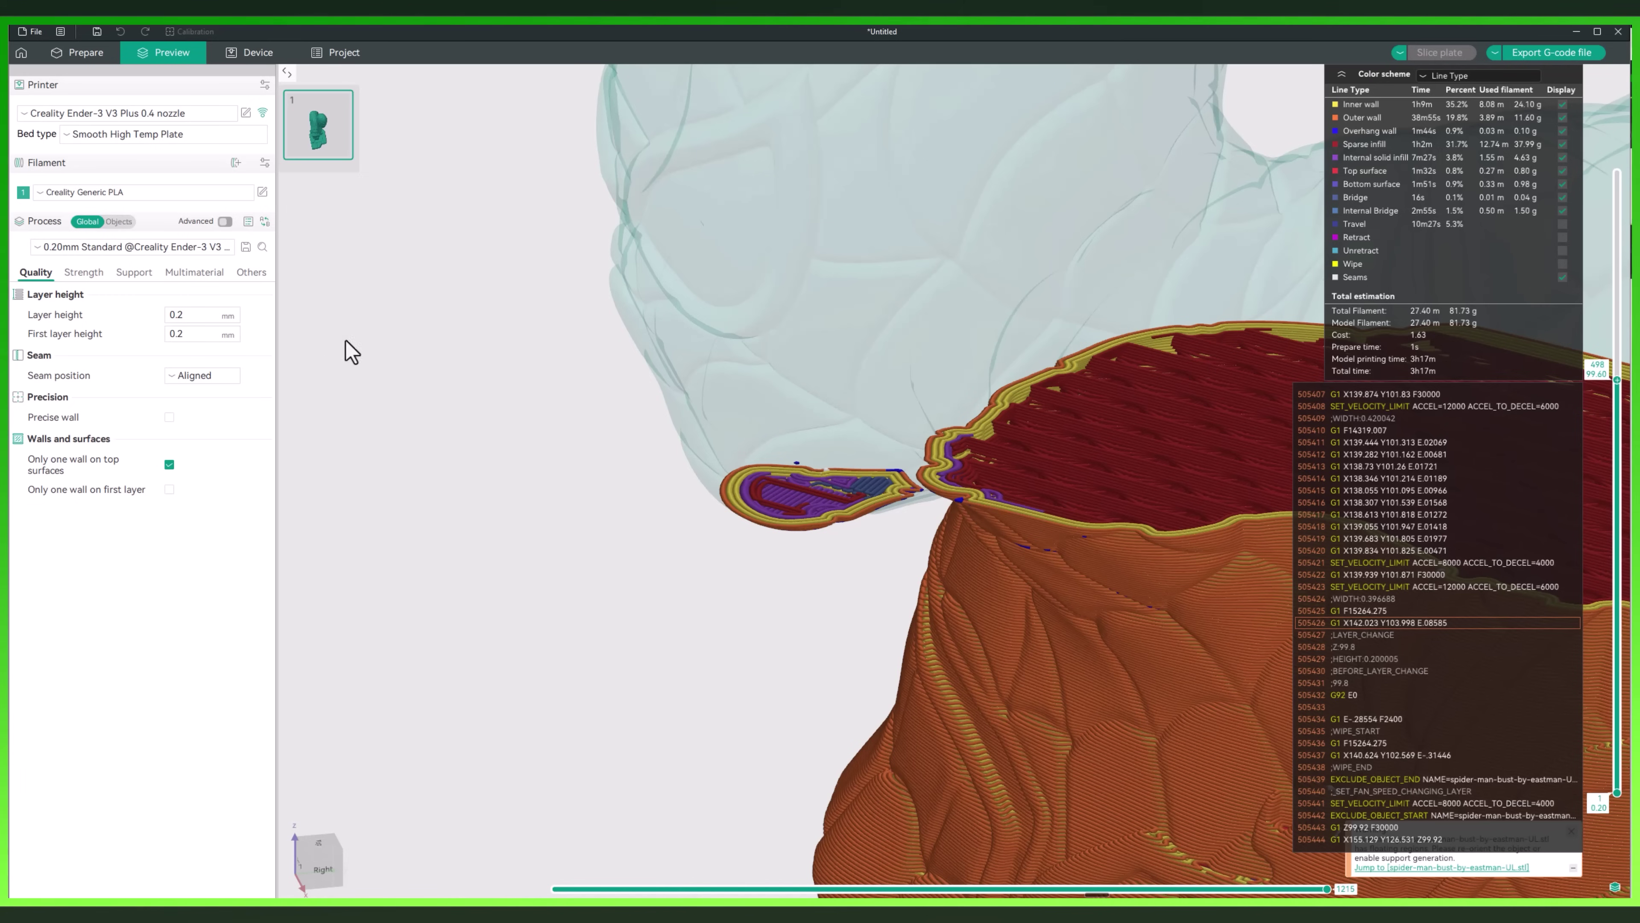
right_click_drag(627, 630, 465, 624)
mouse_move(460, 612)
left_mouse_down()
mouse_move(445, 644)
mouse_move(472, 638)
mouse_move(470, 610)
left_mouse_up()
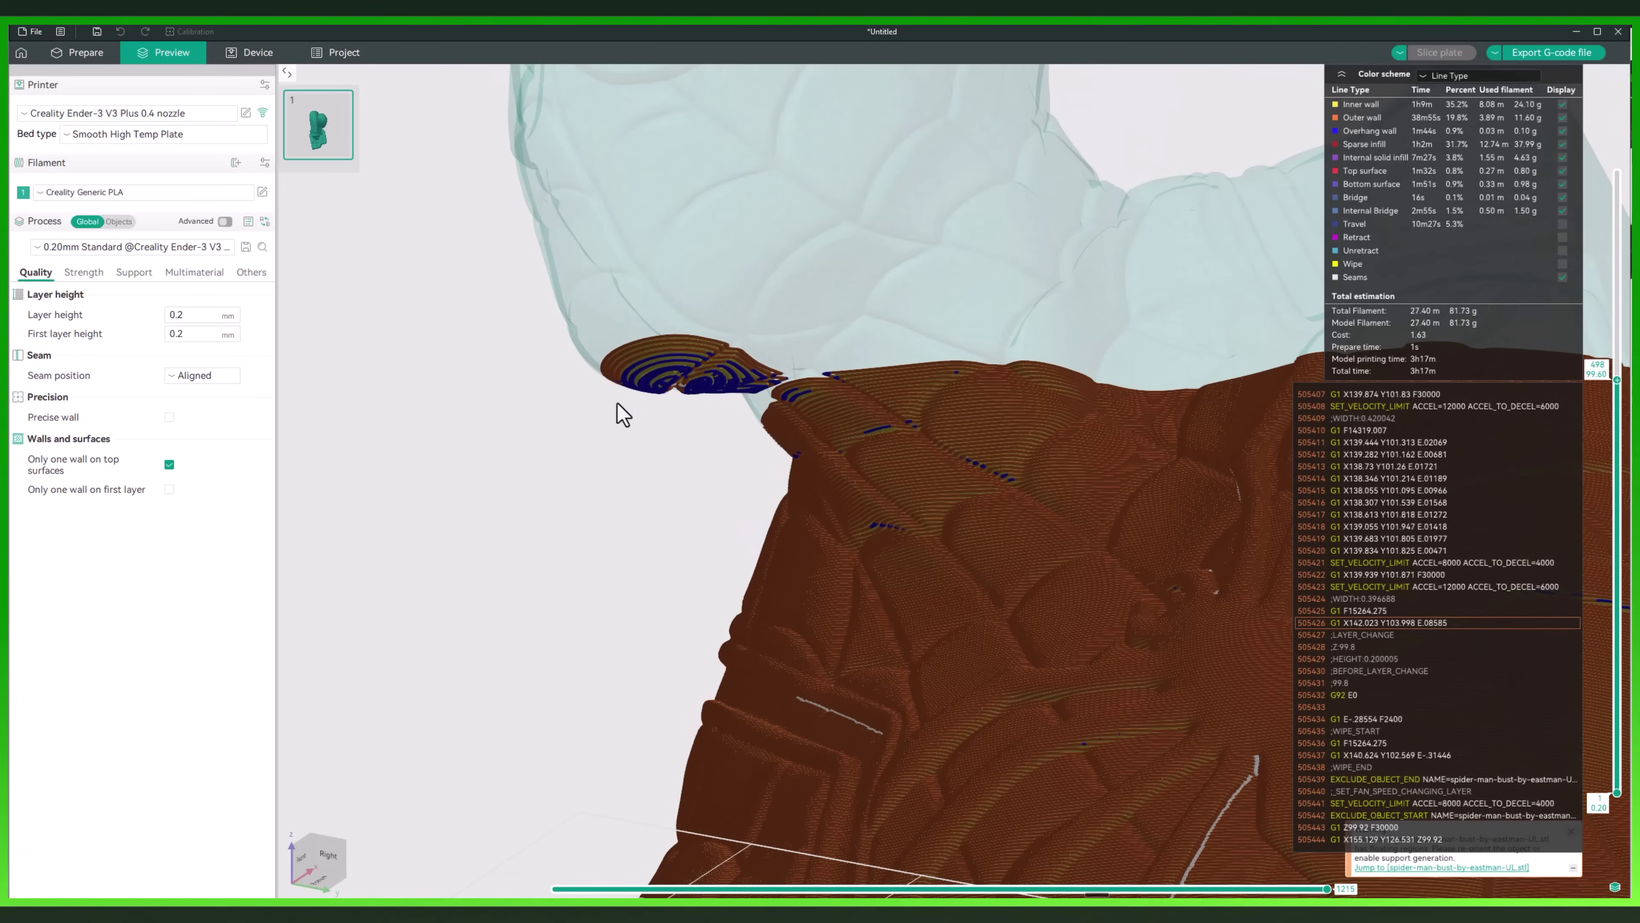
left_click_drag(568, 439, 571, 375)
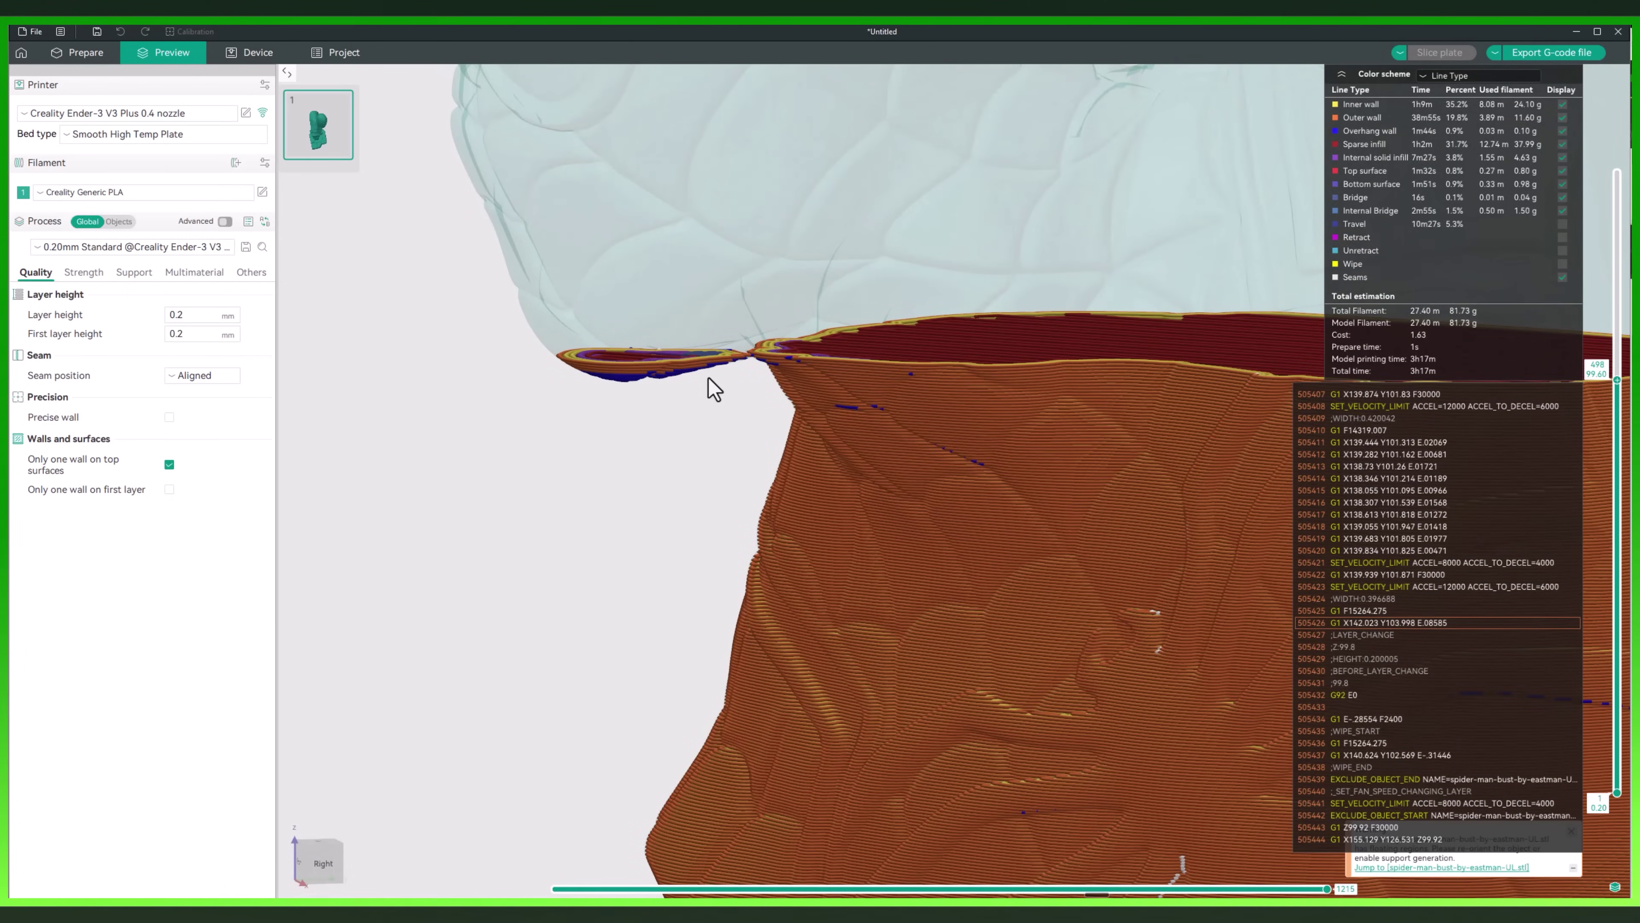
mouse_move(542, 462)
left_mouse_down()
mouse_move(625, 586)
mouse_move(532, 455)
left_mouse_up()
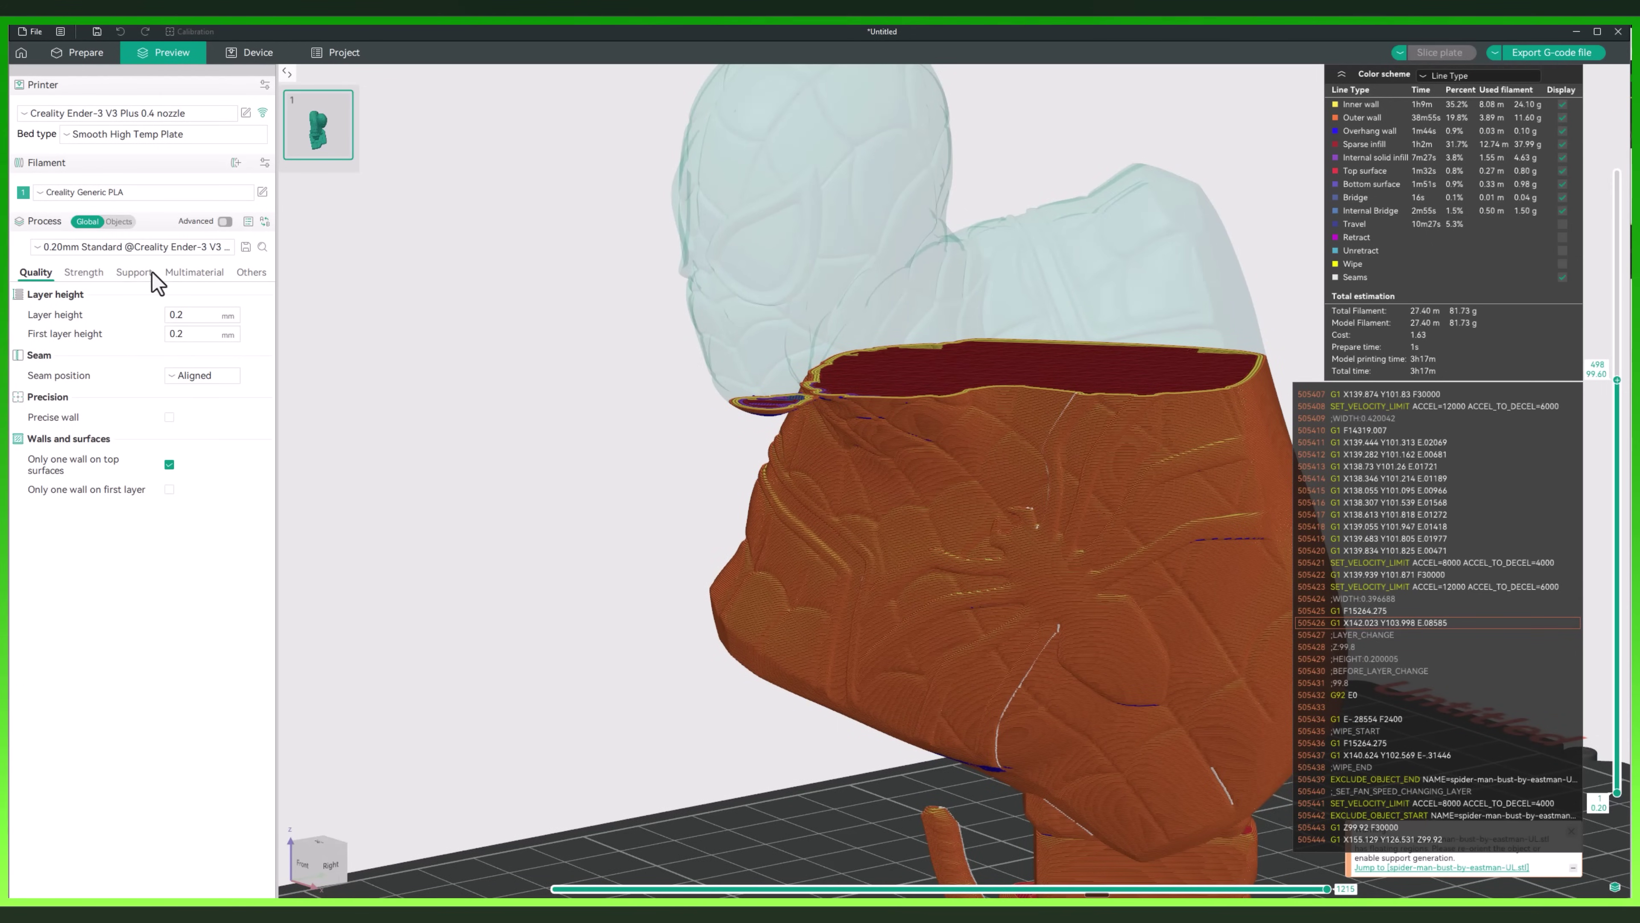
left_click(134, 272)
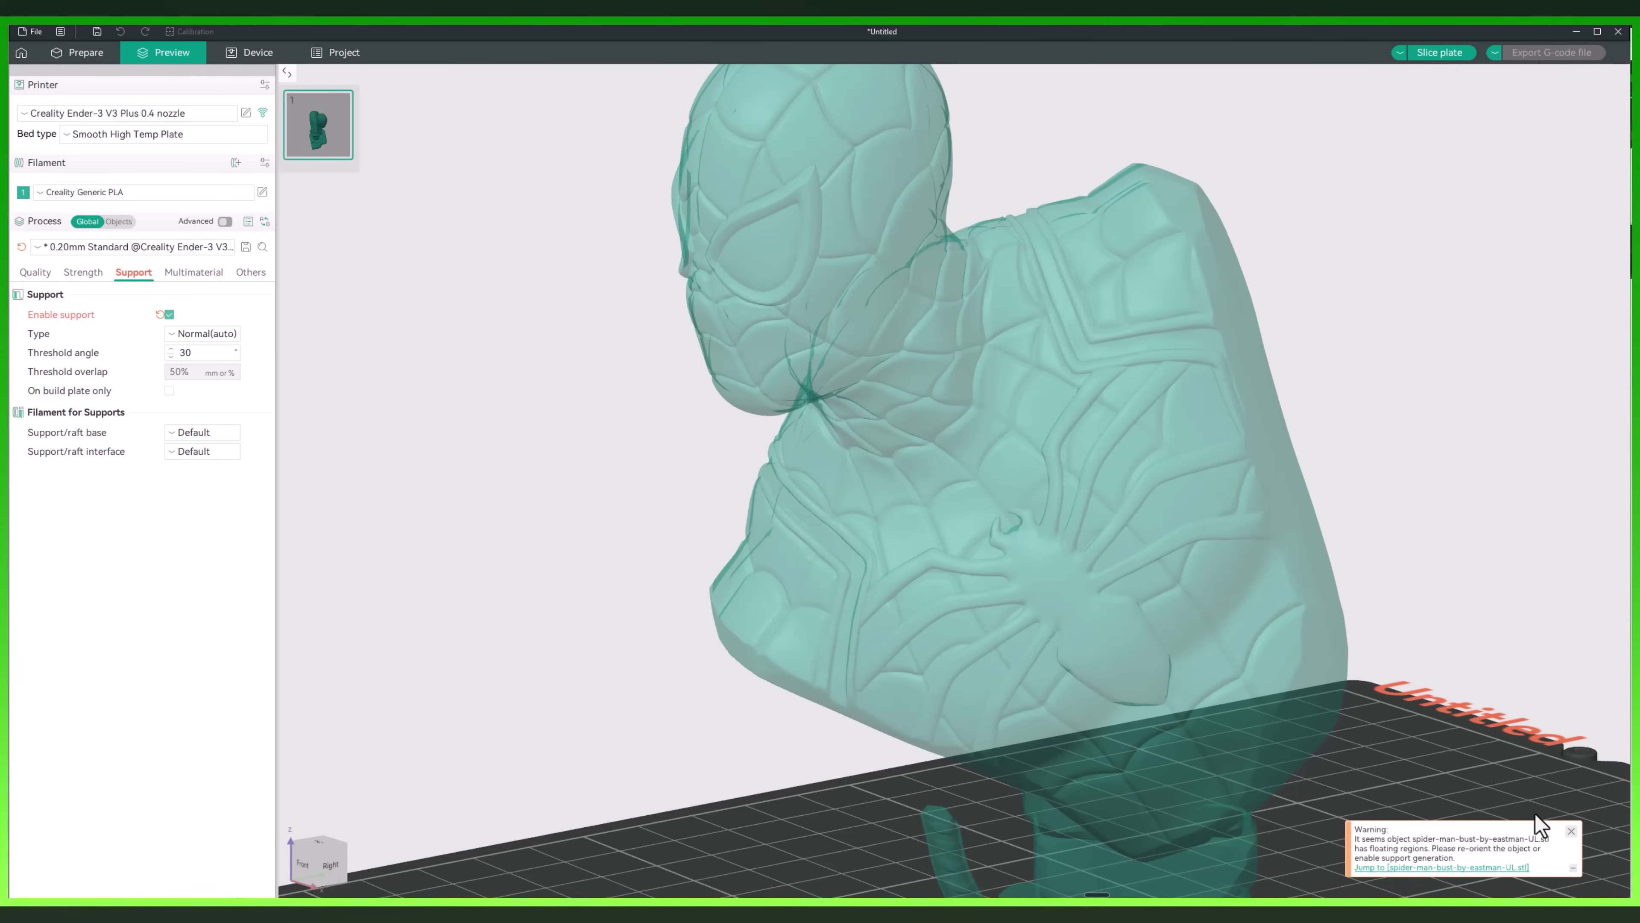
Dismiss the floating-regions warning, set support type to Tree(auto), and re-slice the plate
left_click(1571, 831)
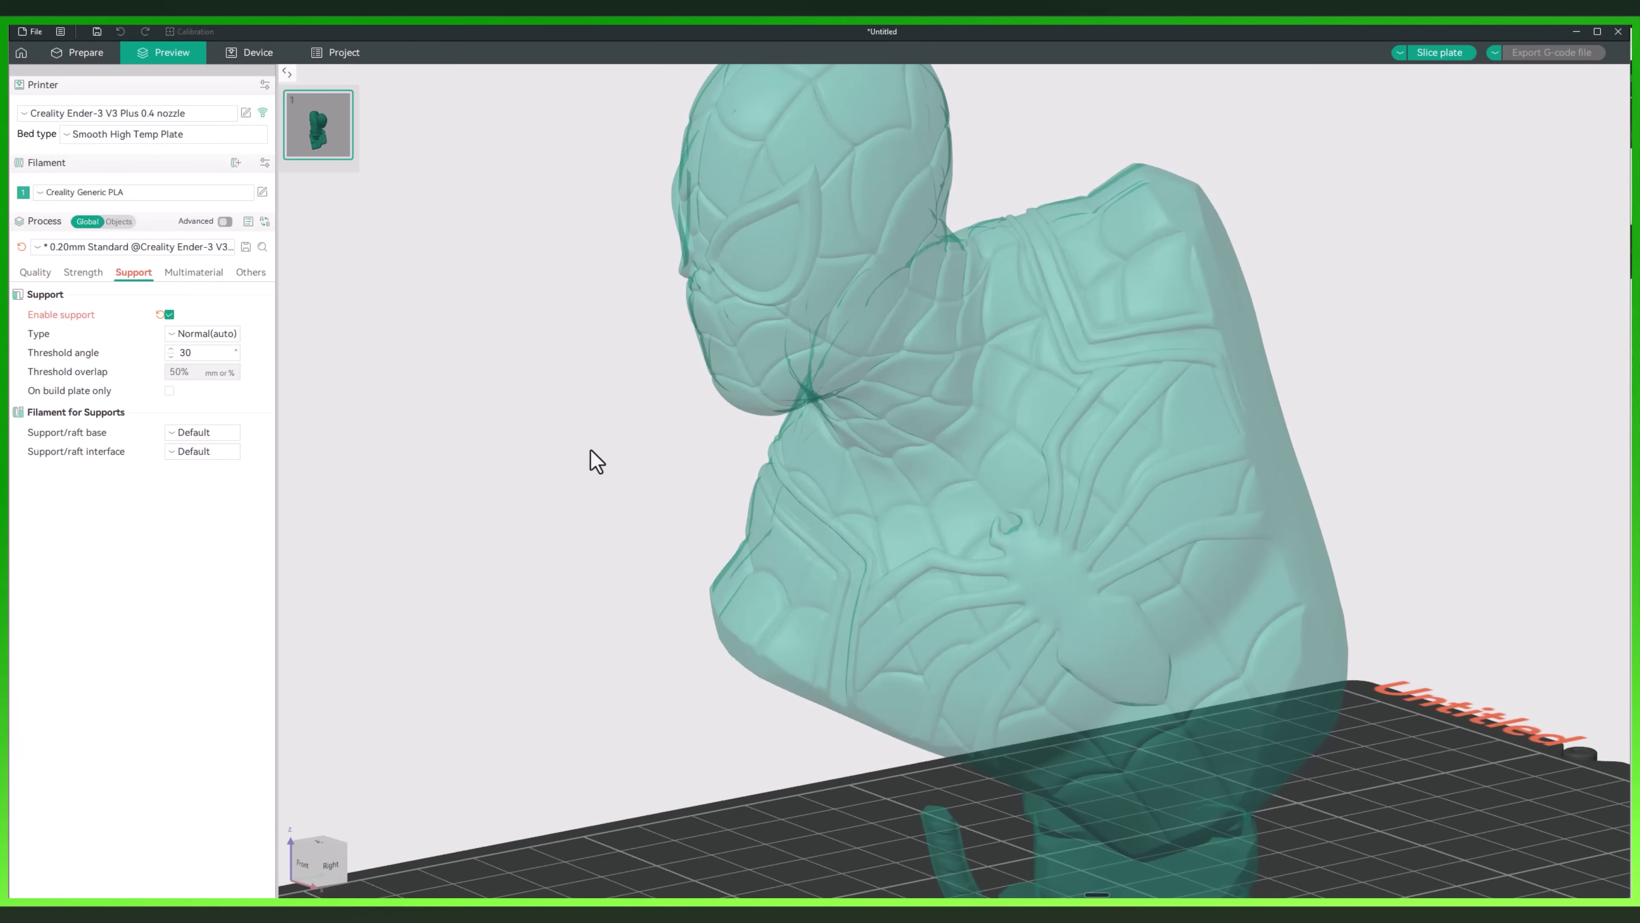
left_click_drag(569, 511, 575, 520)
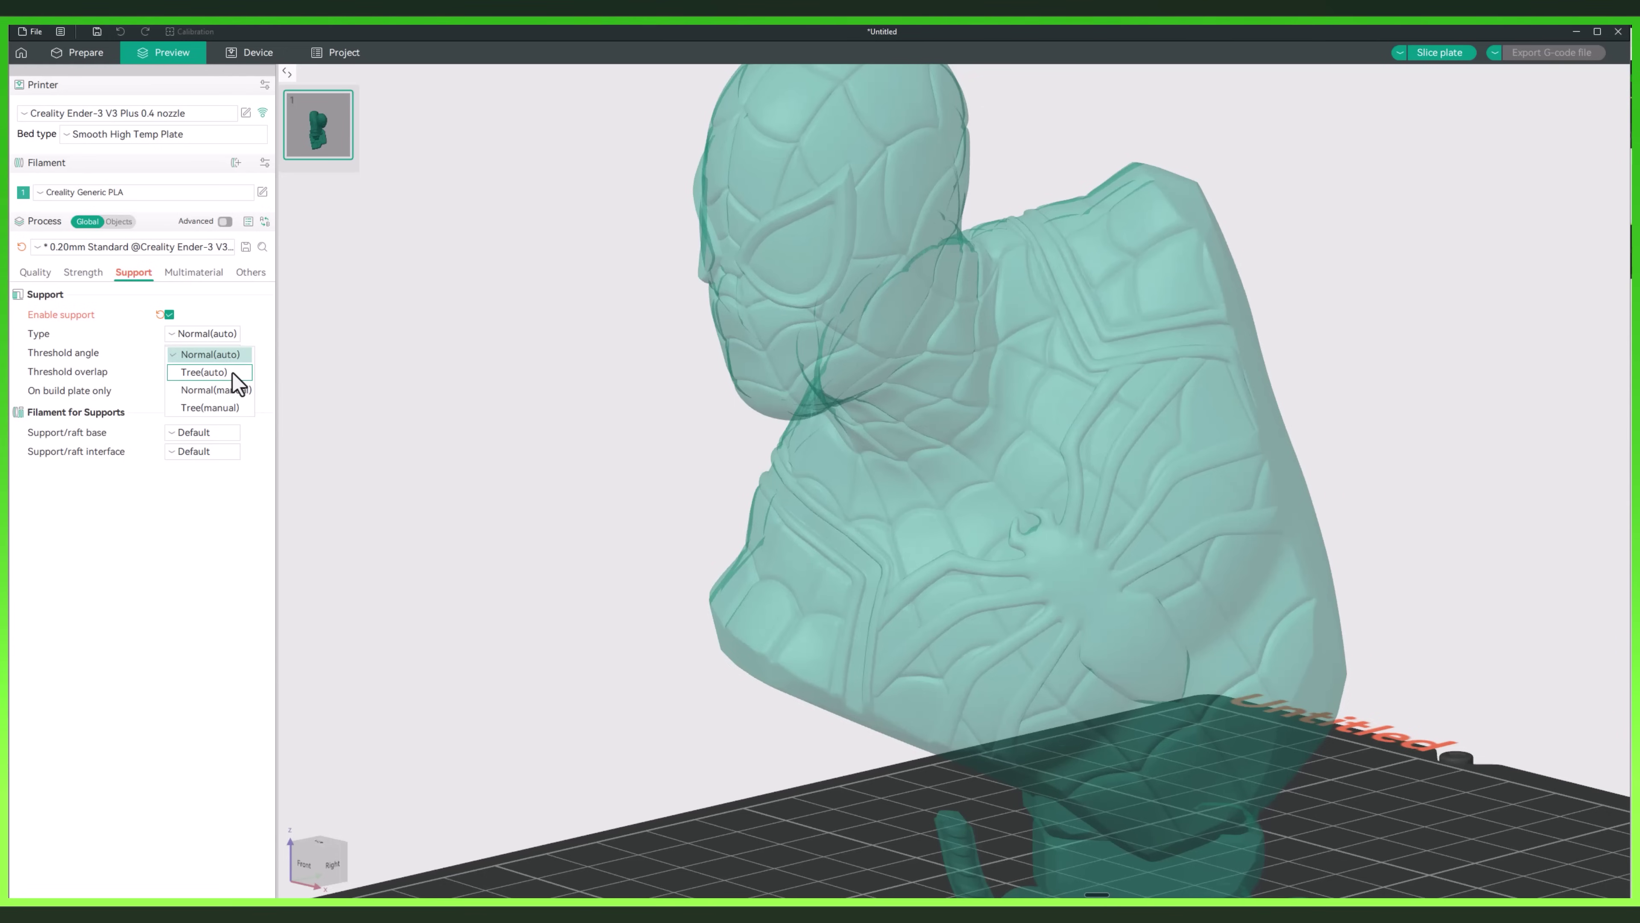
left_click(204, 372)
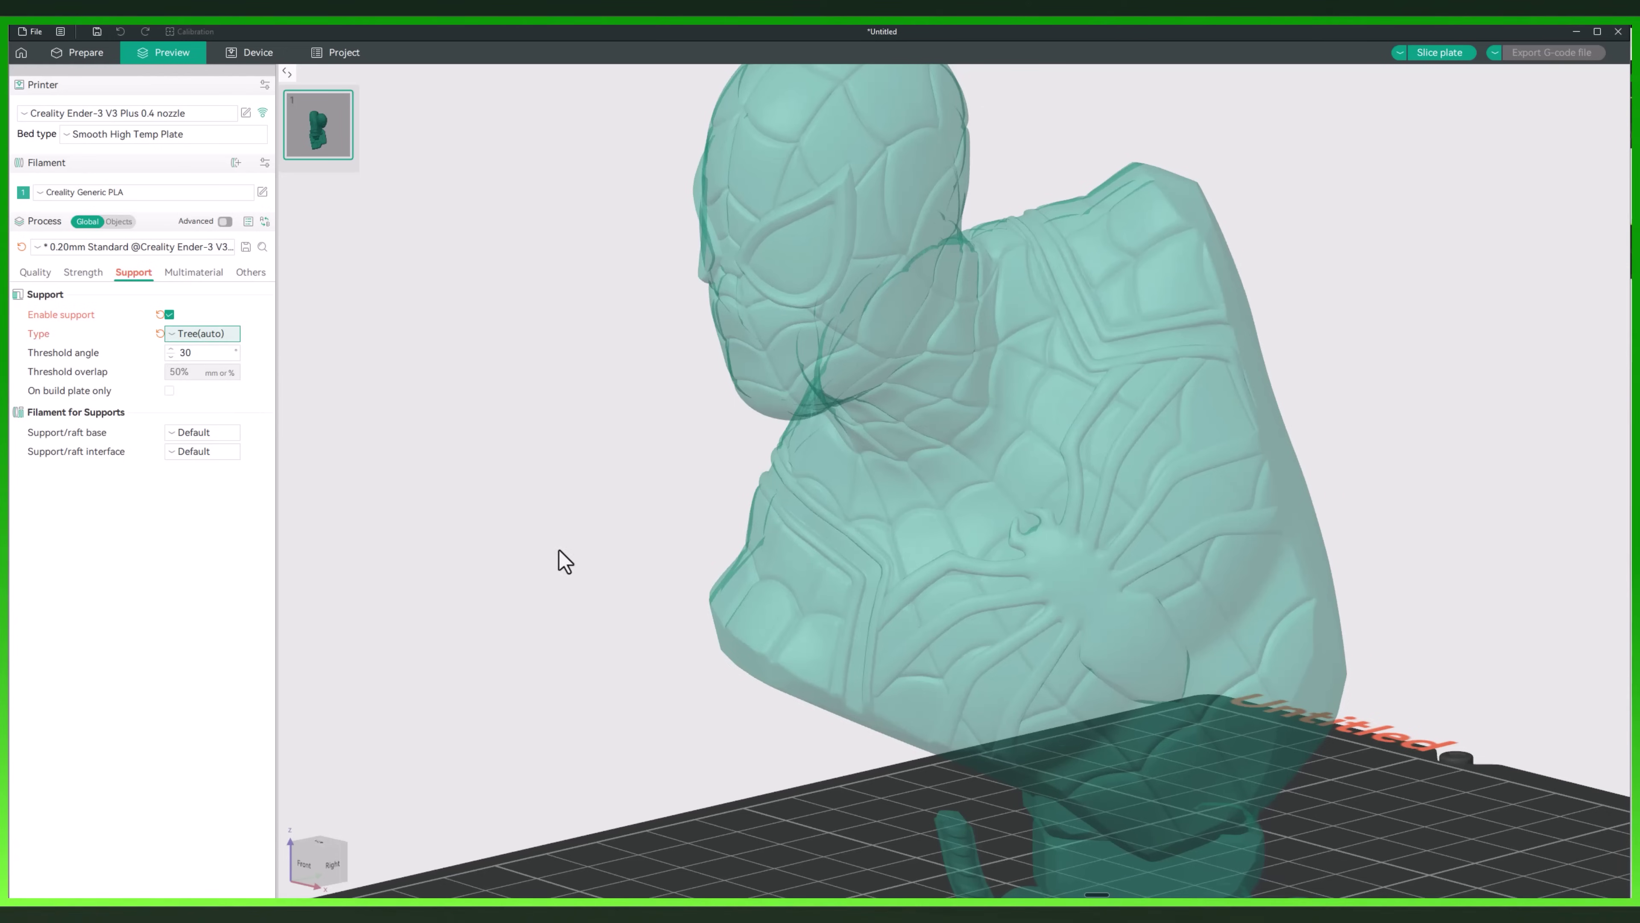
left_click(1439, 54)
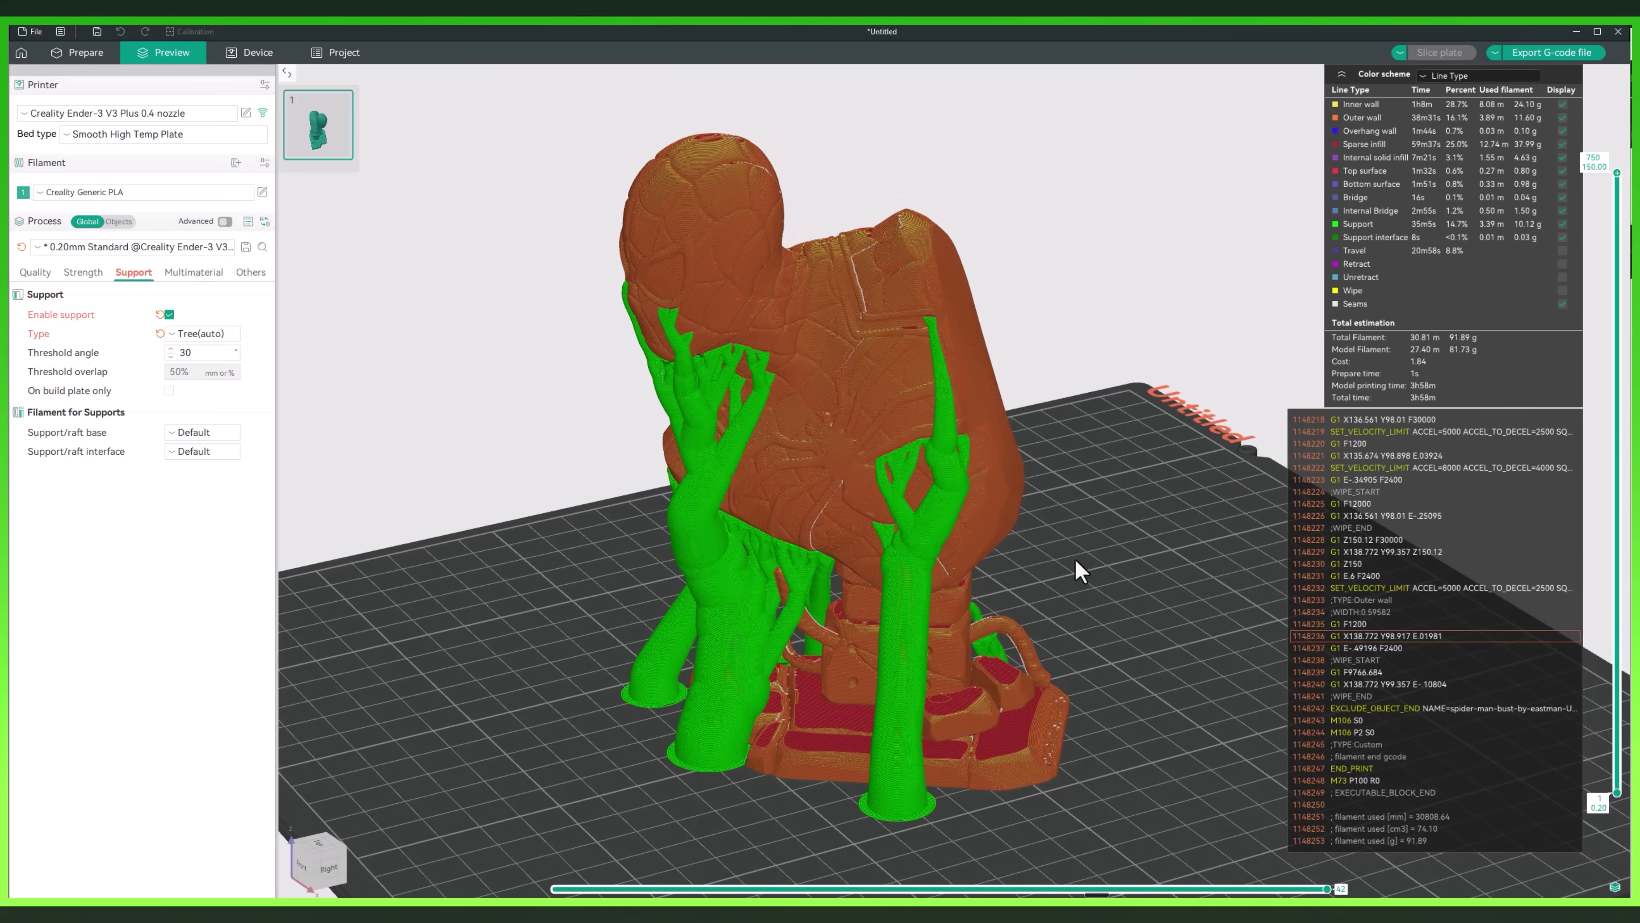
left_click_drag(1080, 570, 1083, 571)
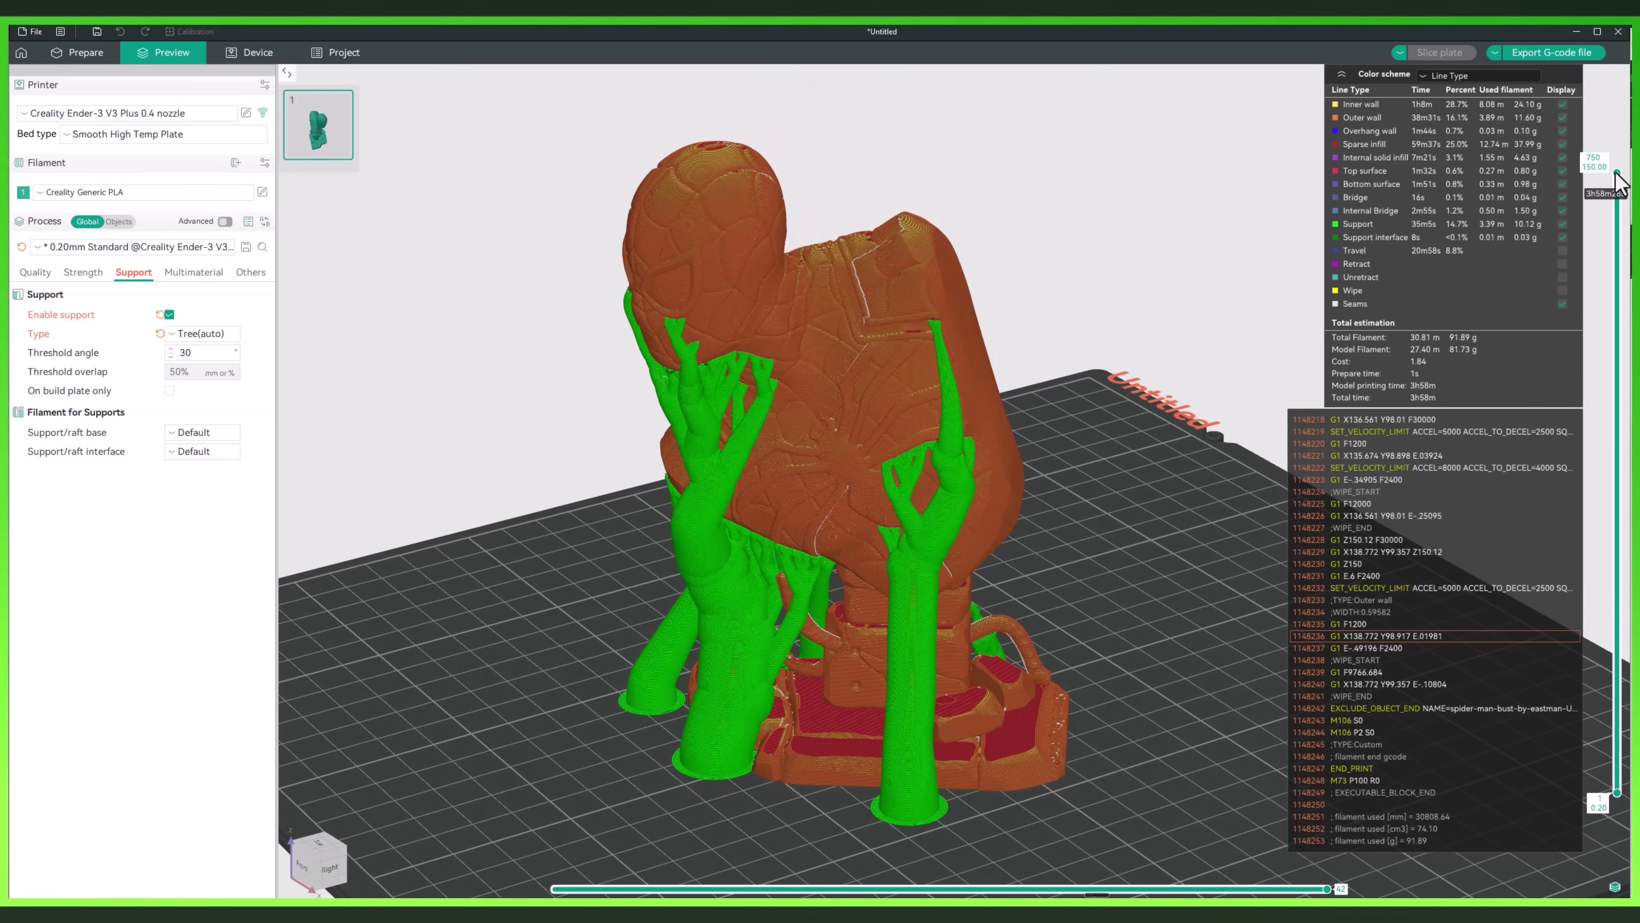
left_click_drag(1617, 173, 1587, 387)
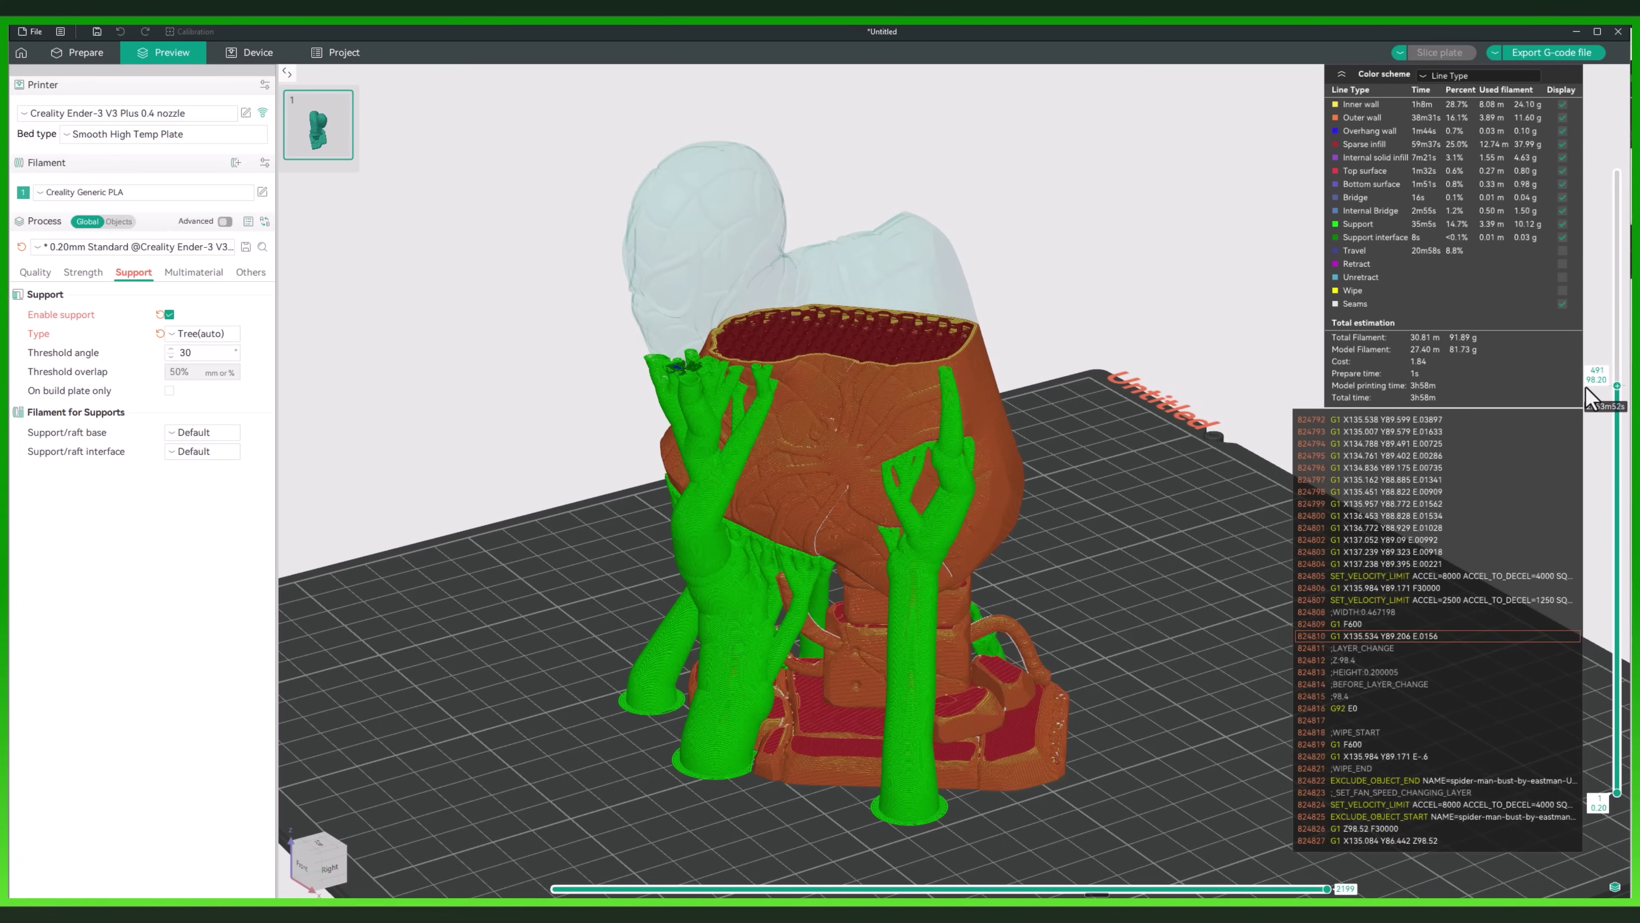
scroll(684, 360, "up", 8)
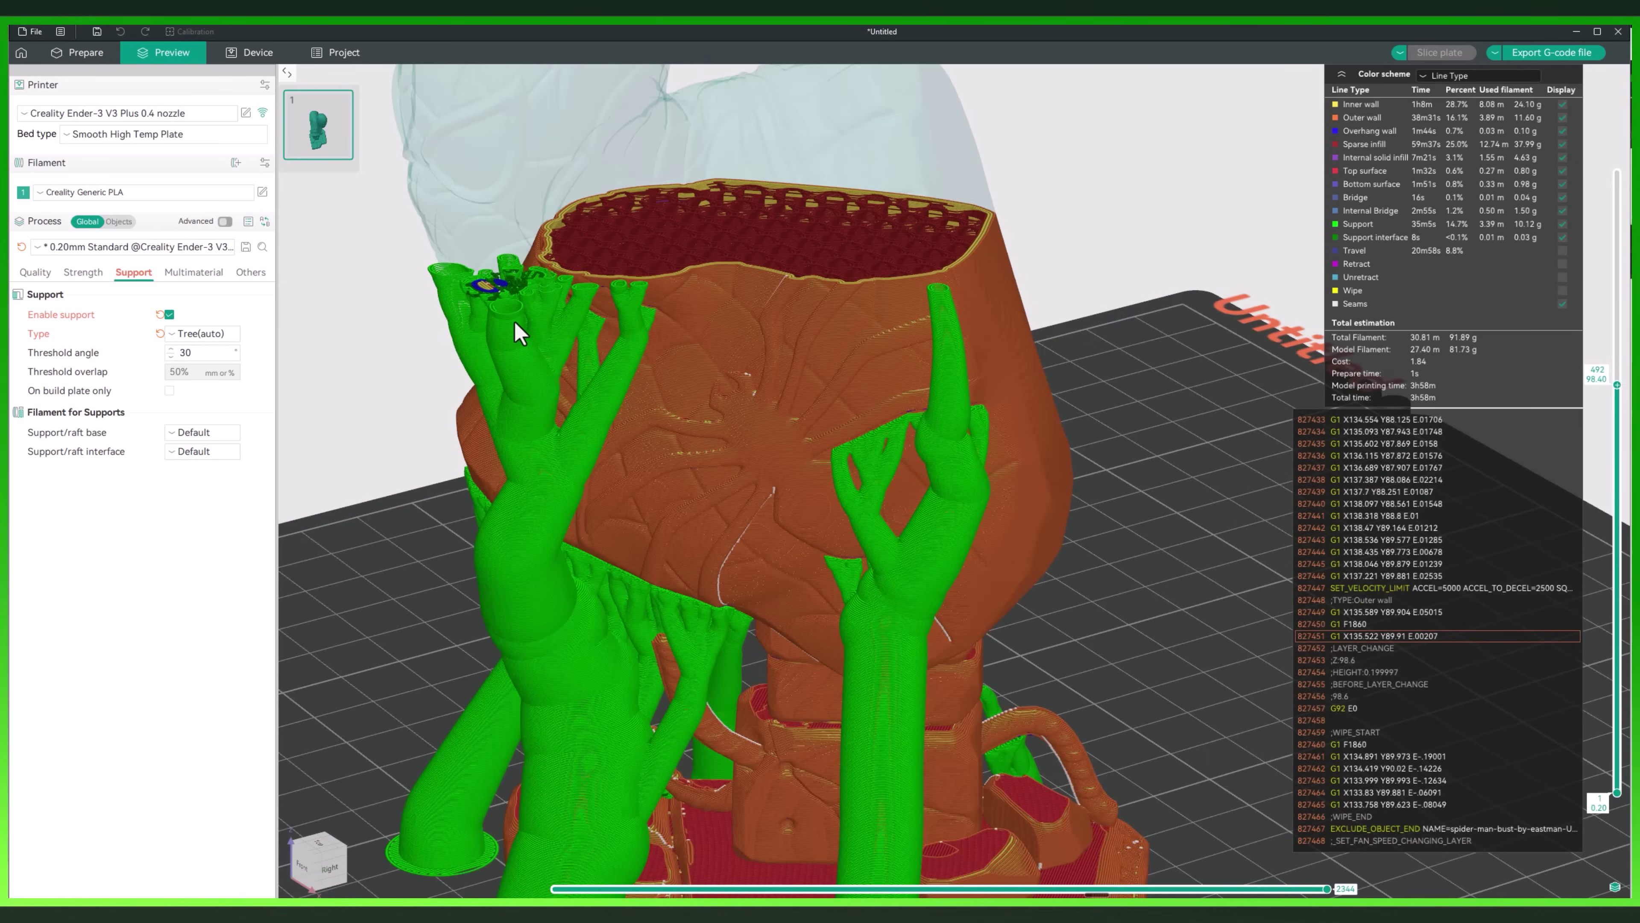
scroll(613, 382, "down", 3)
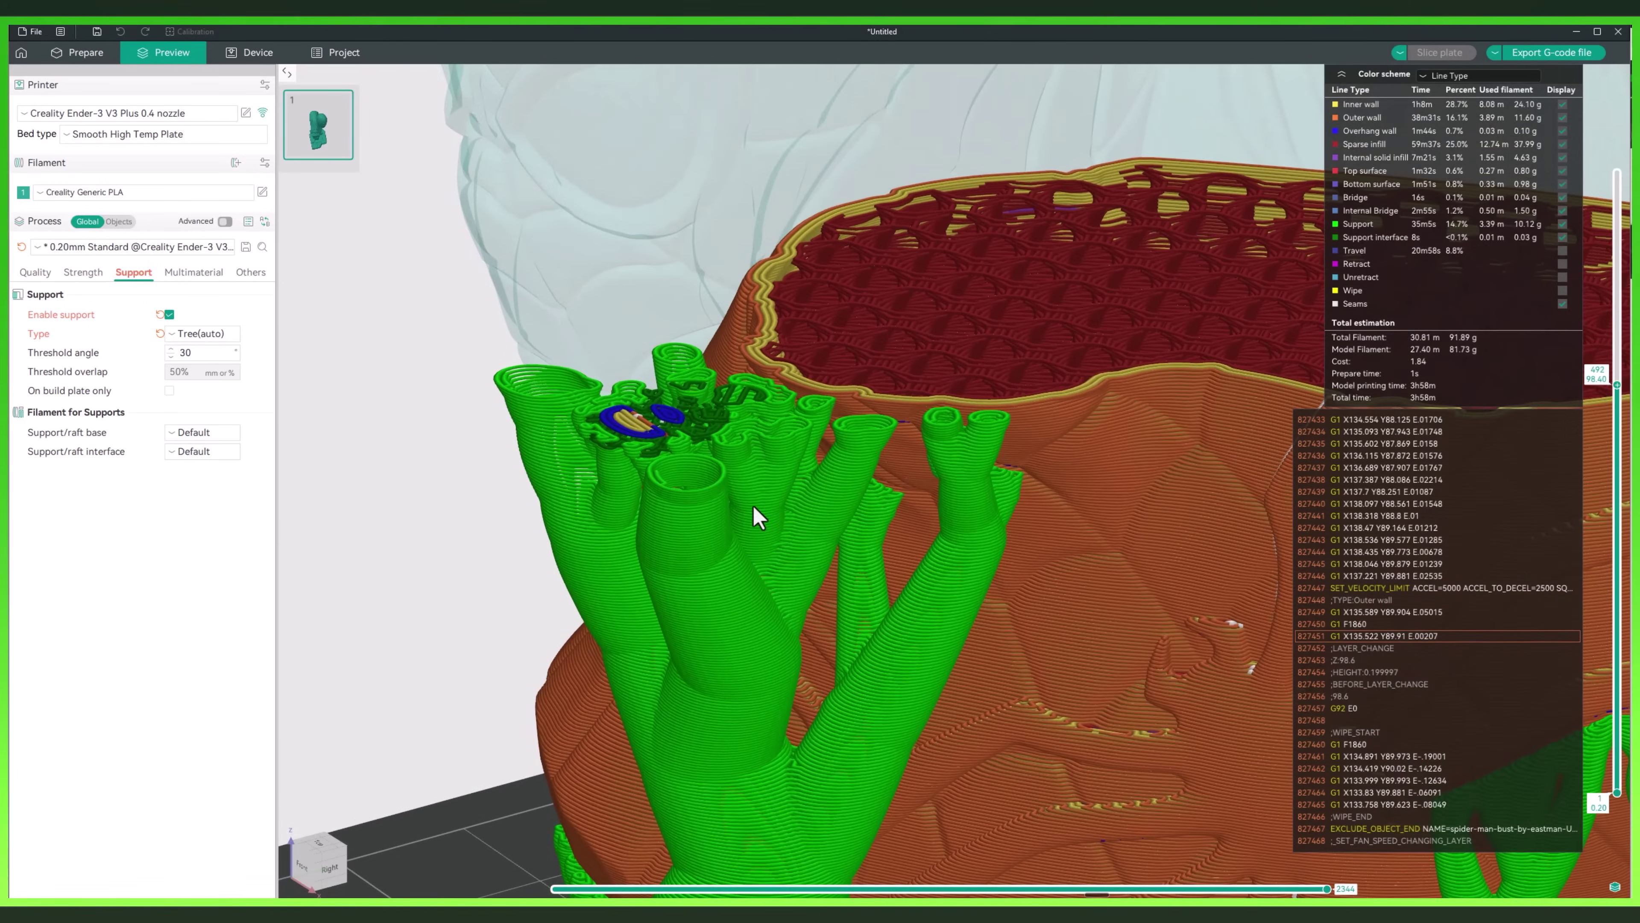
left_click_drag(1617, 385, 1611, 318)
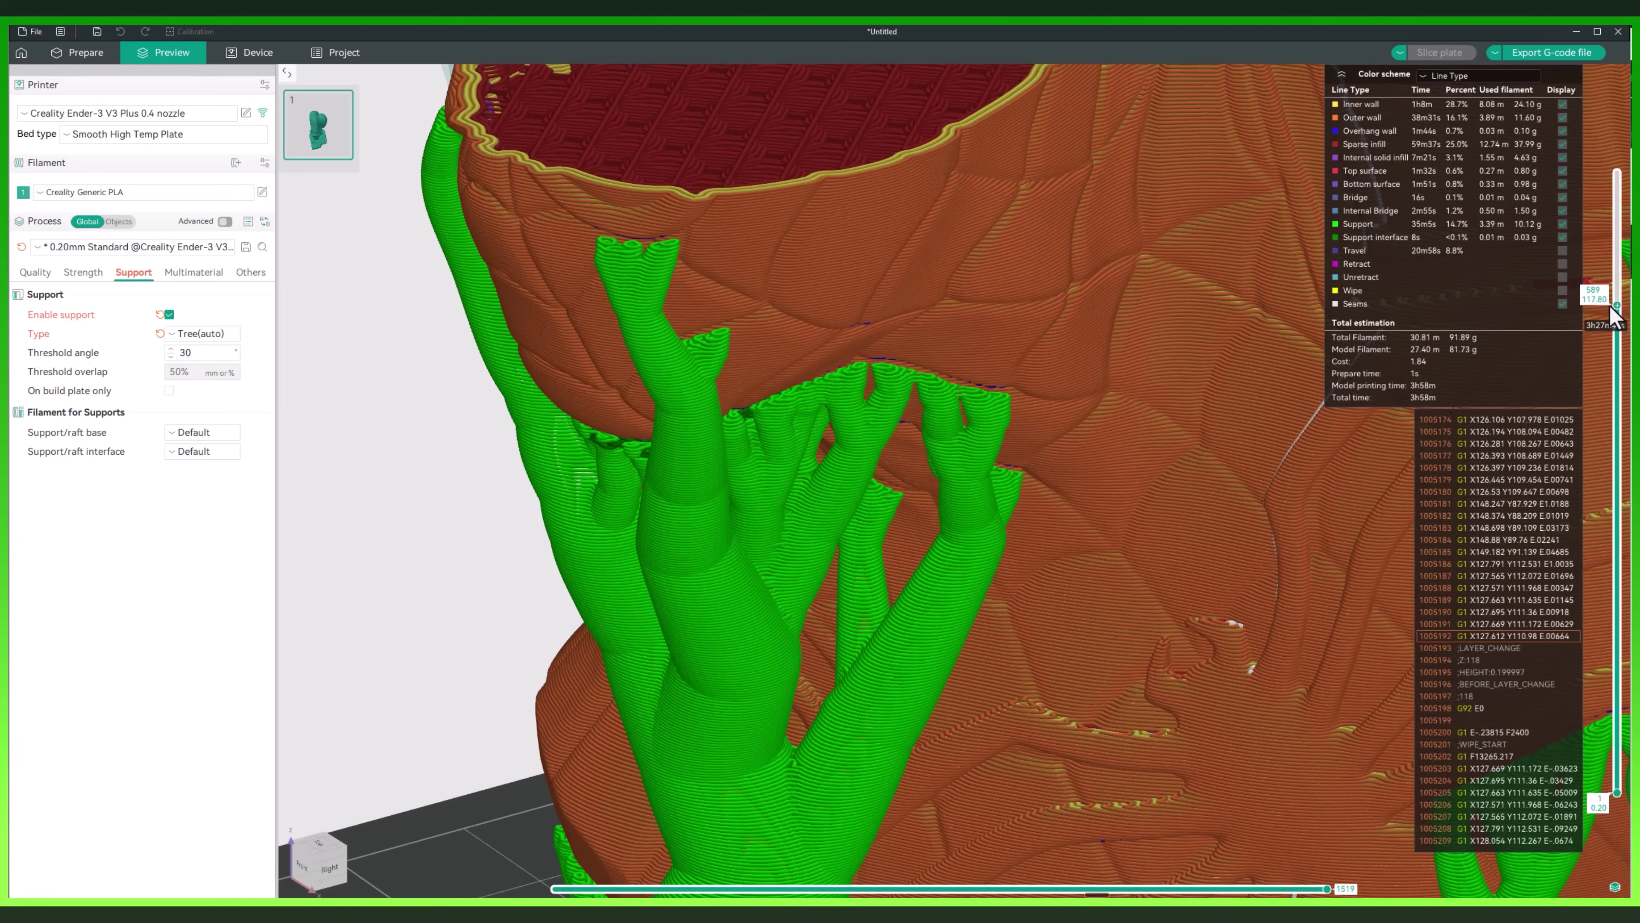
scroll(833, 362, "down", 6)
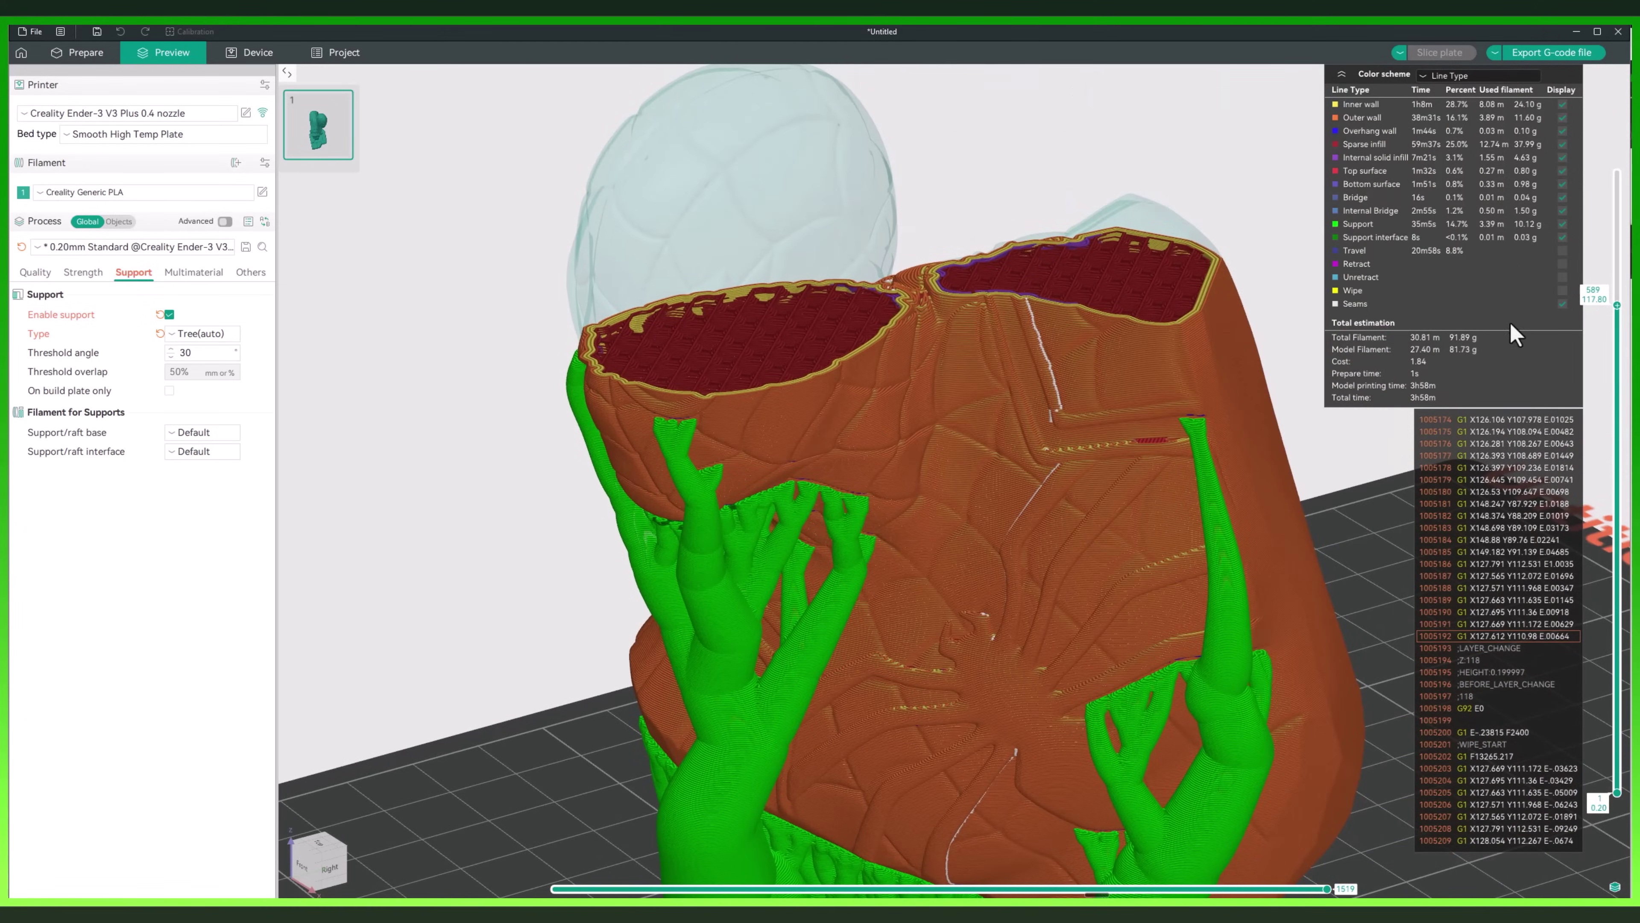
left_click_drag(1618, 313, 1628, 154)
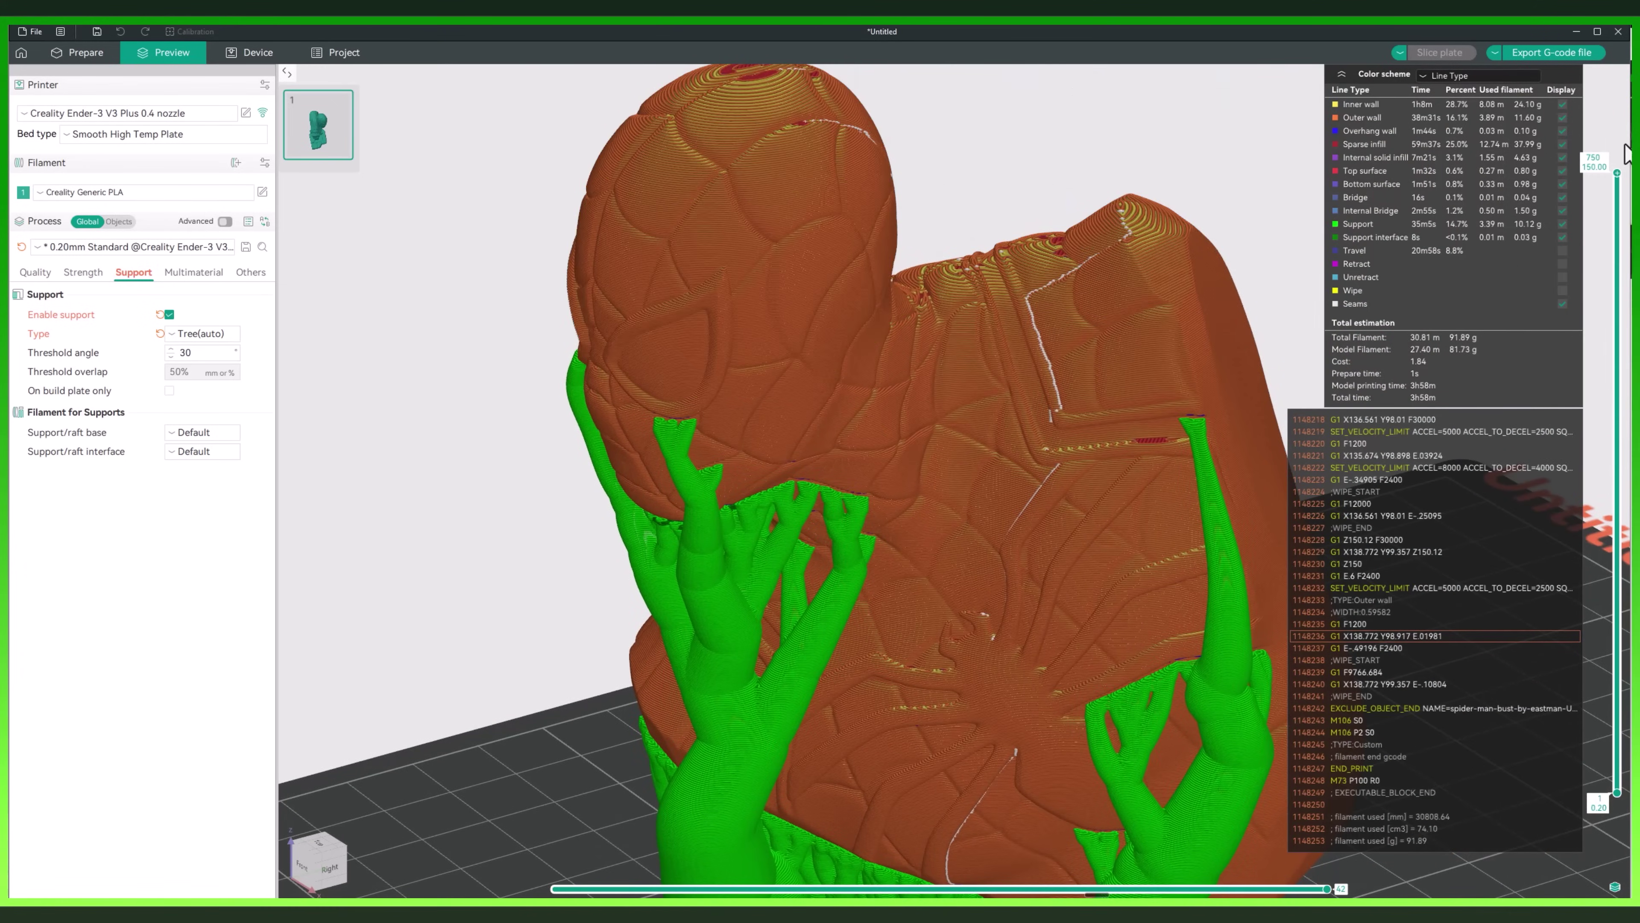
Return to Prepare and switch the support type to Tree(manual)
left_click(56, 54)
scroll(443, 493, "down", 5)
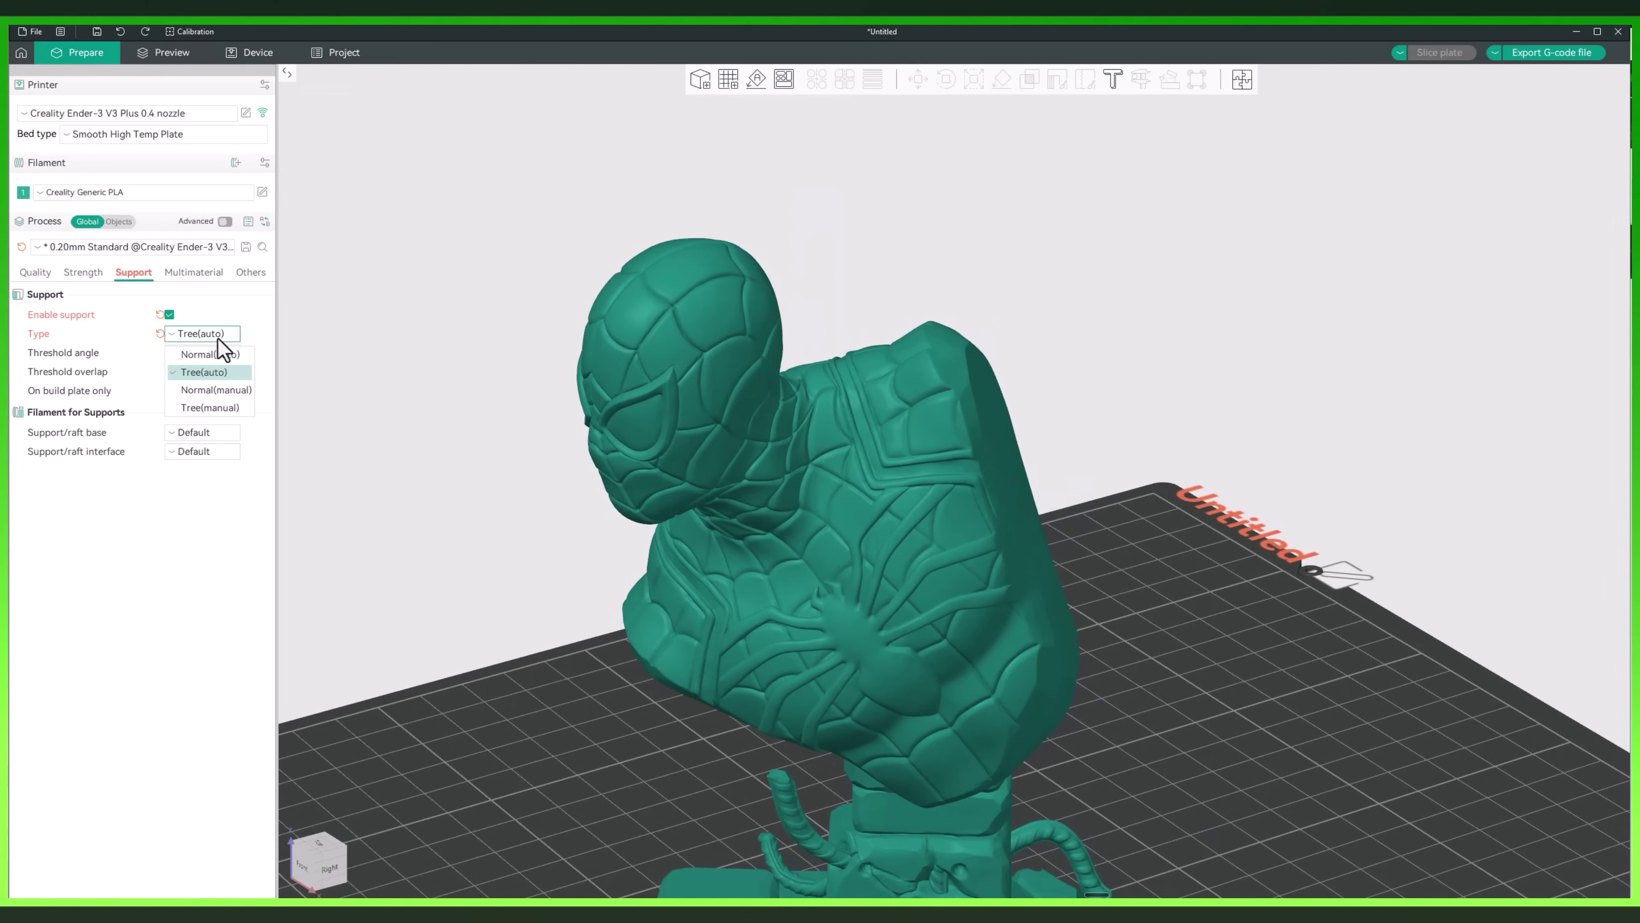
left_click(227, 410)
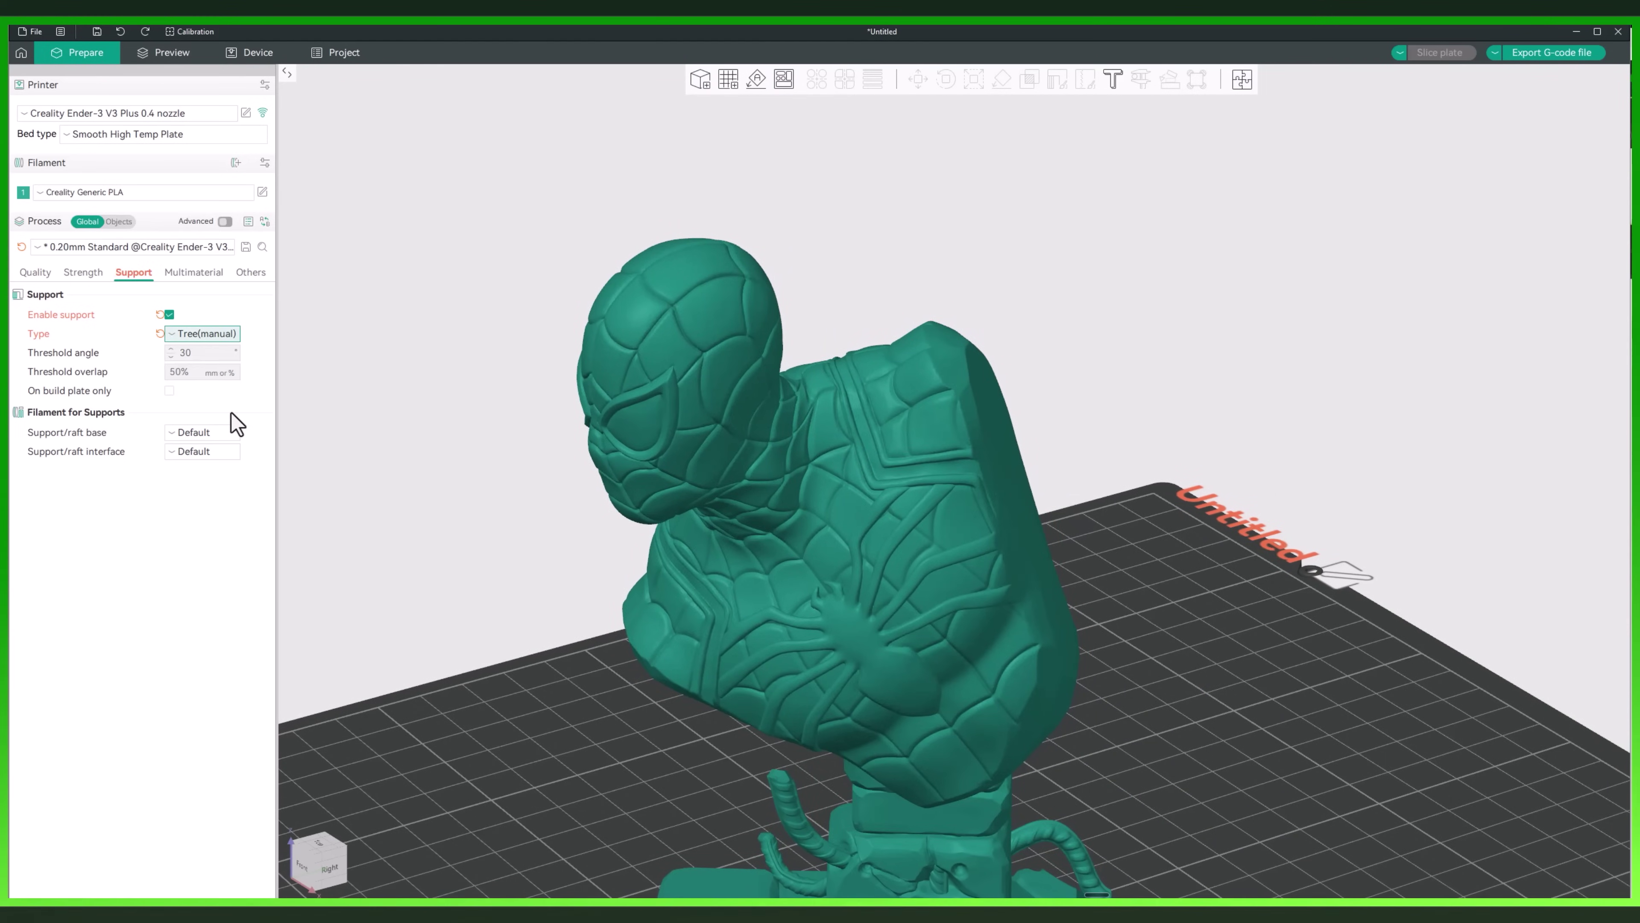
Open Support Painting on the bust and exit it without painting any supports
left_click(928, 361)
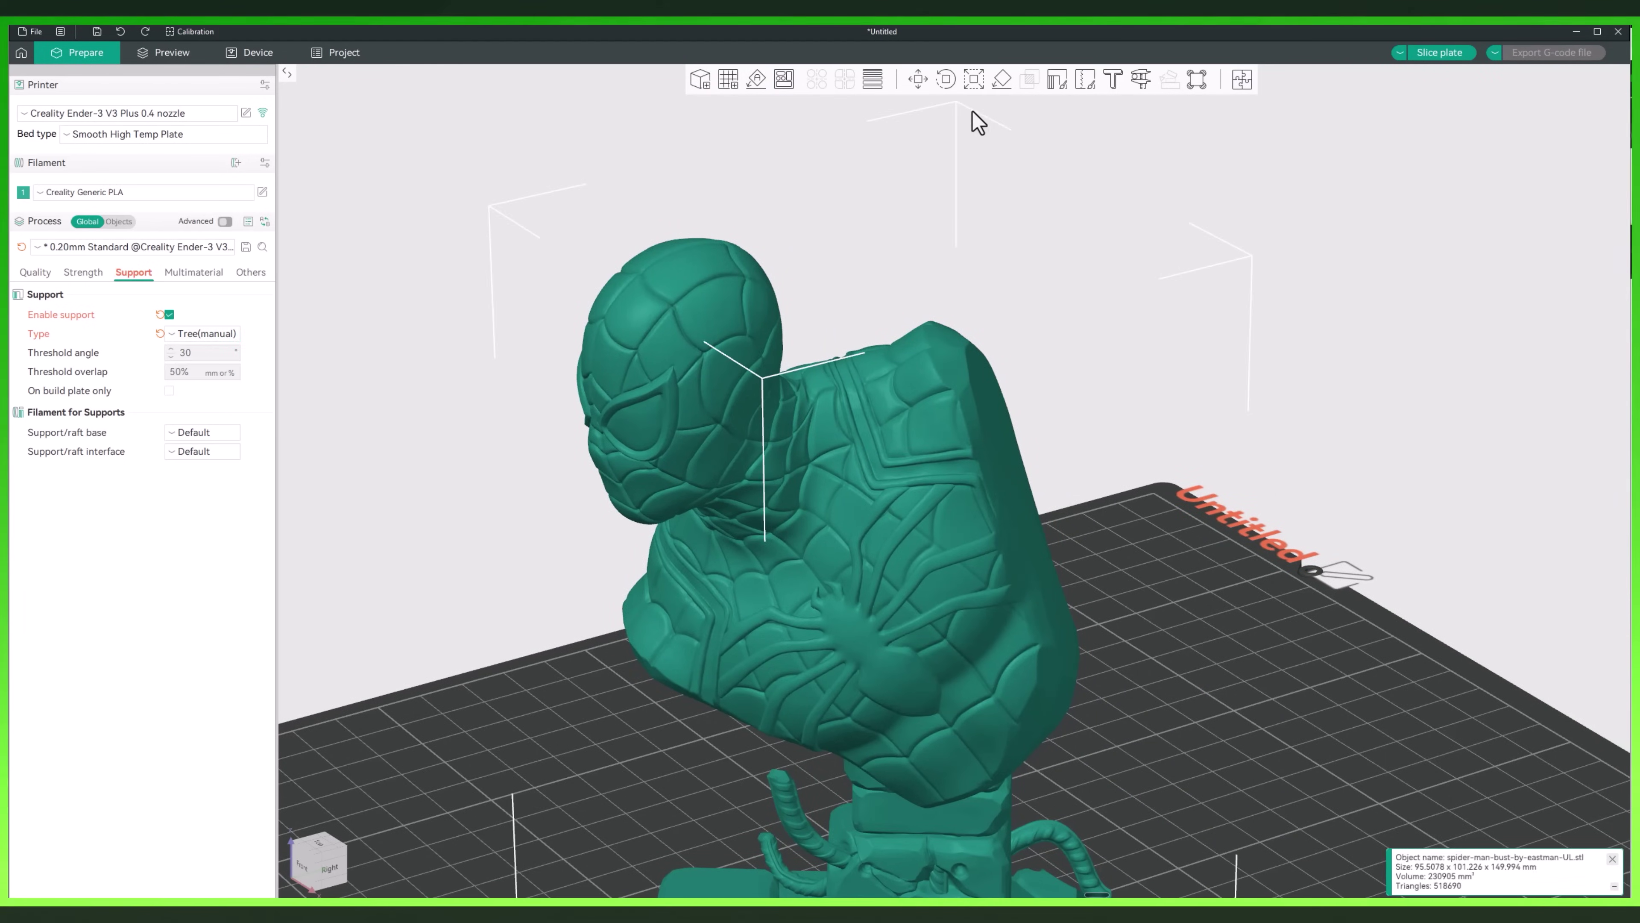
left_click(1058, 81)
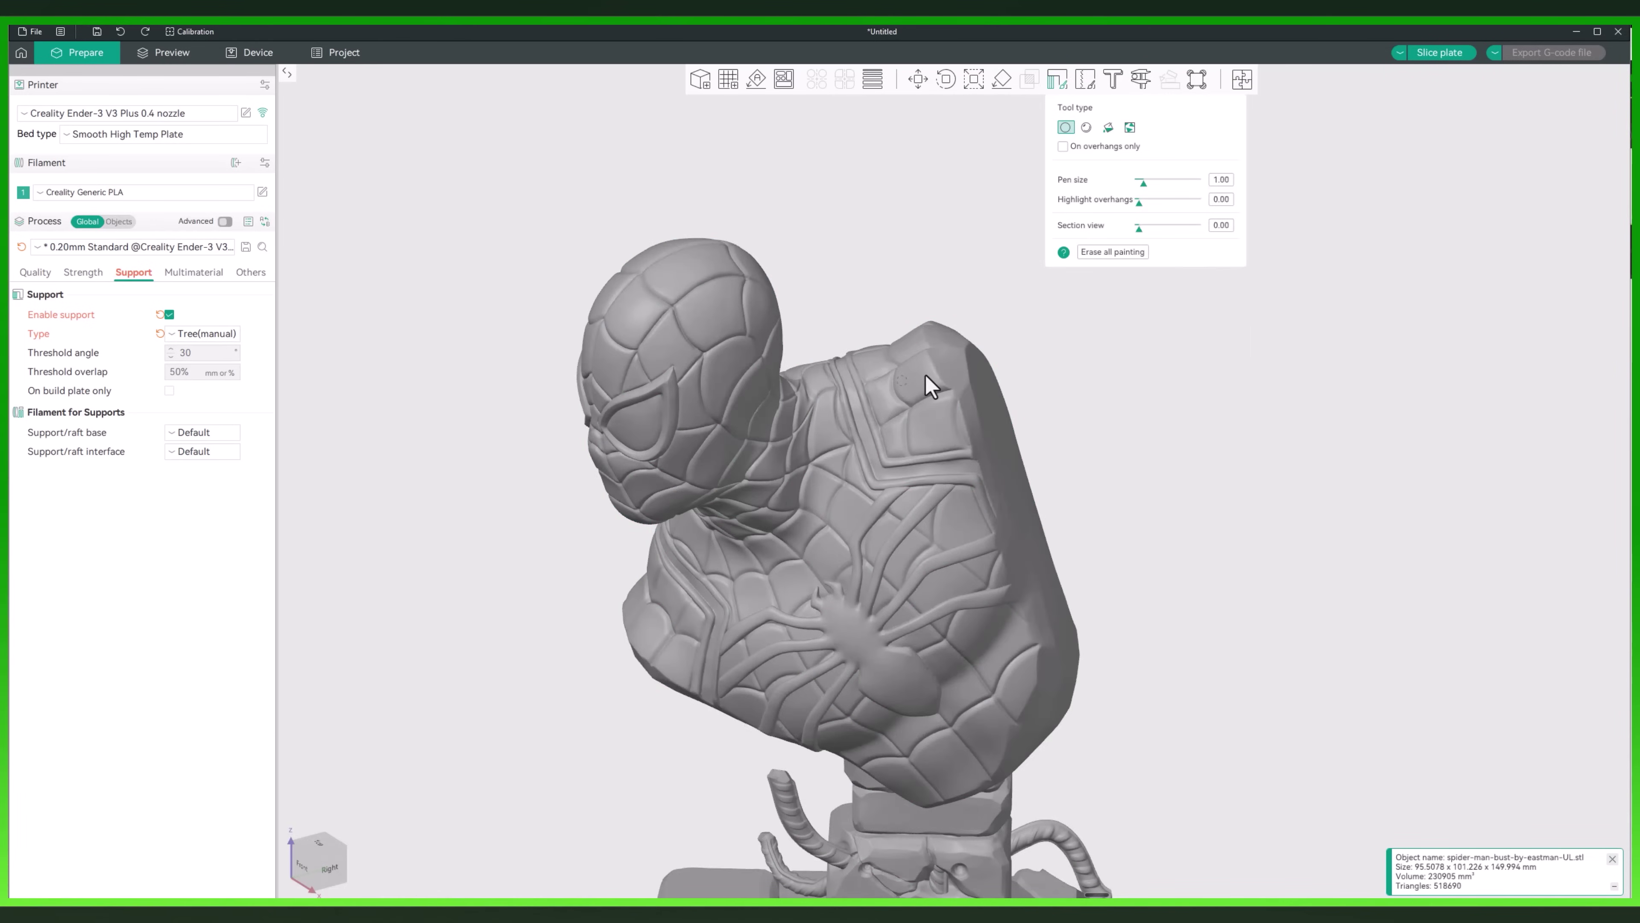
left_click(1005, 191)
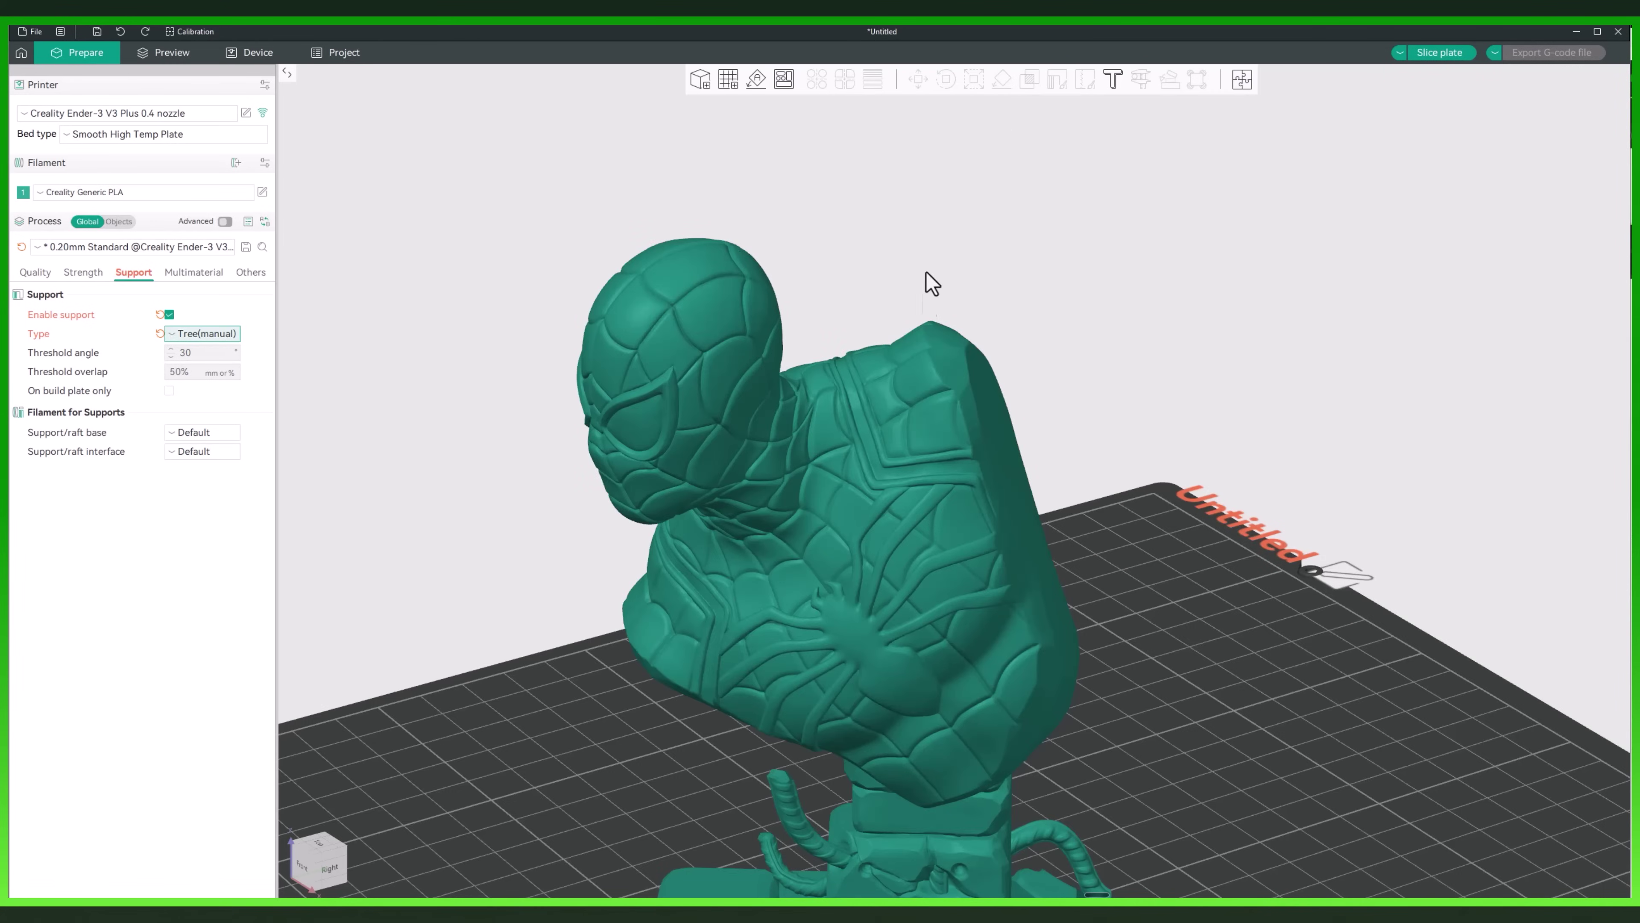
left_click(926, 364)
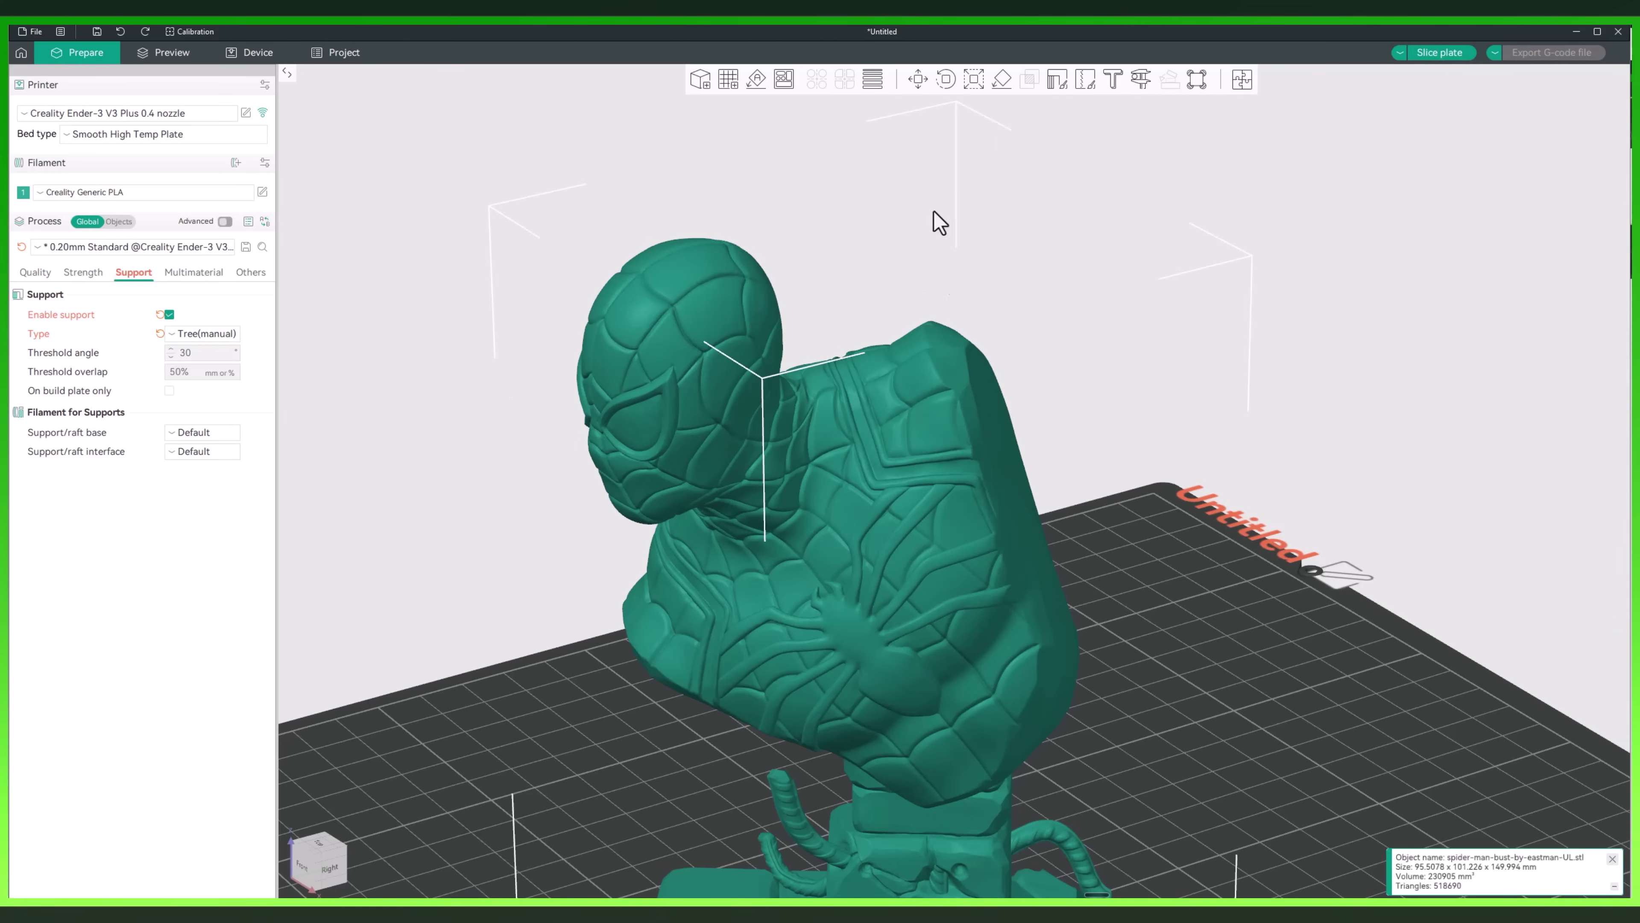
left_click(58, 31)
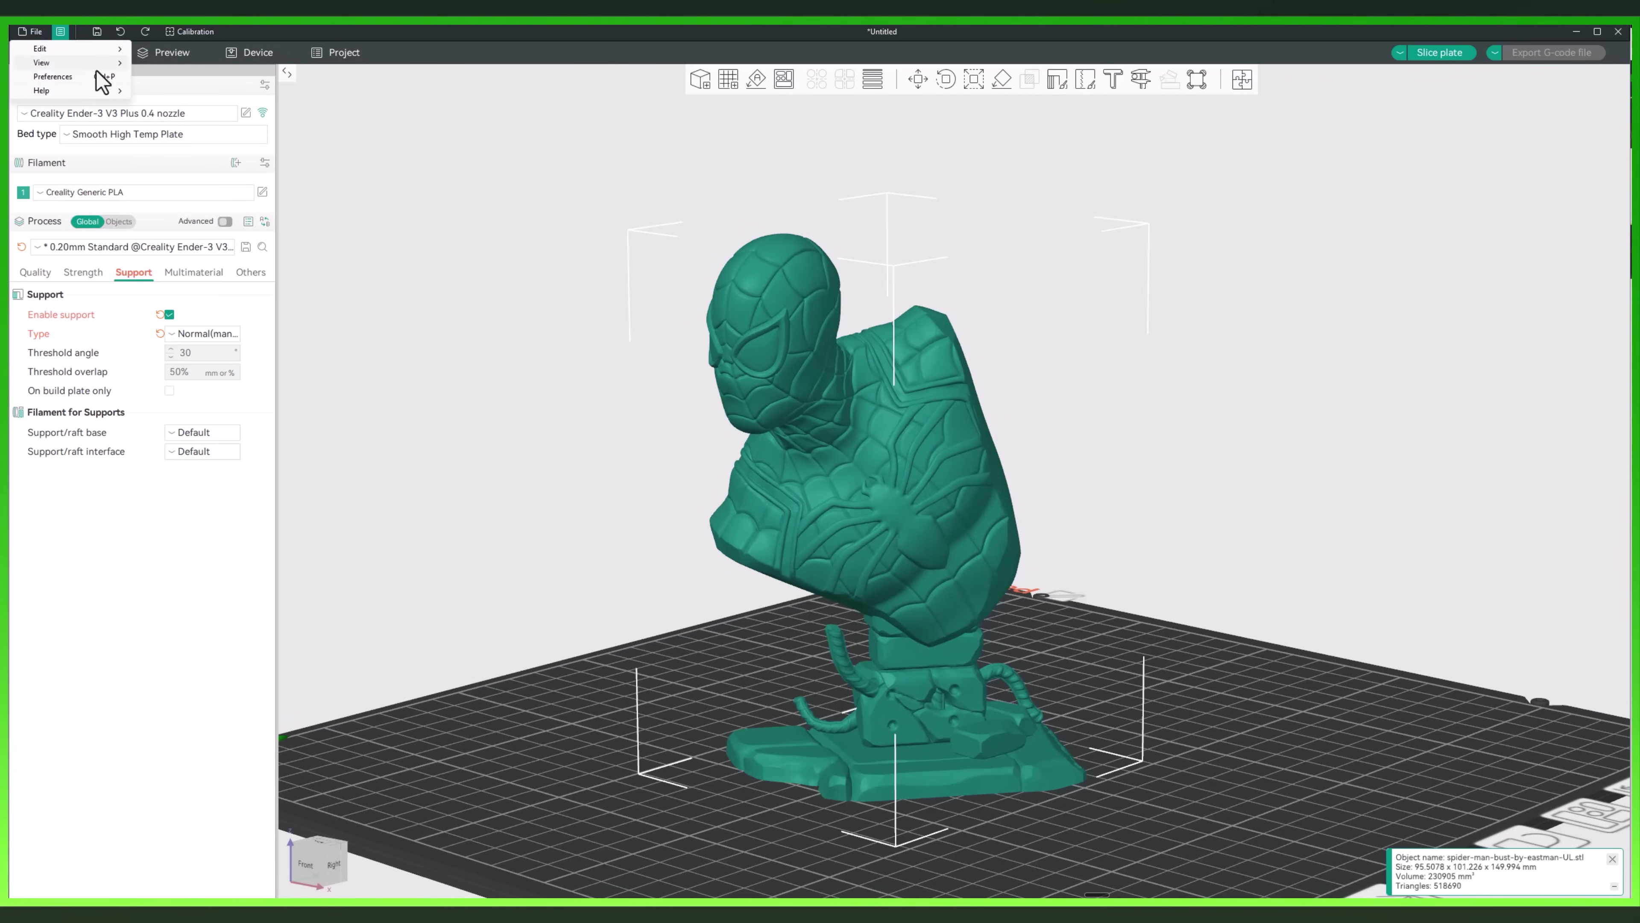
Turn on View > Show Overhang and inspect the red overhang areas under the bust
mouse_move(96, 68)
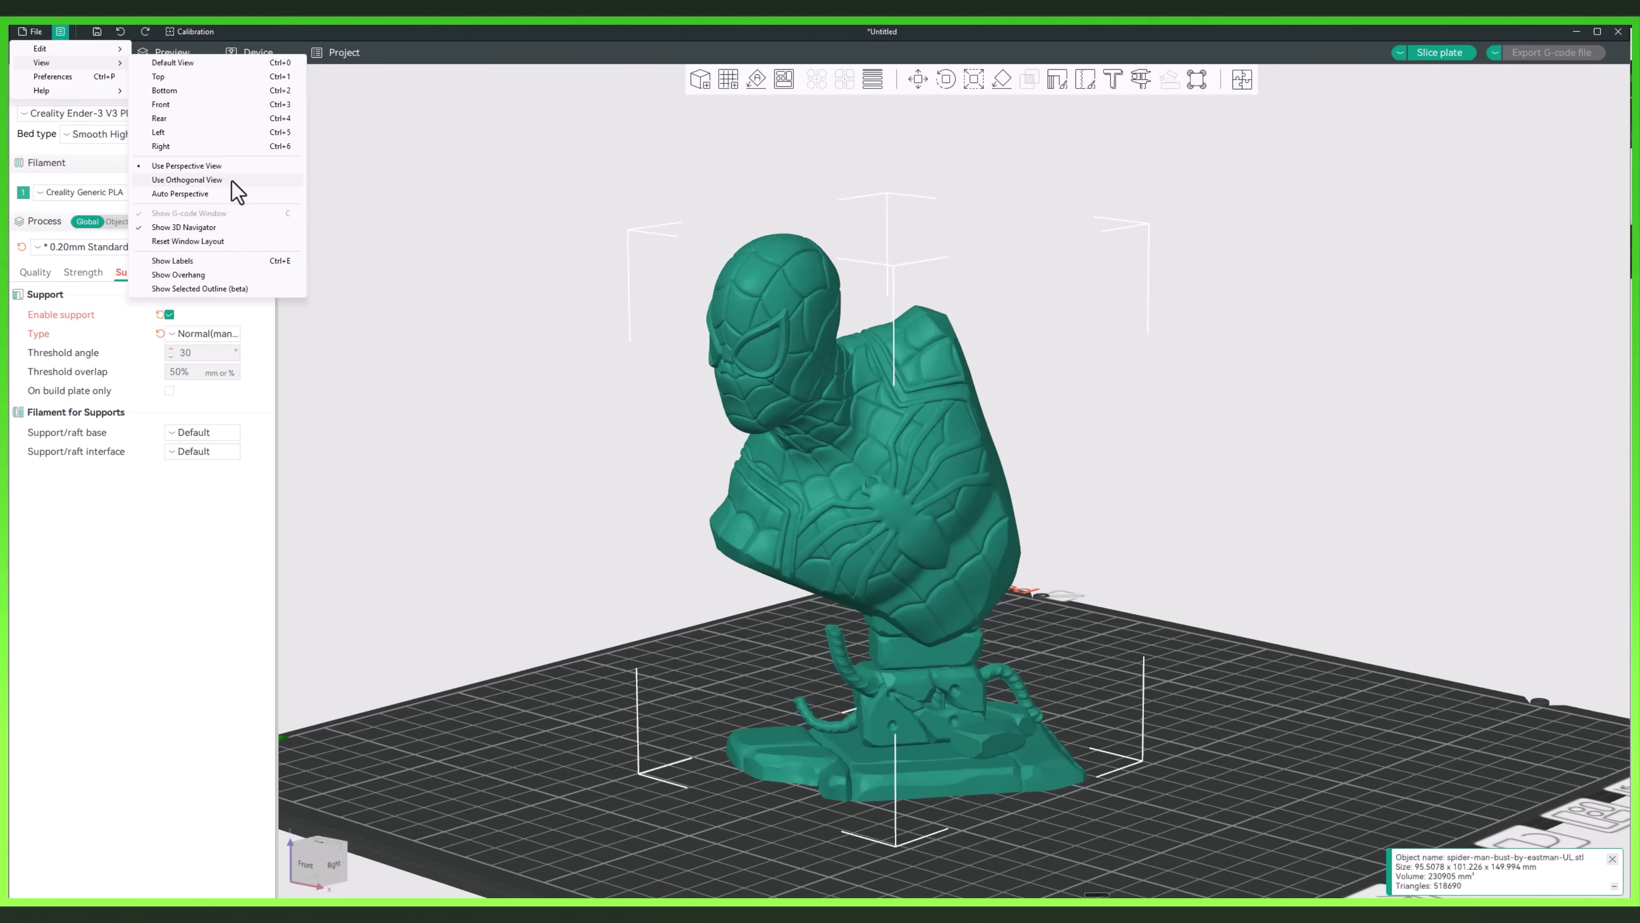
left_click(247, 275)
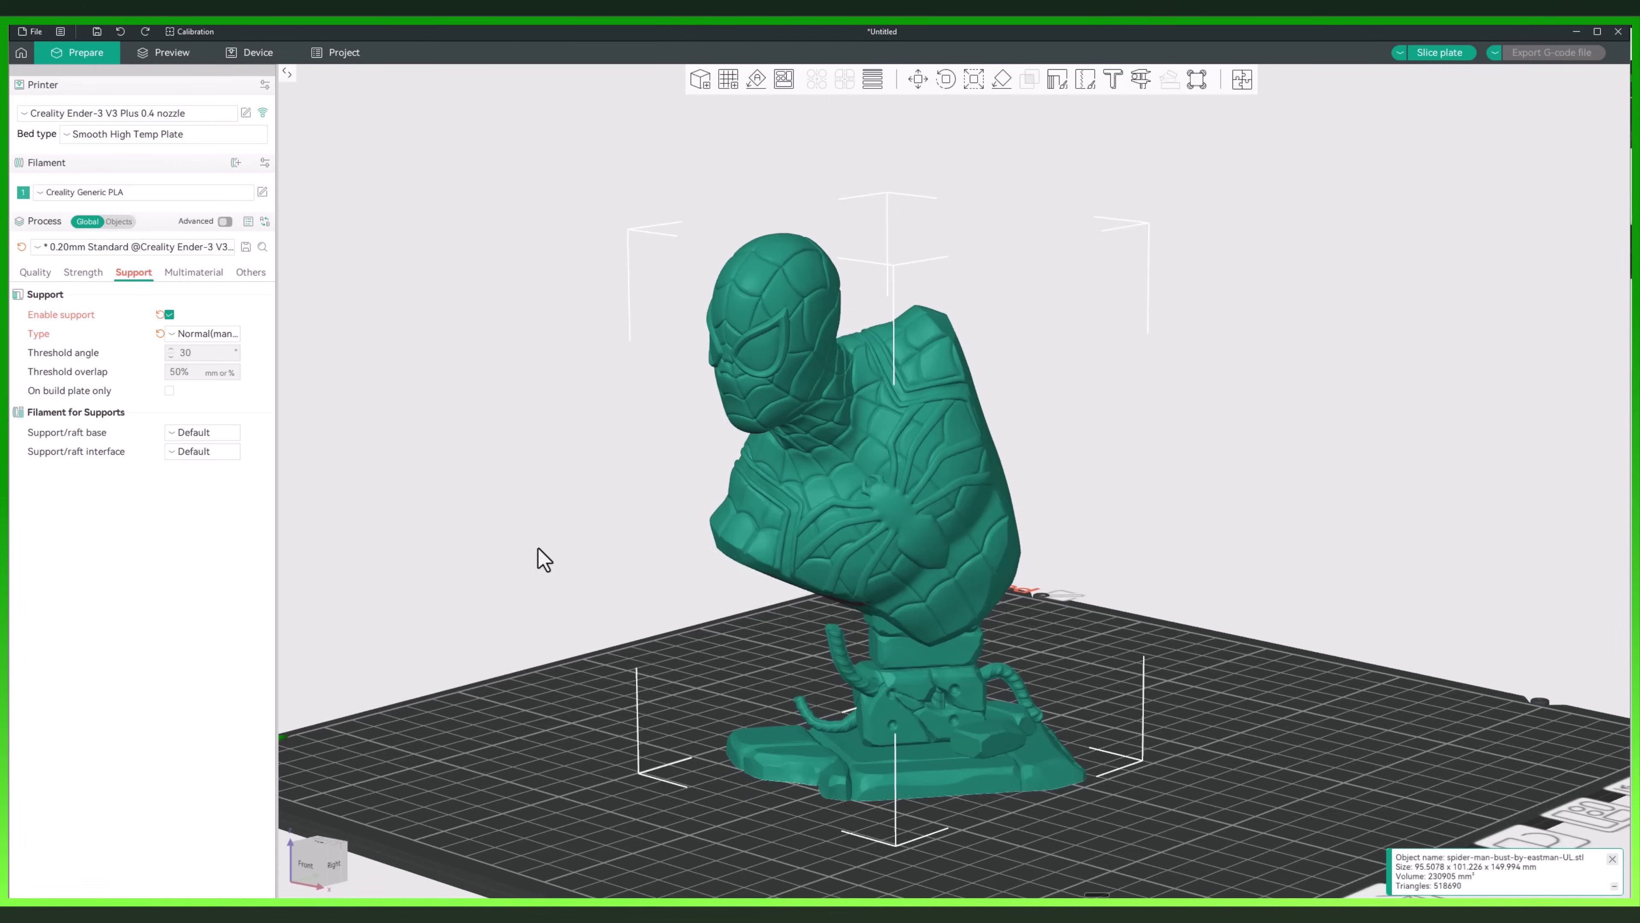
left_click_drag(538, 554, 524, 524)
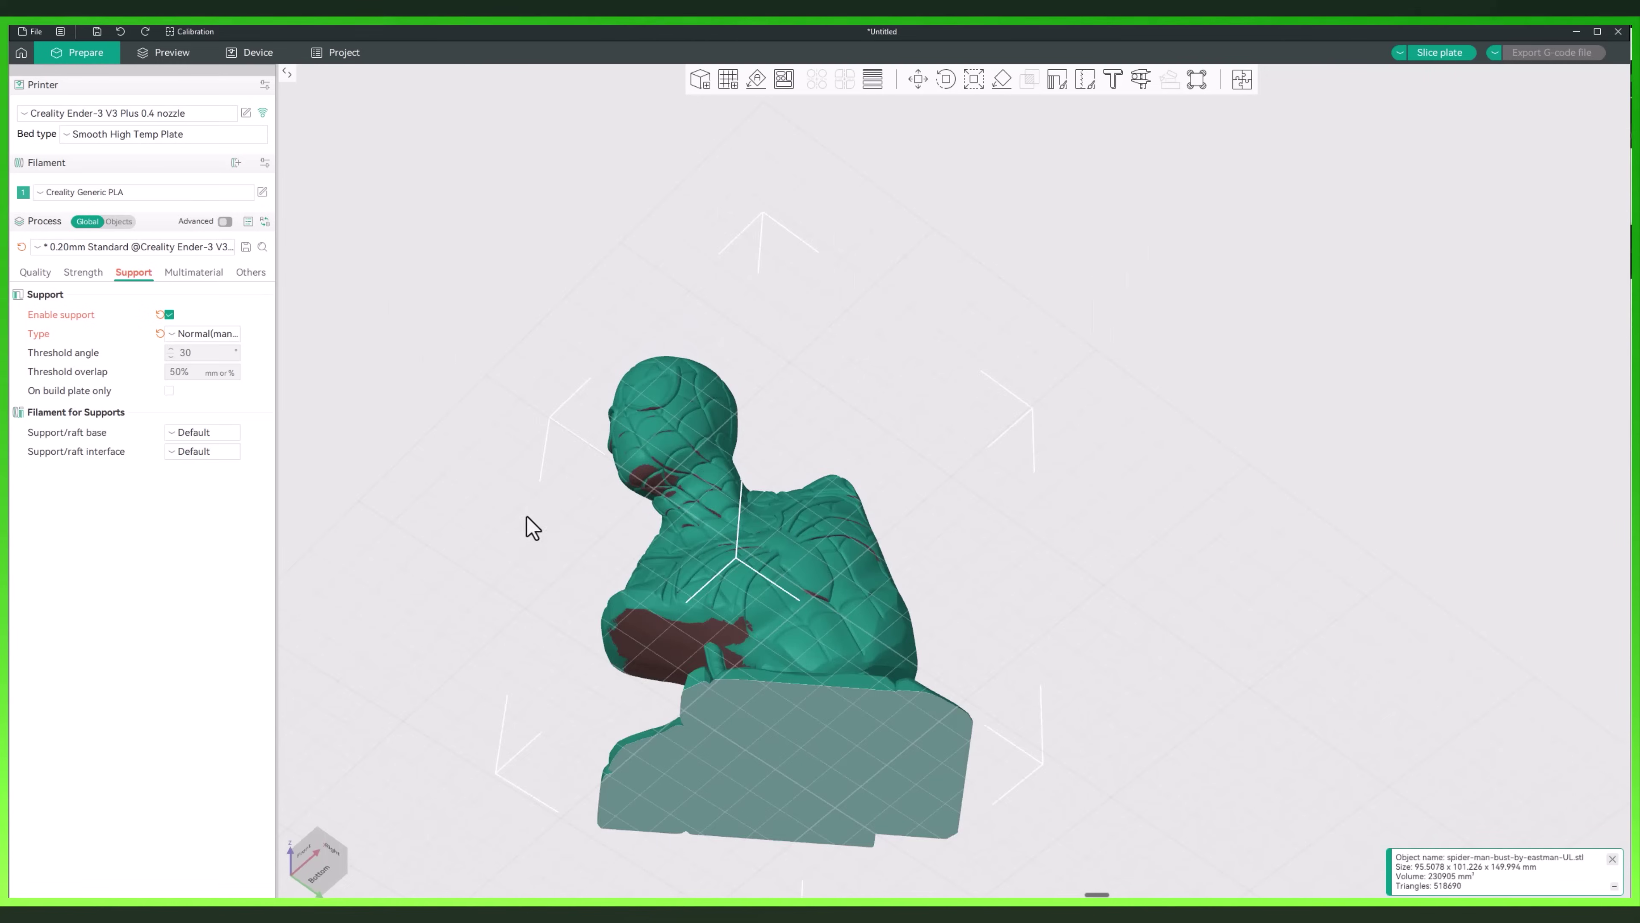
scroll(509, 505, "up", 5)
mouse_move(395, 549)
left_mouse_down()
mouse_move(476, 554)
mouse_move(408, 567)
left_mouse_up()
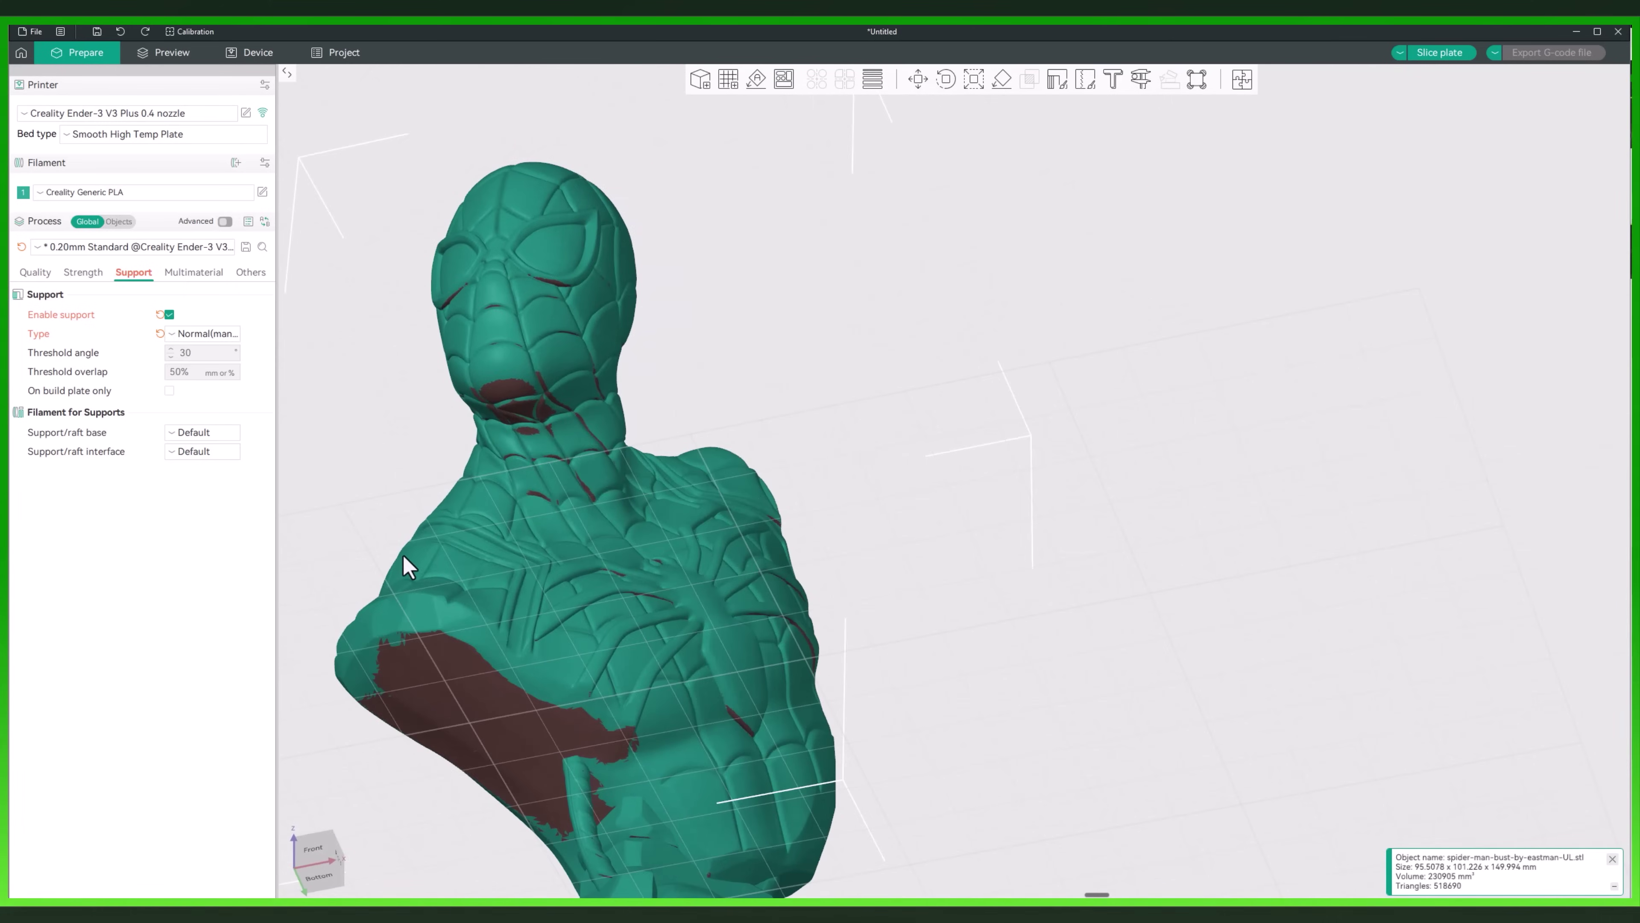
Set the support type to Normal(auto) and re-slice the plate
left_click(213, 336)
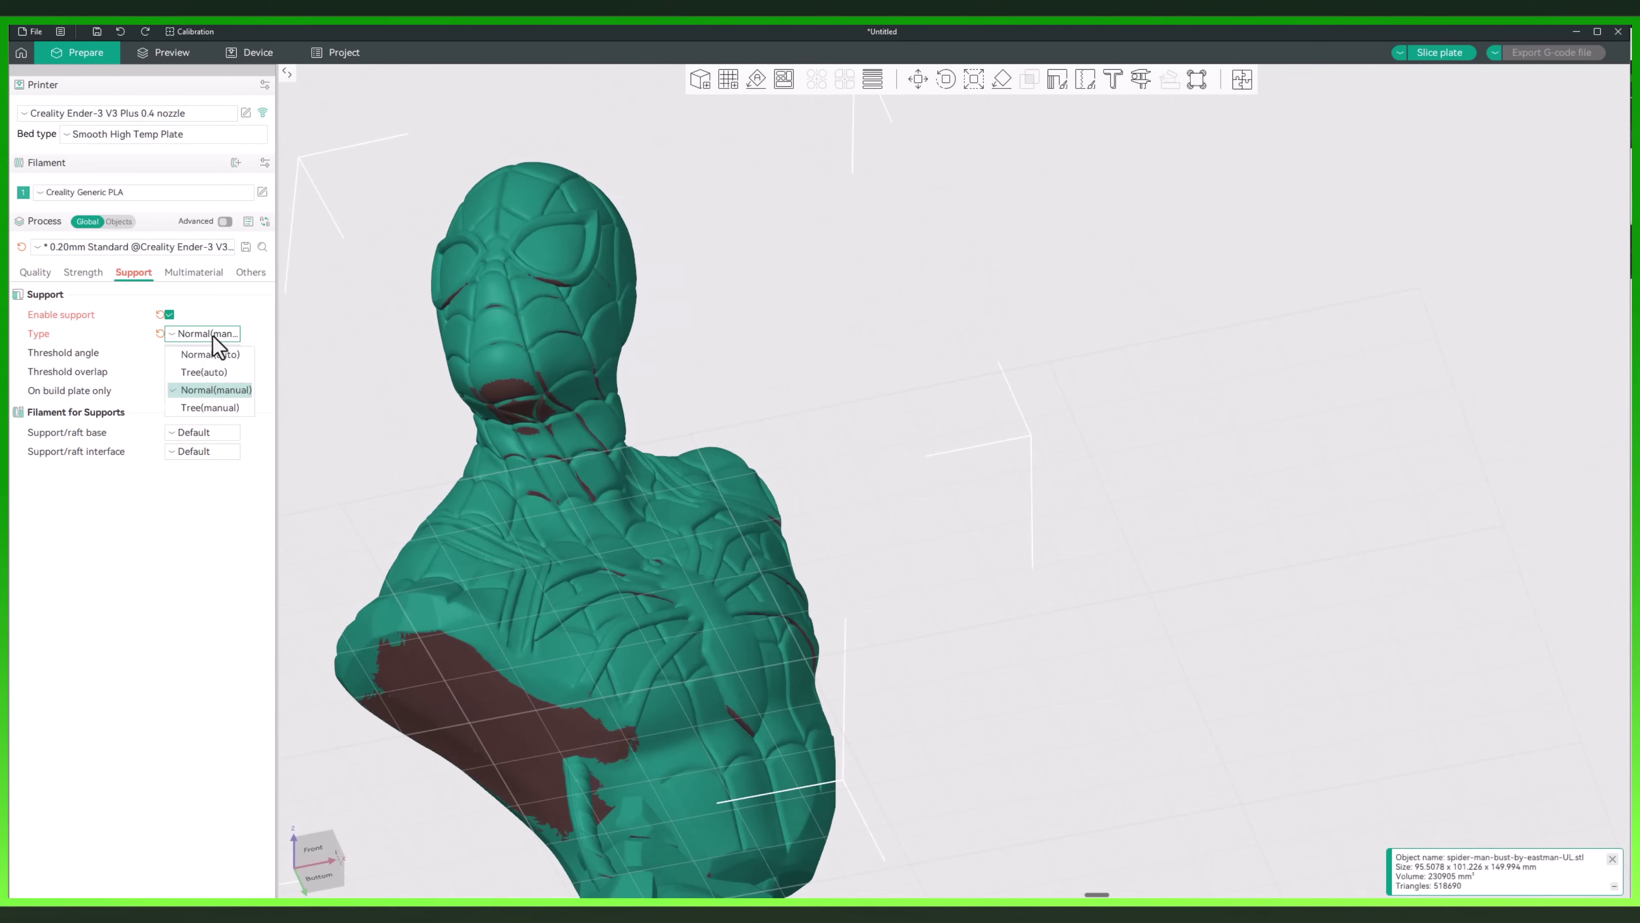
left_click(226, 363)
left_click_drag(337, 364, 343, 400)
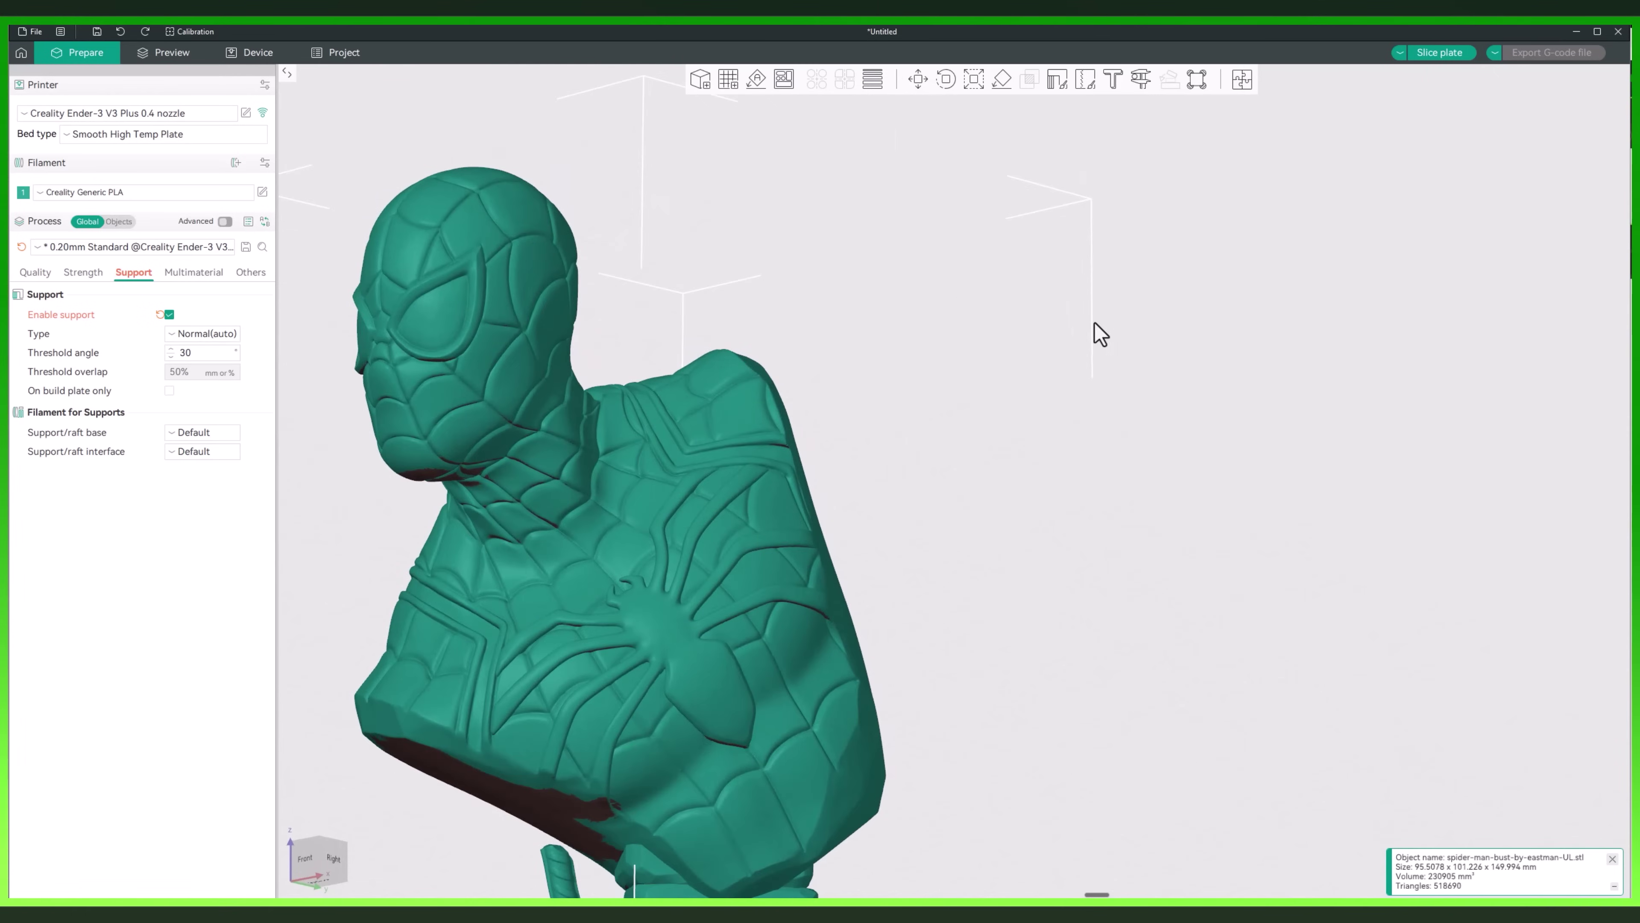
right_click_drag(1098, 333, 1414, 208)
left_click(1443, 52)
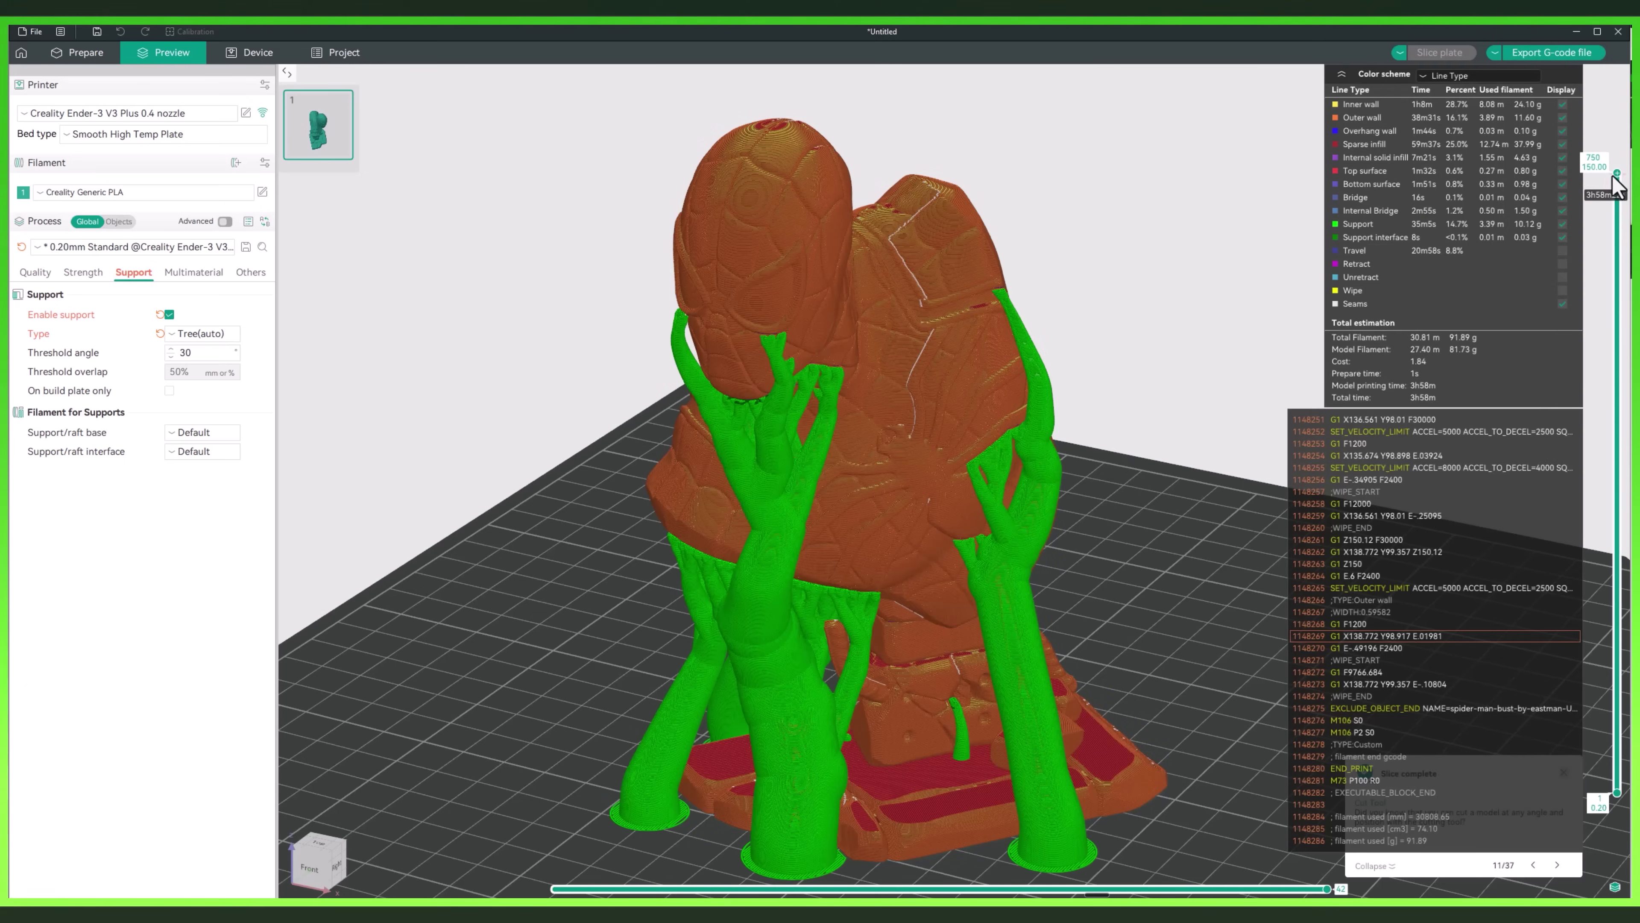
Drag the layer slider down to layer 424 to inspect the tree supports
left_click_drag(1621, 187, 1530, 155)
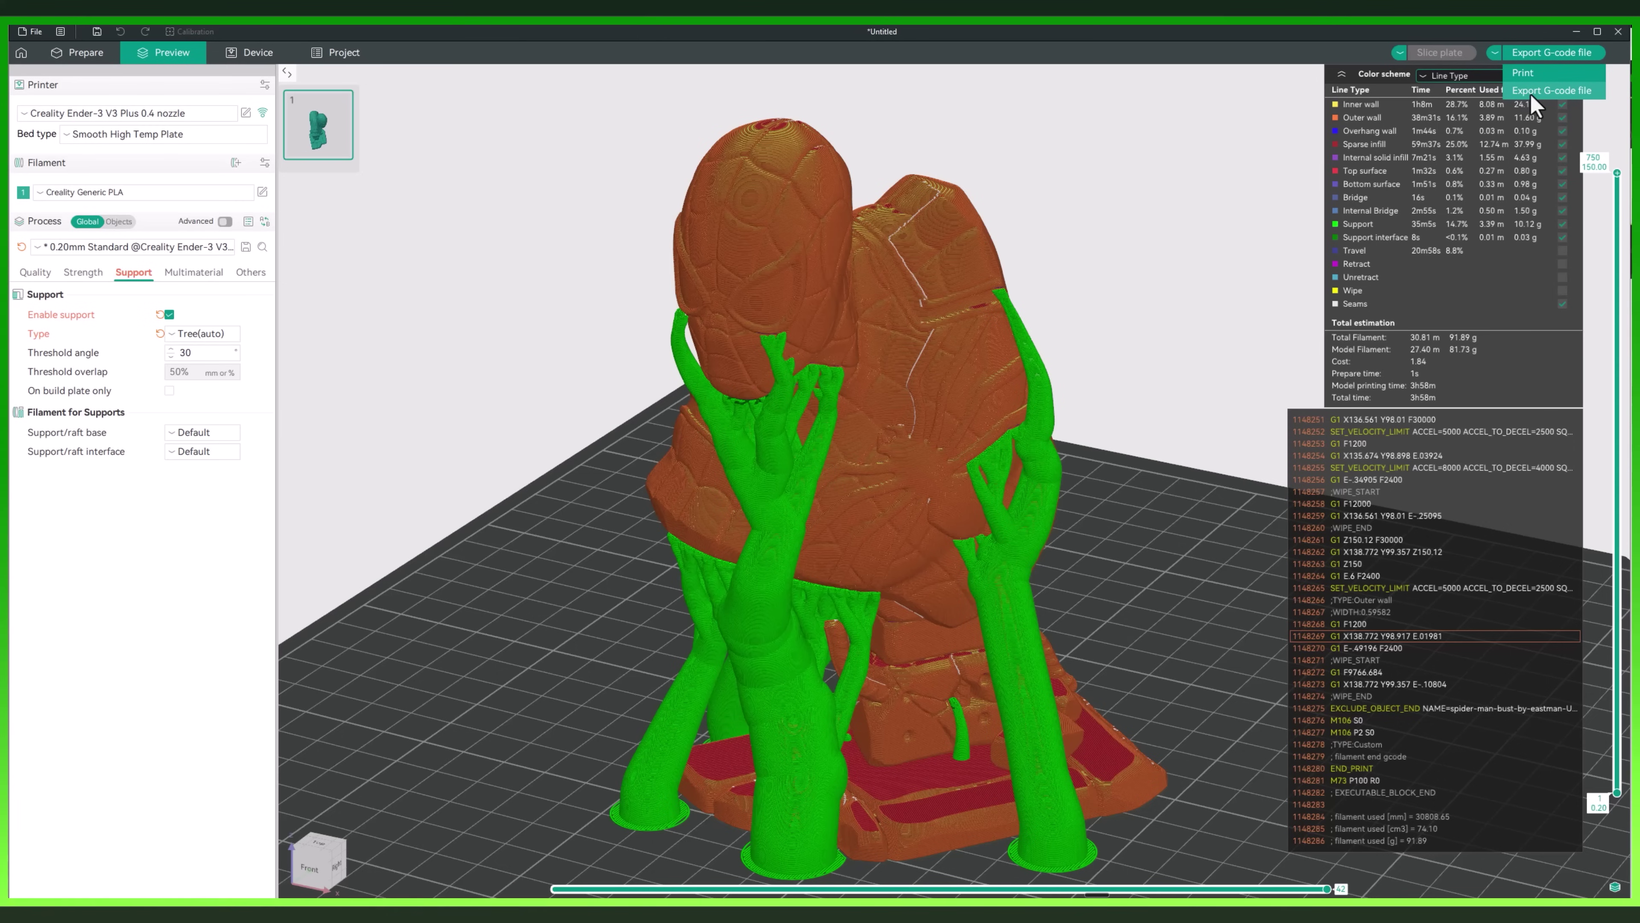
Export the G-code as spider-man-bust-by-eastman-UL_PLA_3h58m.gcode into the files folder
left_click(1569, 90)
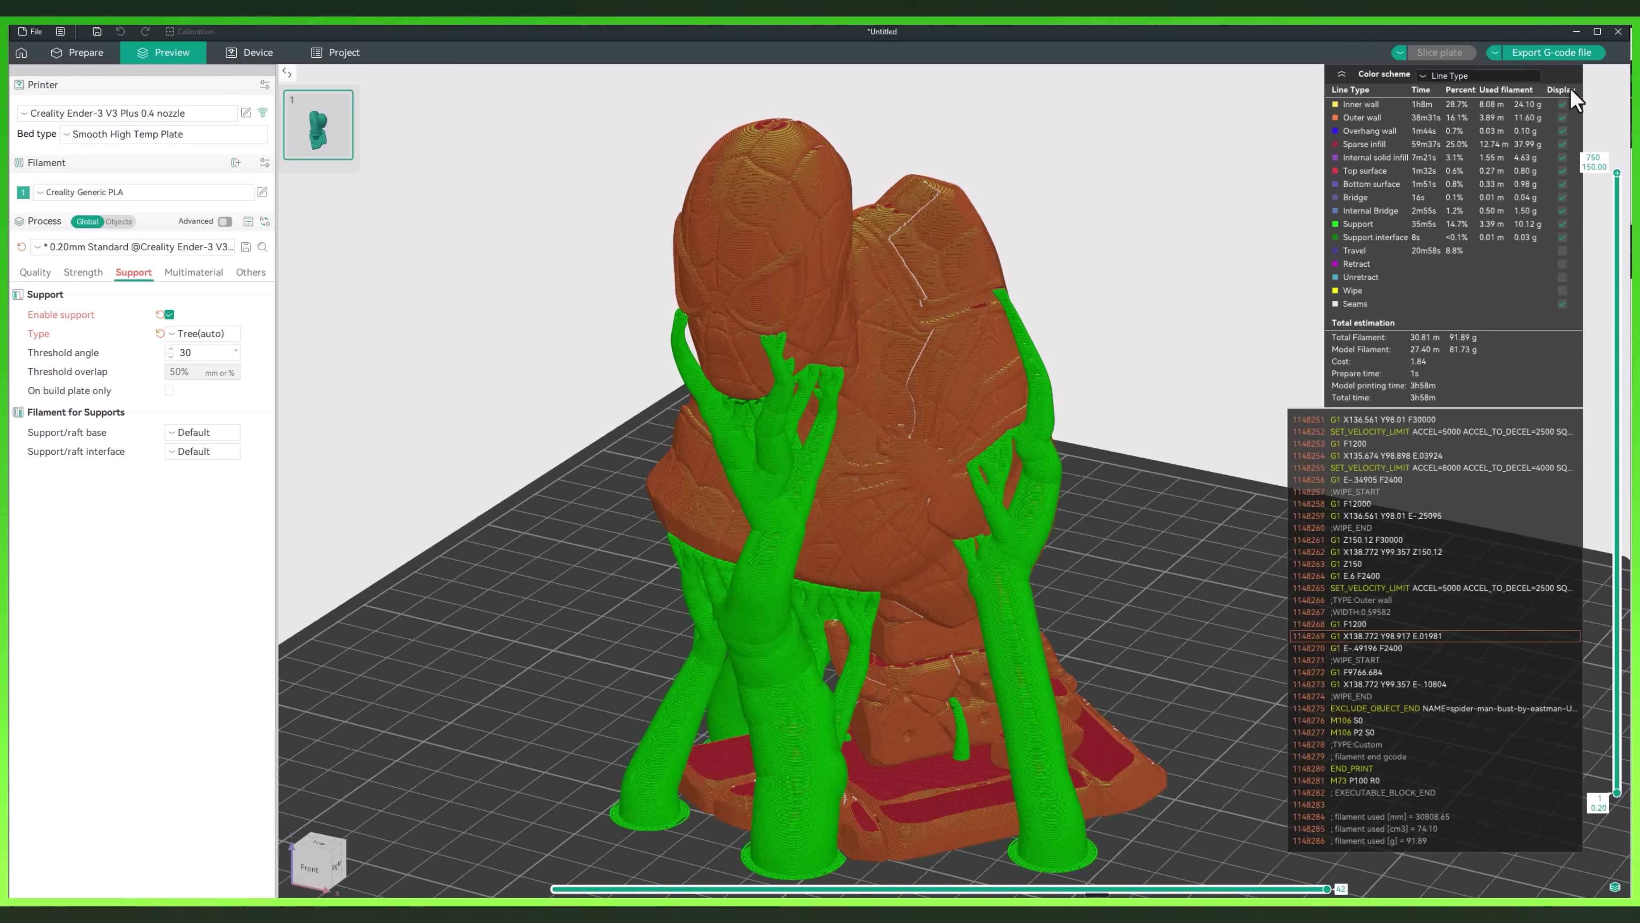
left_click(1555, 50)
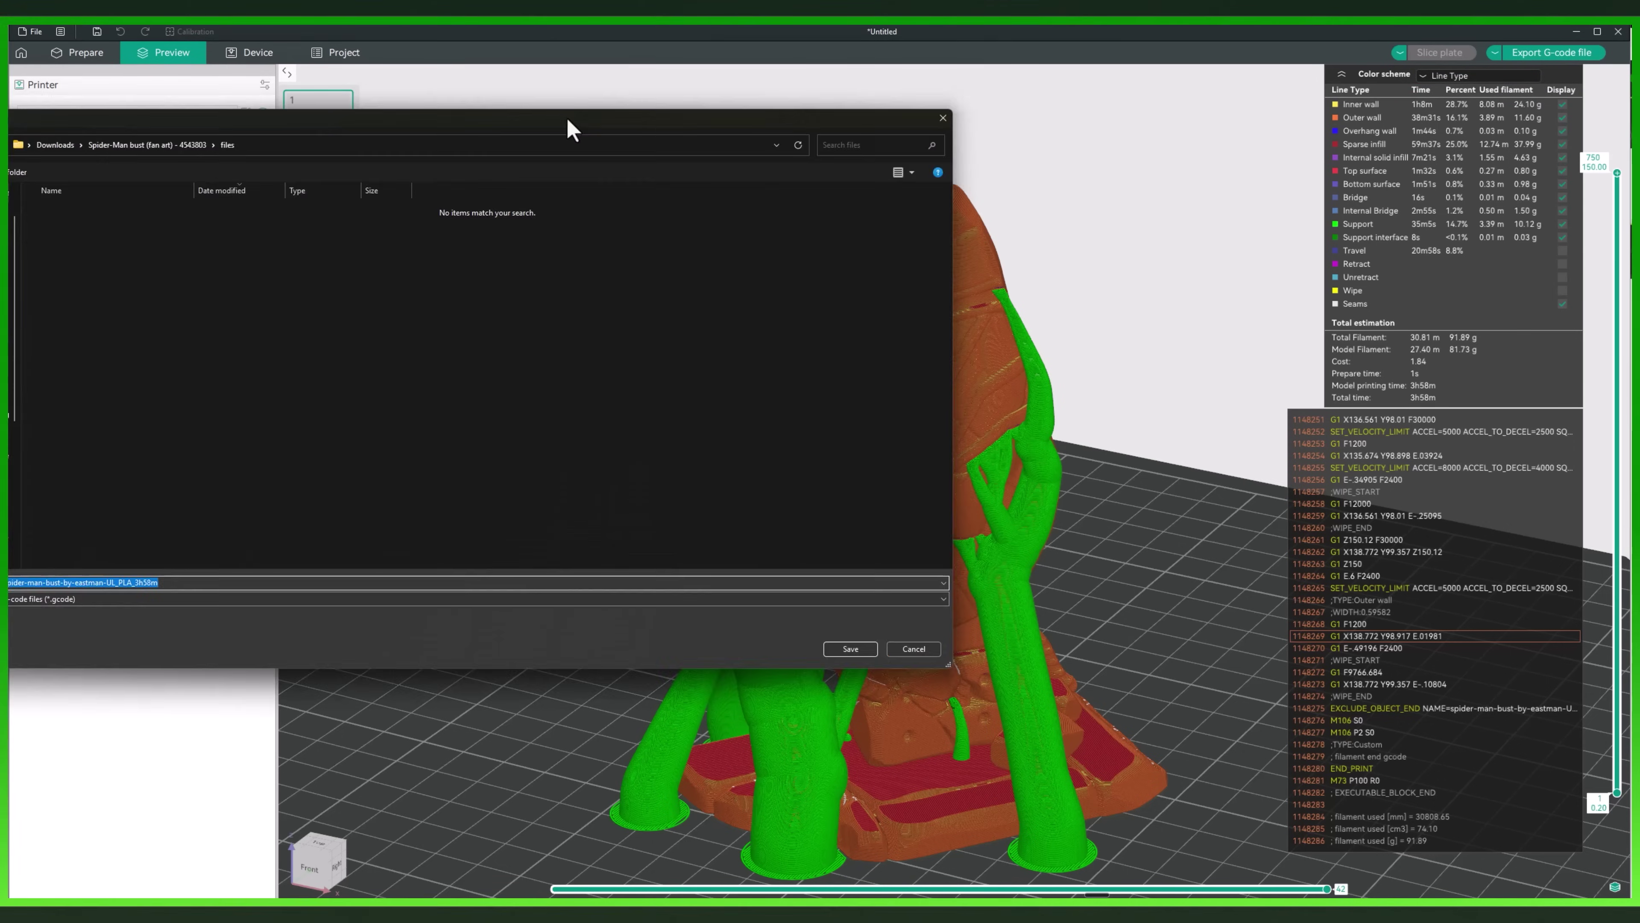
left_click(850, 649)
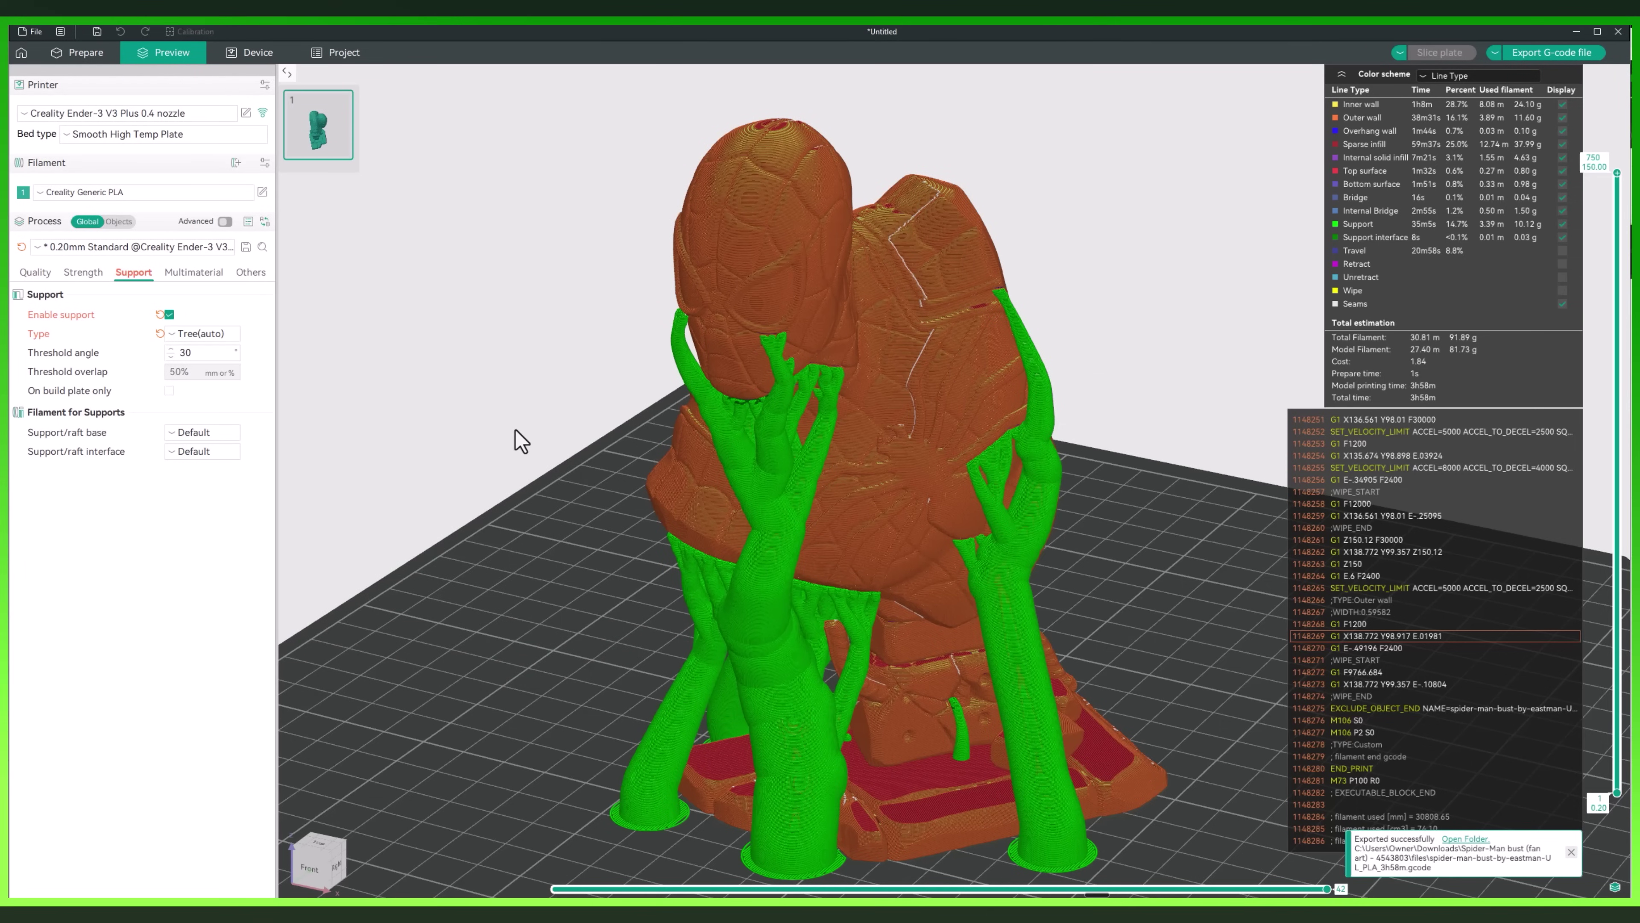
mouse_move(566, 460)
left_mouse_down()
mouse_move(488, 473)
mouse_move(529, 496)
mouse_move(596, 488)
mouse_move(600, 475)
mouse_move(428, 486)
mouse_move(576, 480)
left_mouse_up()
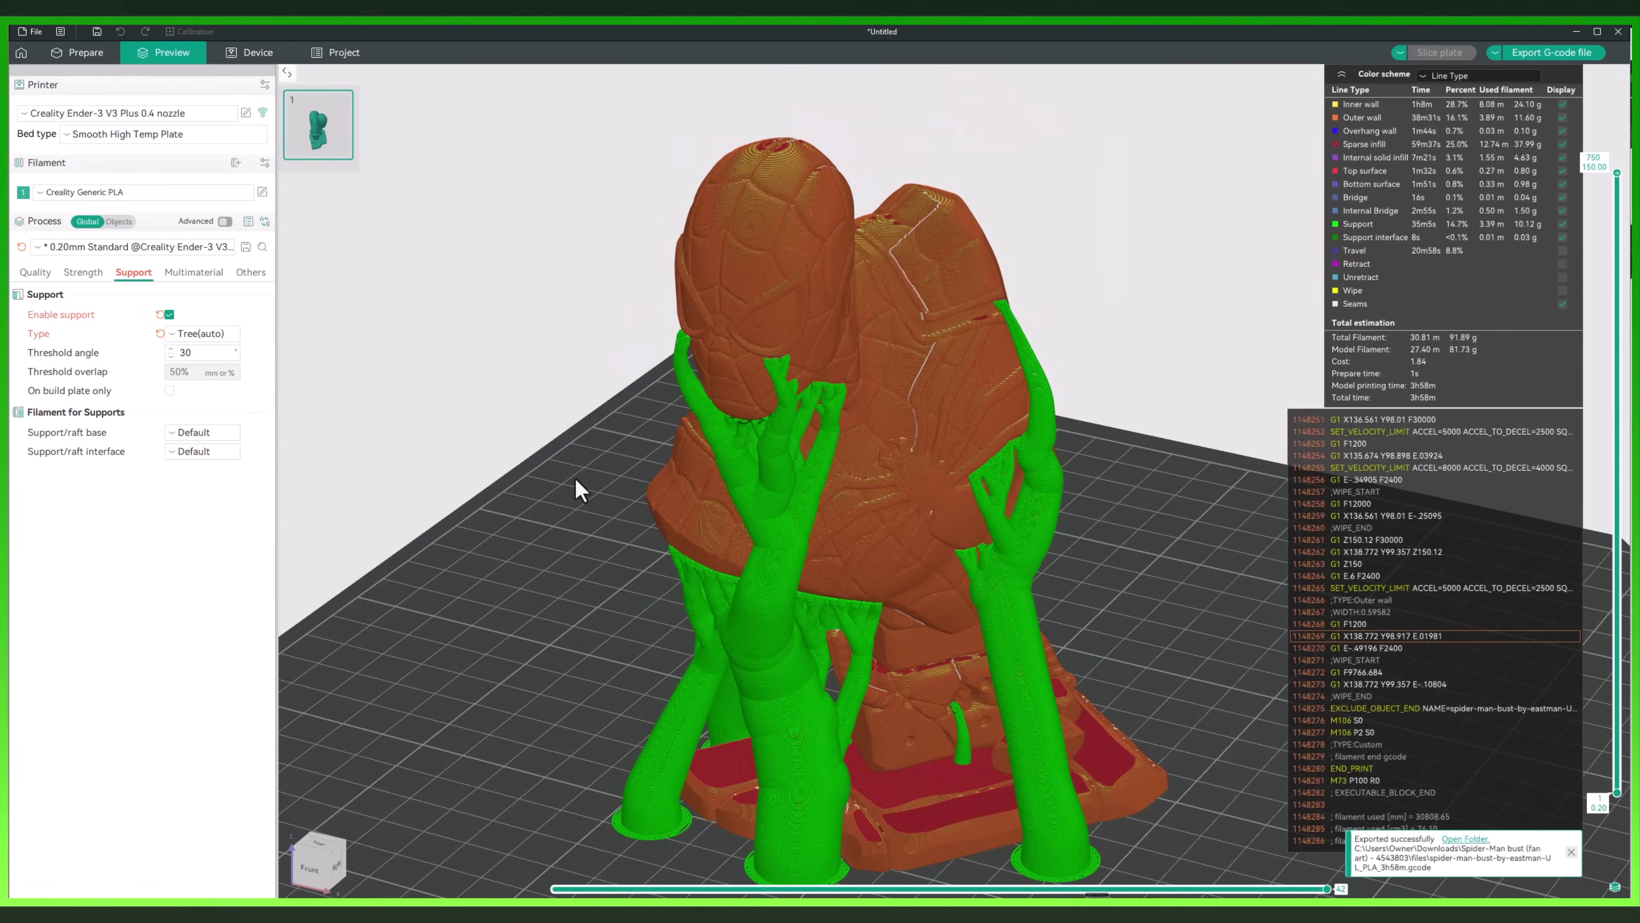
Pan the sliced bust preview to the left
right_click_drag(1164, 517, 1103, 533)
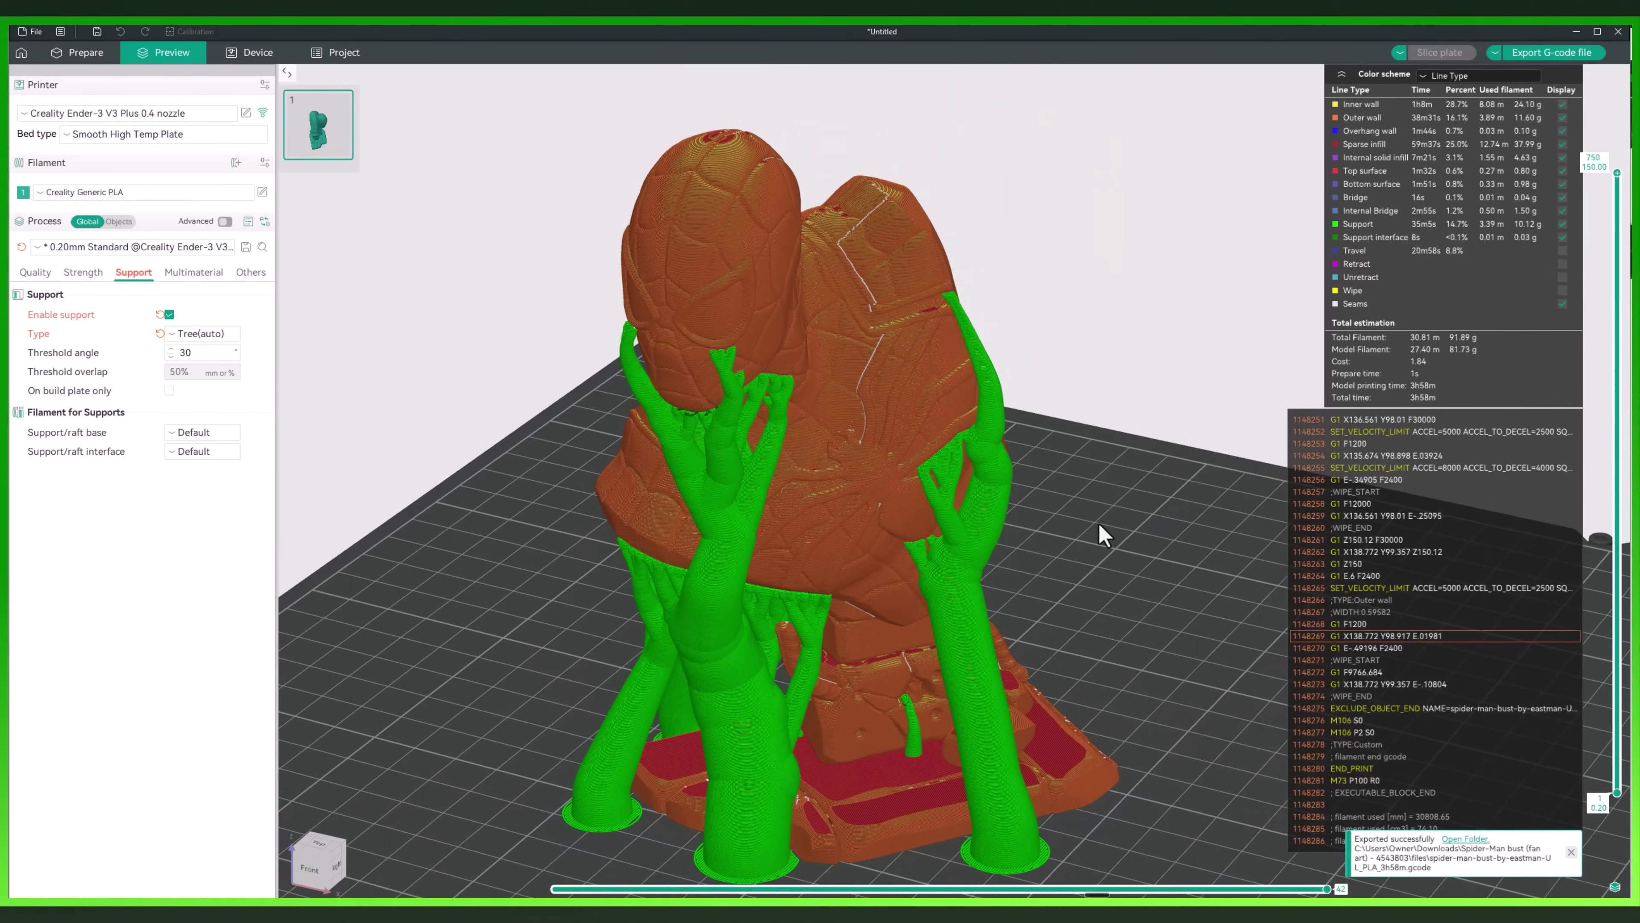